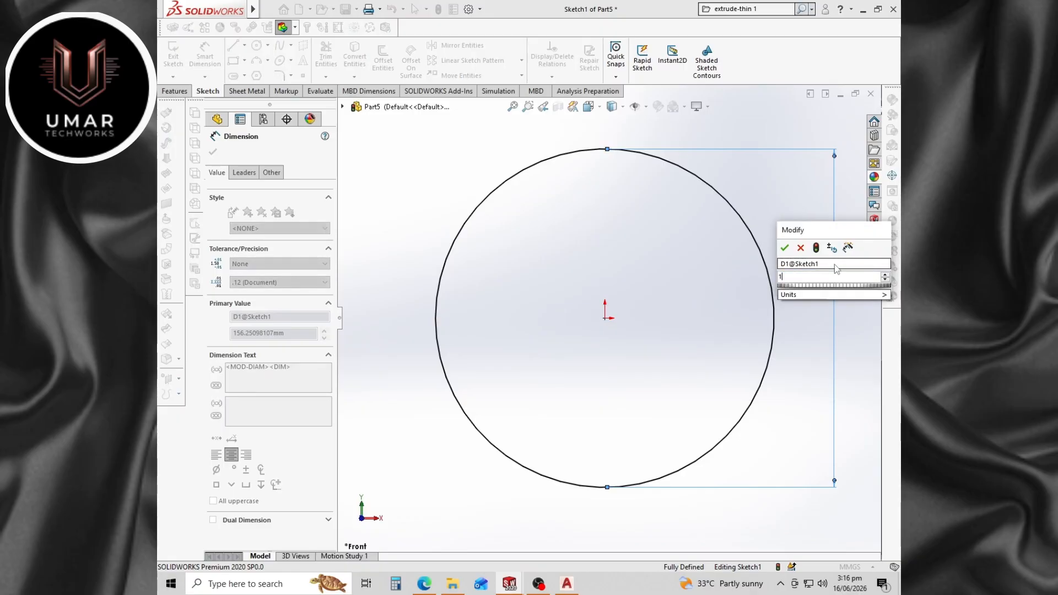
Set the circle's diameter to 192 mm and draw a horizontal line about 233 mm long across it, above the origin.
text(92)
key(Return)
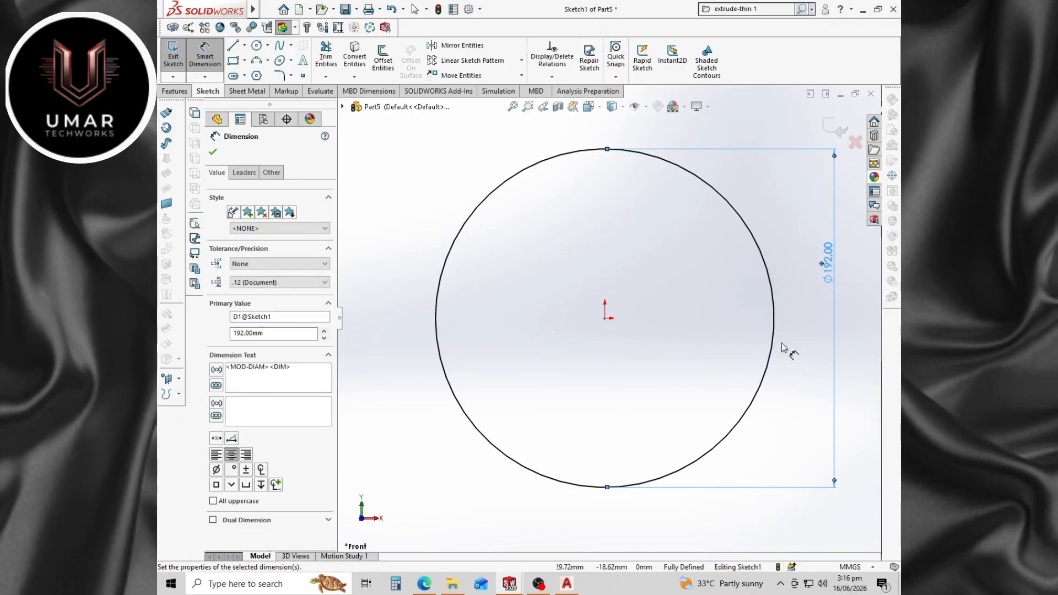
click(233, 46)
click(384, 278)
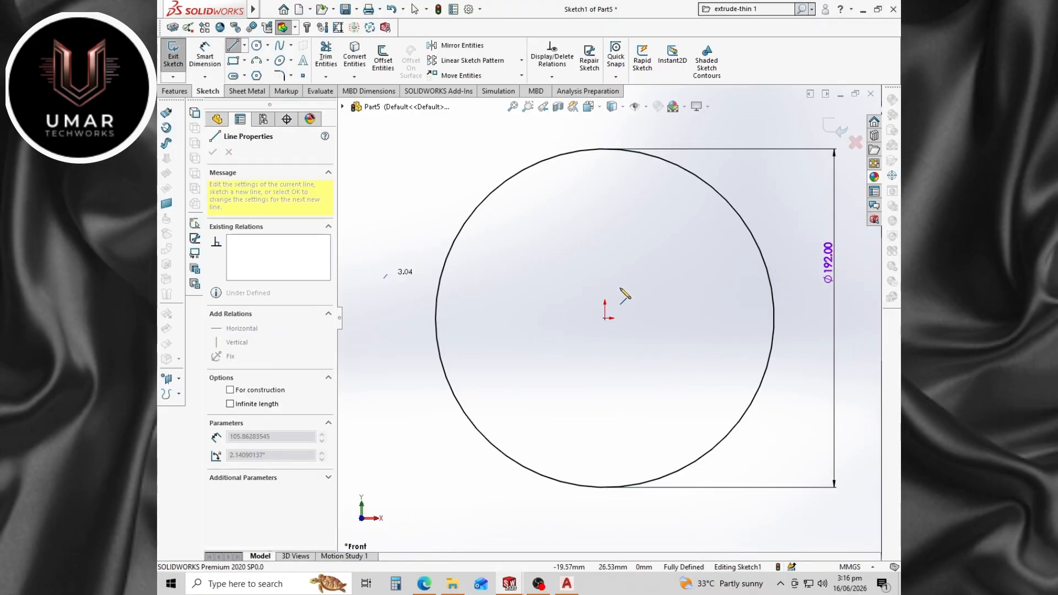
click(796, 279)
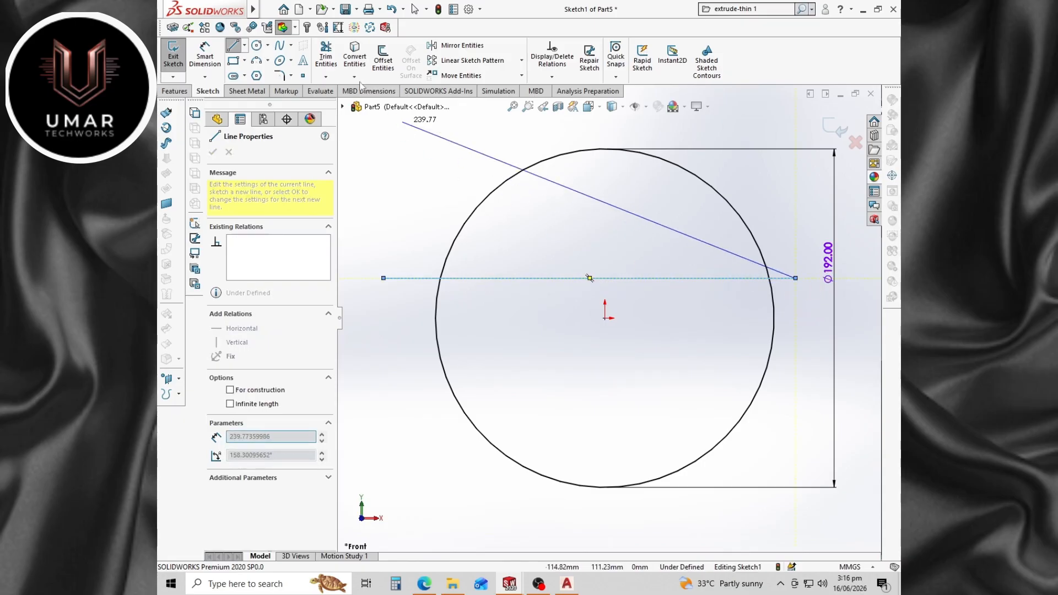
Sketch a circle about 32 mm in diameter vertically above the origin, overlapping the top of the large circle.
click(256, 47)
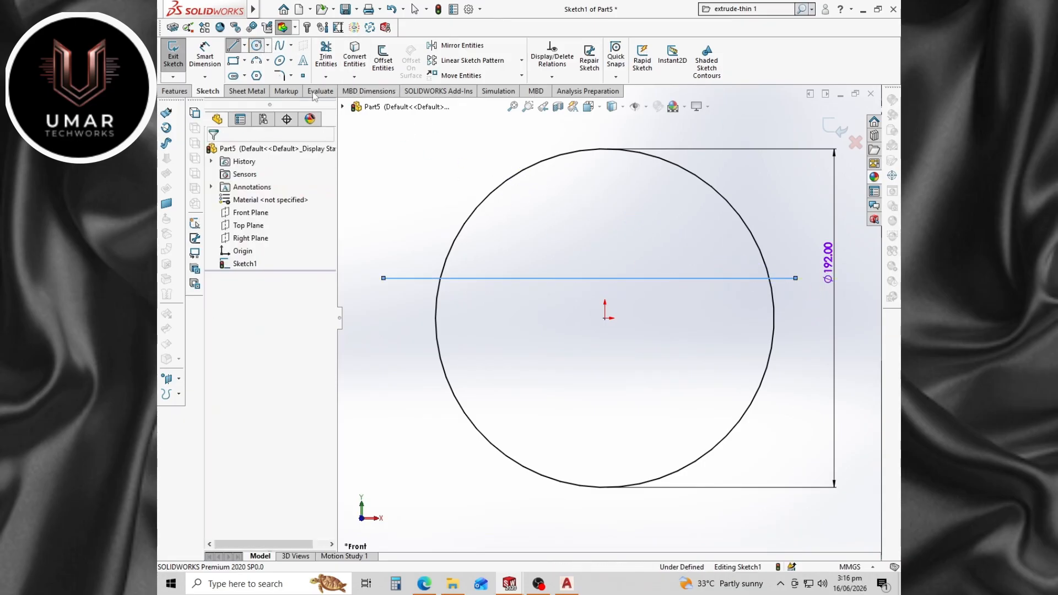
click(605, 164)
click(609, 192)
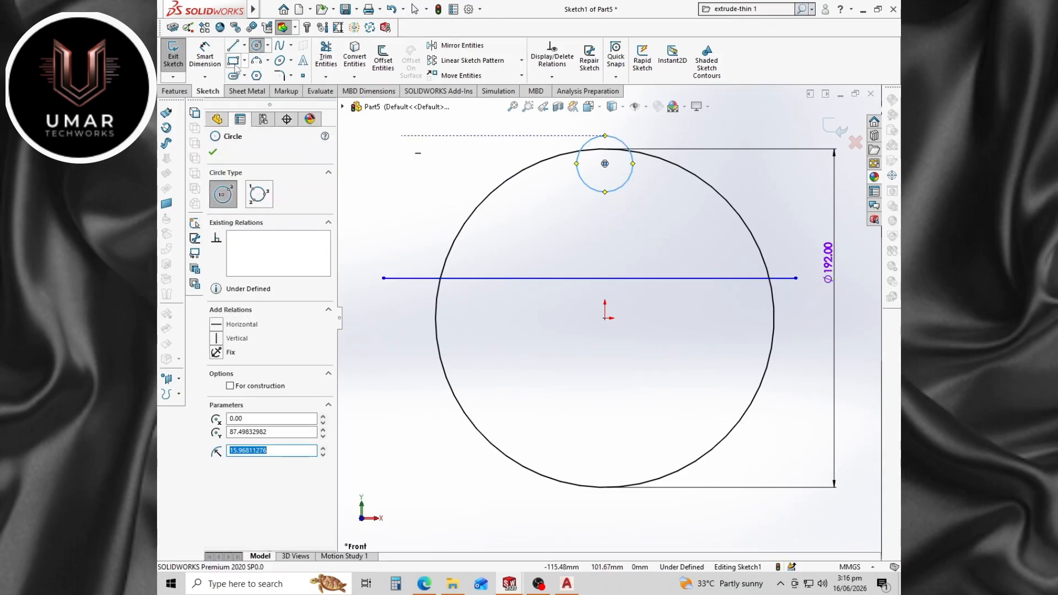
Dimension the horizontal line 21 mm above the origin.
click(205, 56)
click(605, 278)
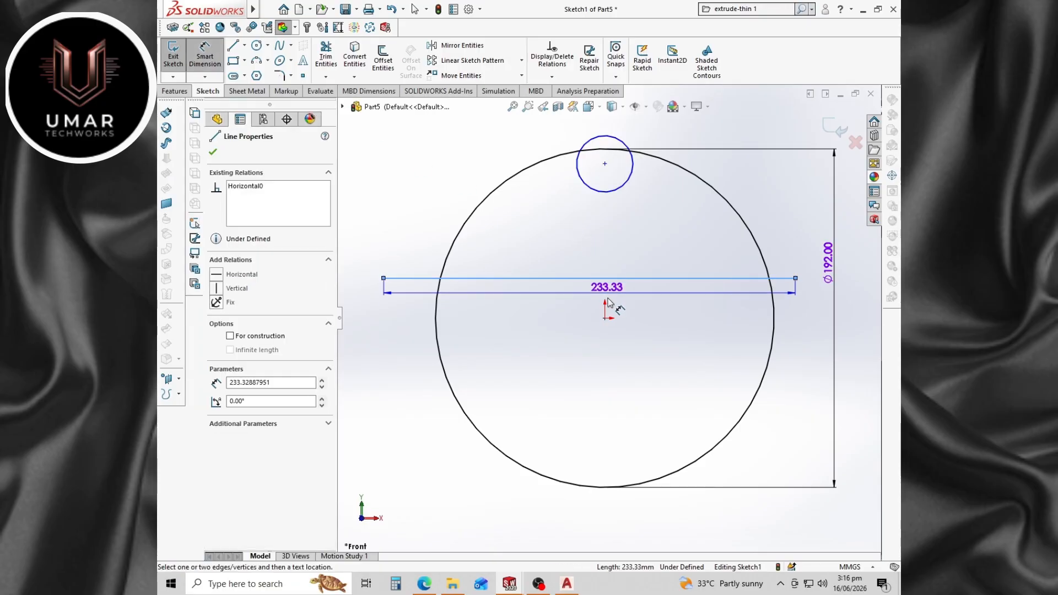
click(606, 318)
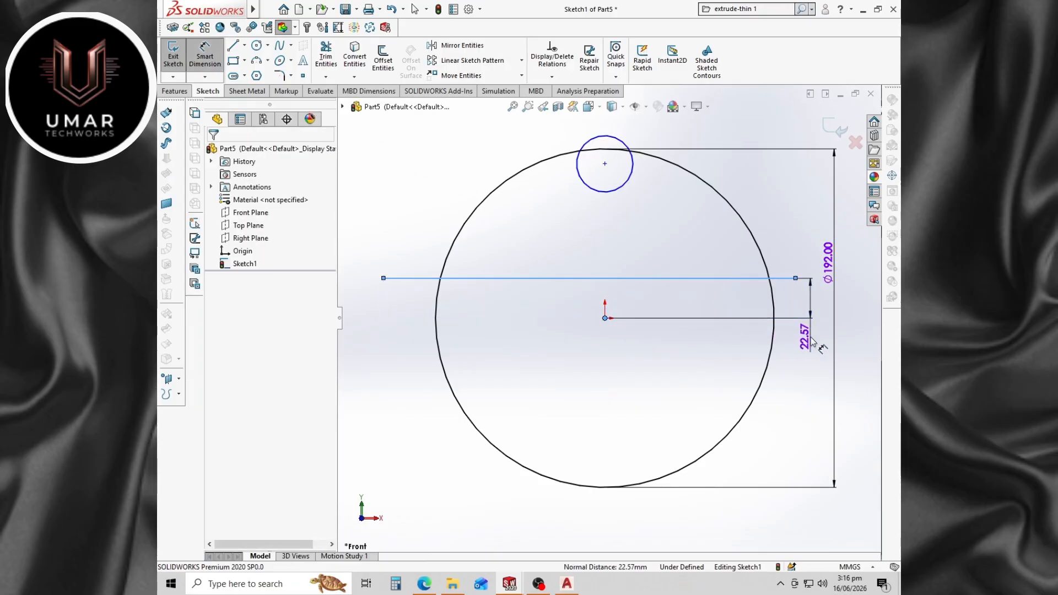
click(810, 339)
text(21)
key(Return)
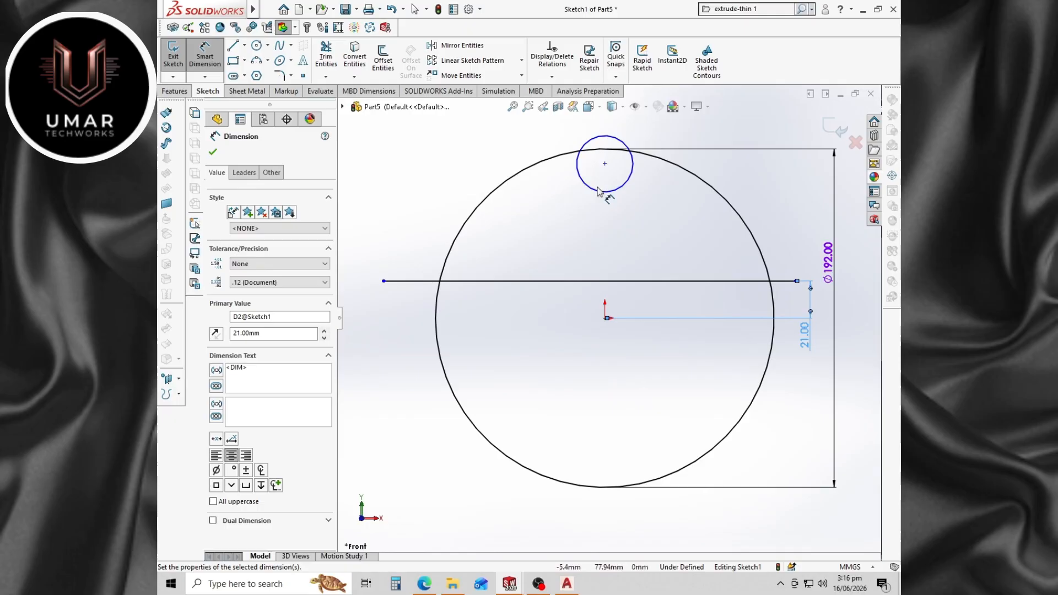
Dimension the small circle's centre 44 mm above the horizontal line.
click(605, 195)
click(617, 281)
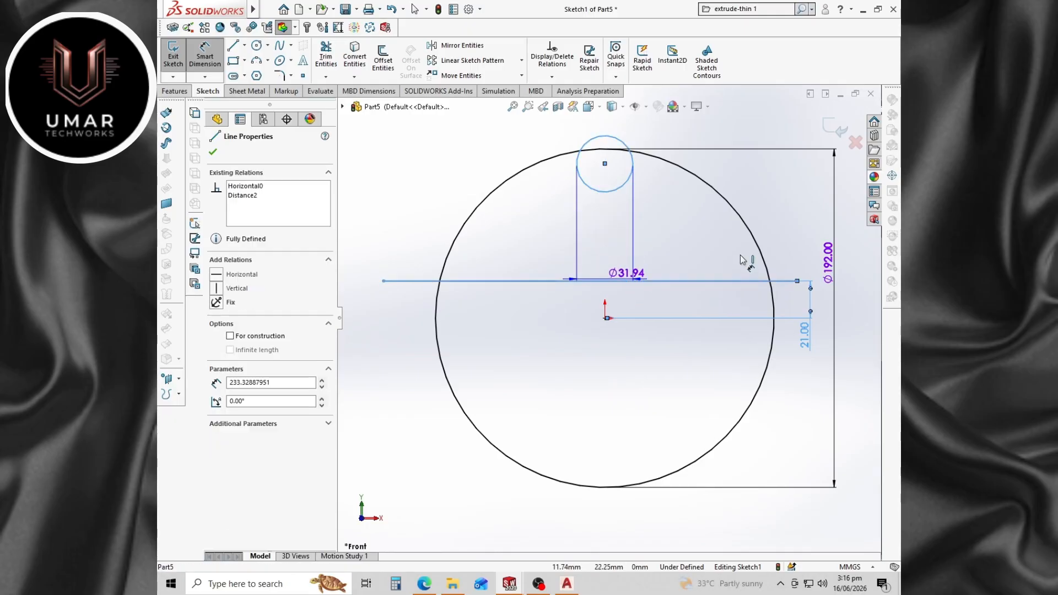
click(785, 226)
text(44)
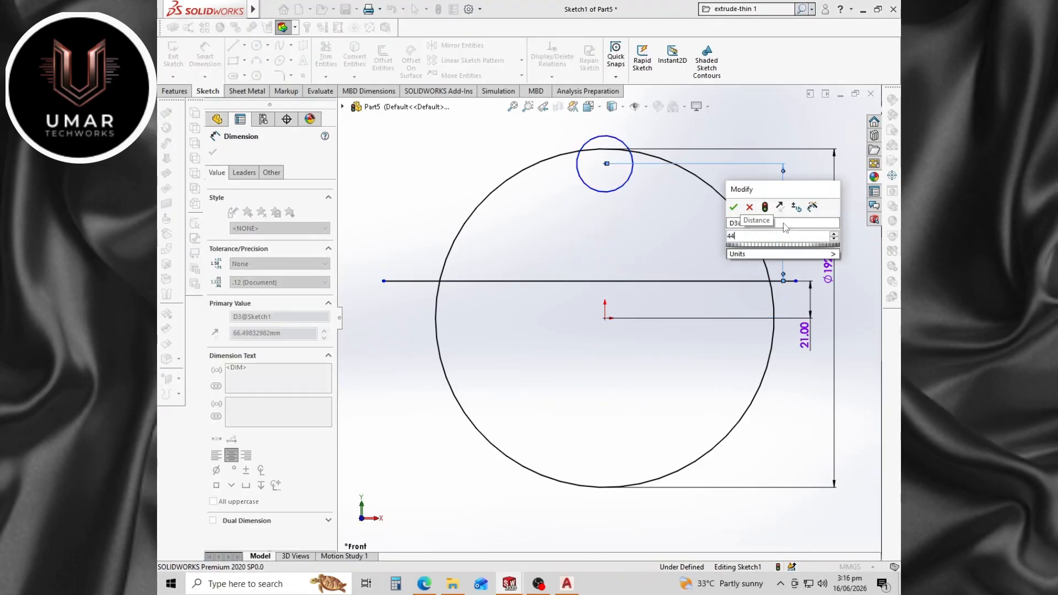
key(Return)
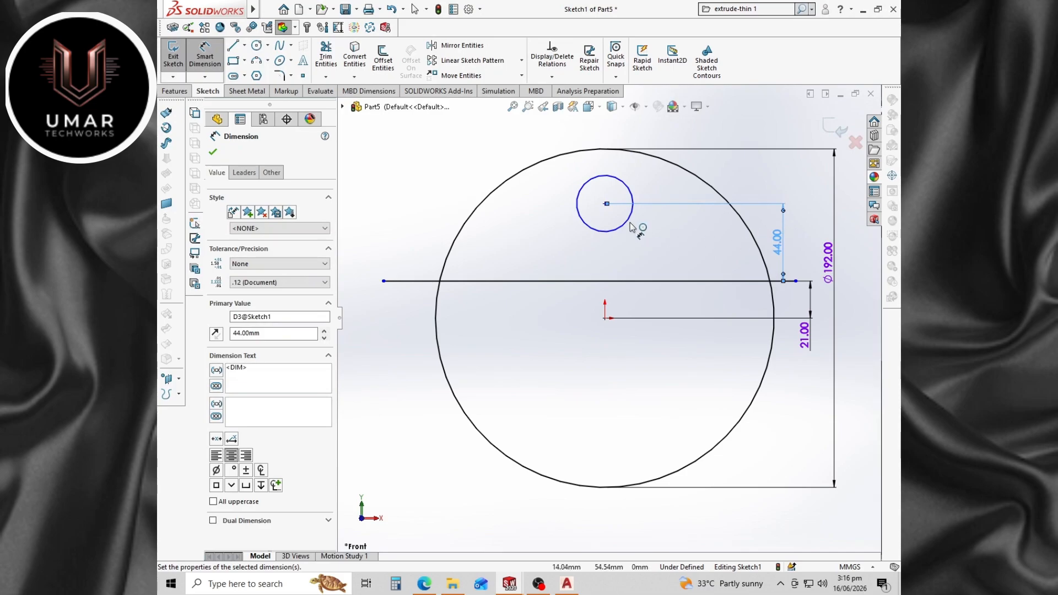
Set the small circle's diameter to 25 mm and finish dimensioning.
click(632, 227)
click(750, 175)
text(25)
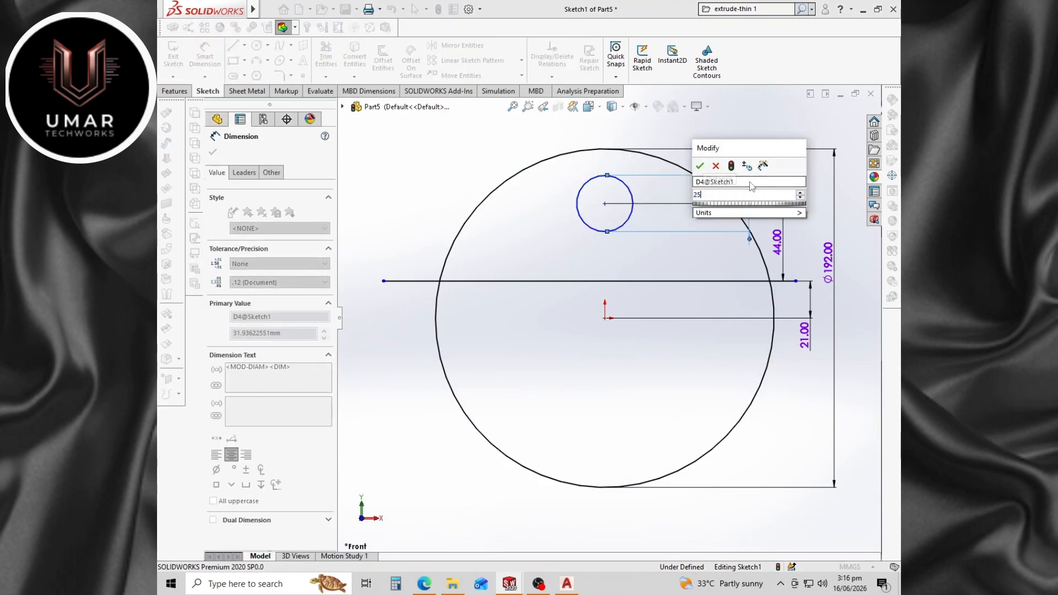
key(Return)
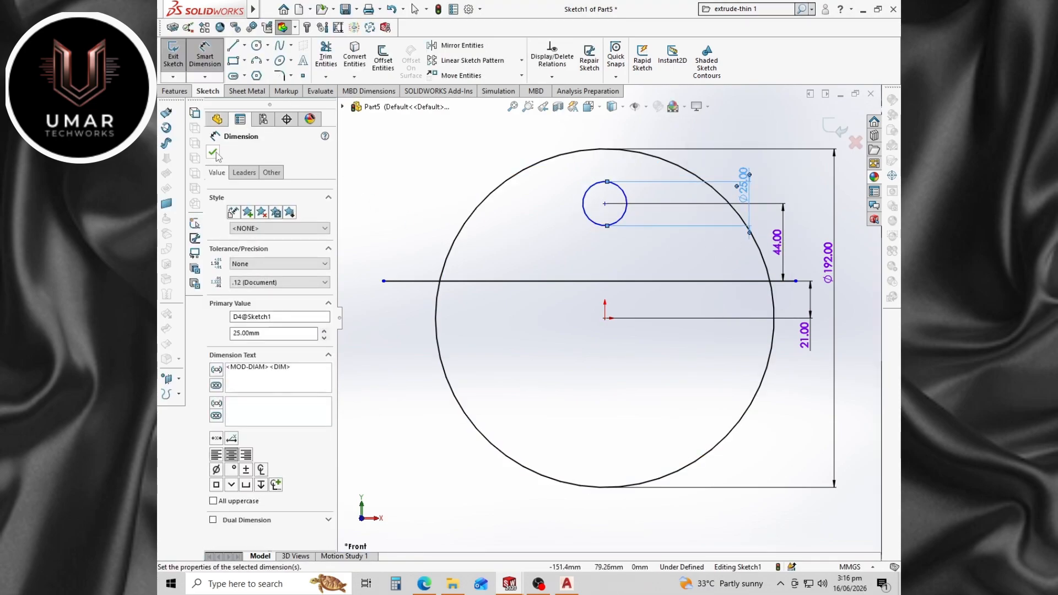
click(214, 153)
Power-trim the large circle's arc below the horizontal line and the line ends that stick out beyond the circle.
click(326, 55)
drag(385, 212, 542, 394)
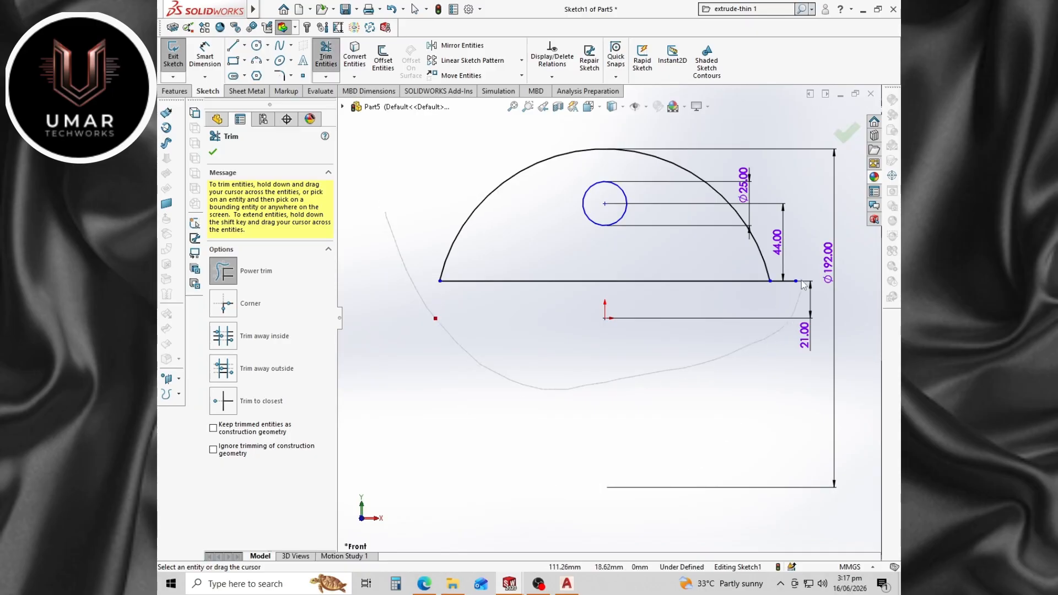
drag(785, 285, 783, 289)
scroll(729, 344, down, 2)
scroll(716, 359, up, 5)
scroll(548, 257, down, 2)
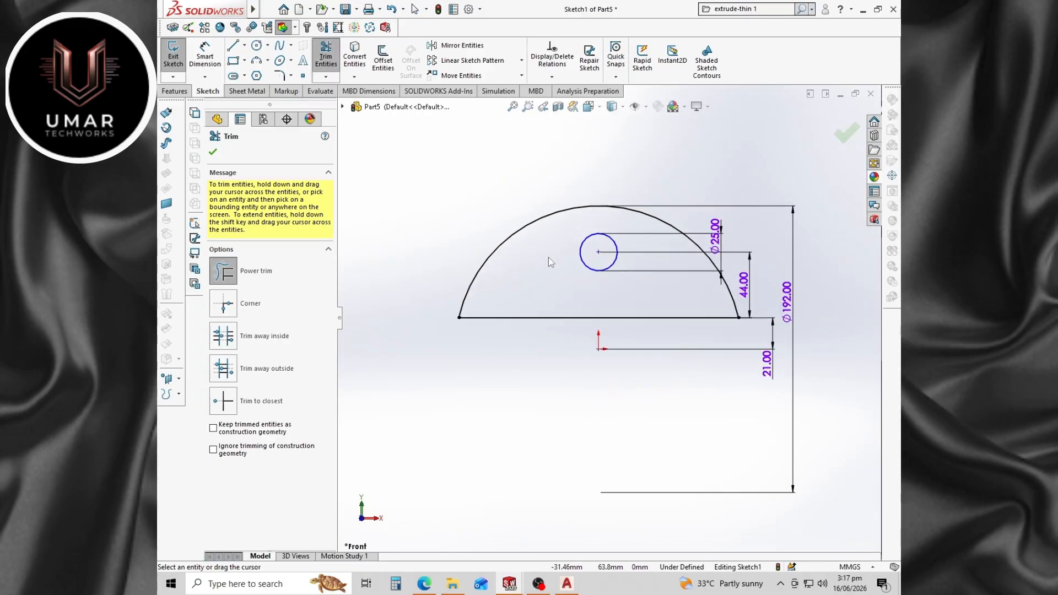
click(214, 153)
Draw a horizontal line from the small circle's left quadrant to the outer arc and a vertical line from its bottom quadrant to the base line.
click(232, 46)
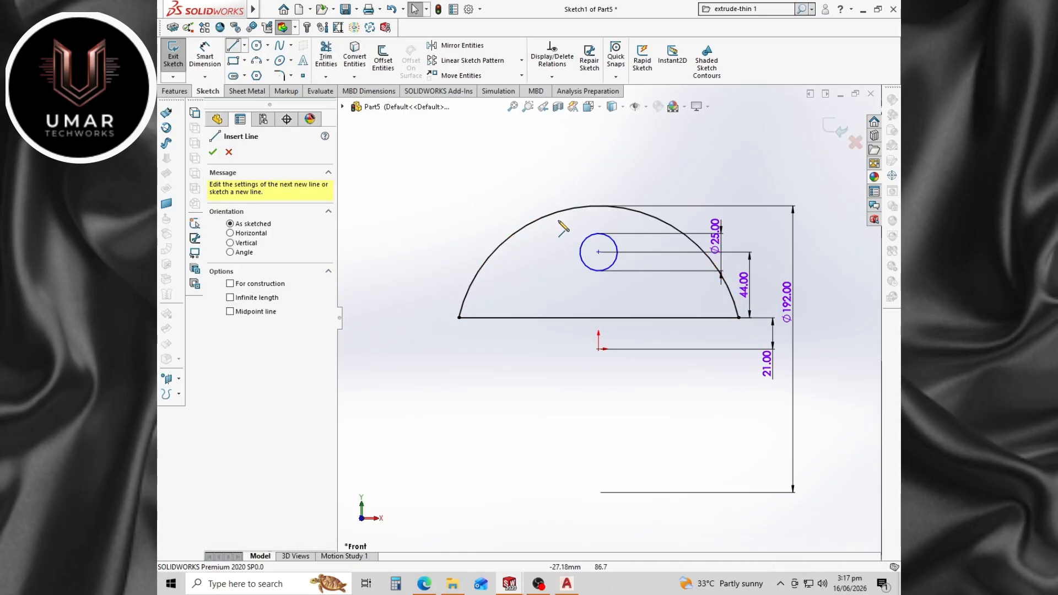
click(580, 252)
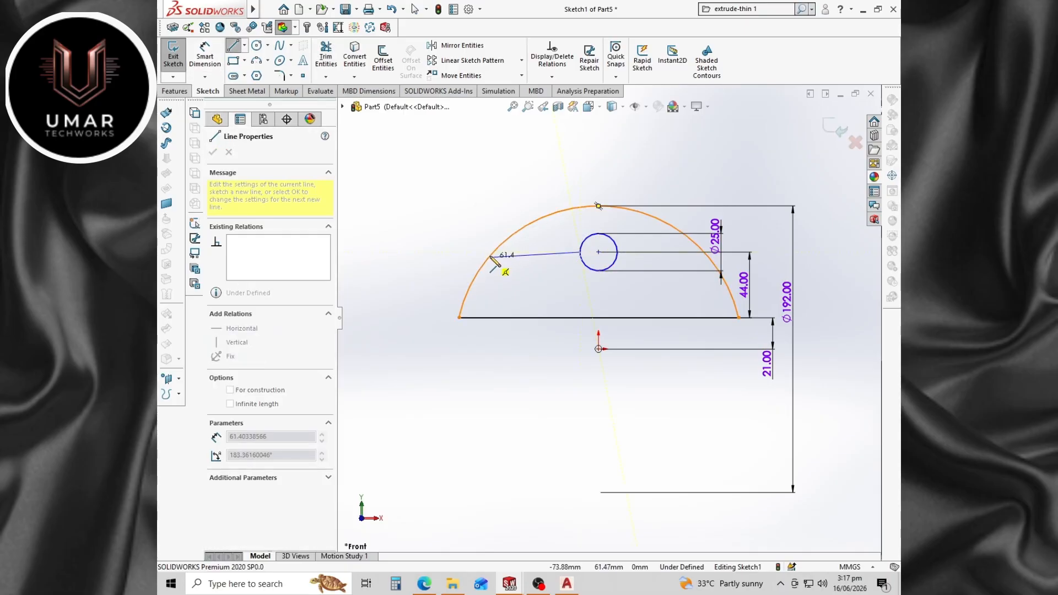
click(493, 251)
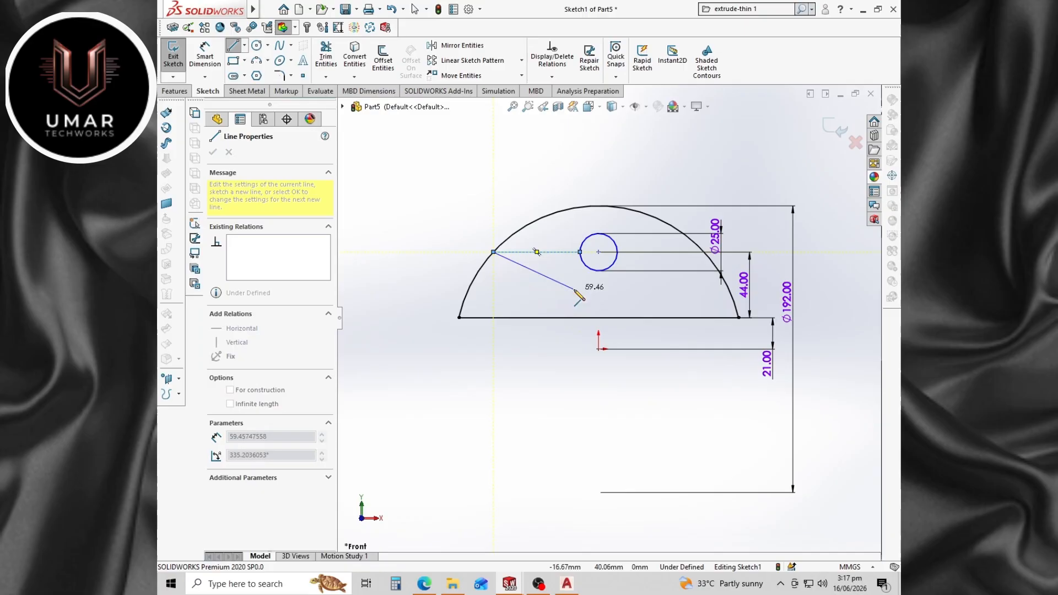
key(Escape)
key(l)
click(598, 270)
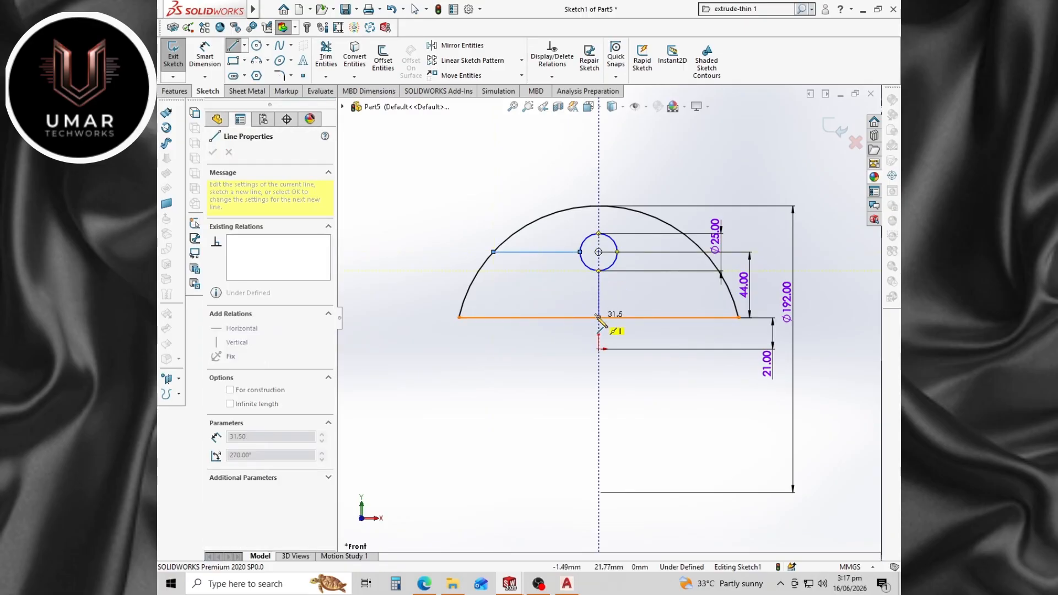
click(599, 318)
key(Escape)
Draw a horizontal line from the small circle's right quadrant to the outer arc and a vertical line joining its top quadrant to the arc's top.
key(l)
click(616, 252)
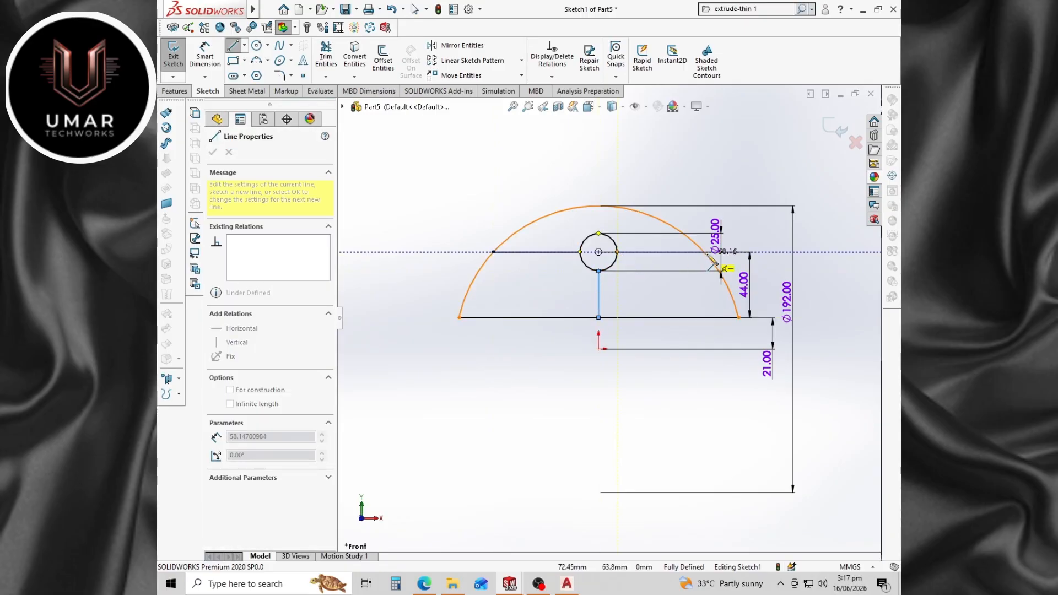
click(705, 252)
key(Escape)
key(l)
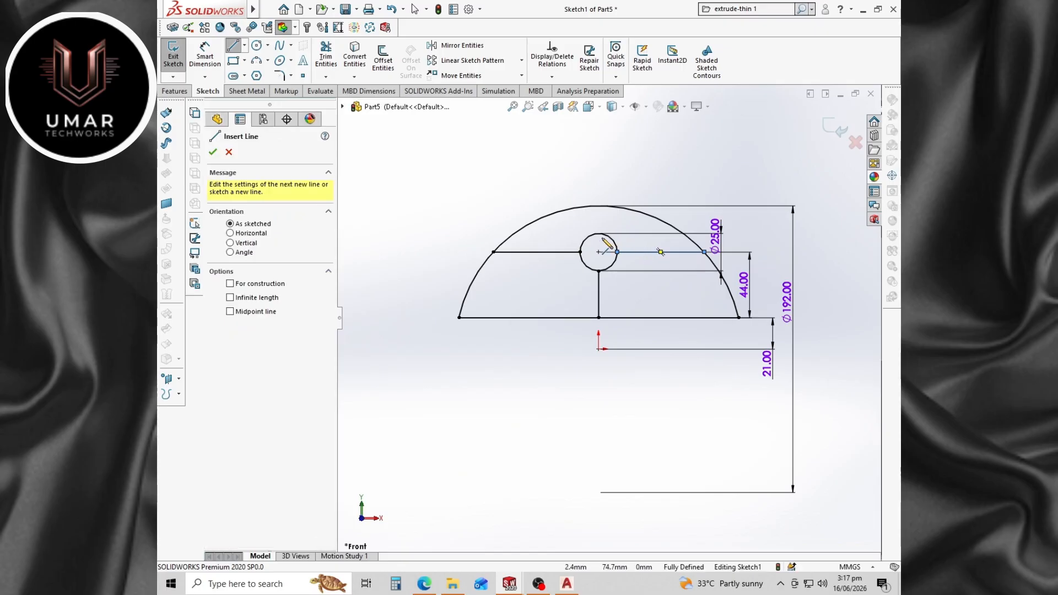
click(598, 207)
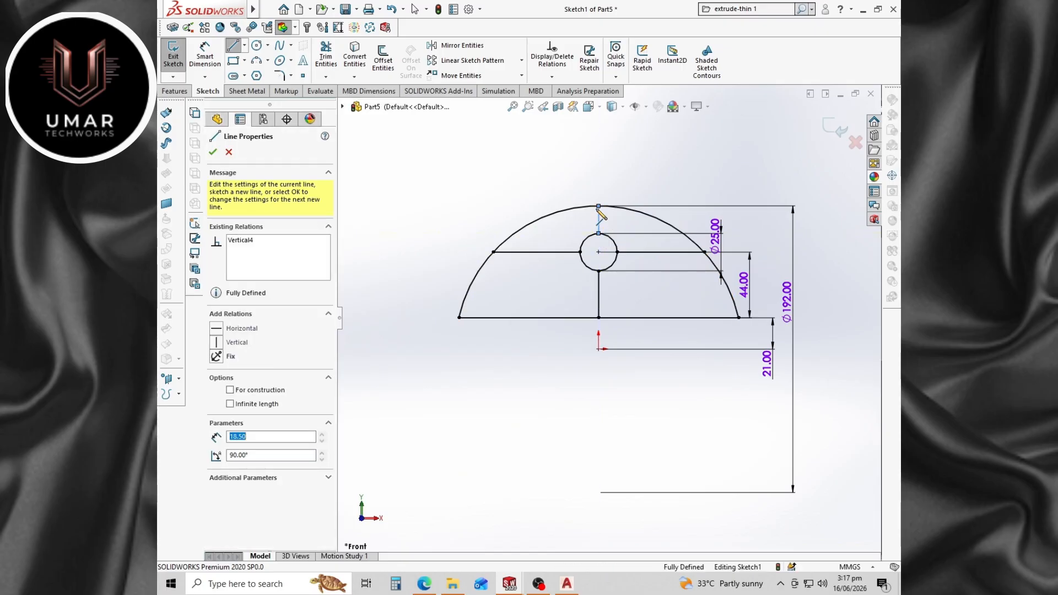
key(Escape)
scroll(644, 359, down, 2)
scroll(644, 347, up, 4)
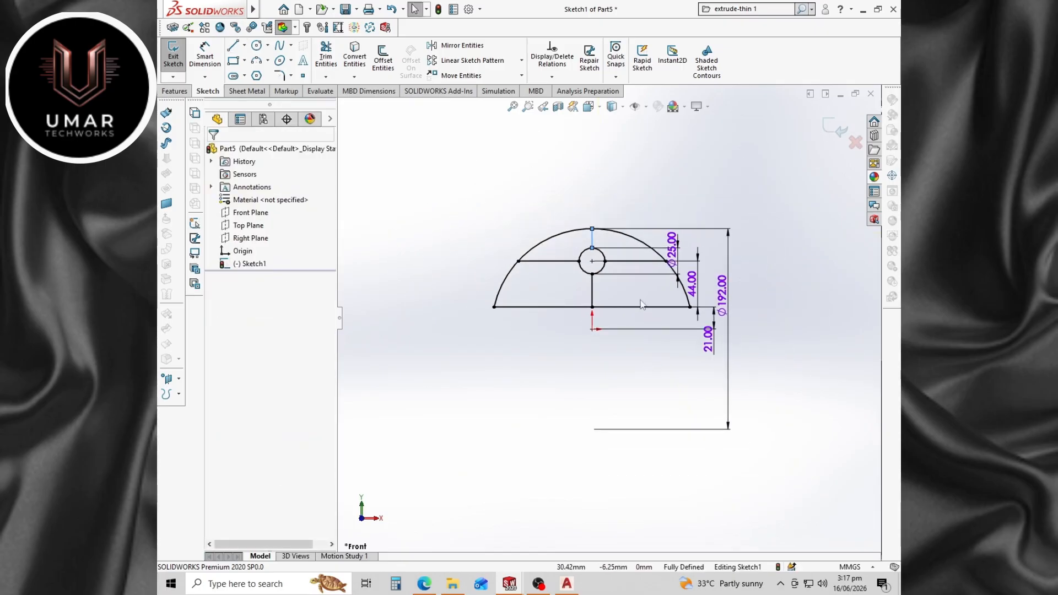
scroll(633, 247, down, 2)
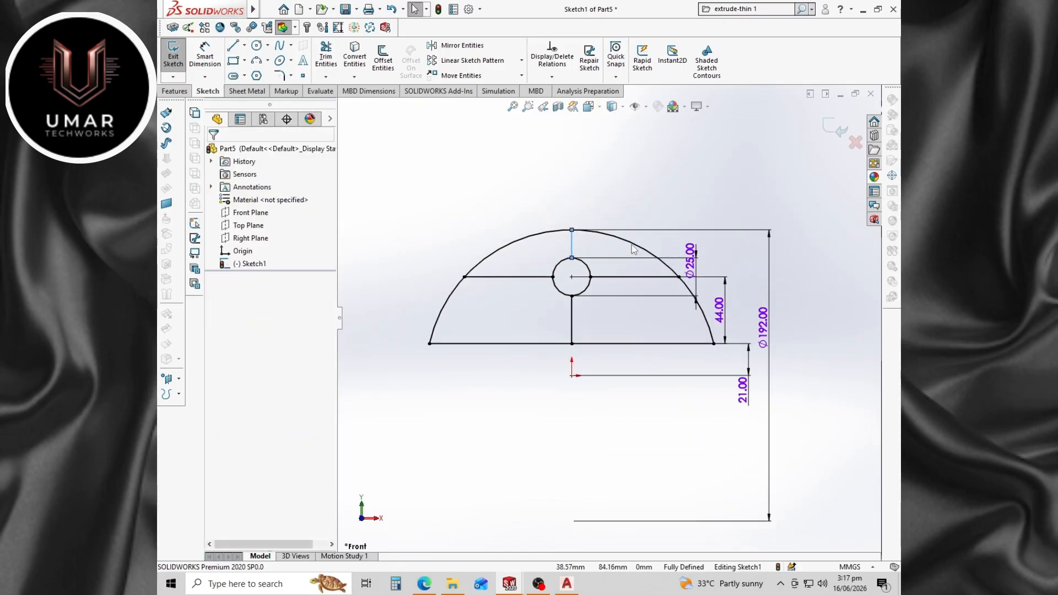
Set up a 10 mm Mid Plane boss extrusion of the sketch as a thin feature with a Mid-Plane wall thickness of 10 mm.
click(174, 91)
click(177, 57)
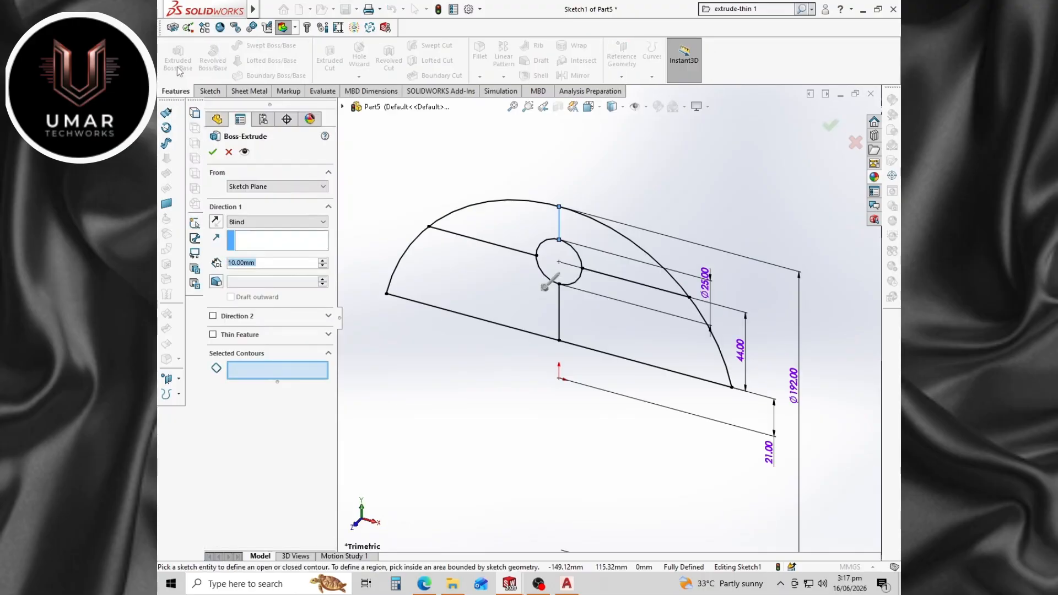
click(267, 221)
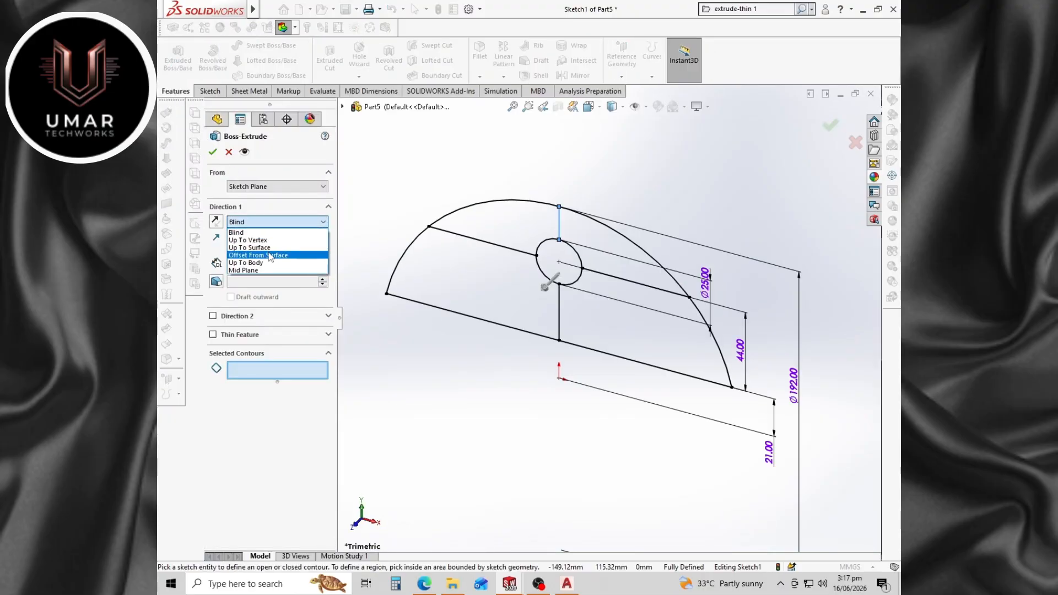
click(274, 270)
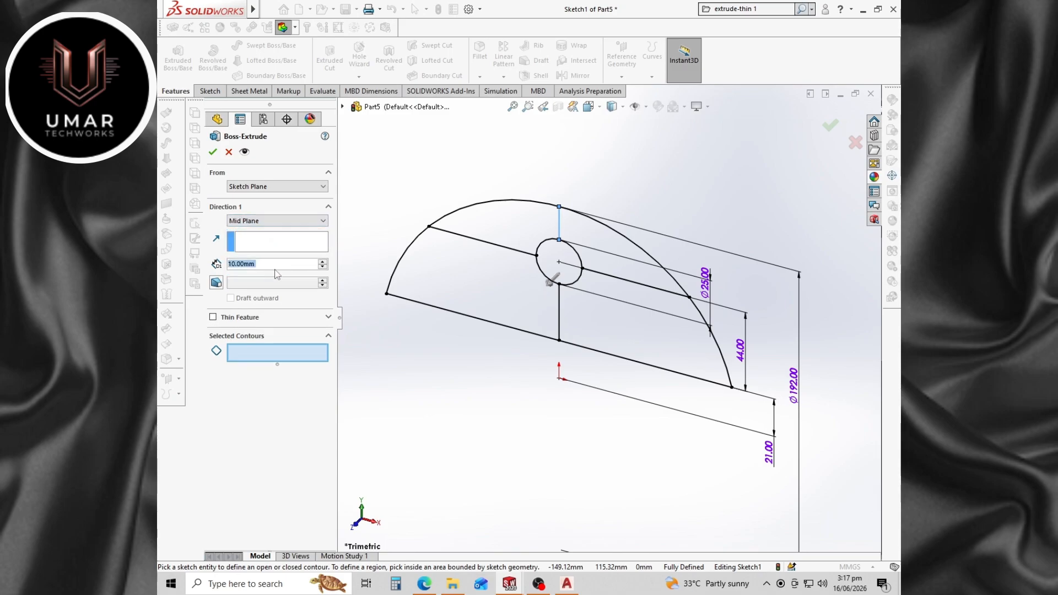
click(213, 317)
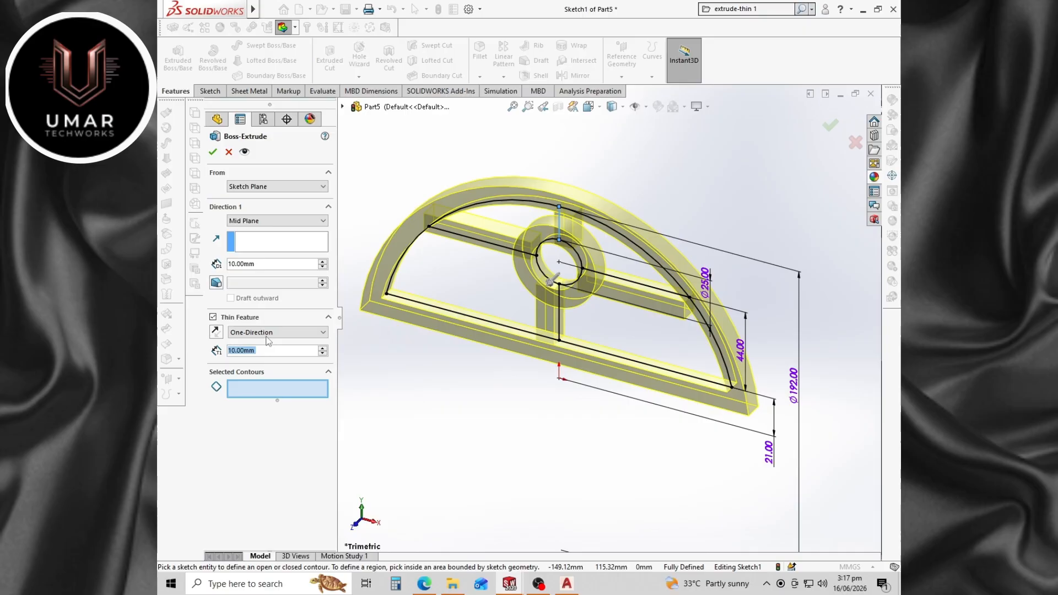
click(269, 332)
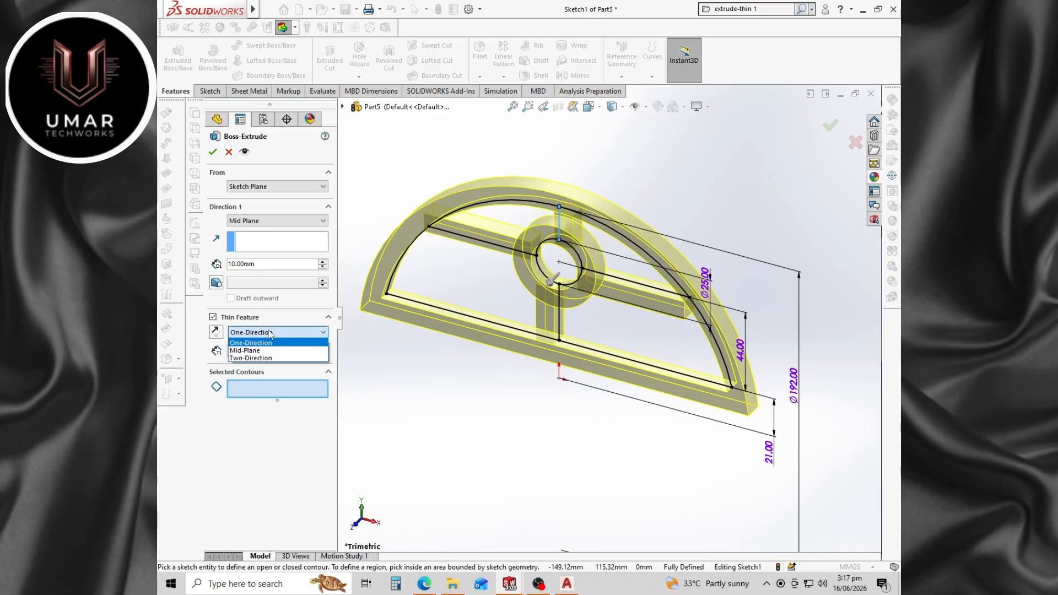
click(290, 350)
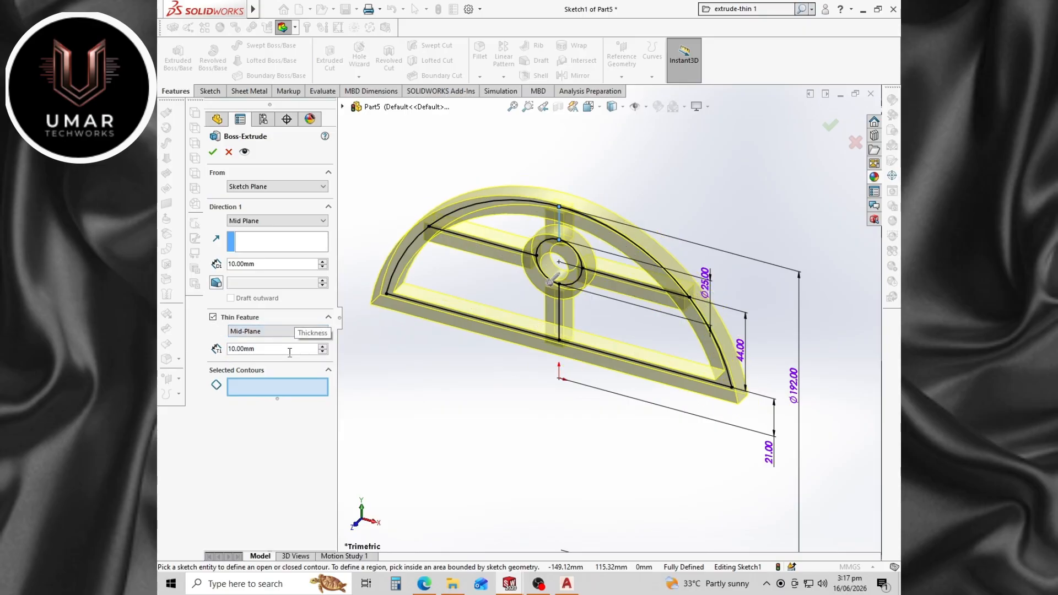
Preview the thin feature's wall as One-Direction, then restore its type to Mid-Plane.
click(283, 332)
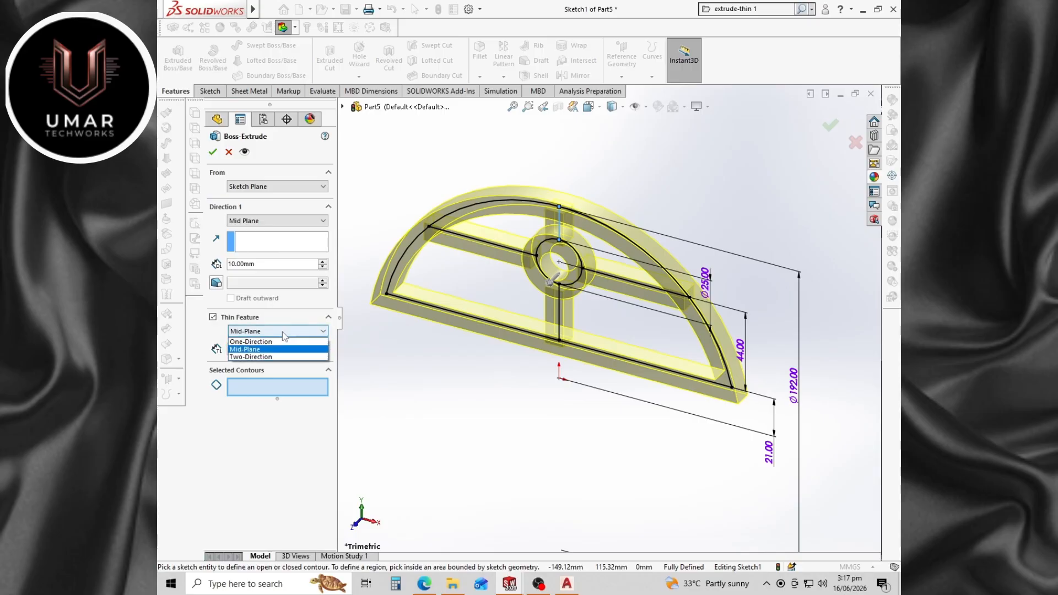
click(280, 340)
click(280, 334)
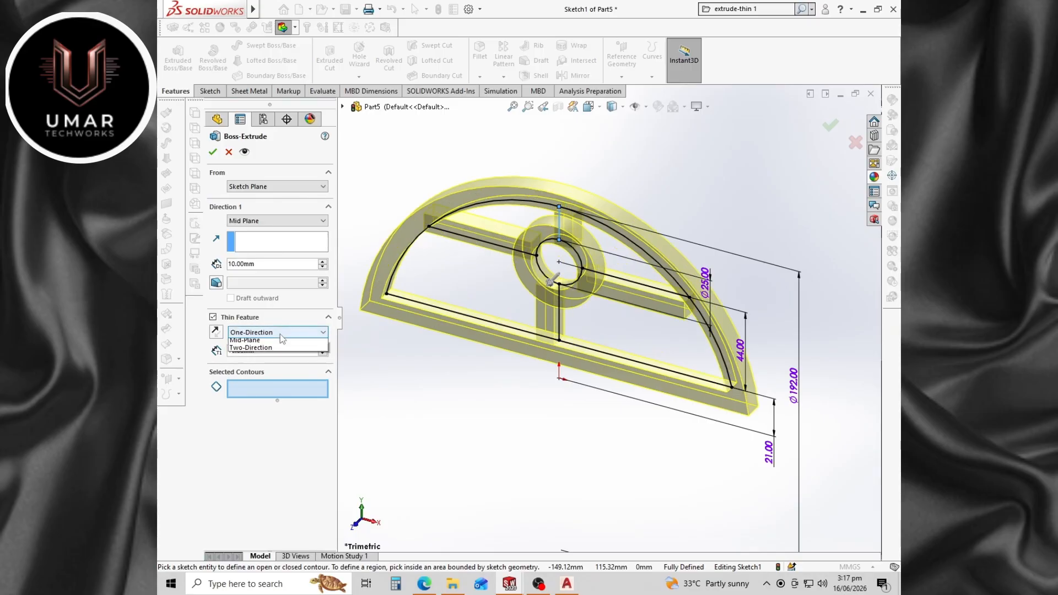
click(279, 351)
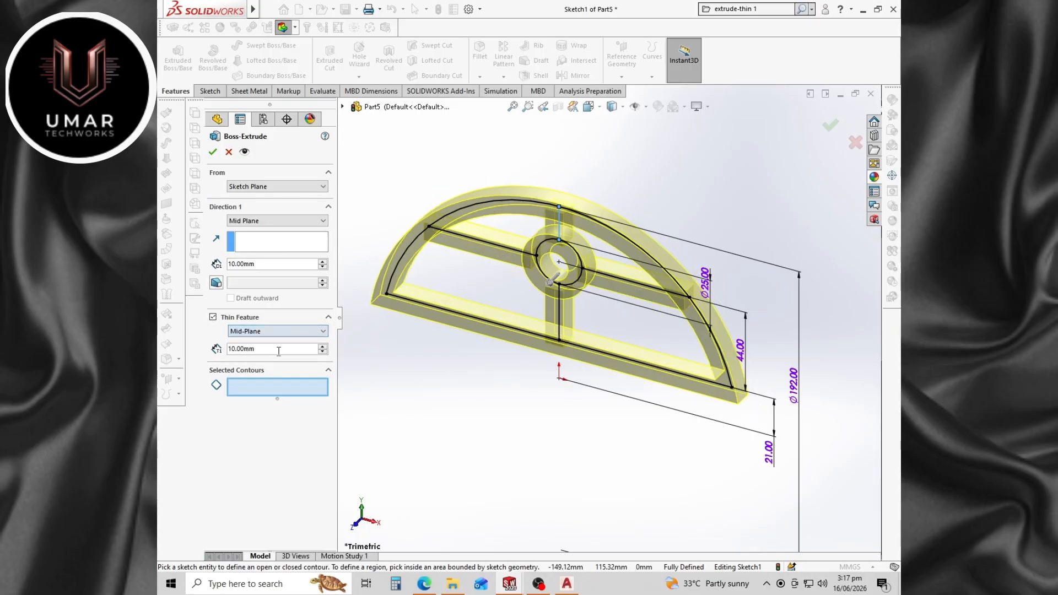
Accept the Mid Plane thin extrusion to create the spoked half-round frame.
click(213, 153)
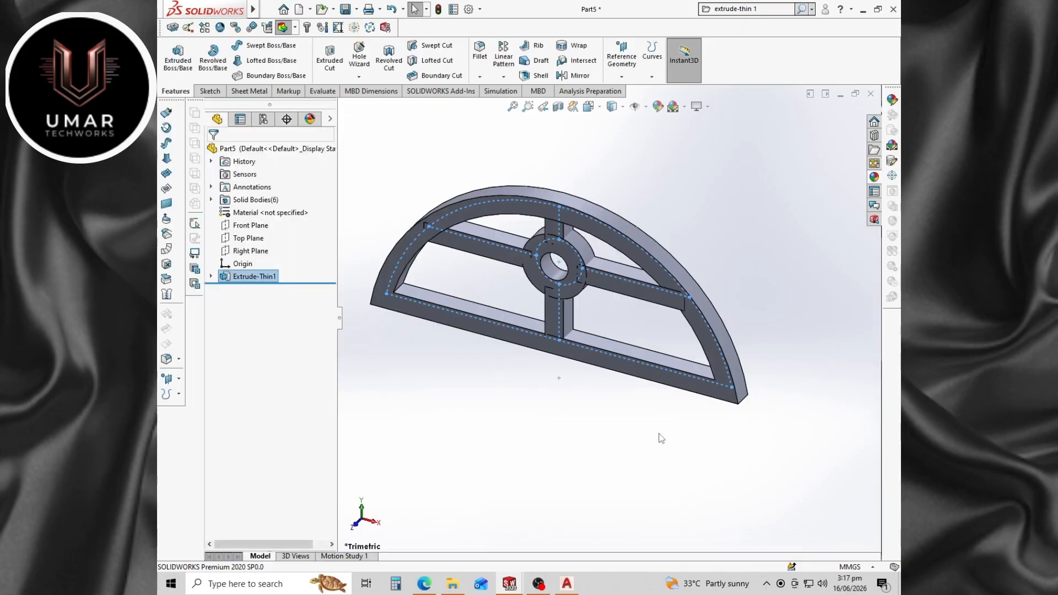
scroll(569, 433, up, 1)
middle_drag(571, 430, 546, 361)
scroll(562, 295, down, 3)
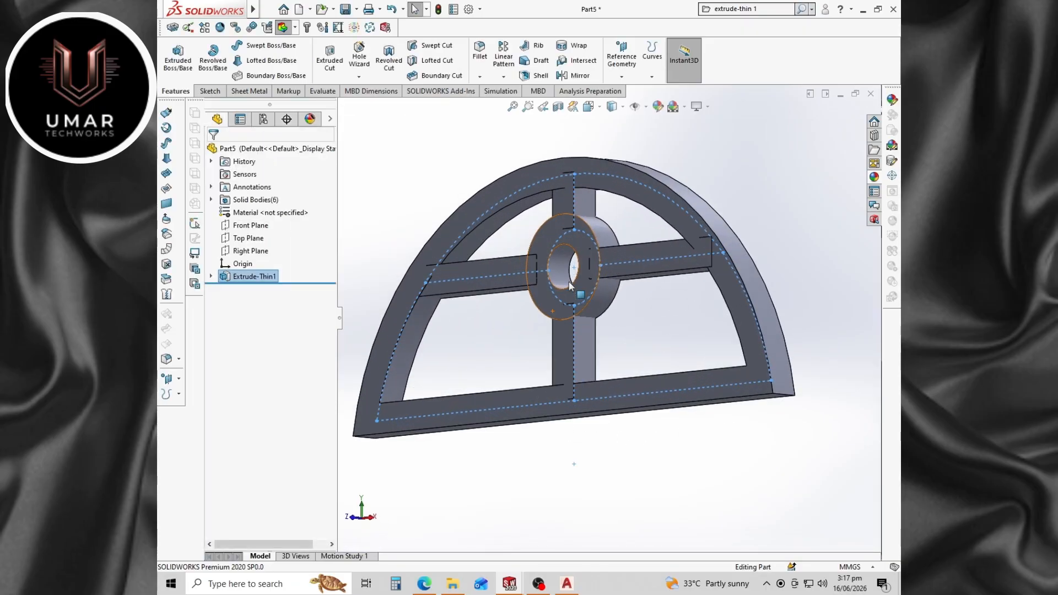
Open the spoked frame's thin extrusion for editing.
right_click(268, 276)
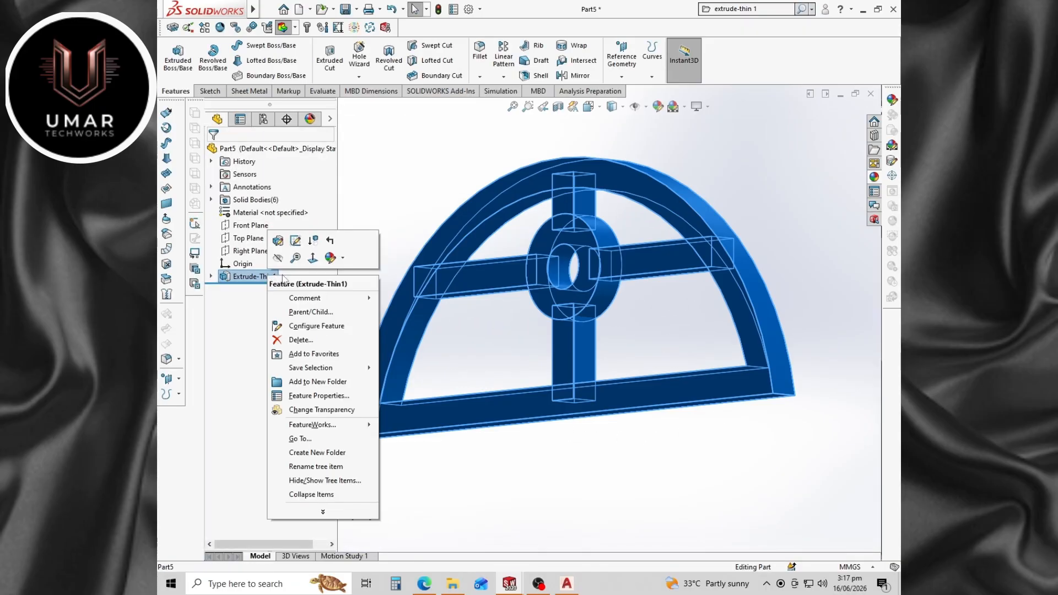
click(277, 250)
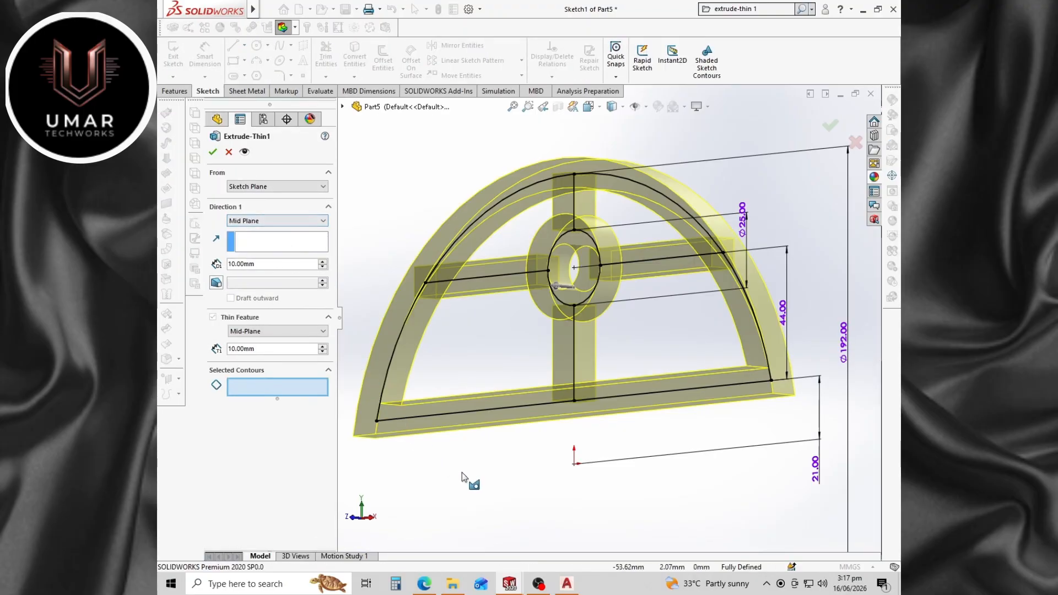
mouse_move(462, 473)
middle_down()
mouse_move(484, 525)
mouse_move(464, 555)
middle_up()
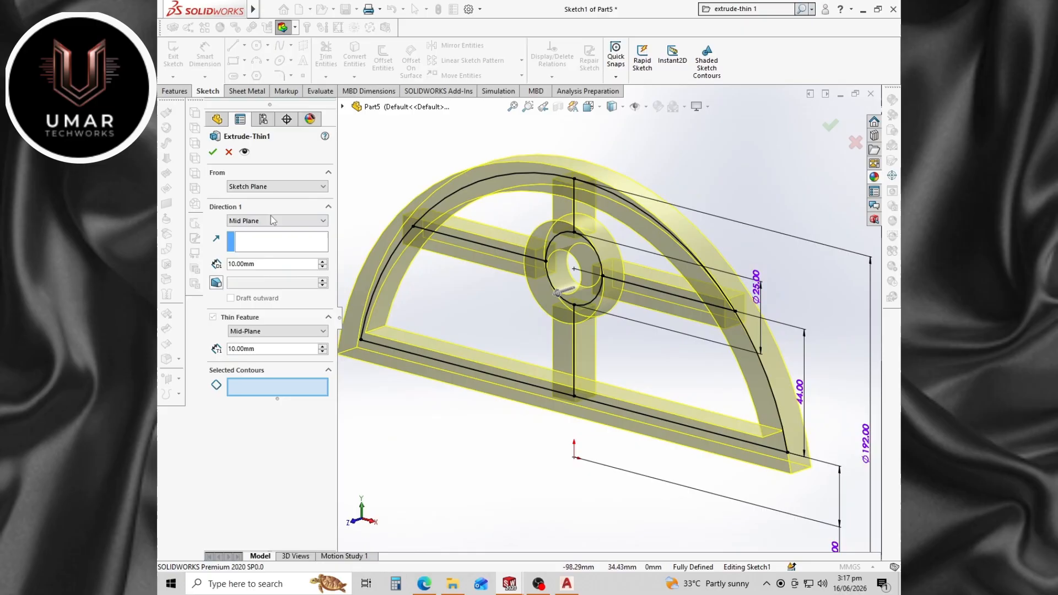
Try Up To Body as the thin extrusion's end condition, then restore Mid Plane.
click(271, 220)
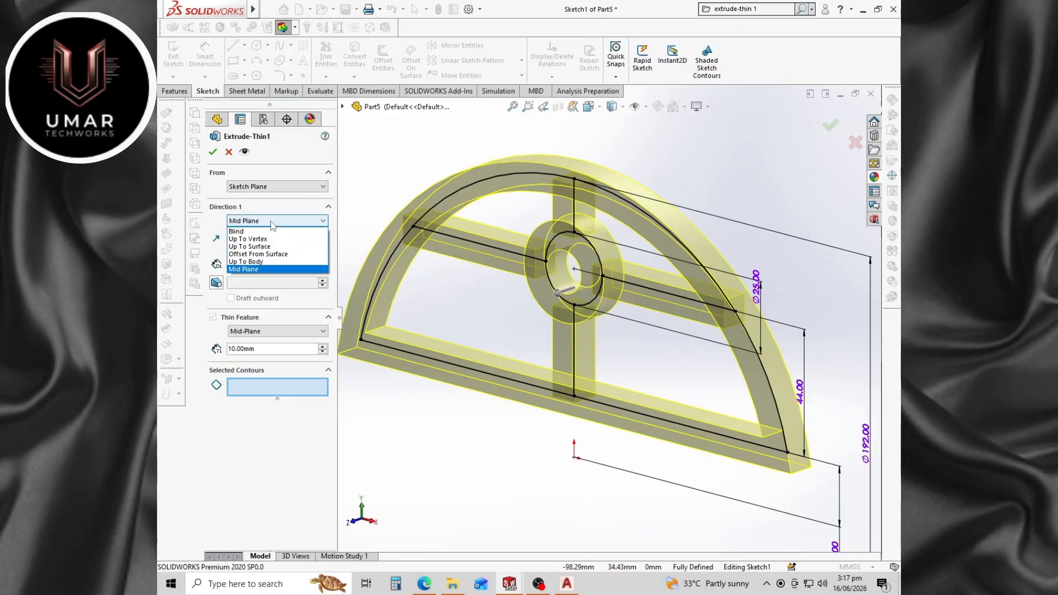
click(270, 262)
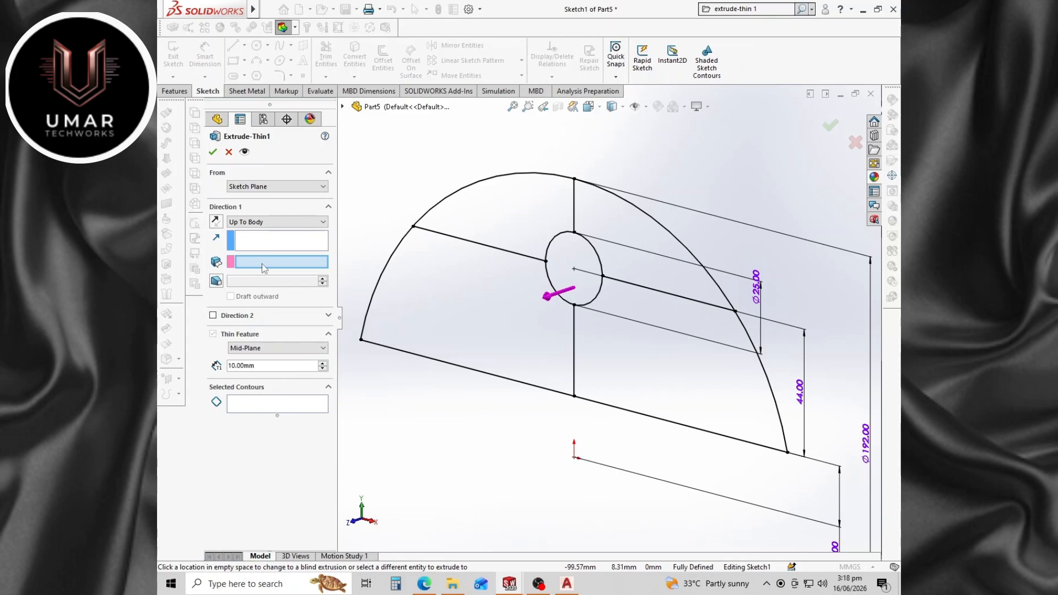
click(265, 223)
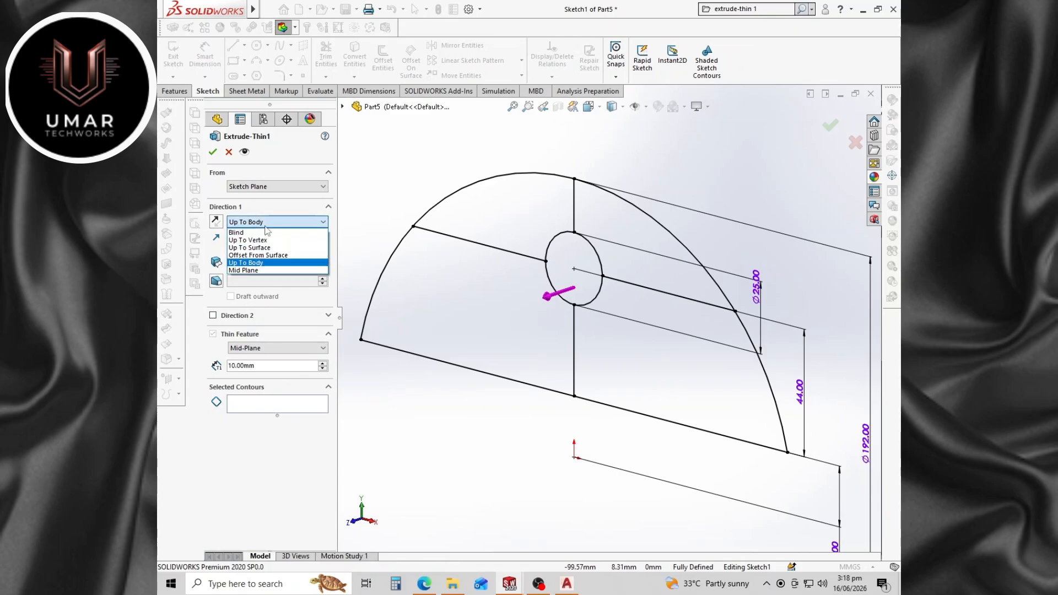
click(259, 272)
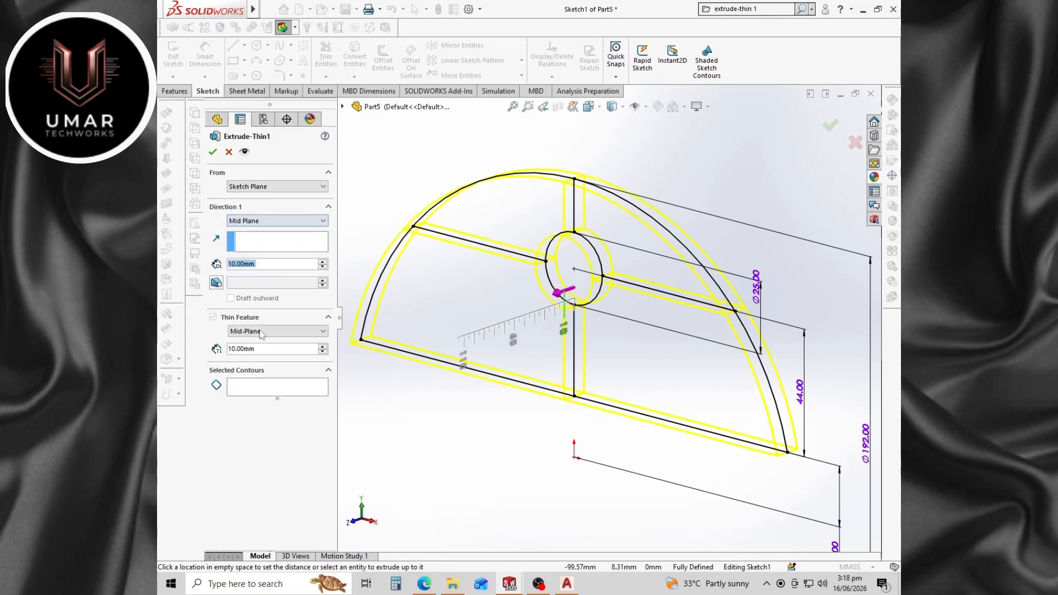
Select the hub circle, the four spoke lines and the half-round outline as the thin extrusion's contours and accept the edit.
click(260, 383)
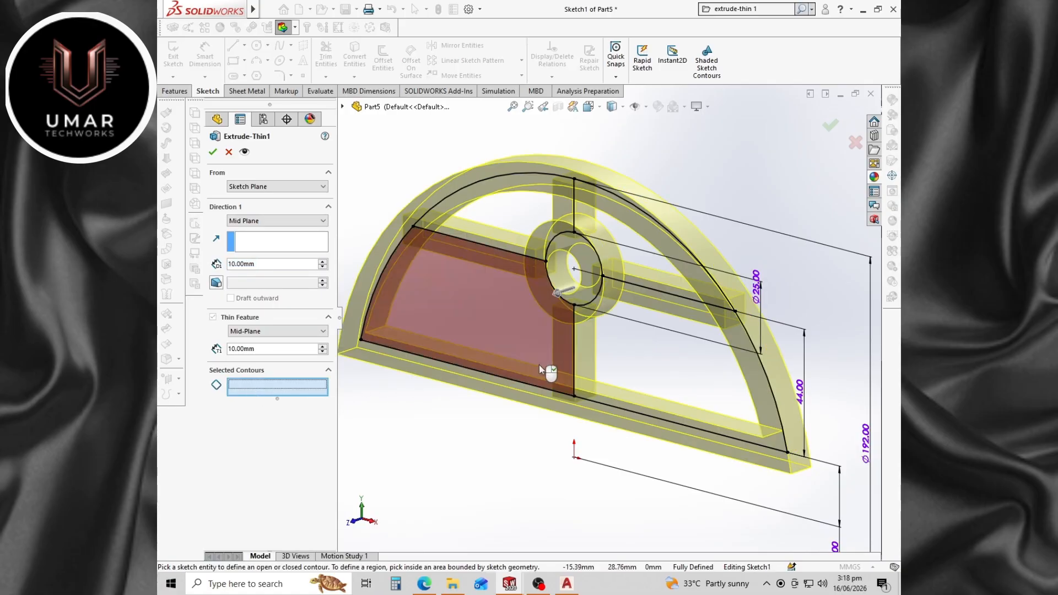
click(573, 369)
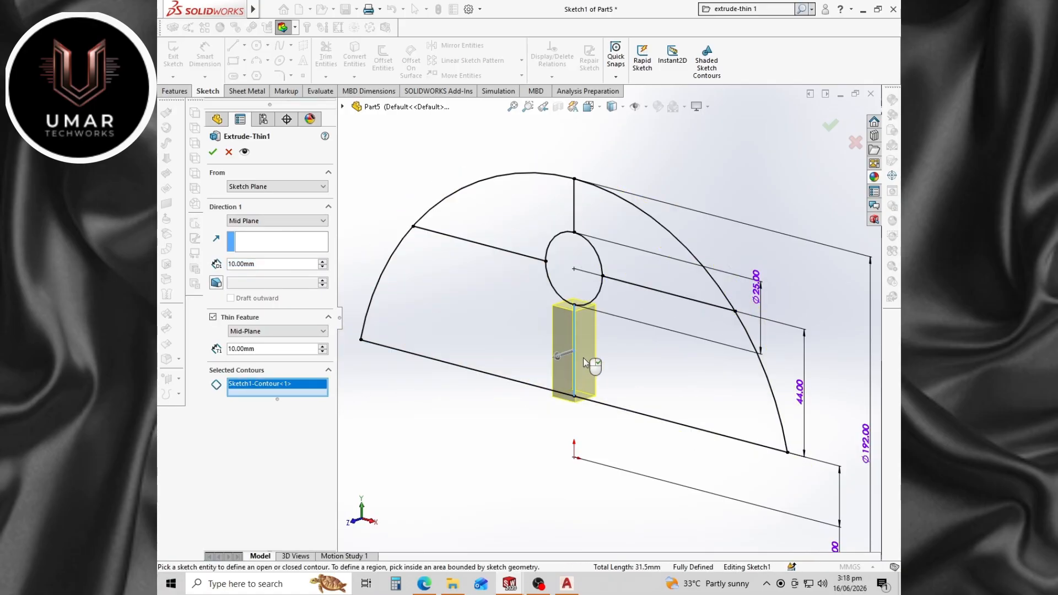
click(633, 284)
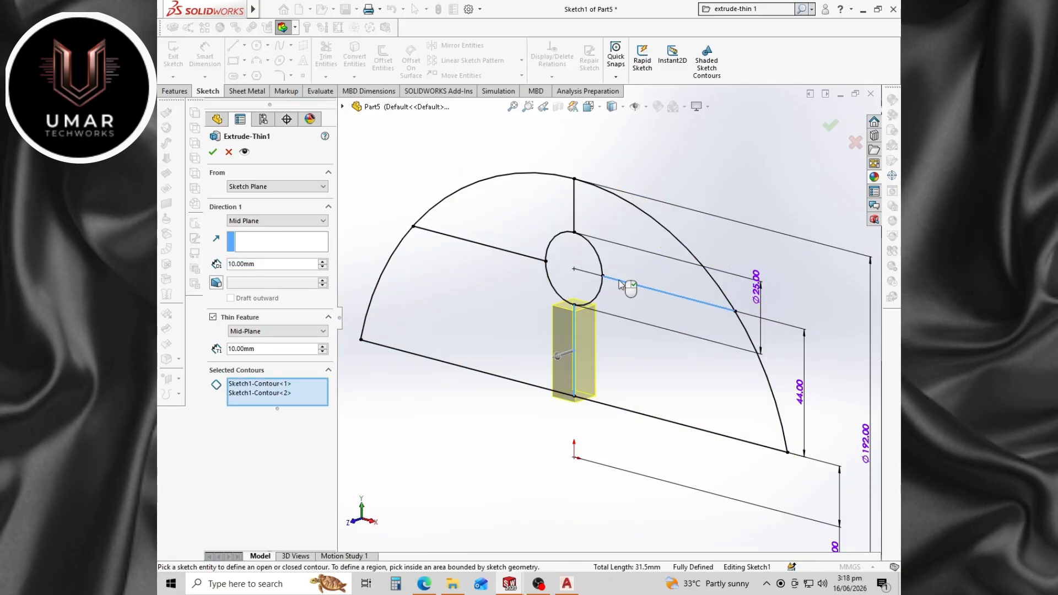
click(575, 222)
click(569, 236)
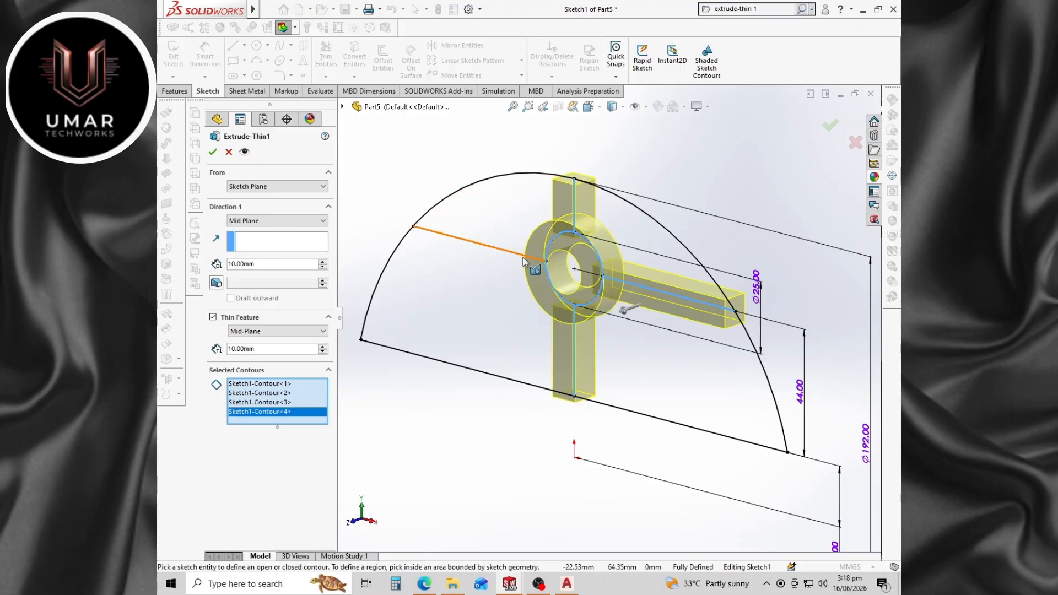
click(523, 258)
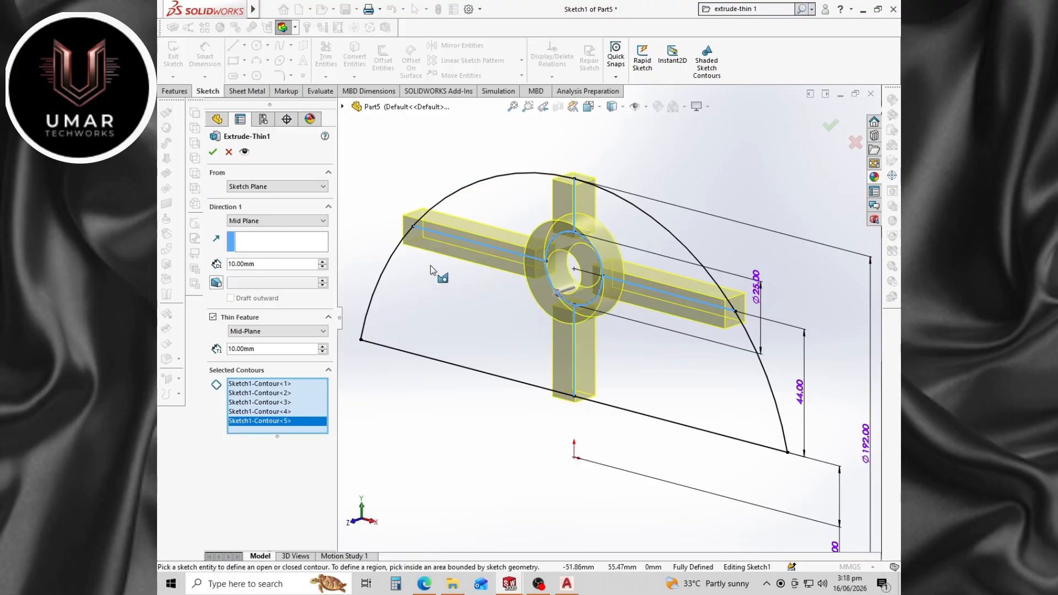
click(441, 207)
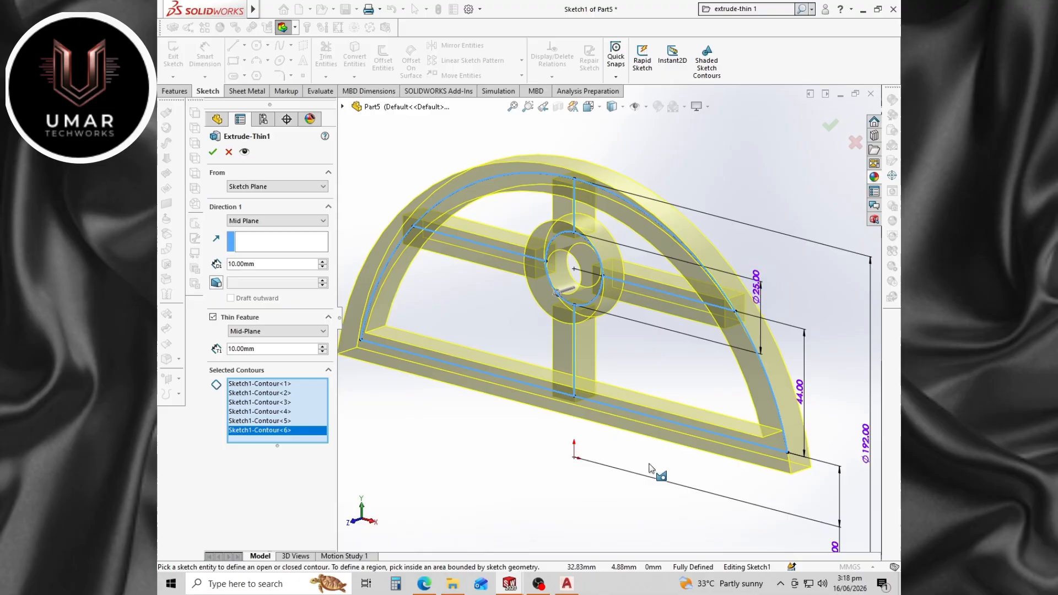
mouse_move(652, 469)
middle_down()
mouse_move(633, 445)
mouse_move(775, 428)
mouse_move(655, 449)
mouse_move(661, 461)
middle_up()
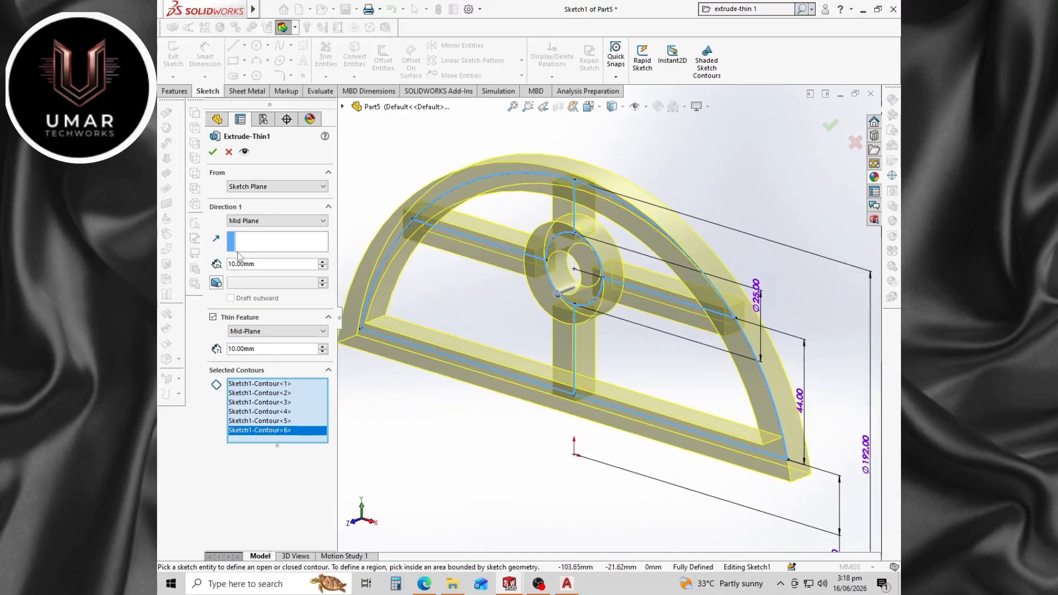
click(213, 153)
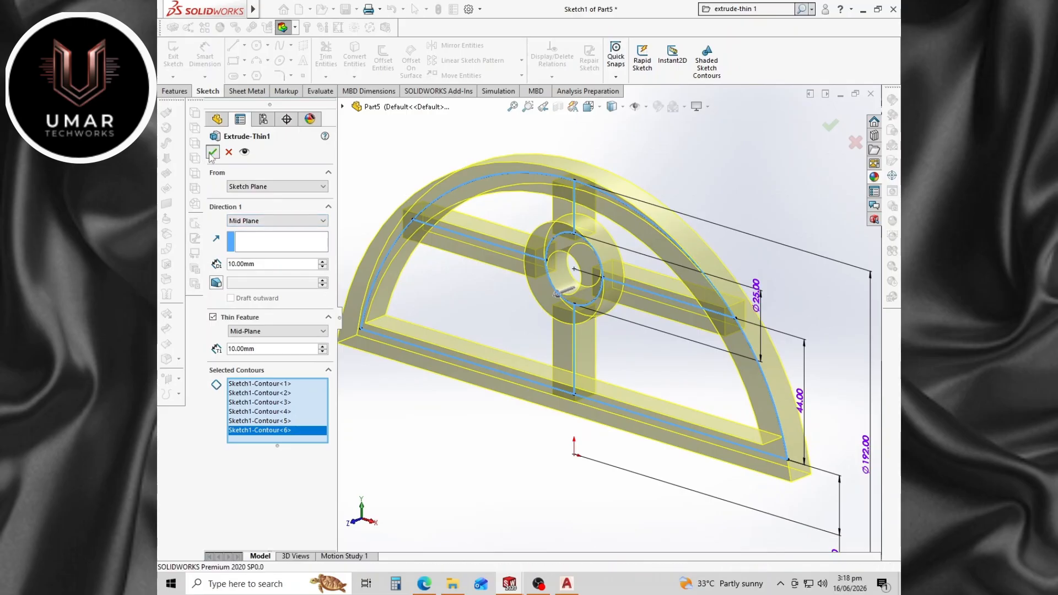
Start a new sketch on the frame's front face, viewed normal to it.
middle_drag(572, 486, 647, 482)
scroll(636, 340, down, 5)
scroll(636, 338, up, 5)
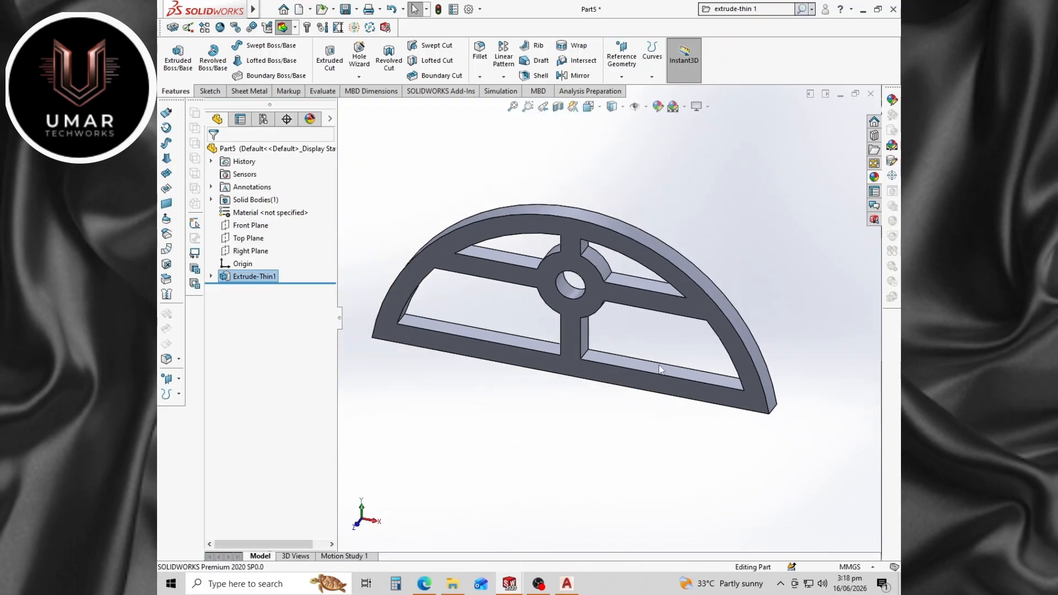
middle_drag(636, 338, 560, 319)
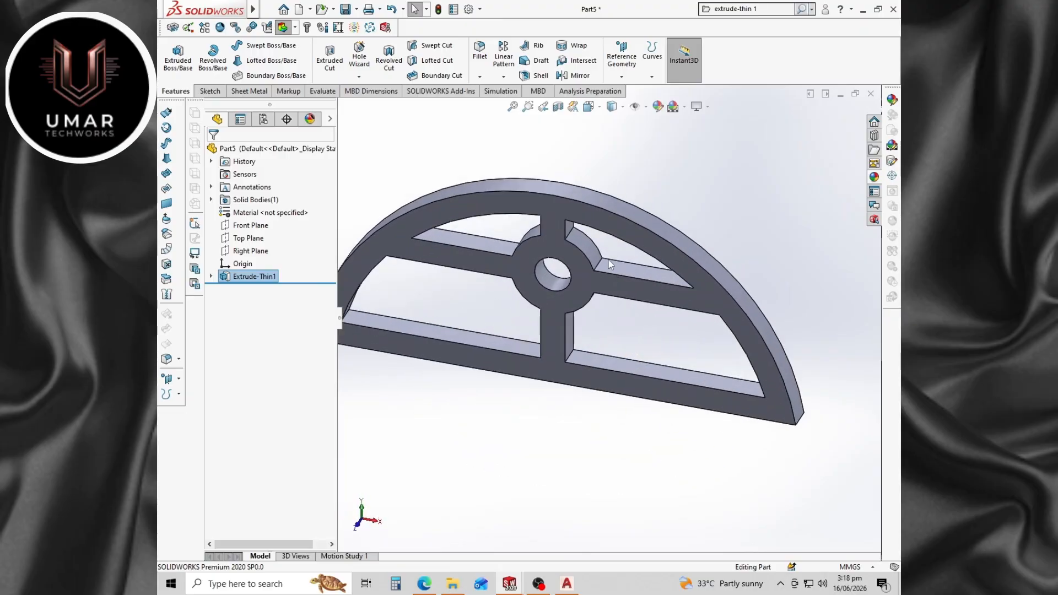
scroll(560, 319, down, 5)
right_click(560, 319)
click(642, 304)
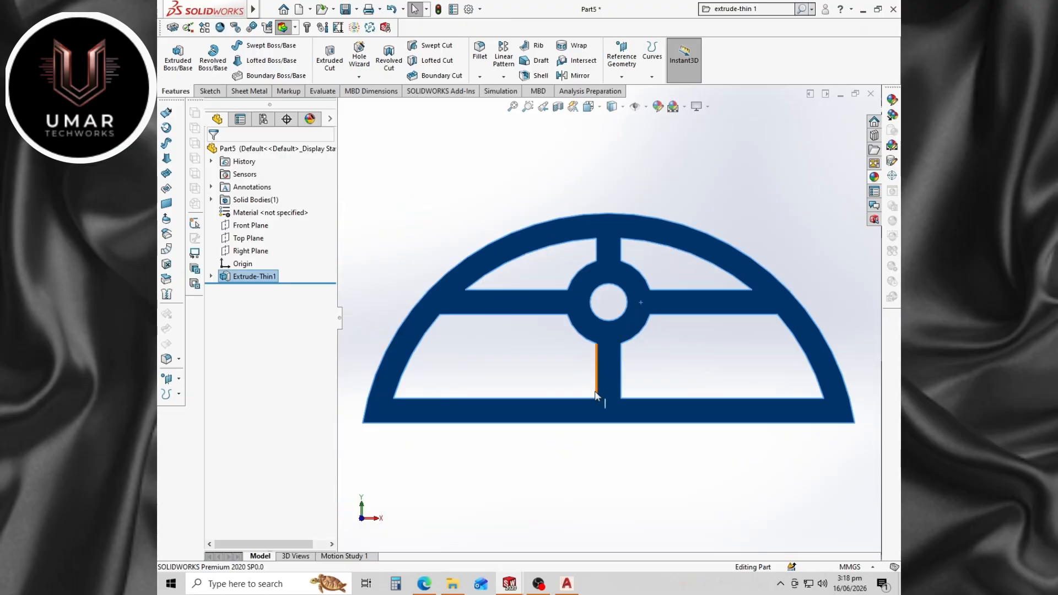
right_click(609, 329)
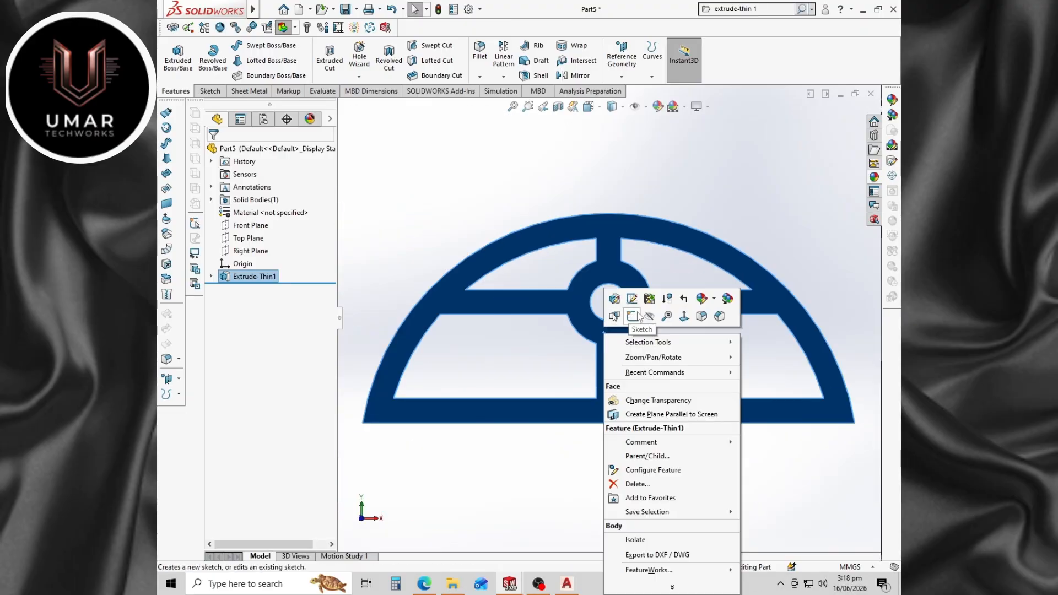
click(632, 315)
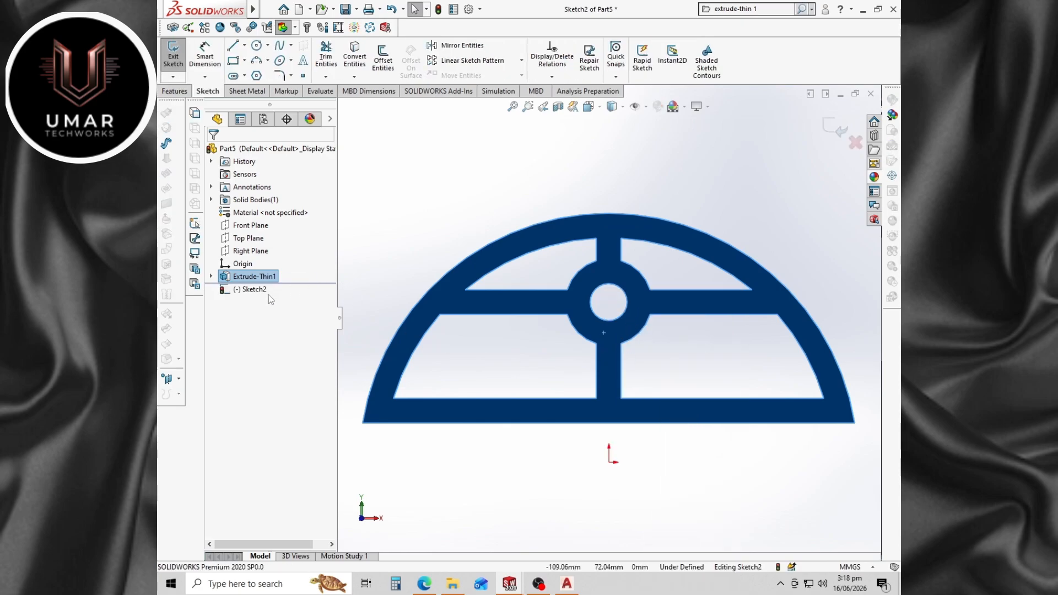
Convert the front face's outer outline into entities of the new sketch.
drag(290, 297, 287, 284)
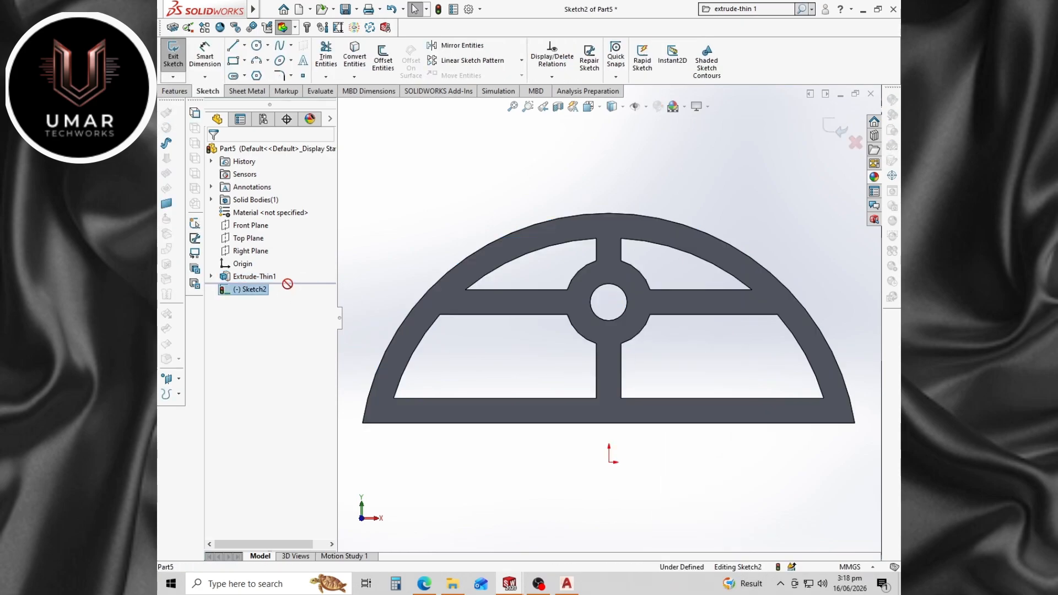
right_click(598, 330)
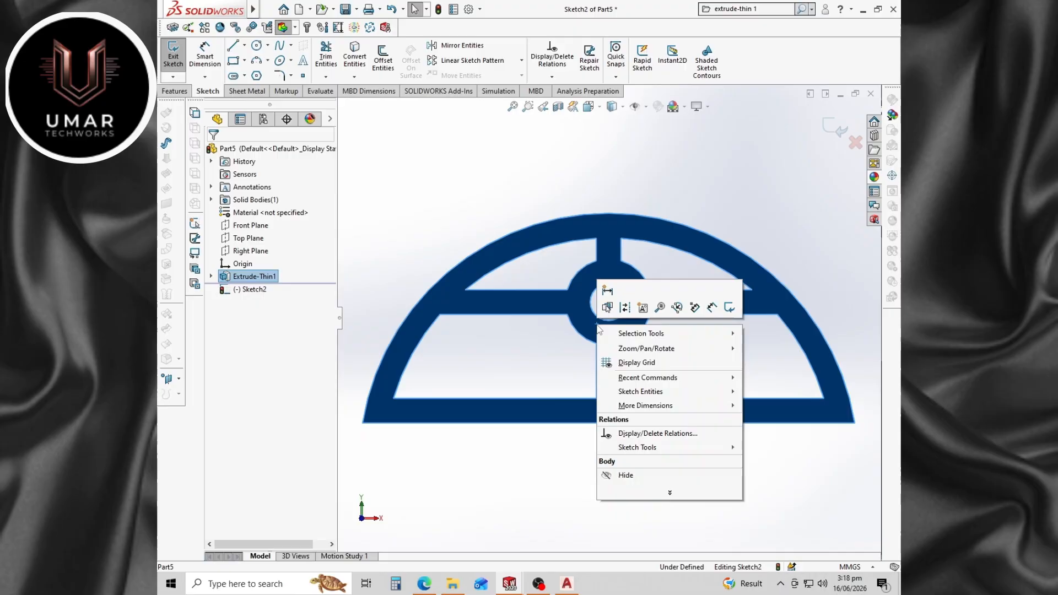
click(575, 327)
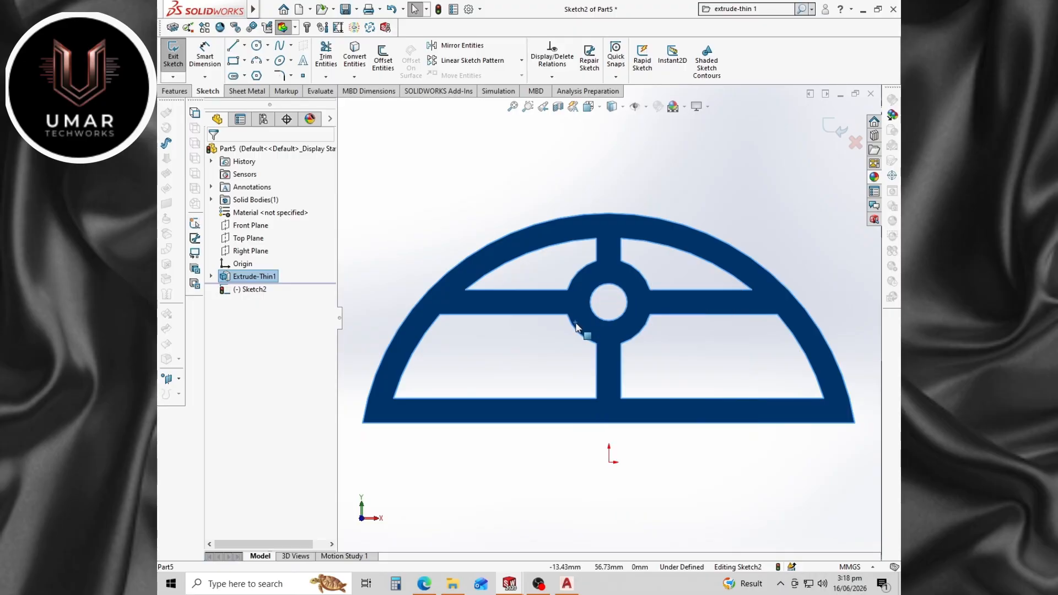
click(211, 277)
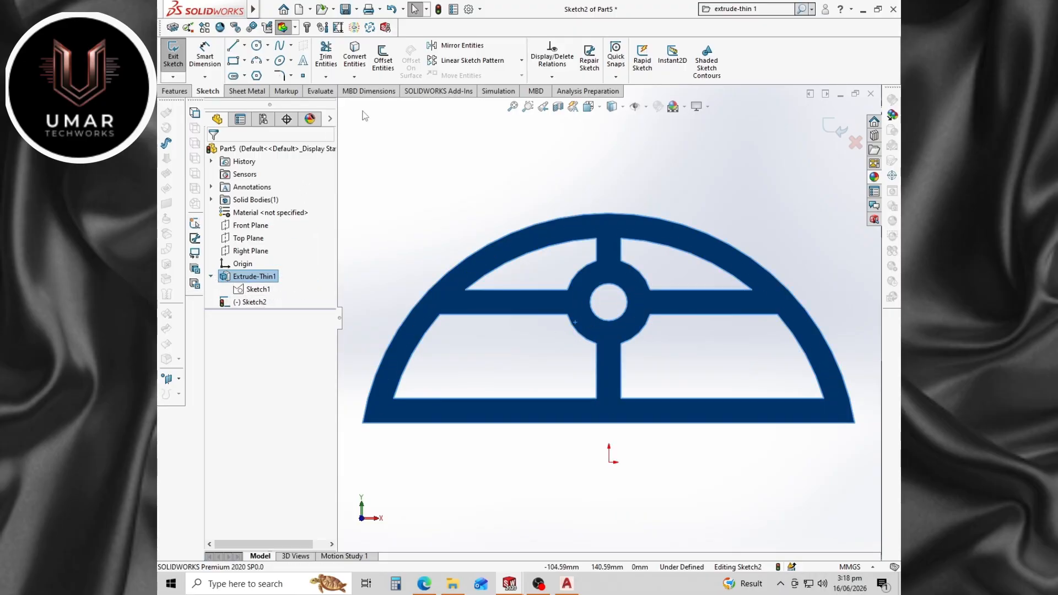
click(354, 56)
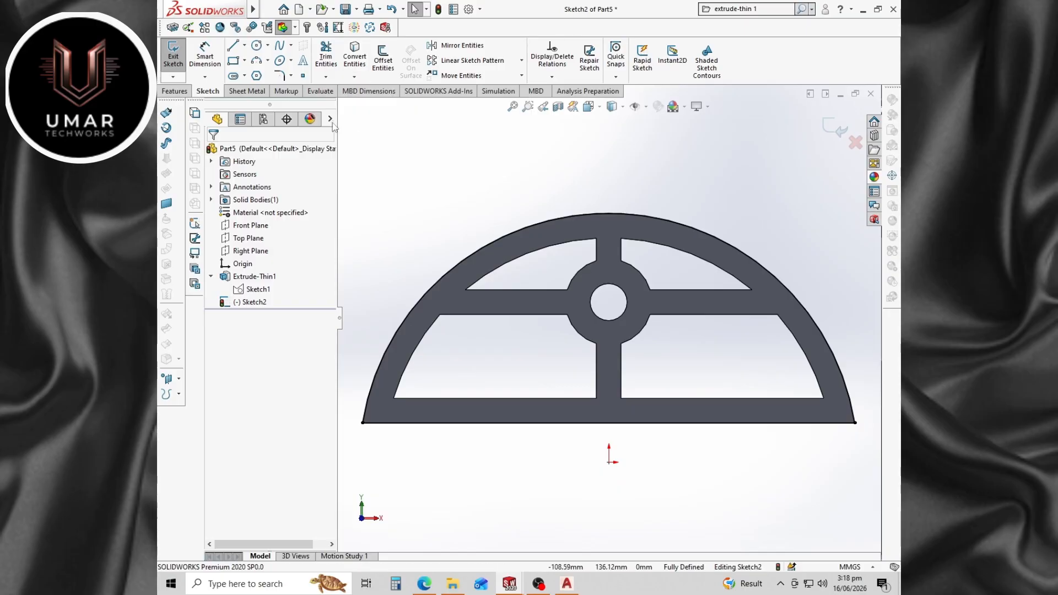
Convert the thin extrusion's base sketch, Sketch1, into entities of the new sketch.
click(259, 292)
scroll(512, 326, down, 2)
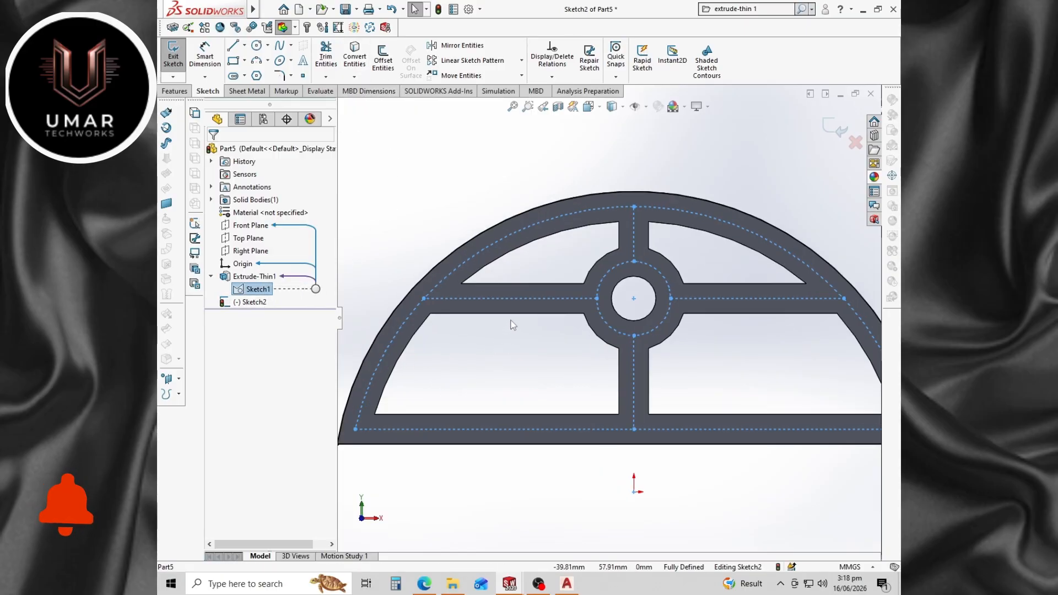
click(354, 57)
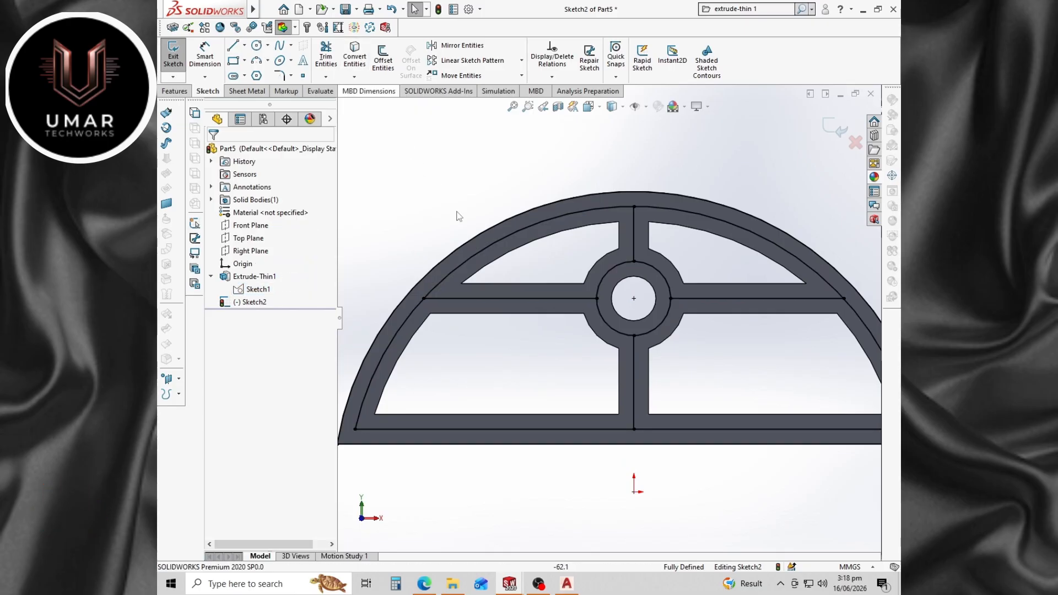
scroll(583, 317, down, 1)
scroll(595, 346, up, 4)
scroll(710, 366, down, 2)
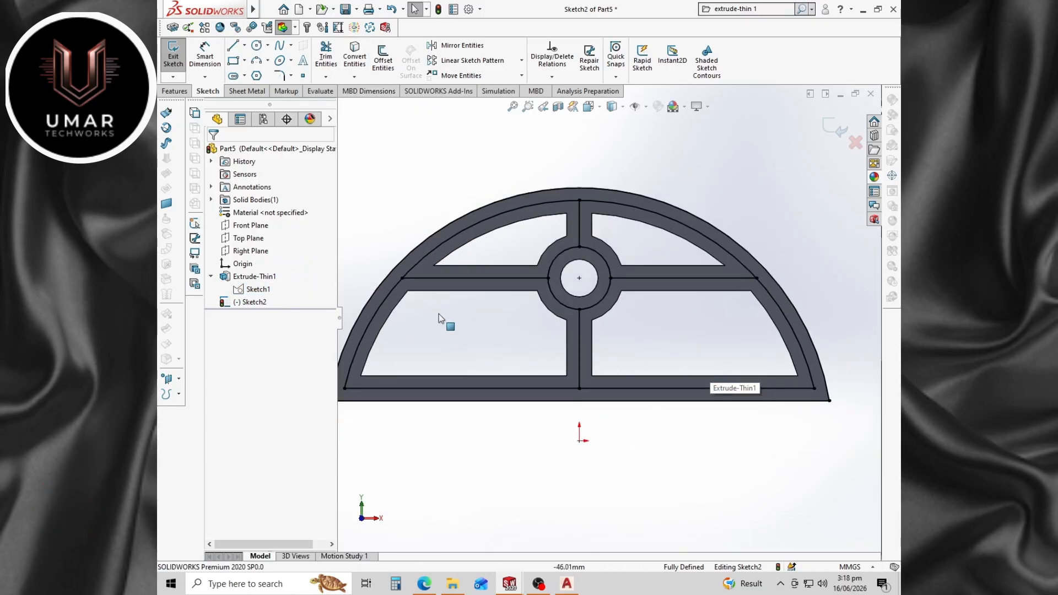
Start a boss extrusion of the new sketch with the hub circle, the four spoke lines and the half-round outline as contours.
click(175, 91)
click(177, 56)
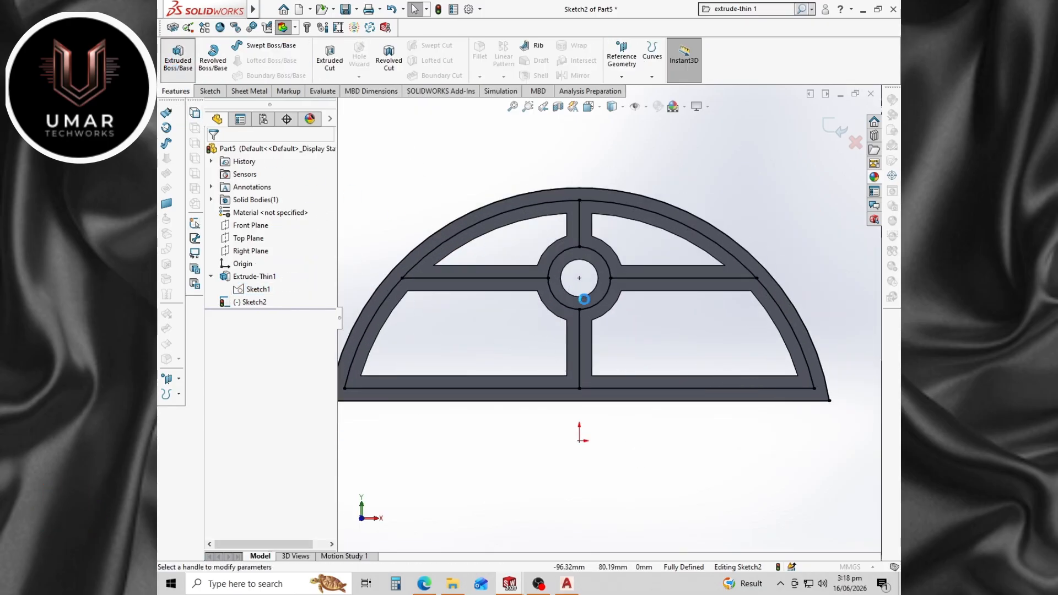
click(566, 310)
click(579, 331)
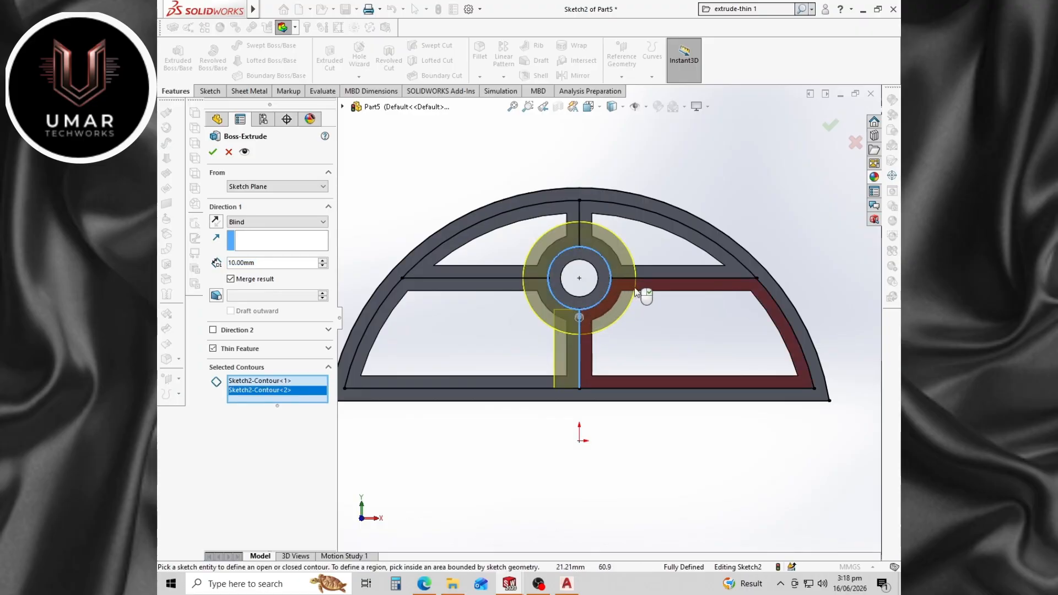
click(651, 280)
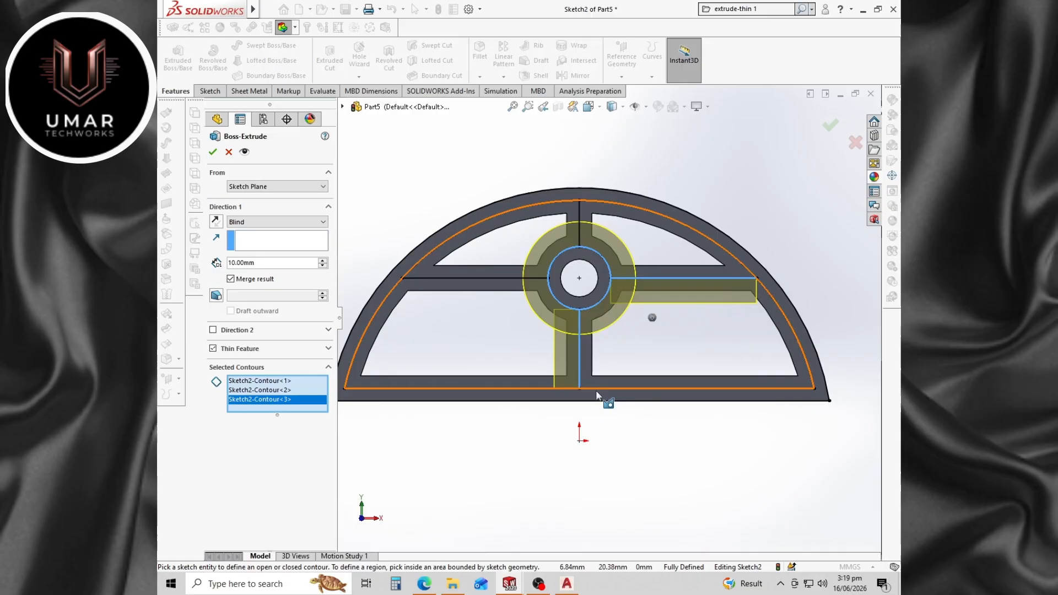
click(572, 391)
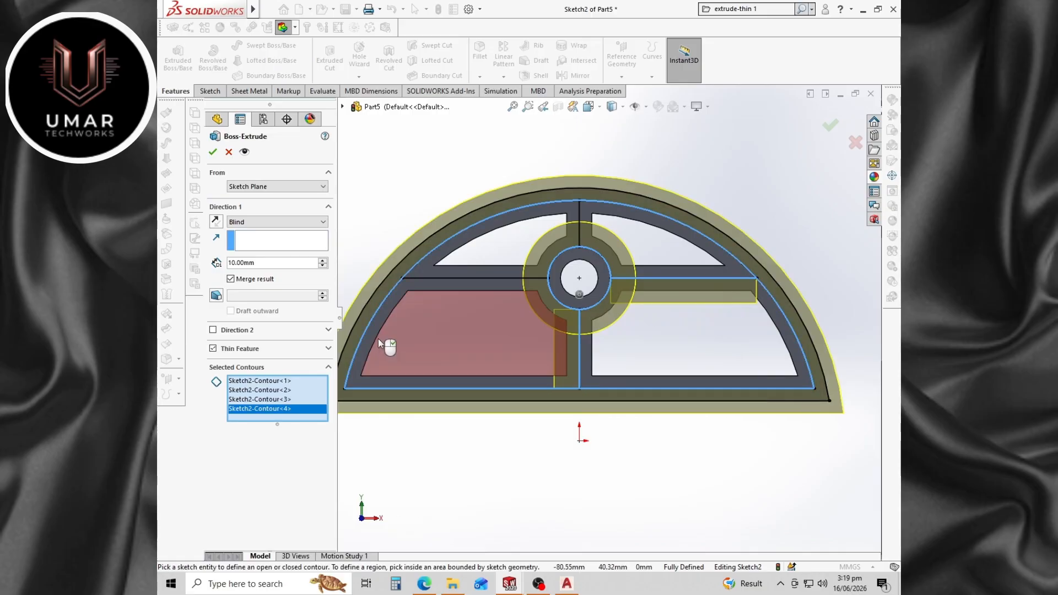
click(450, 277)
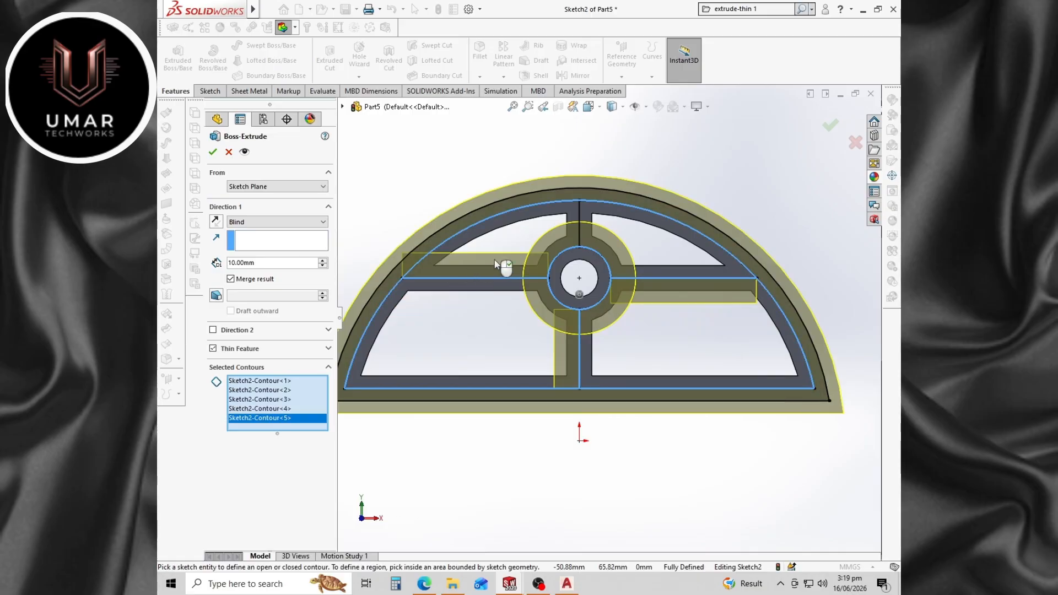
click(578, 219)
scroll(577, 380, up, 1)
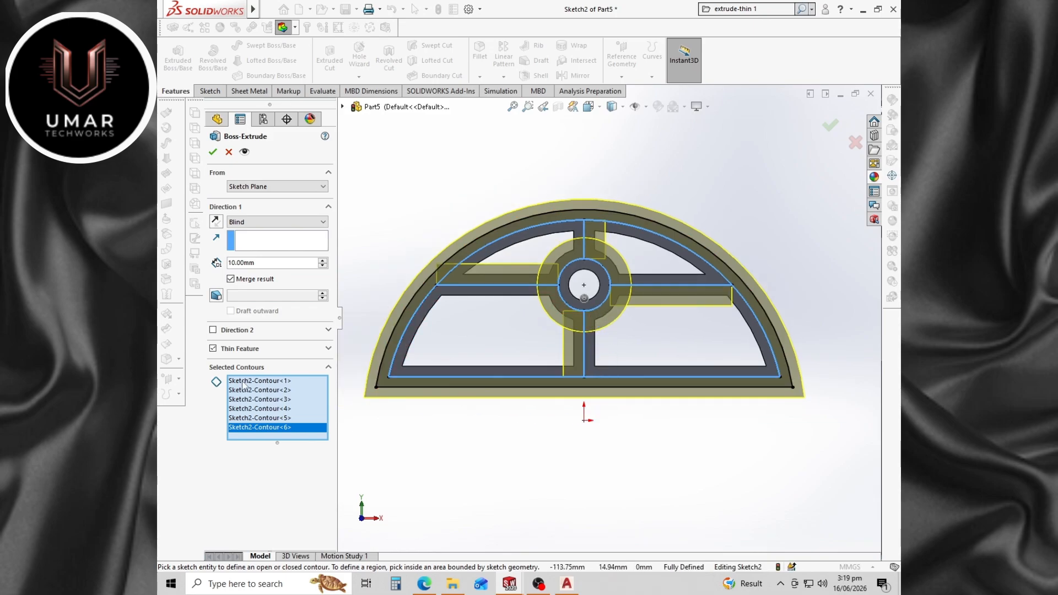
Make the extrusion a Mid-Plane thin feature with a 3 mm wall thickness.
click(213, 349)
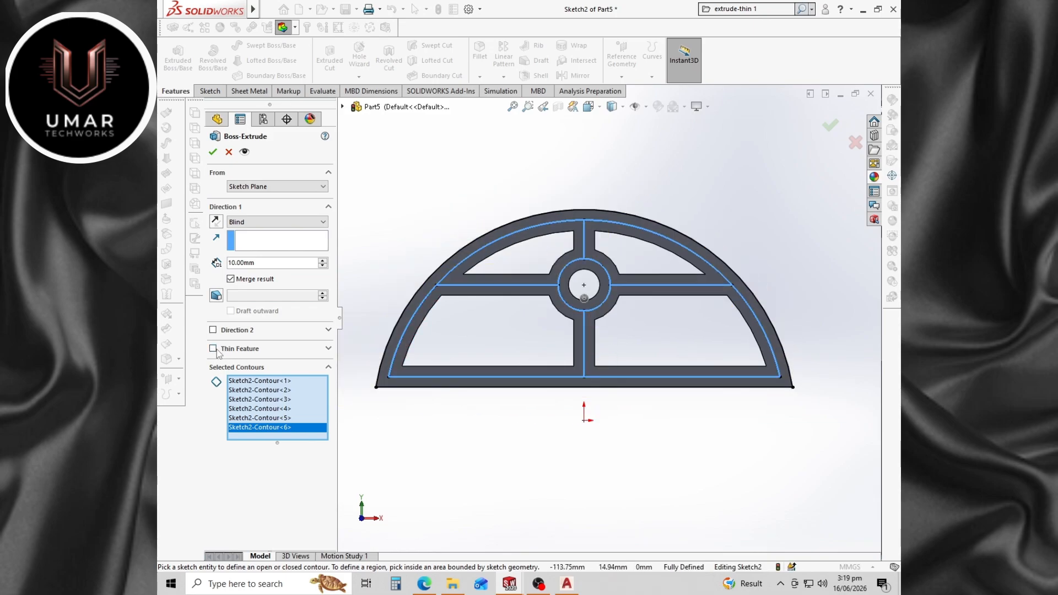
click(212, 349)
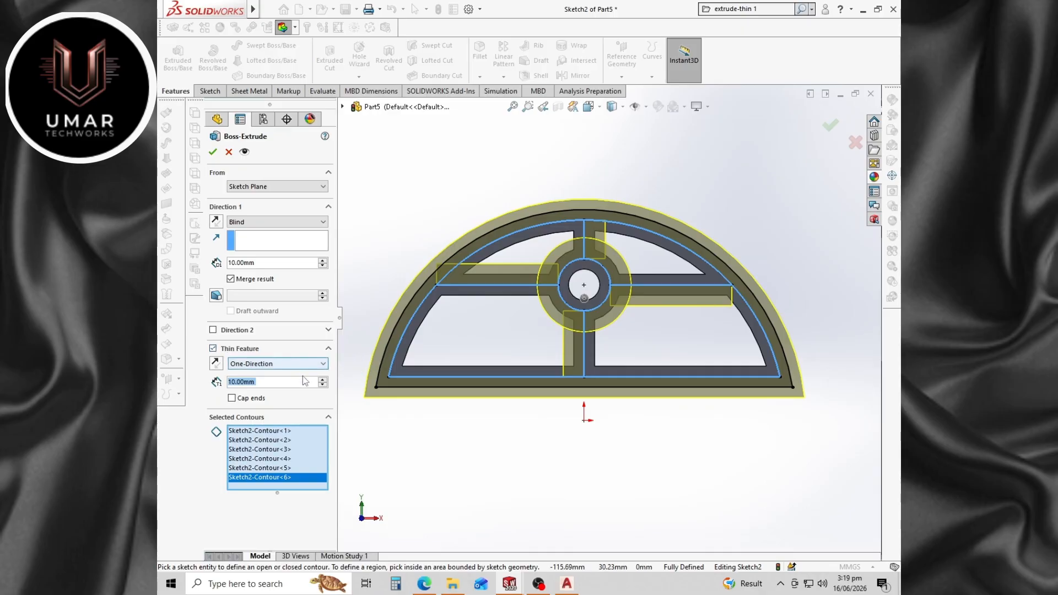
text(3)
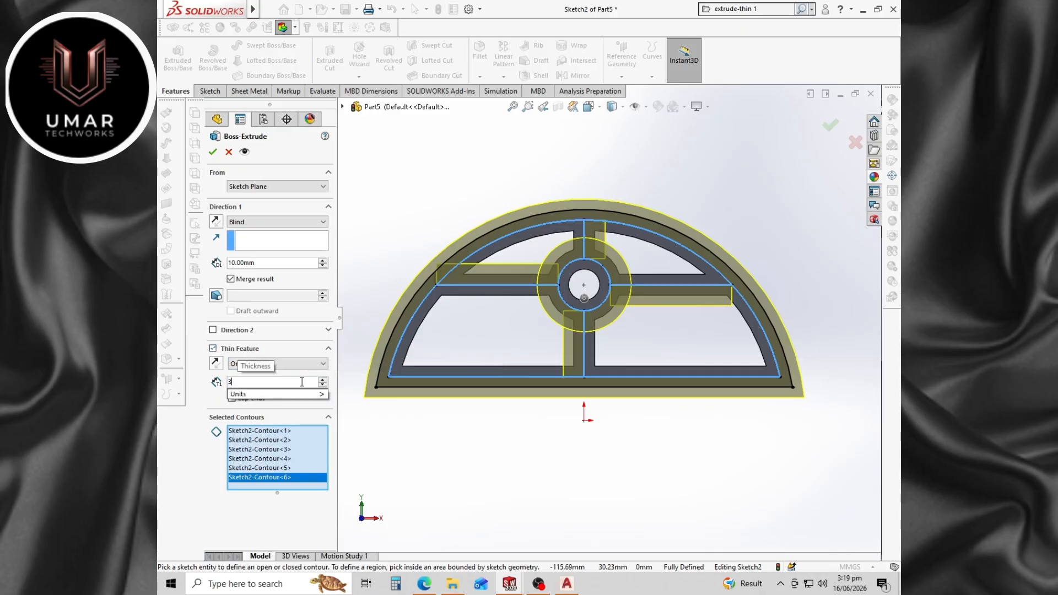
key(Return)
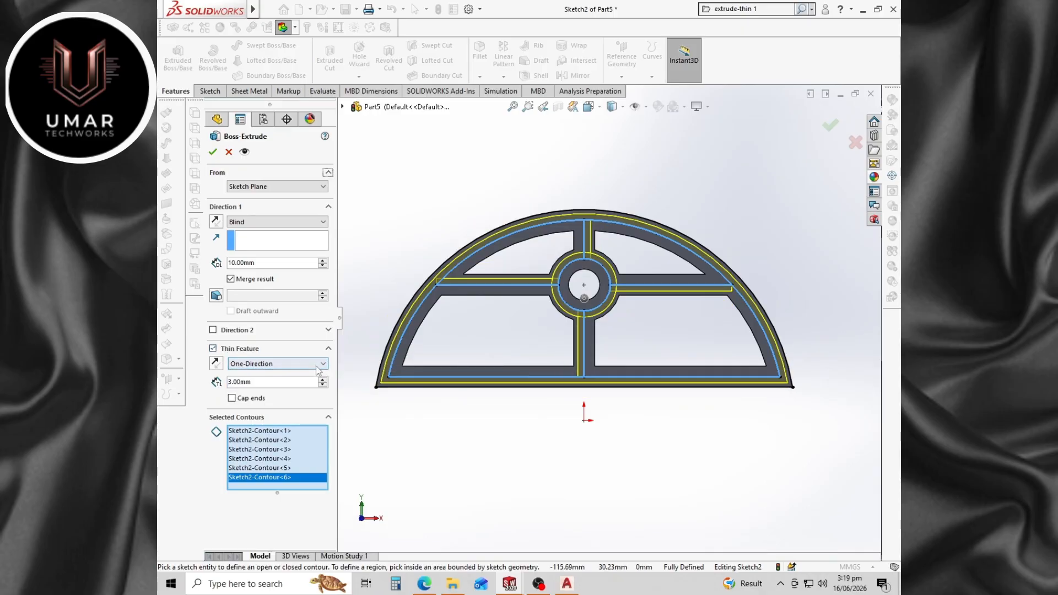
click(317, 366)
click(307, 383)
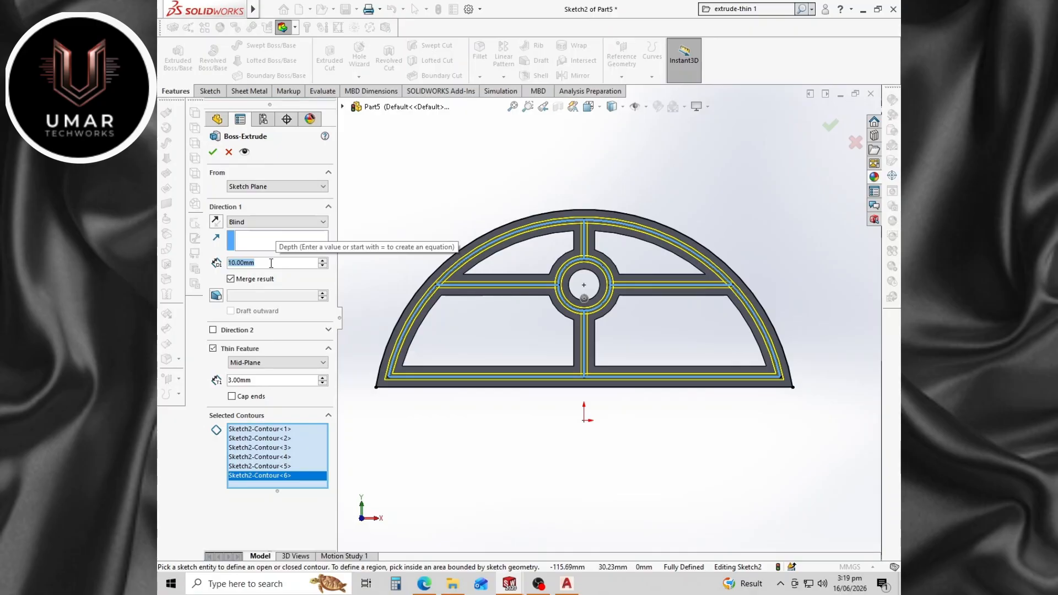
Set the thin extrusion's depth to 45 mm and accept the feature, showing the part in isometric view.
text(45)
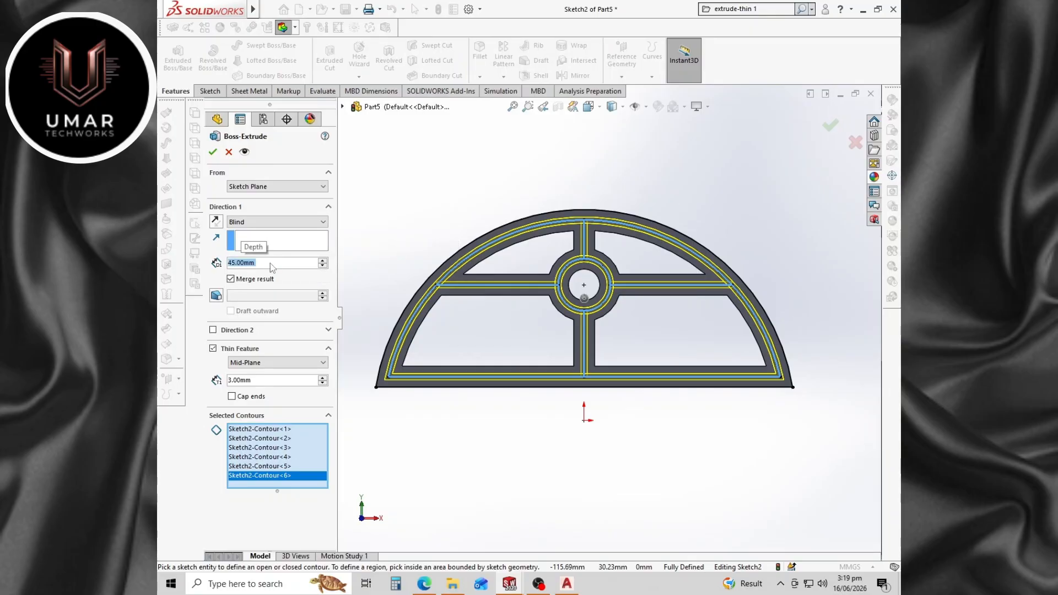
click(213, 152)
click(635, 445)
key(ctrl+7)
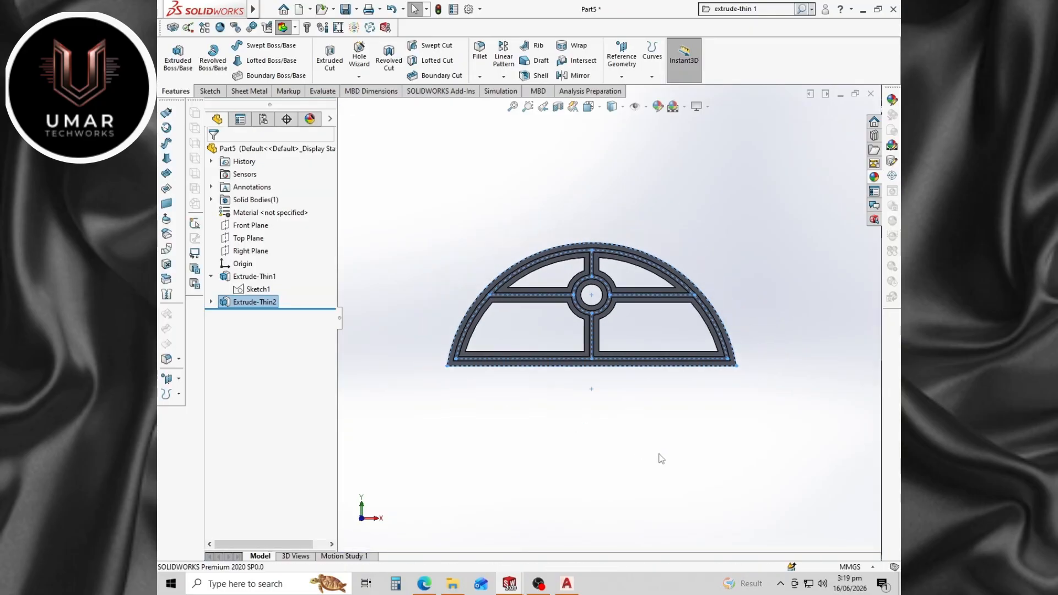
Start a new sketch on the front face of the 45 mm thin extrusion, viewed normal to it.
middle_drag(631, 314, 567, 423)
scroll(581, 310, down, 4)
scroll(506, 423, up, 6)
scroll(513, 431, down, 6)
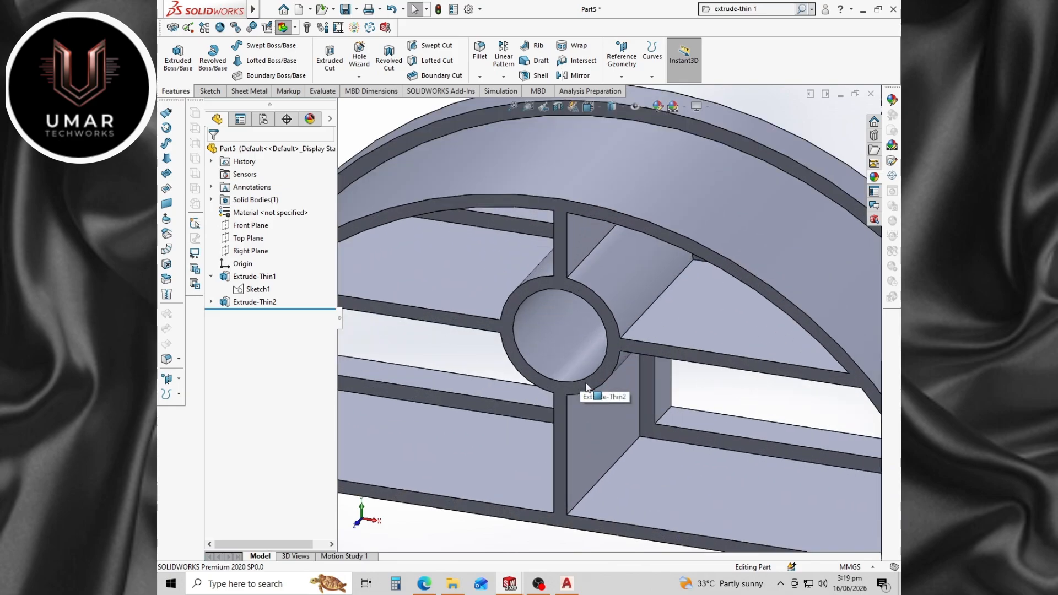
right_click(587, 388)
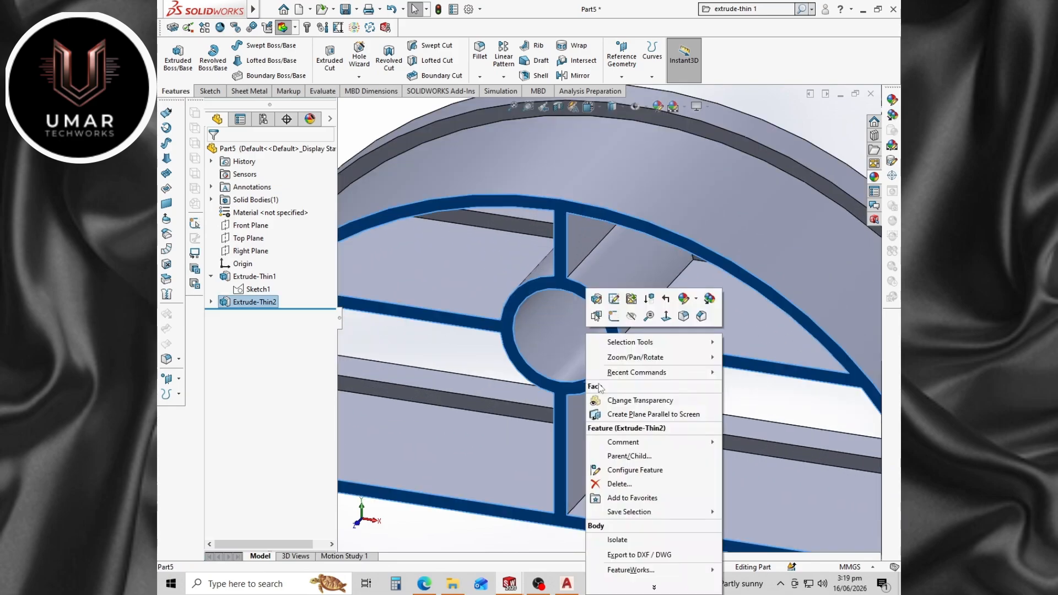
click(646, 319)
scroll(634, 316, down, 5)
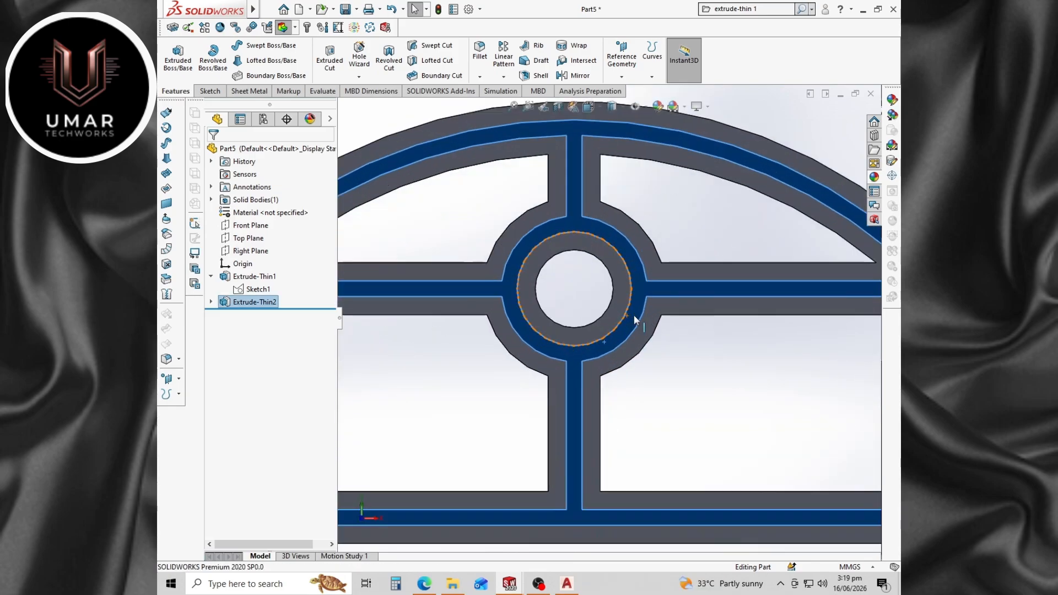
right_click(632, 317)
click(659, 302)
scroll(610, 331, up, 5)
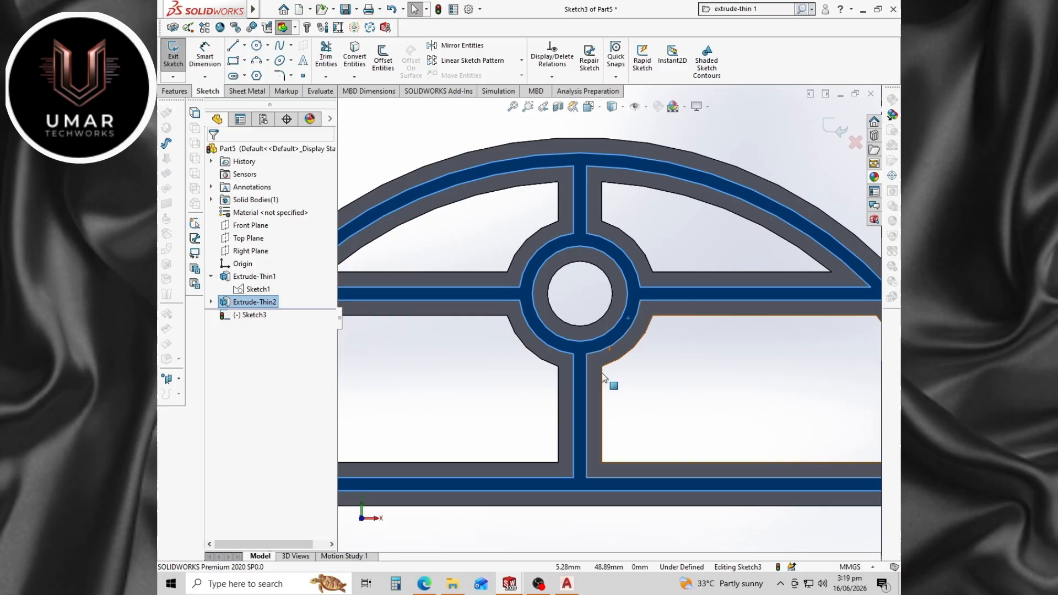
Convert the selected front face's outer outline and the base sketch, Sketch1, into entities of the new sketch.
click(355, 59)
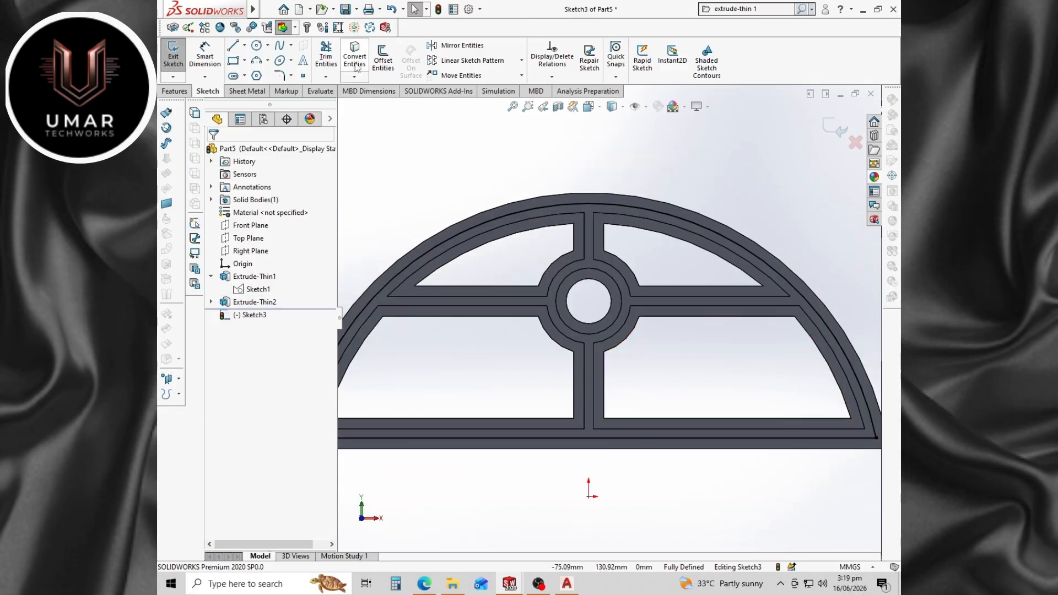
click(252, 290)
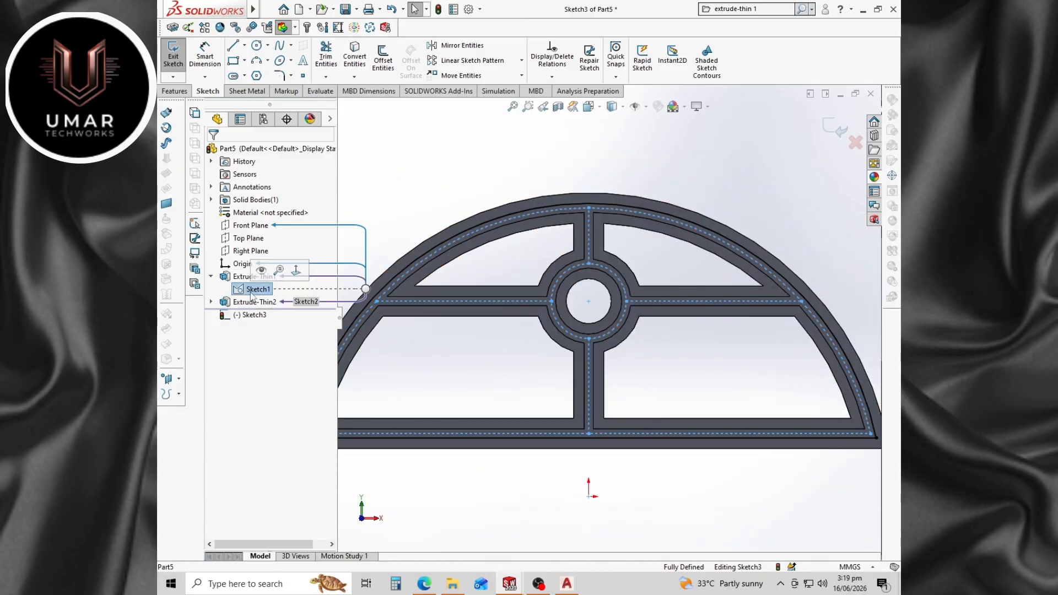
scroll(491, 419, up, 2)
scroll(449, 430, down, 3)
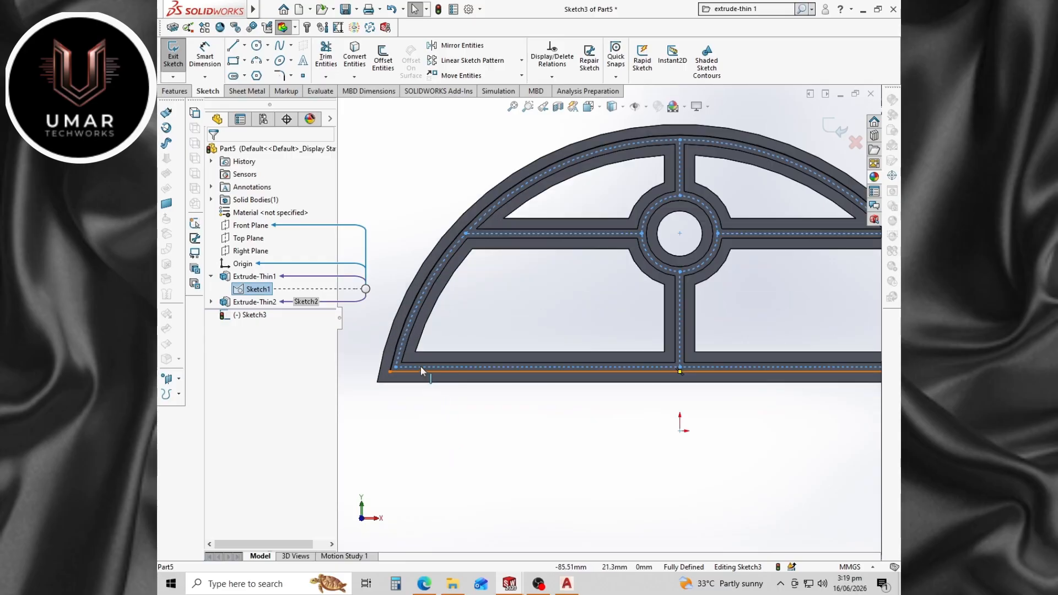
scroll(421, 366, down, 5)
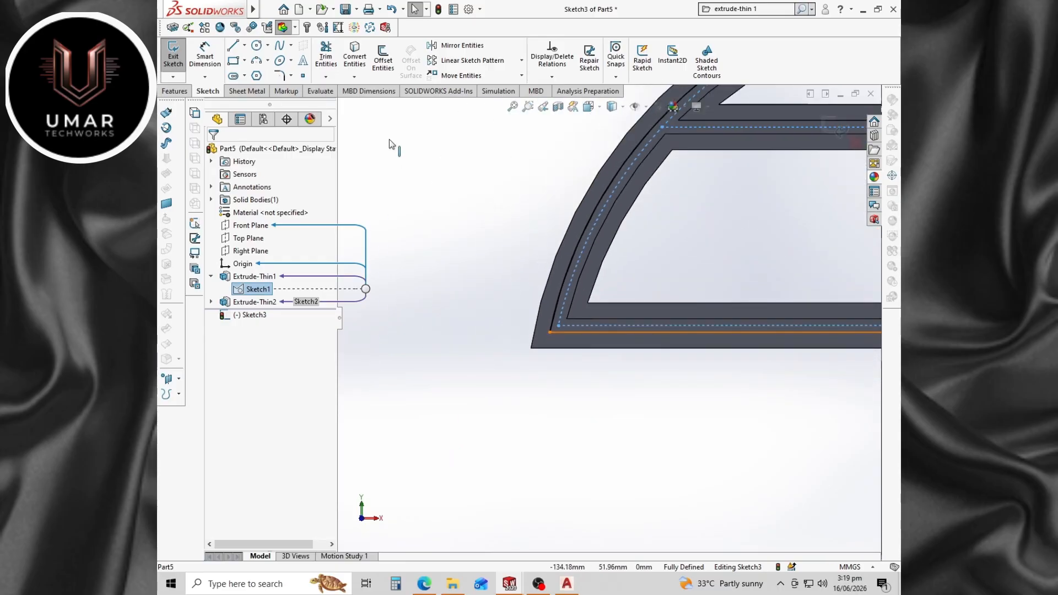
scroll(554, 378, up, 5)
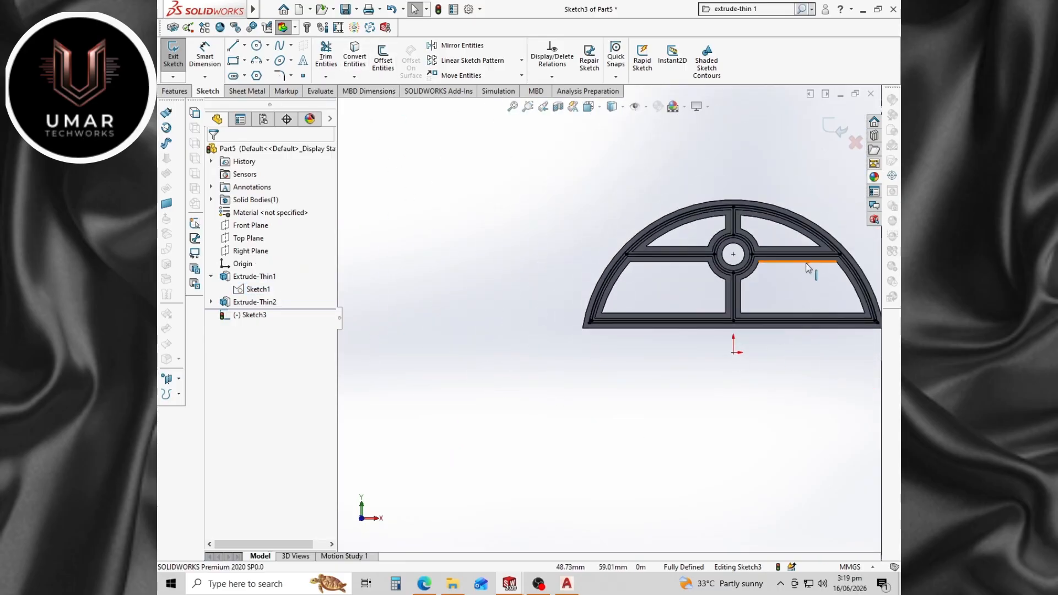
scroll(807, 268, down, 5)
Start a boss extrusion of Sketch3 with the hub circle, four spoke lines and half-round outline as its contours.
click(174, 91)
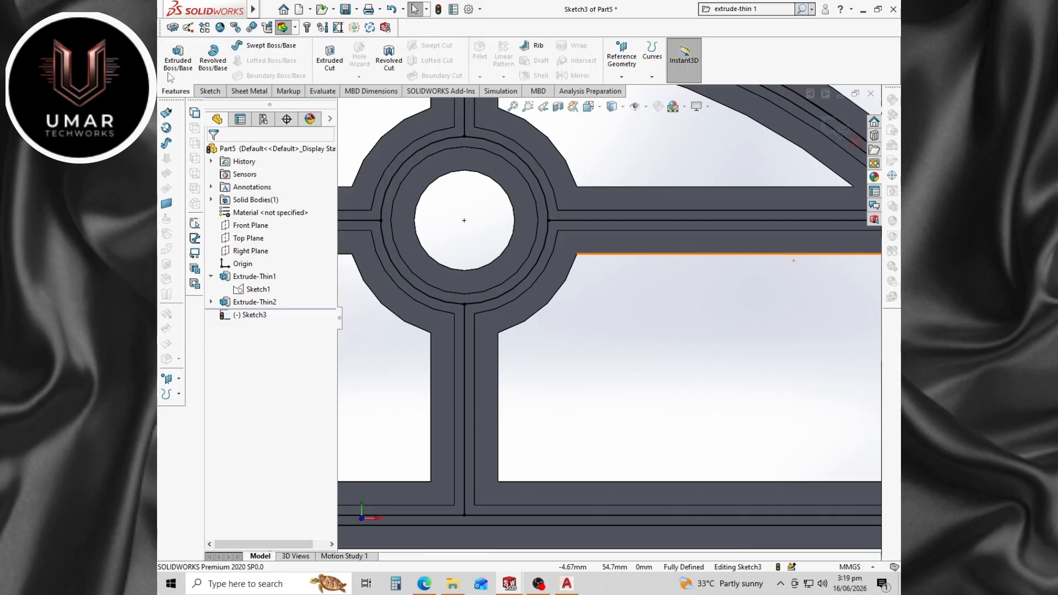
click(177, 55)
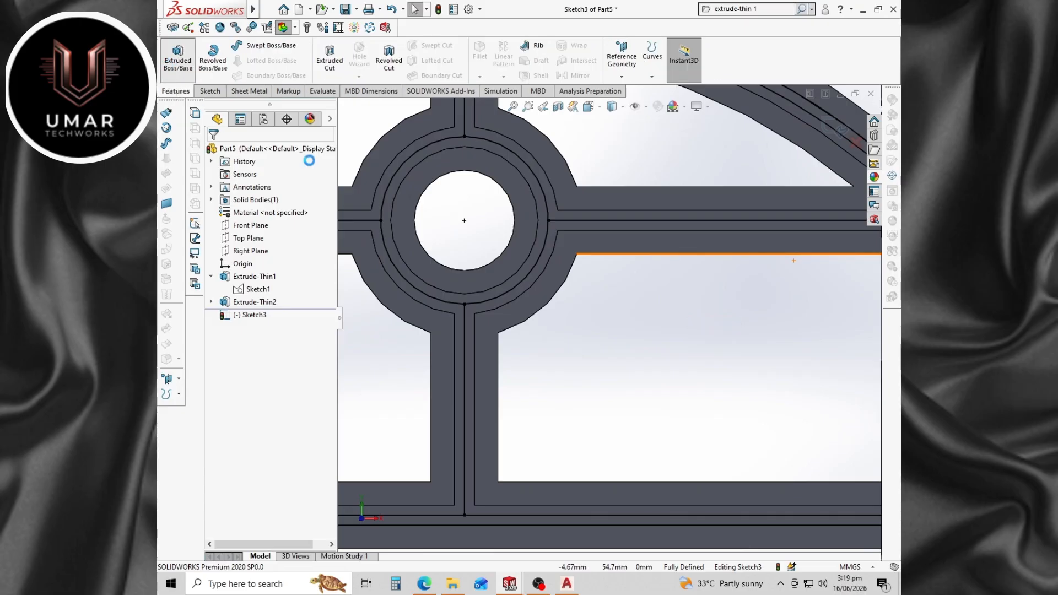
click(517, 286)
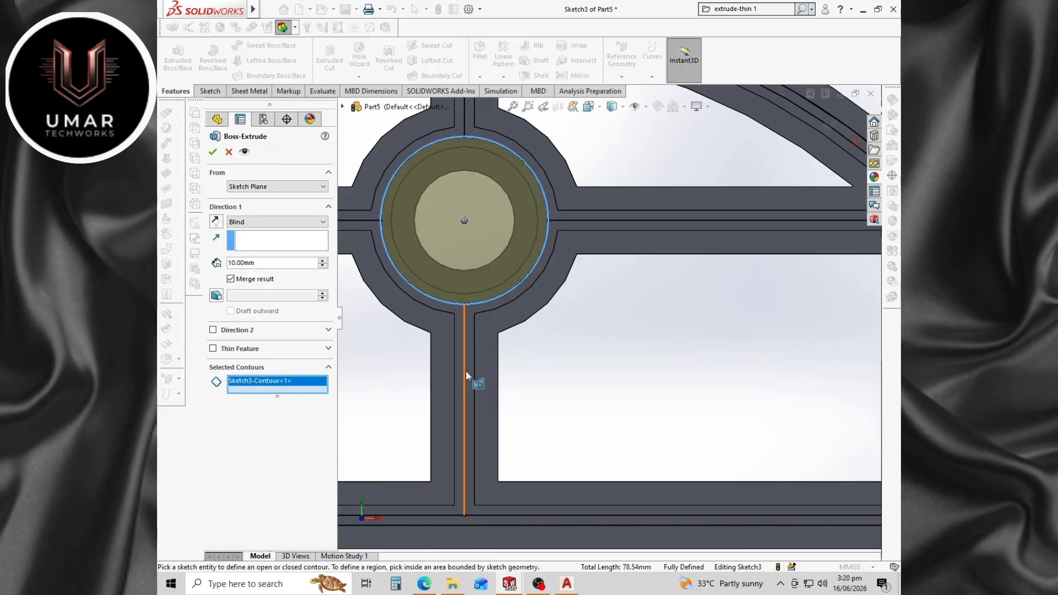
click(465, 375)
click(610, 223)
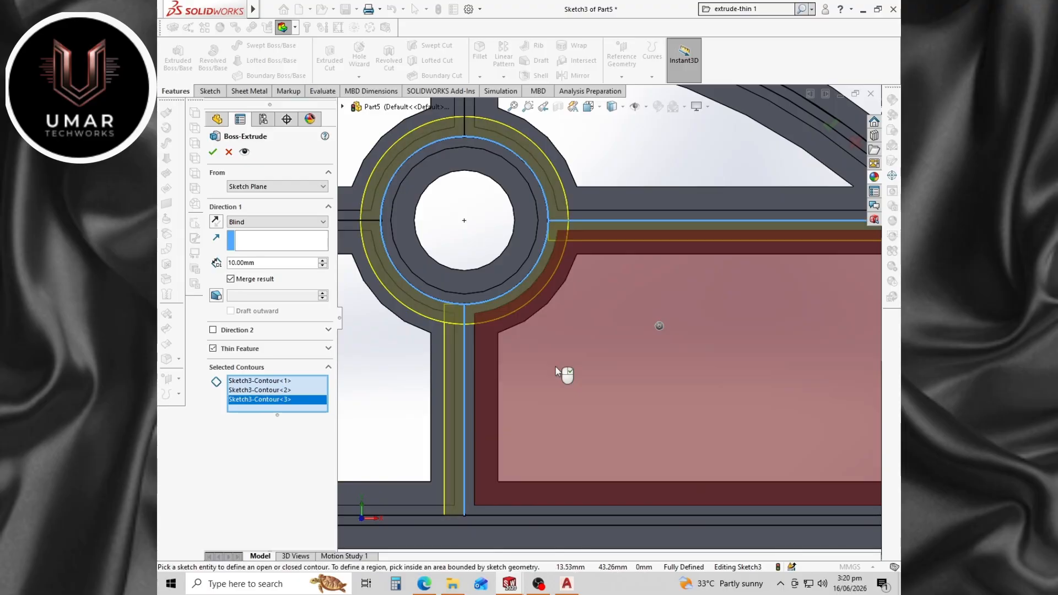
scroll(495, 319, up, 8)
scroll(481, 283, down, 6)
click(483, 290)
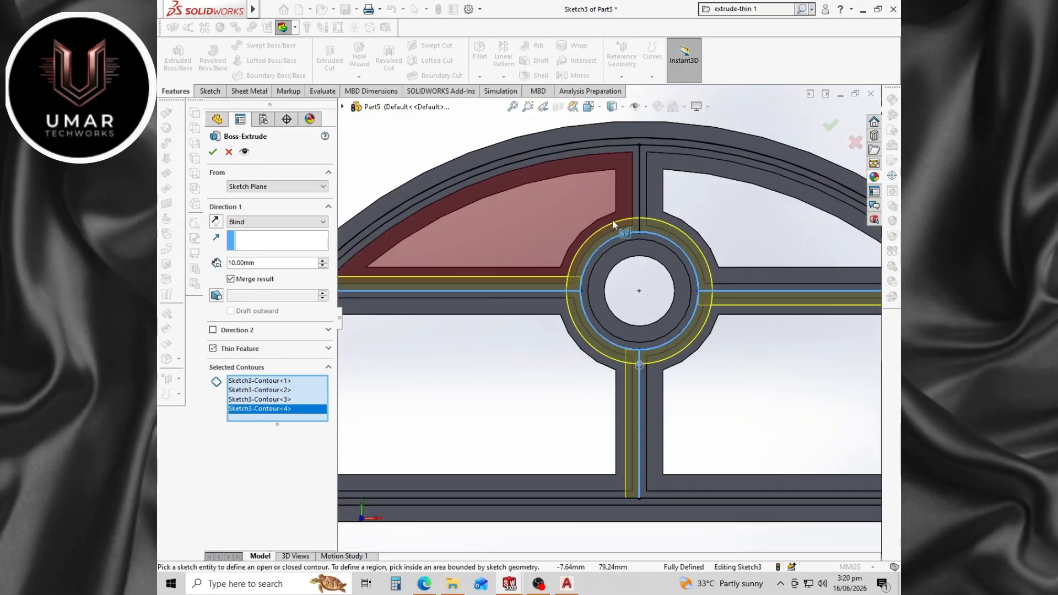
click(639, 197)
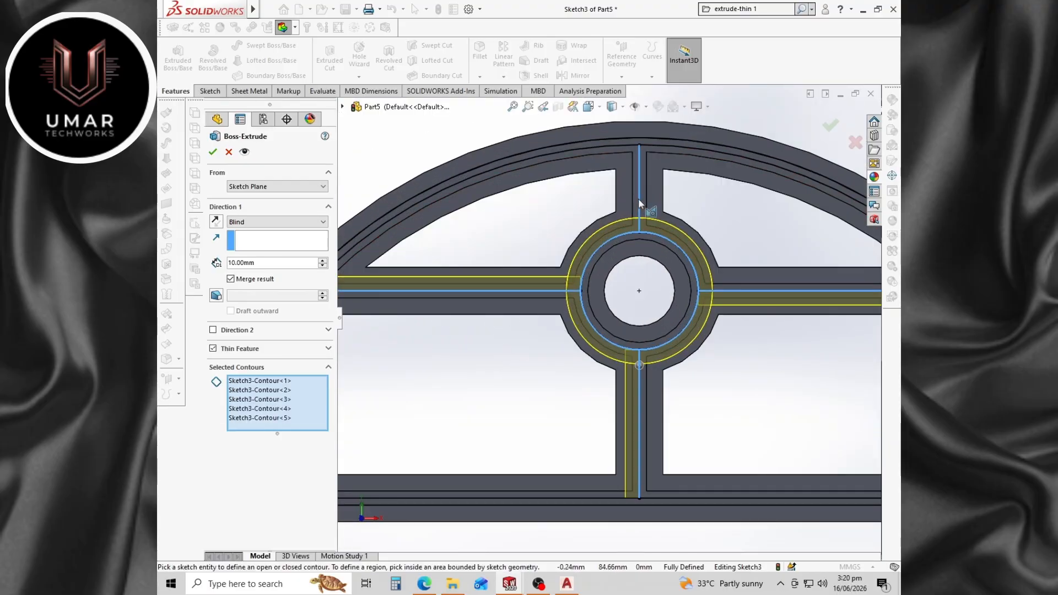
click(630, 144)
scroll(616, 448, up, 6)
scroll(643, 378, down, 6)
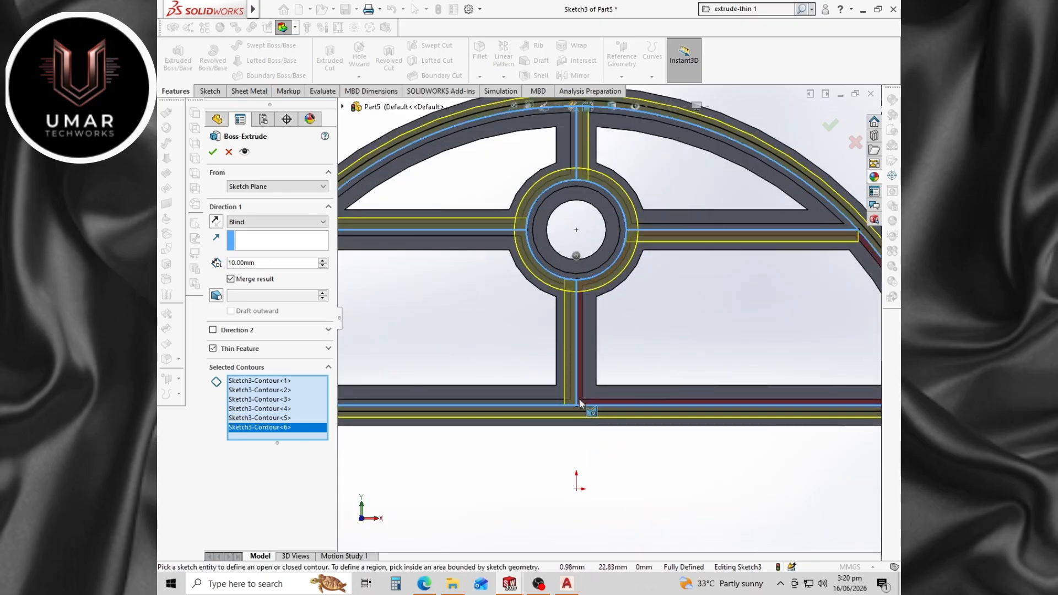
scroll(580, 403, up, 3)
scroll(561, 371, up, 2)
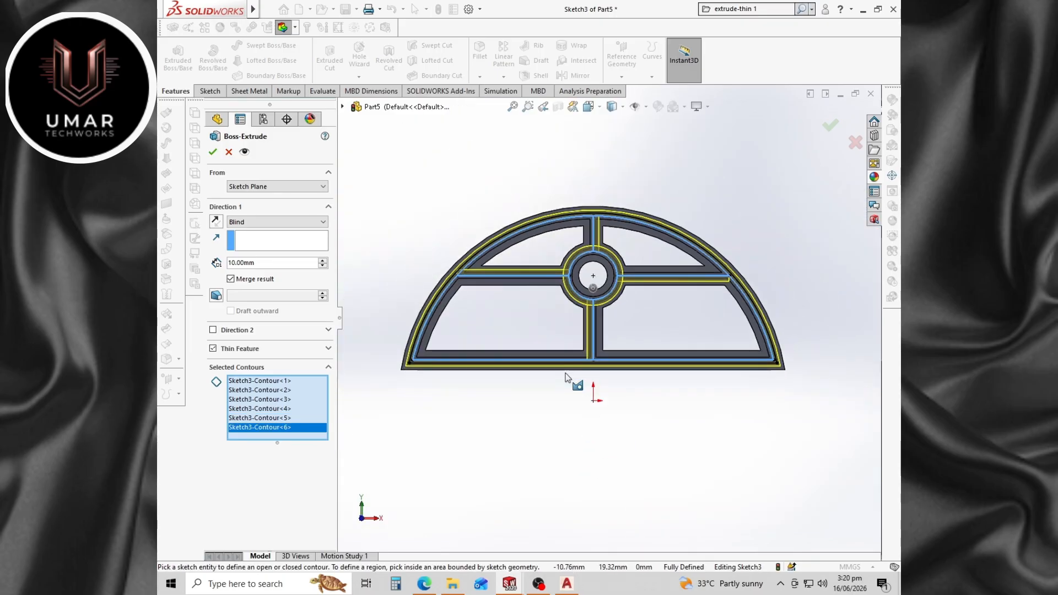
scroll(566, 378, down, 2)
Make the Sketch3 extrusion a mid-plane thin feature 10 mm thick with a 10 mm blind depth, and accept it.
click(250, 222)
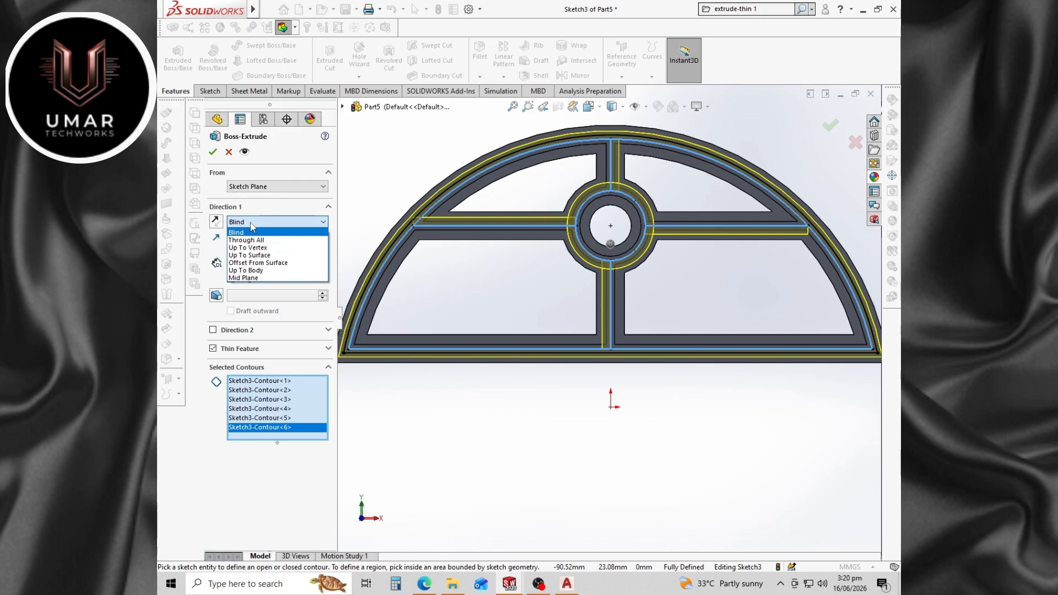
click(255, 223)
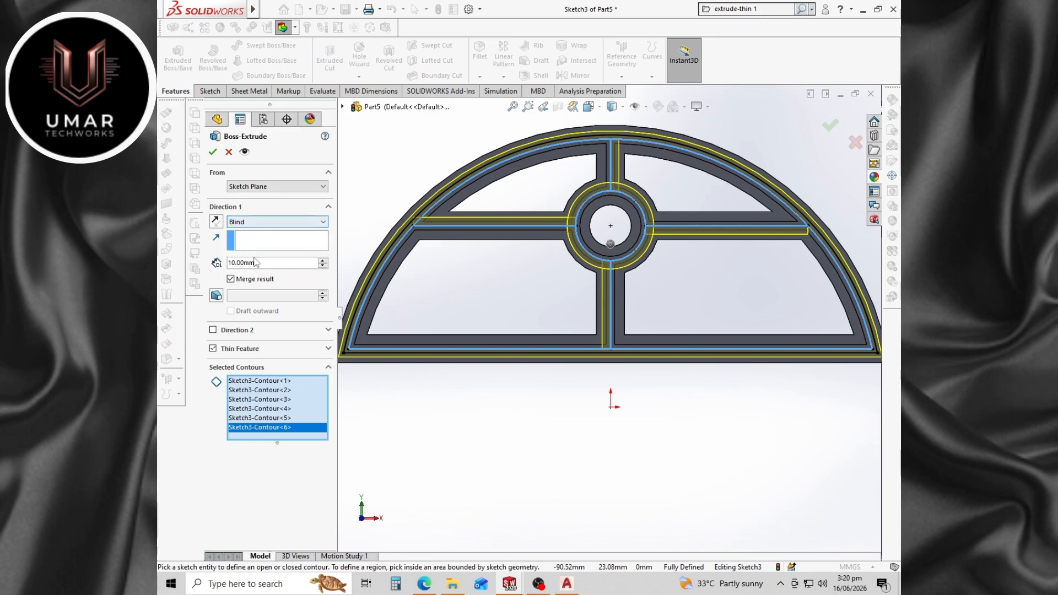
click(328, 352)
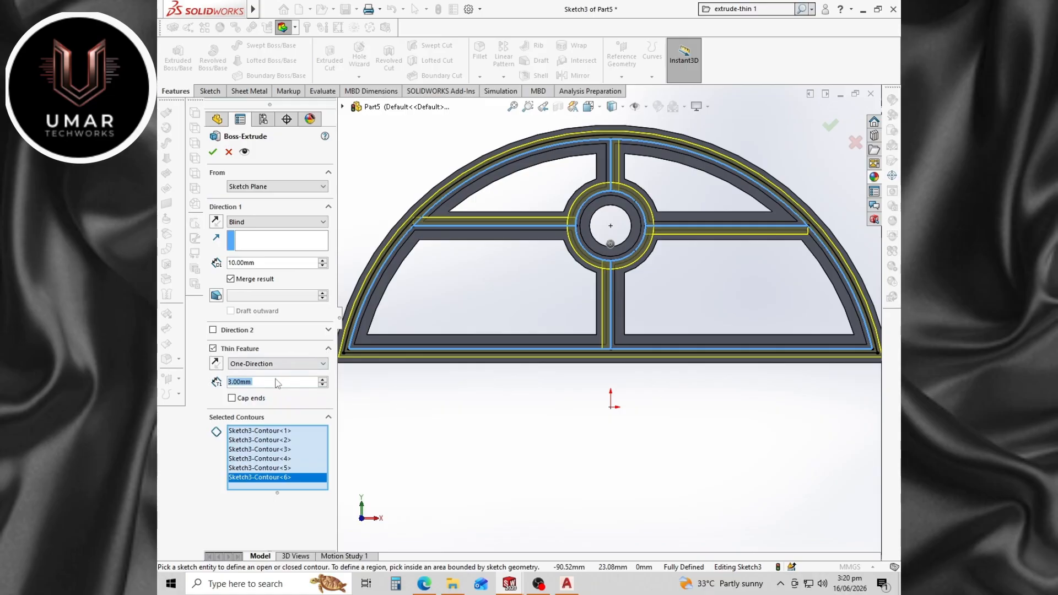
text(10)
key(Return)
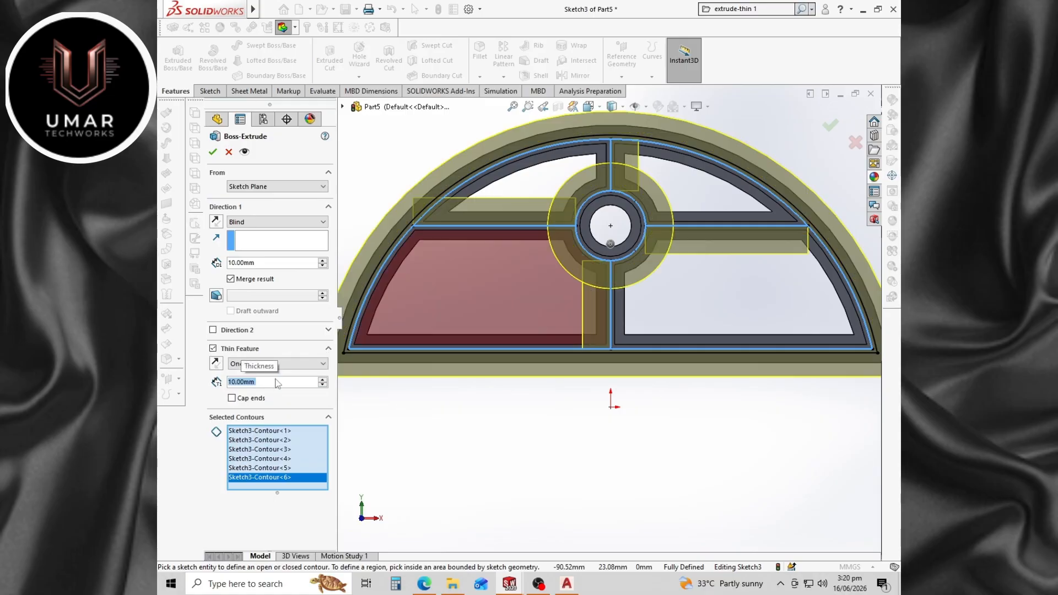
click(280, 366)
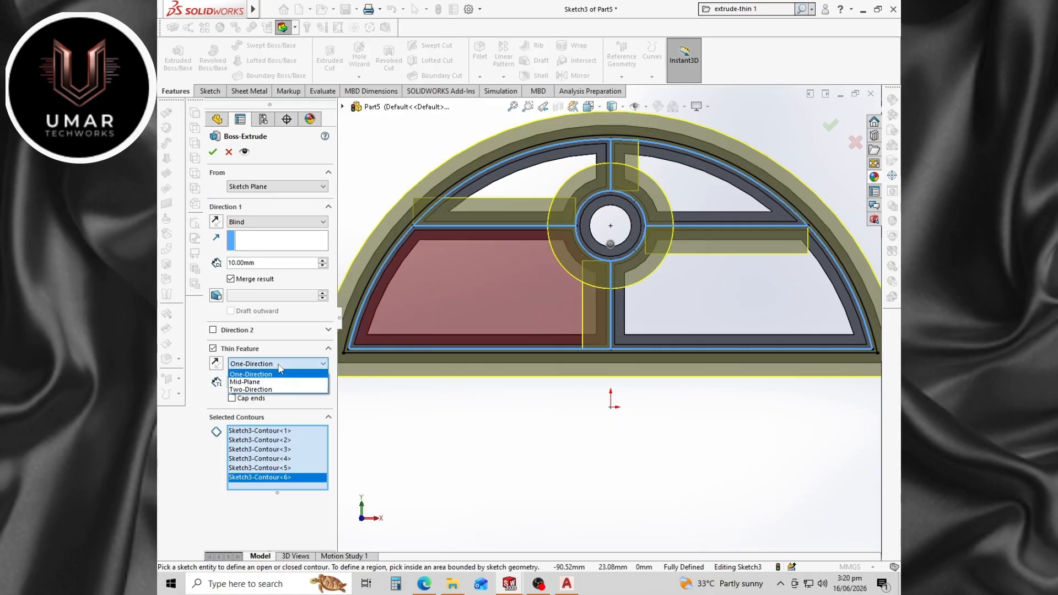
click(279, 382)
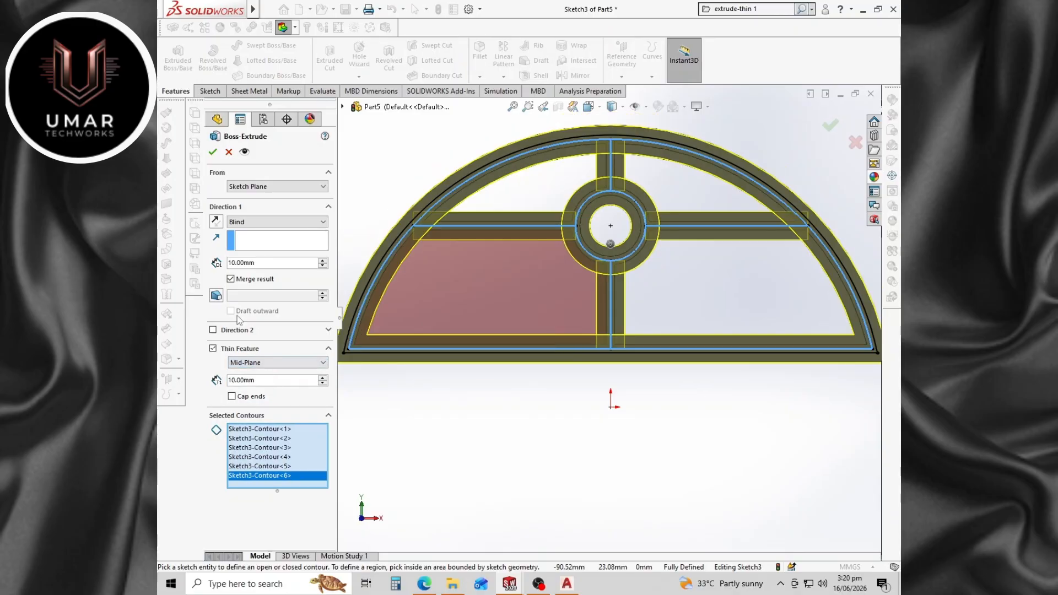
click(214, 154)
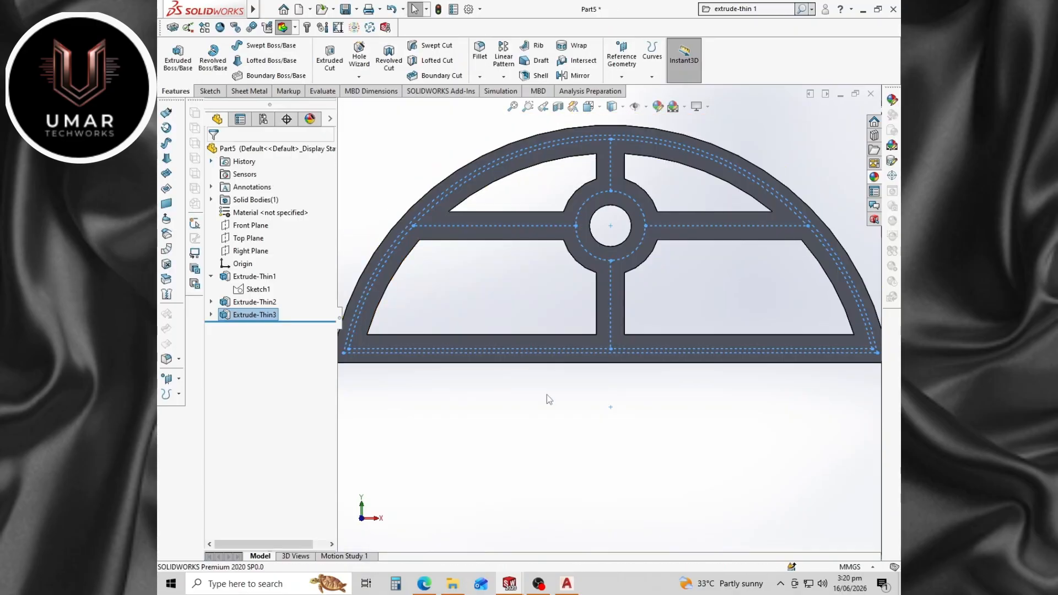
Start a new sketch on the flat underside face of the 45 mm thin extrusion, viewed normal to it.
middle_drag(604, 458, 538, 495)
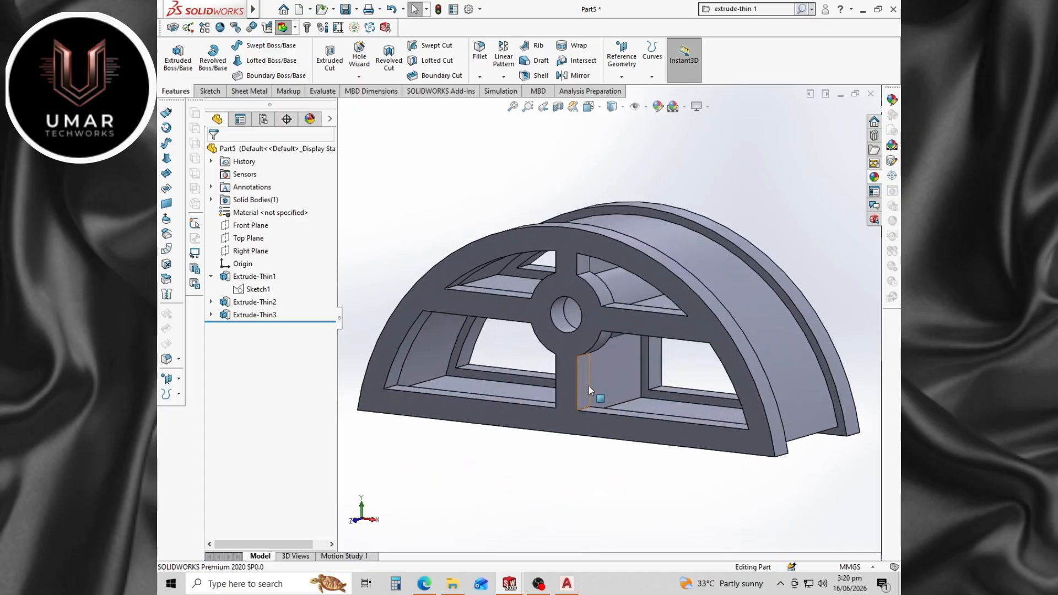
scroll(588, 386, down, 3)
scroll(590, 389, up, 5)
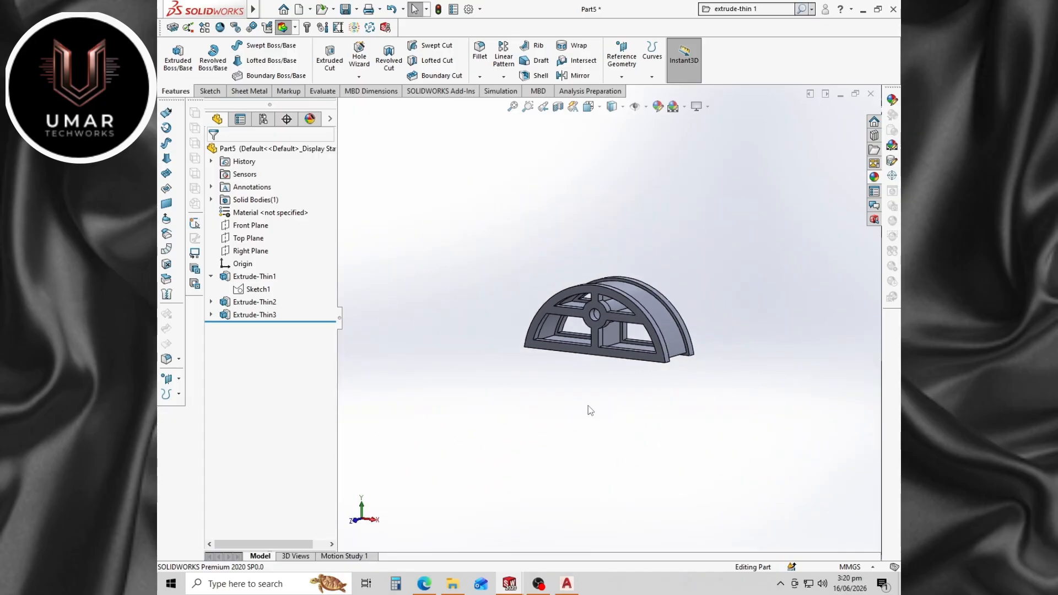
middle_drag(589, 409, 599, 313)
right_click(608, 333)
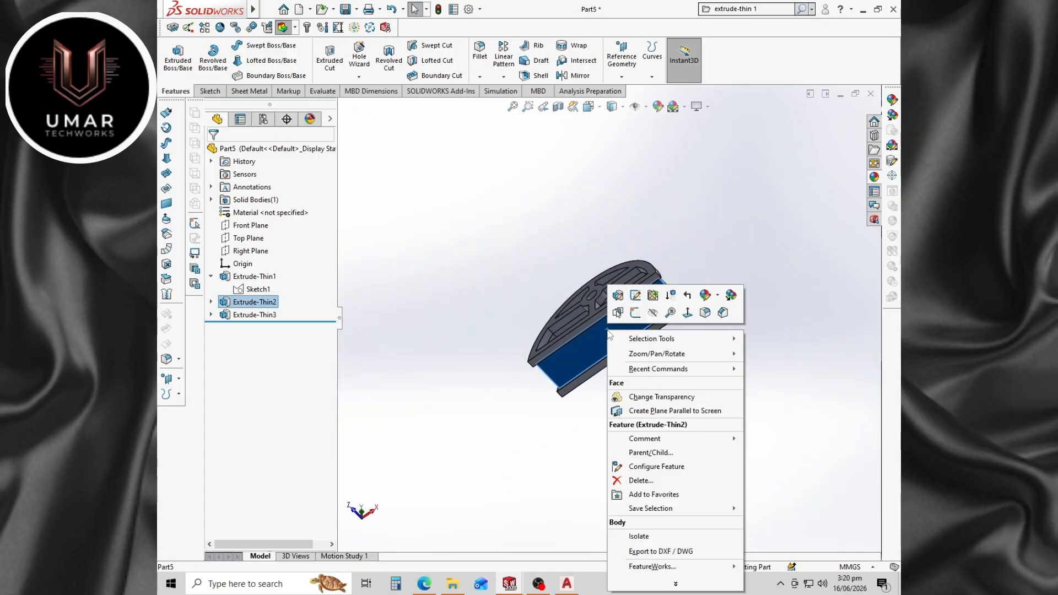
click(690, 314)
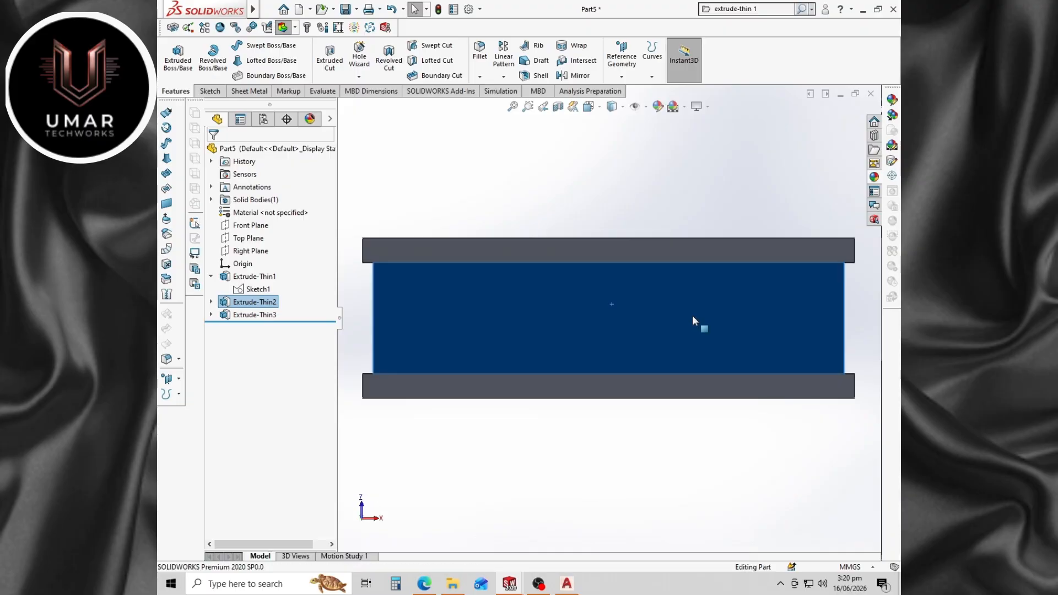
right_click(607, 316)
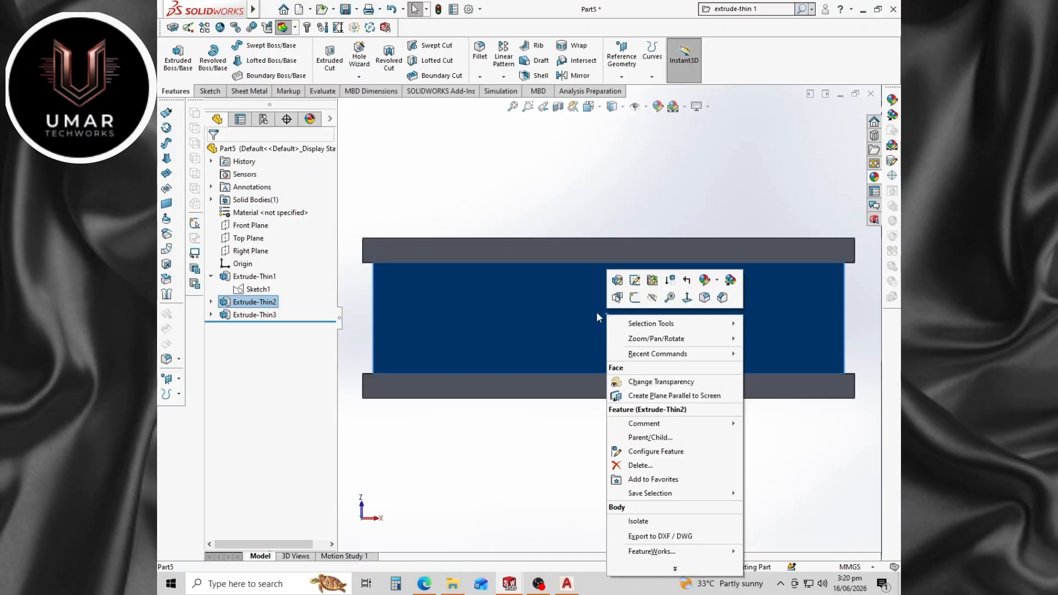
click(634, 298)
Sketch a circle on the underside face, centred horizontally above the origin, and set its diameter to 25 mm.
click(257, 45)
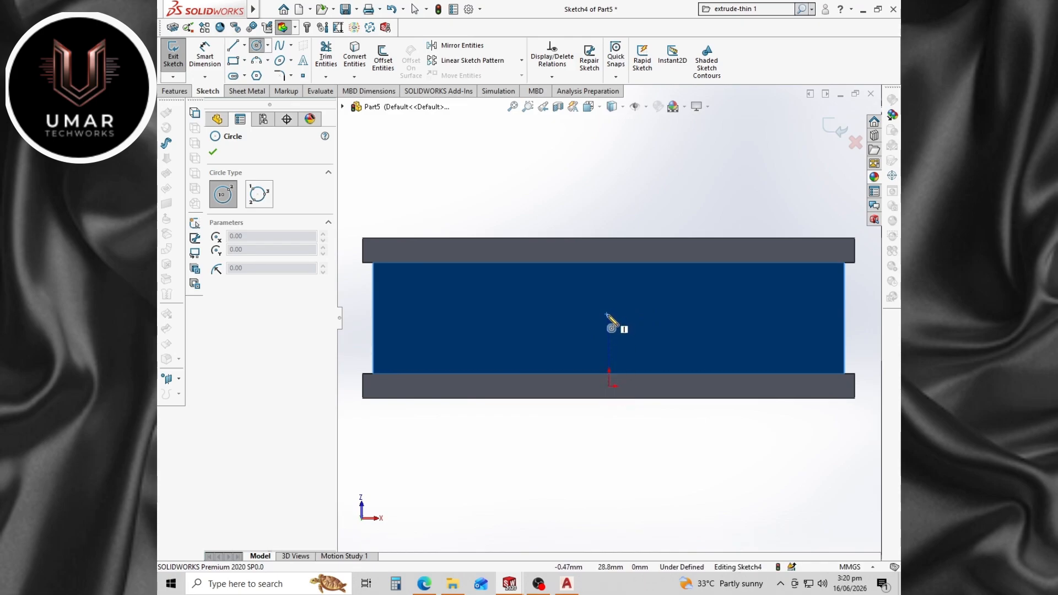
click(608, 315)
click(622, 338)
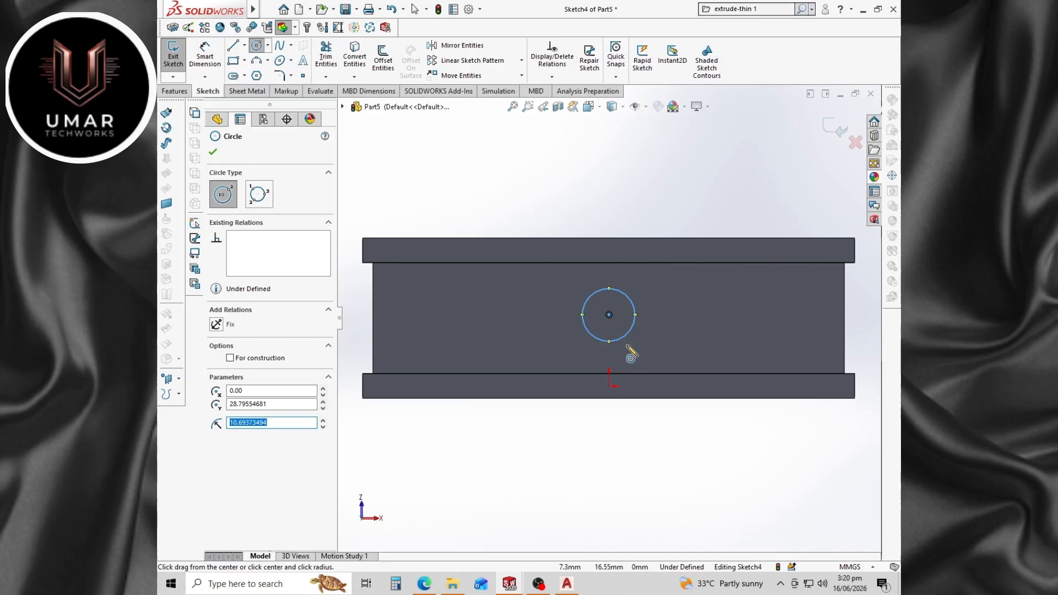
click(204, 60)
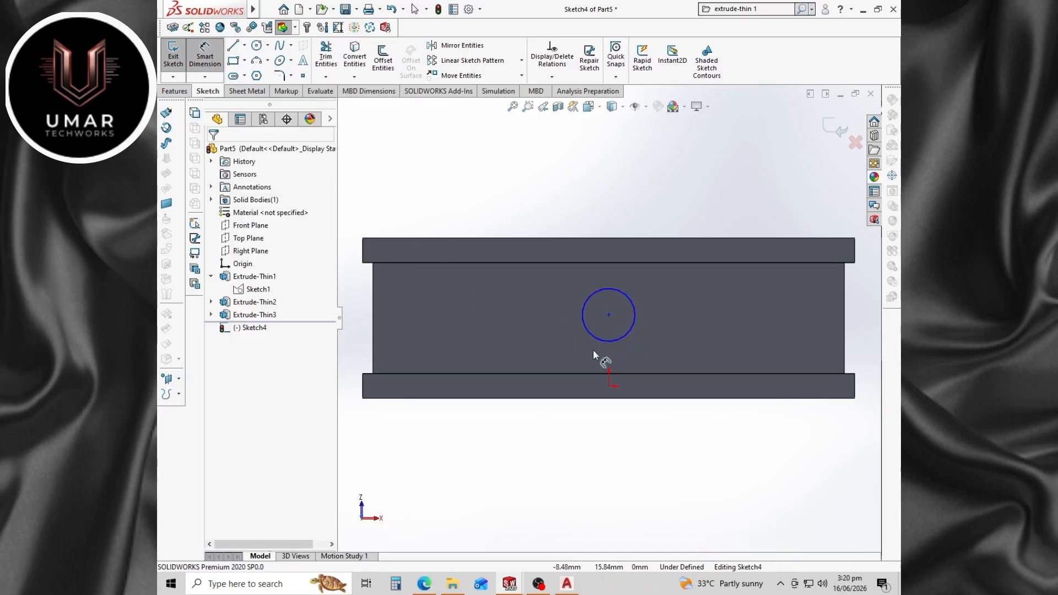
click(628, 338)
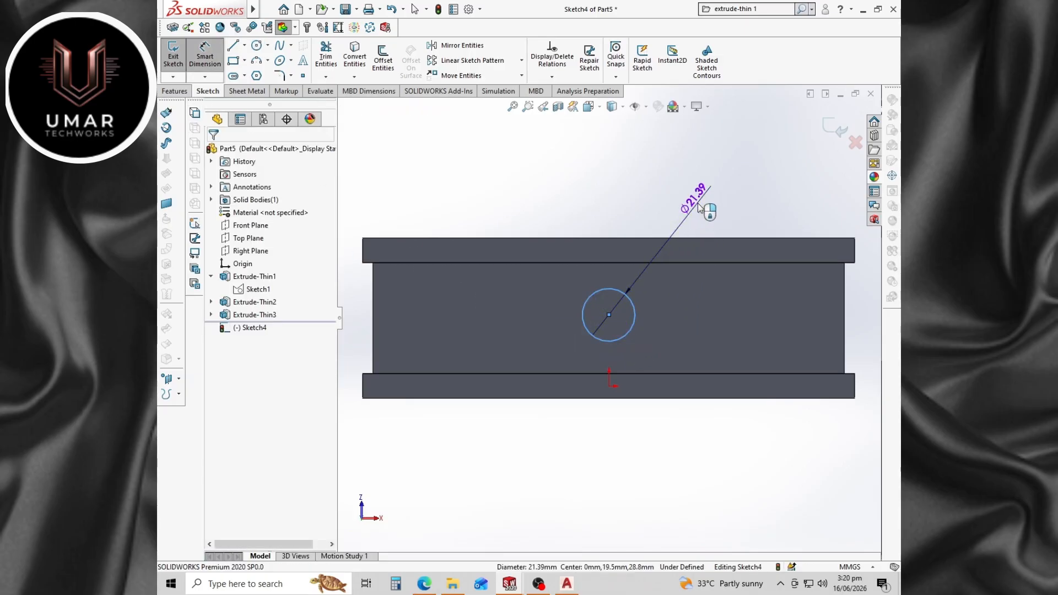
click(698, 208)
text(25)
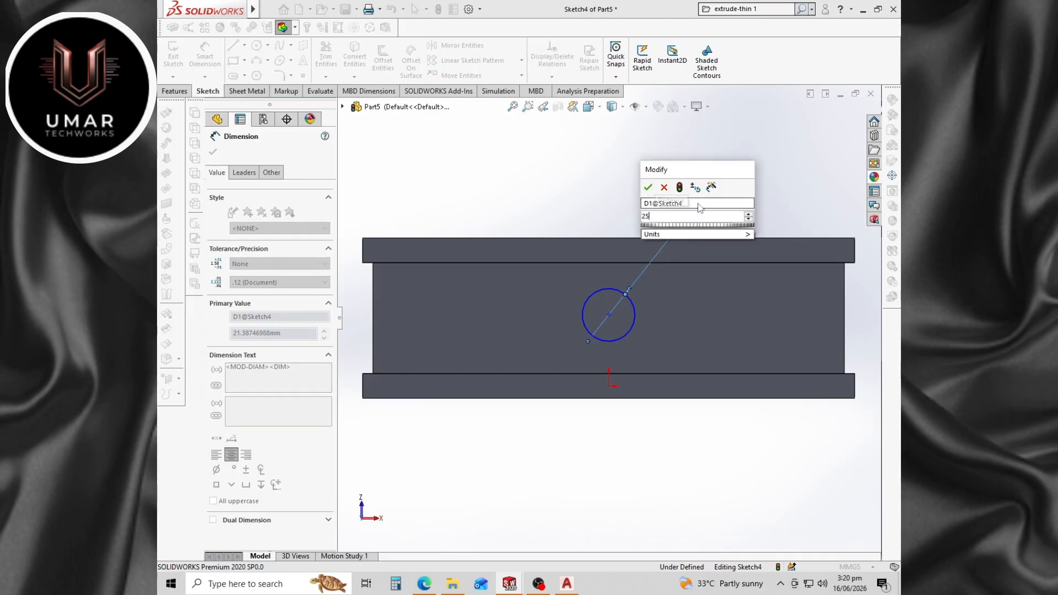
key(Return)
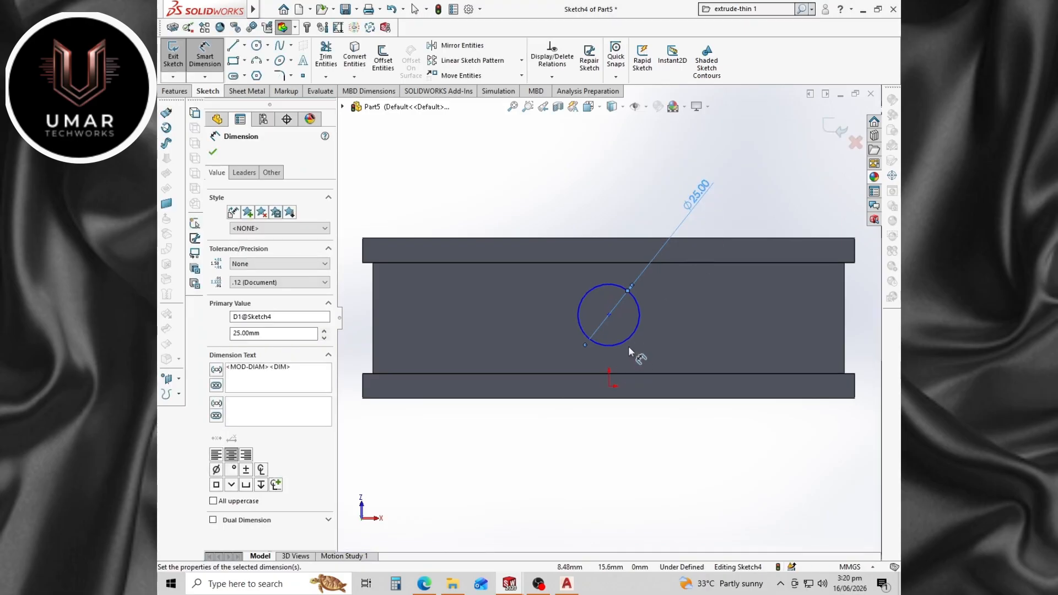
Dimension the circle's centre 22.5 mm from the long edge where the underside face meets the first frame.
click(625, 344)
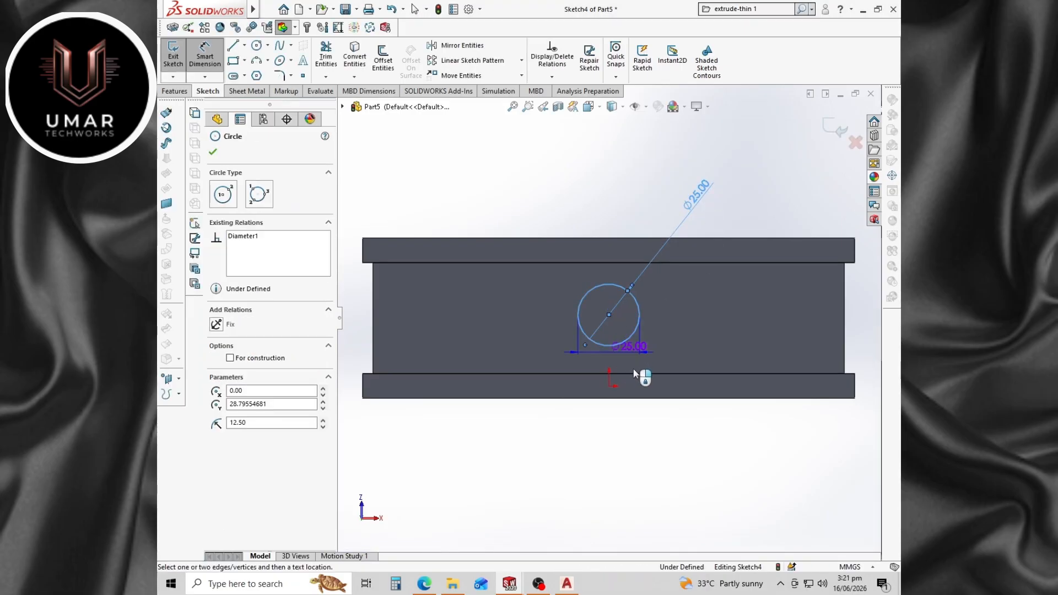
click(631, 375)
scroll(613, 357, up, 3)
scroll(614, 358, up, 1)
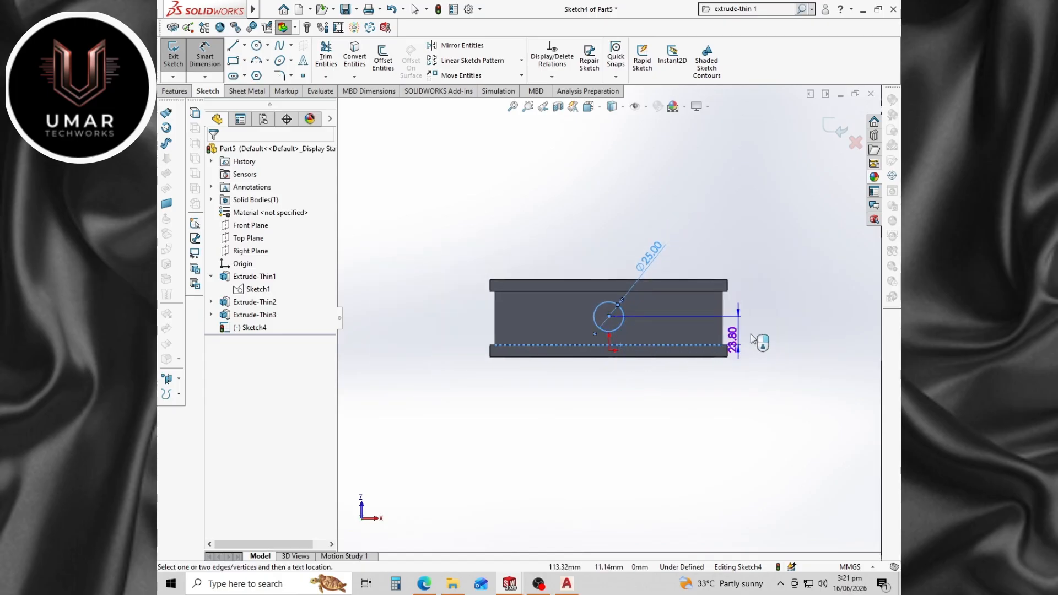
click(765, 329)
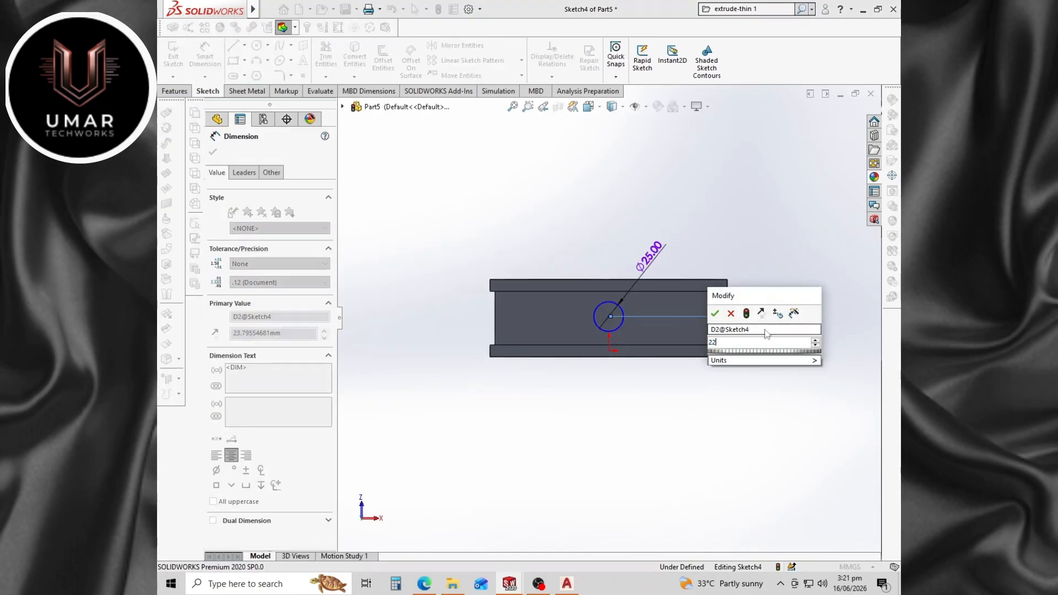
text(22.5)
key(Return)
scroll(632, 306, down, 4)
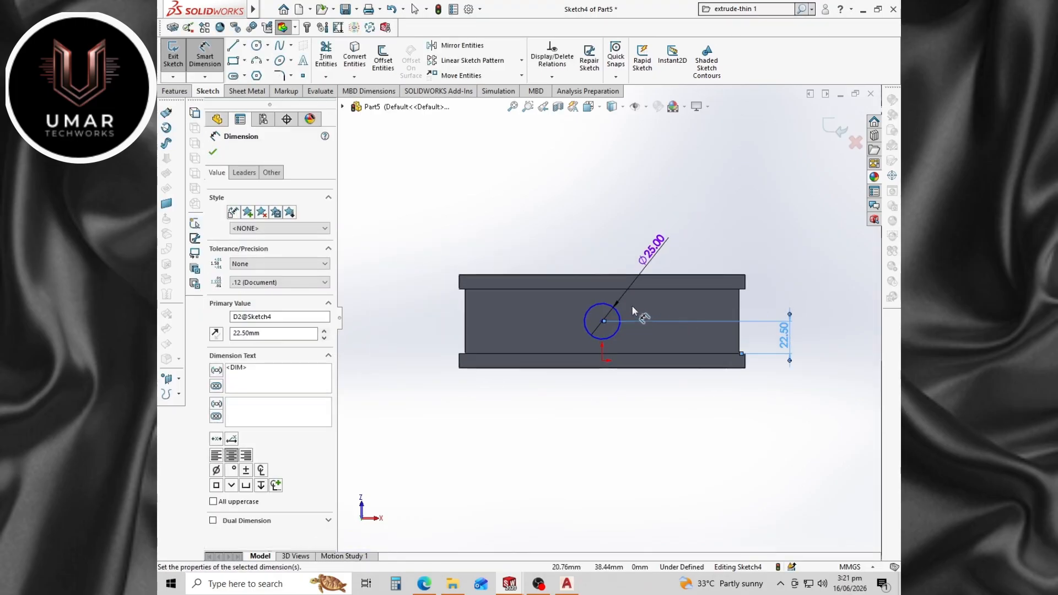
click(213, 152)
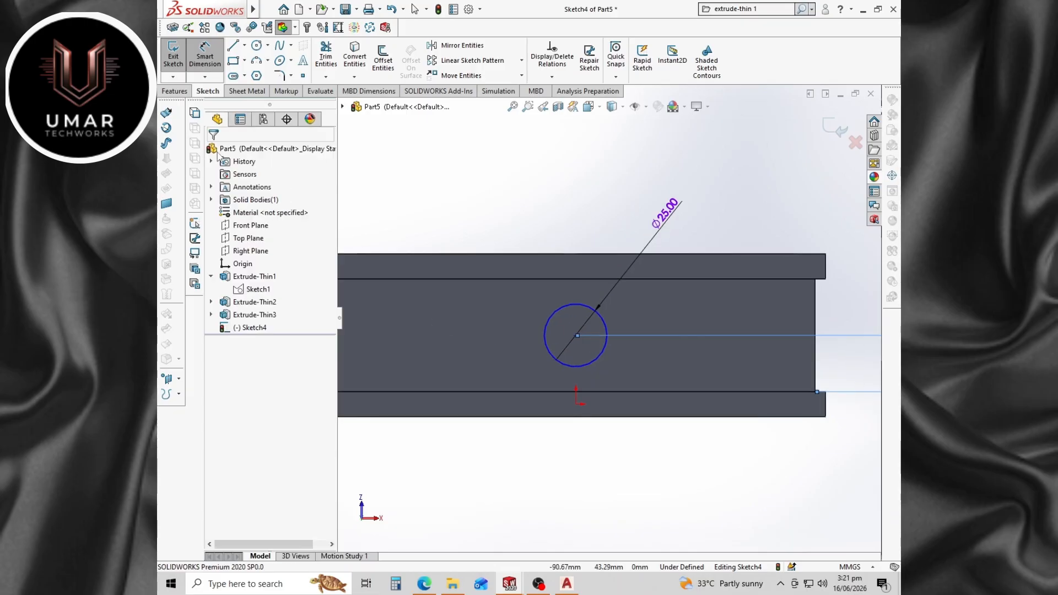
Extrude the 25 mm circle as a 20 mm blind boss merged with the part, and show the part in isometric view.
scroll(588, 332, up, 4)
scroll(617, 316, down, 2)
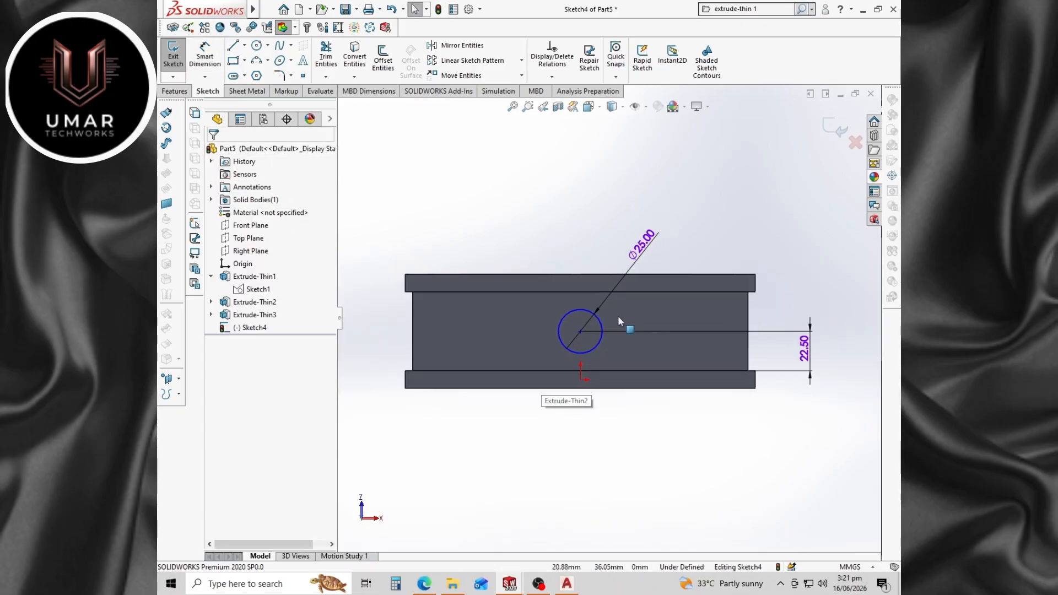
click(174, 91)
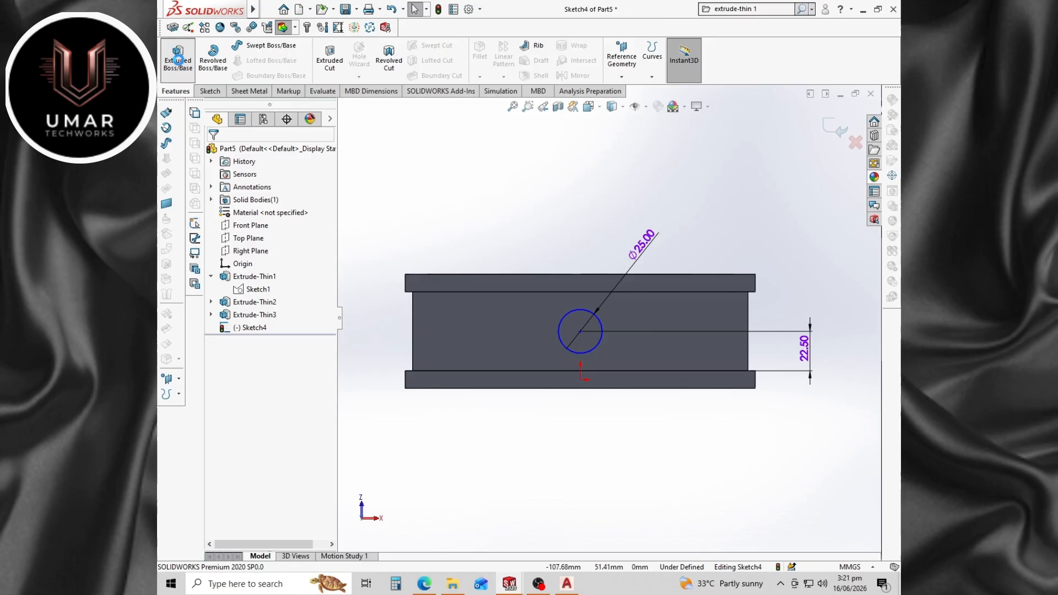
click(178, 56)
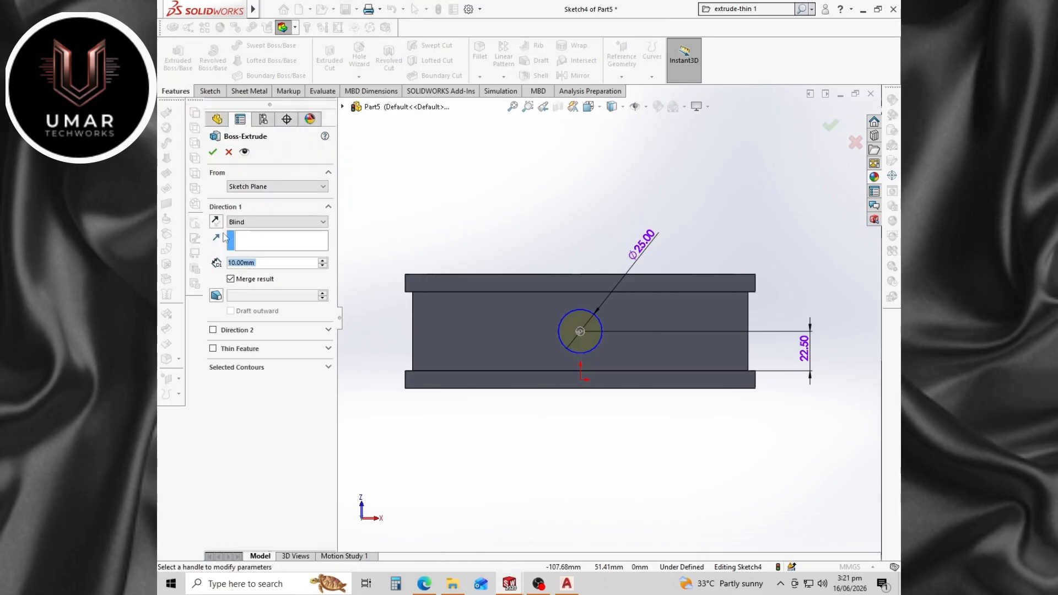
text(20)
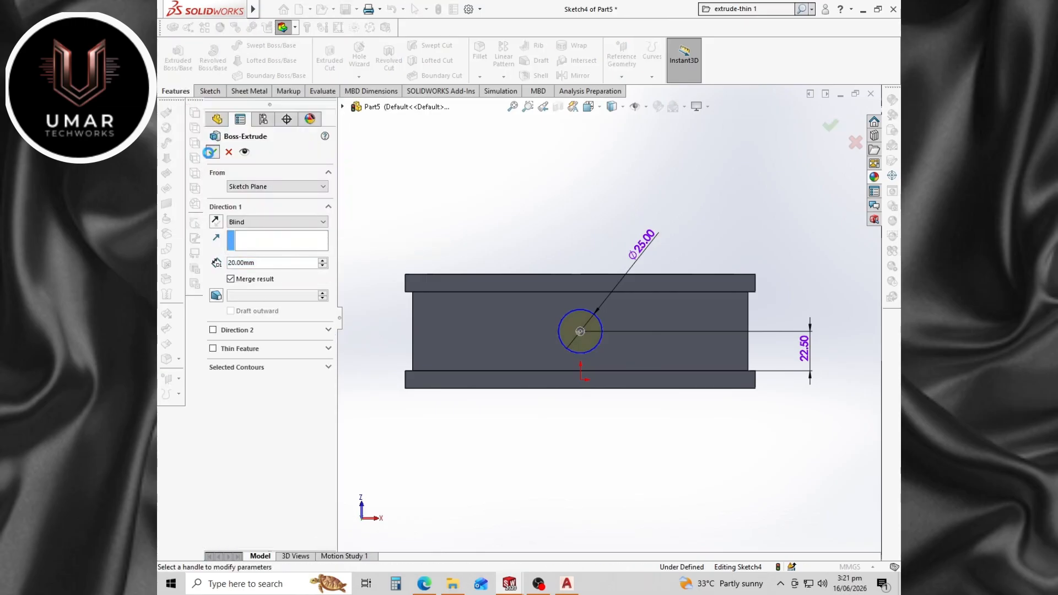
click(210, 153)
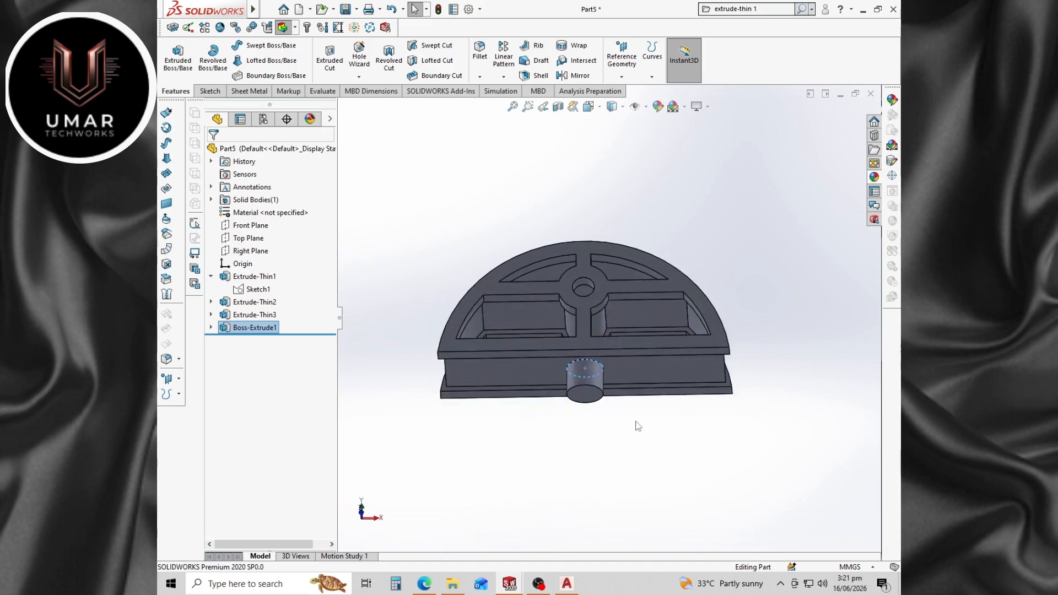
middle_drag(636, 426, 624, 360)
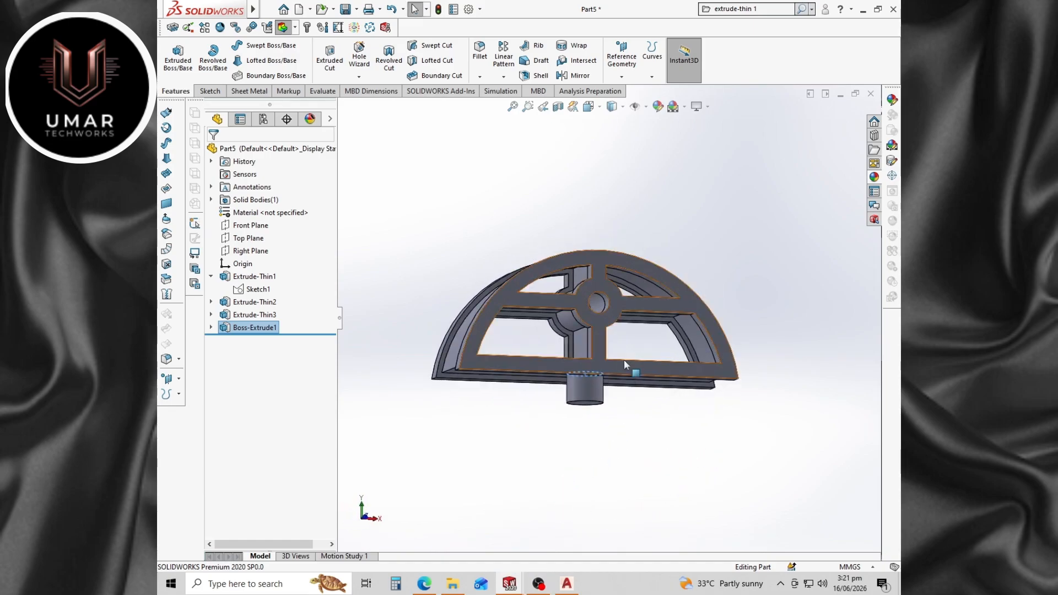
click(636, 449)
key(ctrl+7)
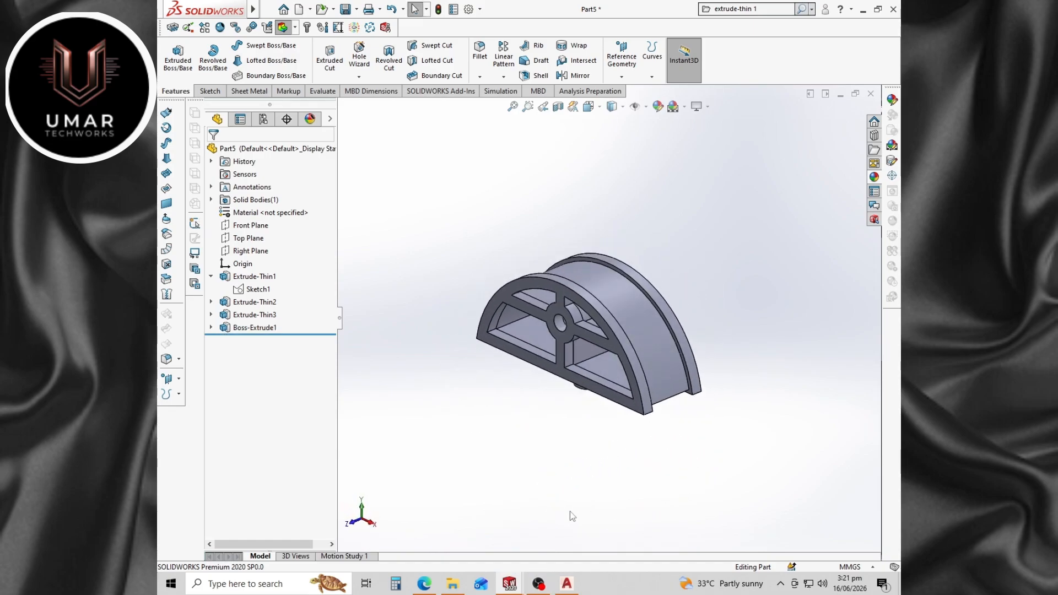
Save the part as Balance Weight in the Pump Jacks folder inside the Excercise folder.
key(ctrl+s)
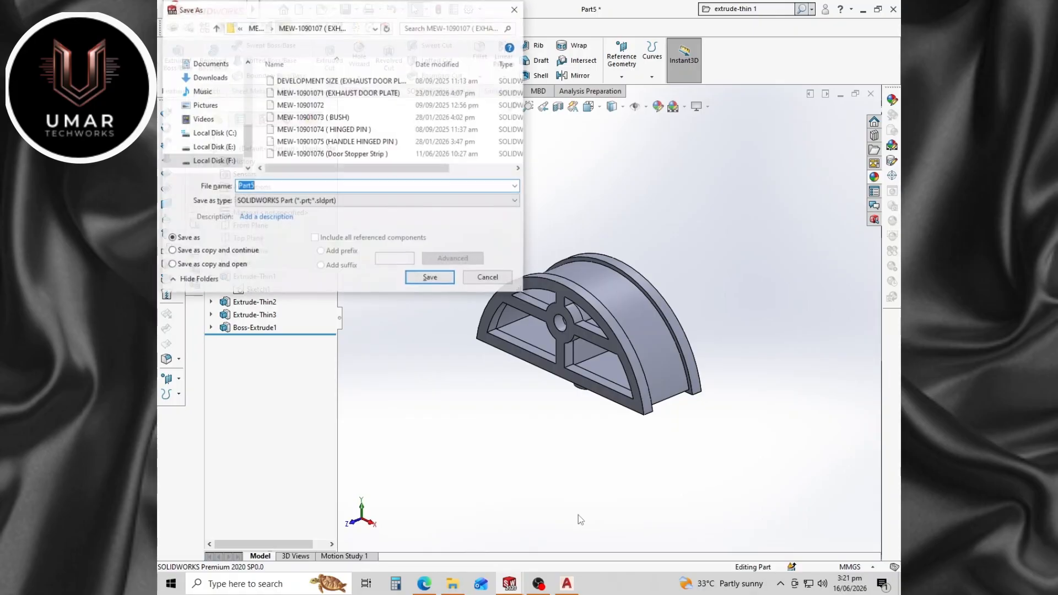
scroll(207, 134, up, 4)
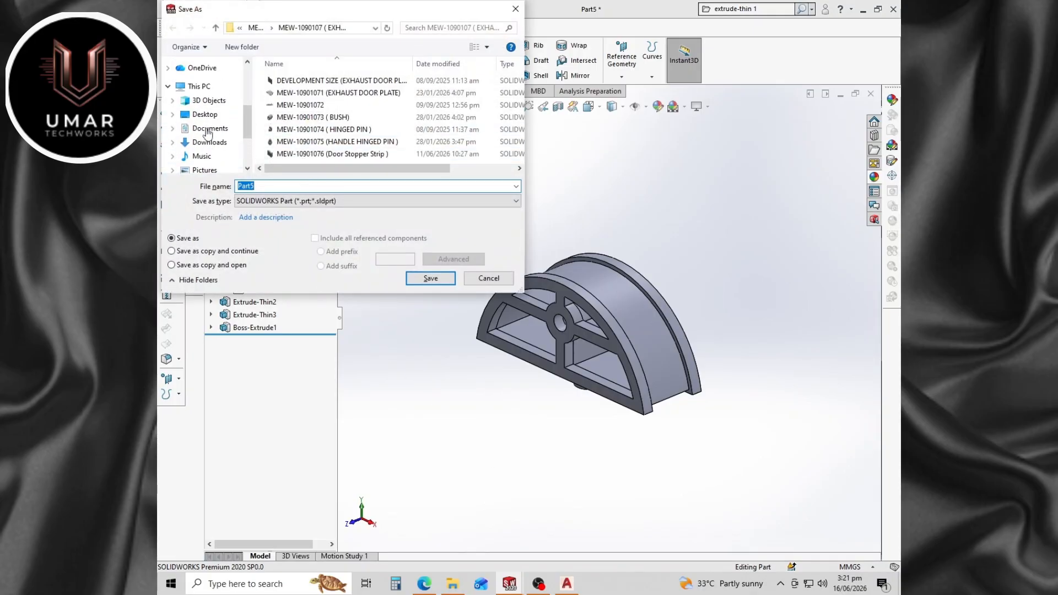
scroll(207, 134, up, 1)
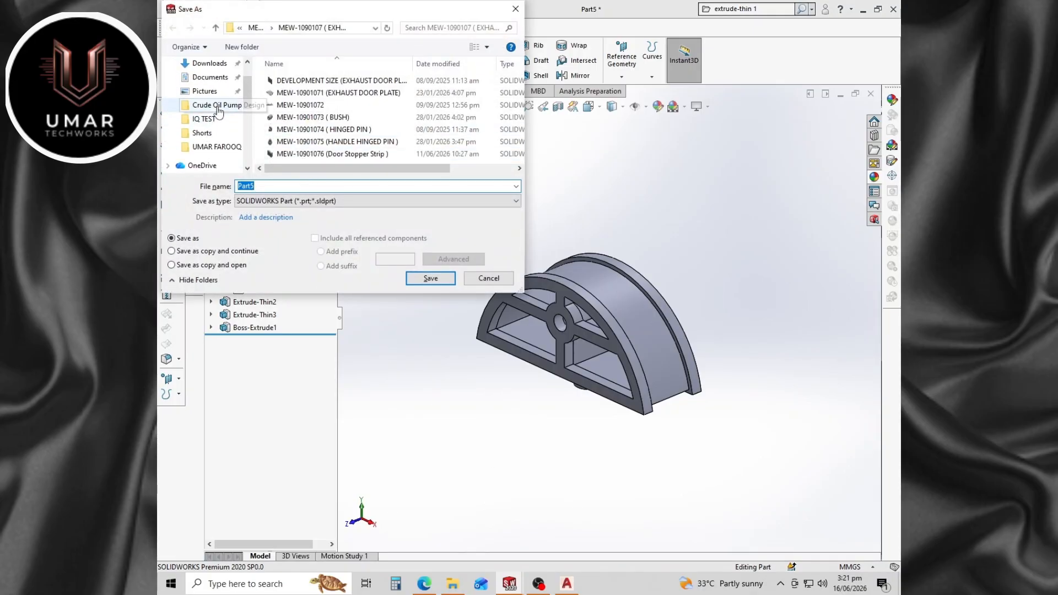
click(215, 104)
click(255, 28)
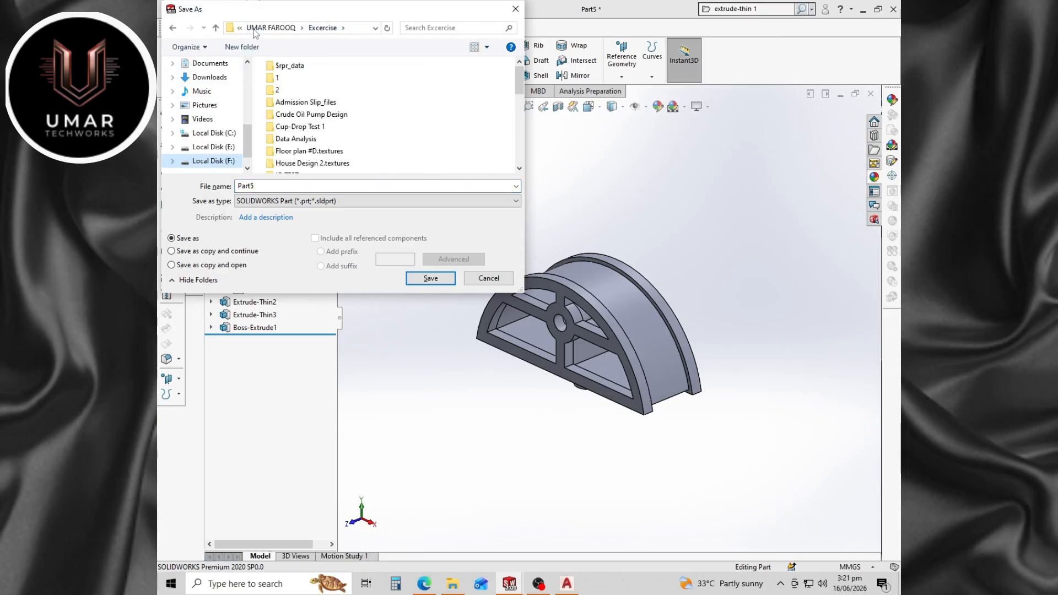
scroll(333, 130, down, 5)
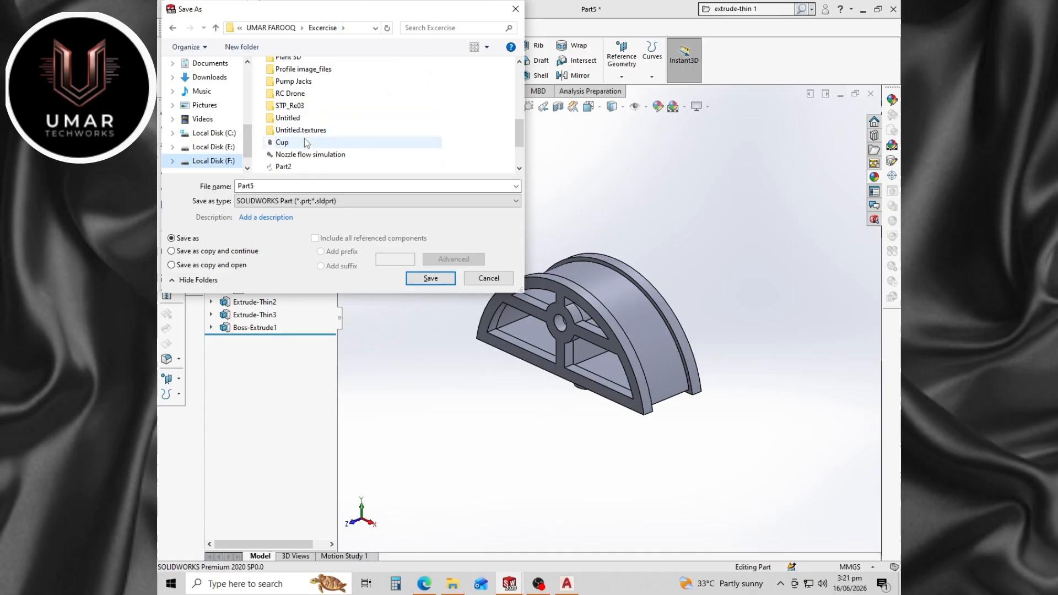
scroll(303, 106, up, 1)
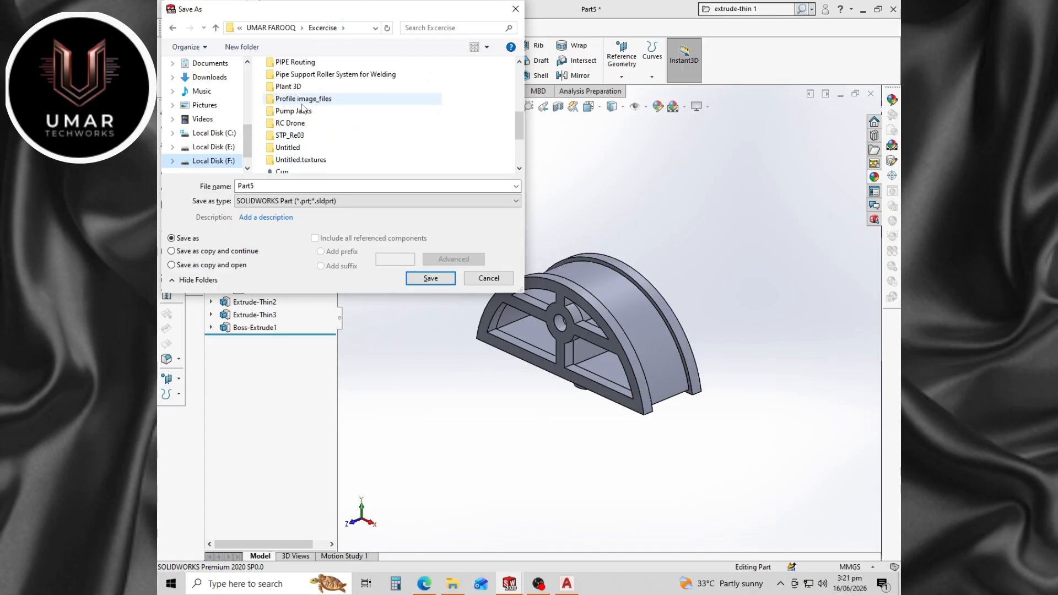
click(304, 111)
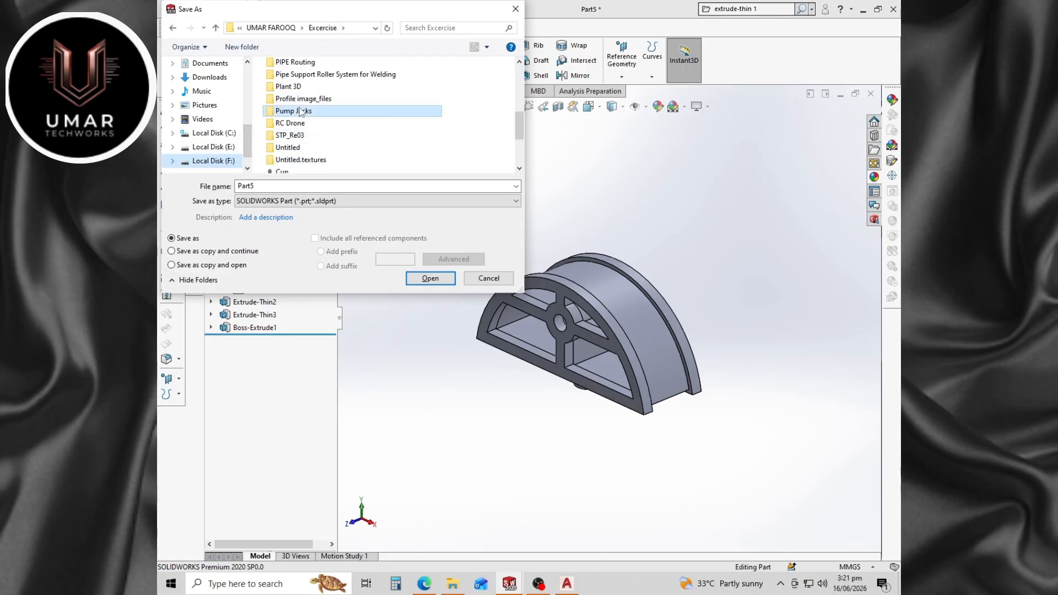
double_click(316, 112)
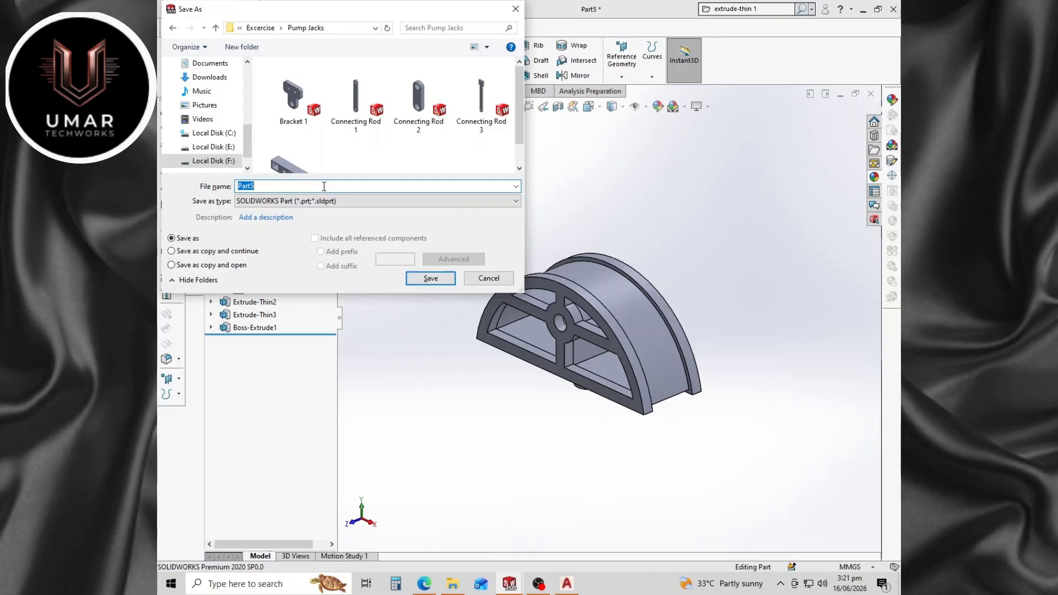
text(Balance Weight)
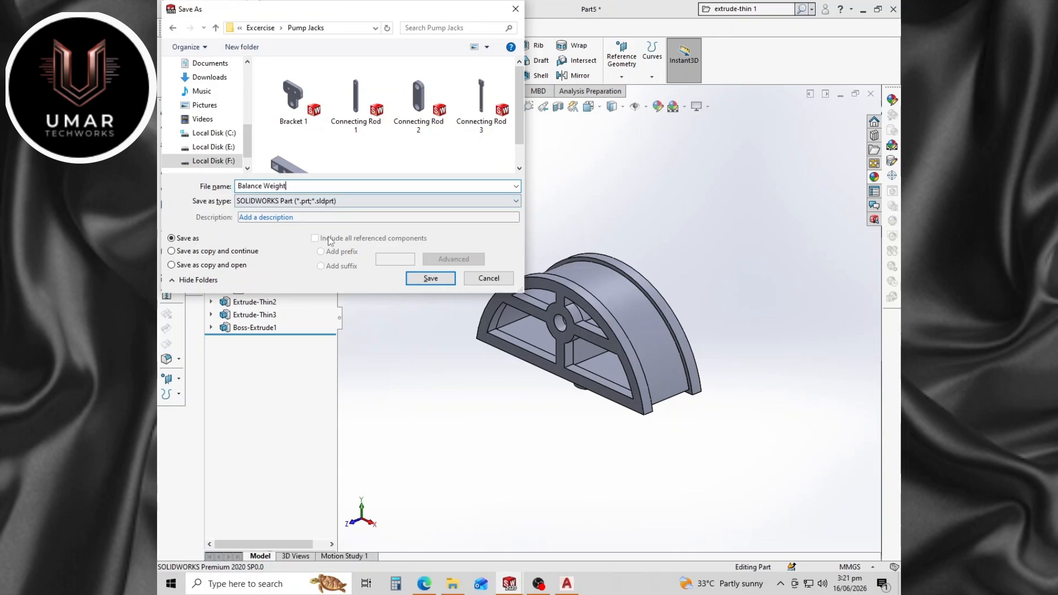
click(441, 278)
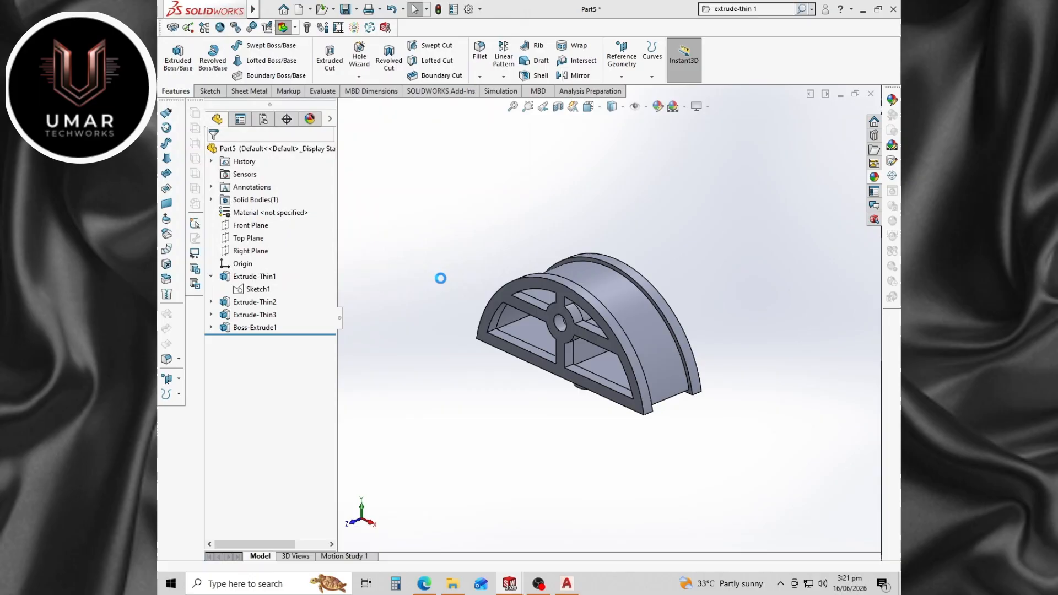
Create a new part and start a sketch on the Front Plane.
scroll(585, 281, up, 5)
middle_drag(591, 283, 626, 296)
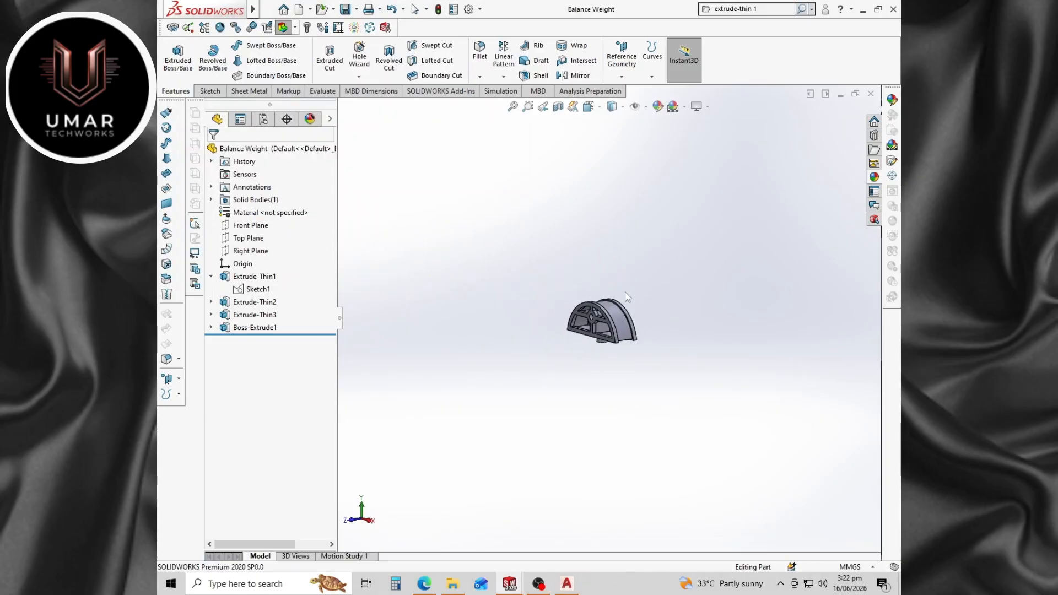
click(283, 9)
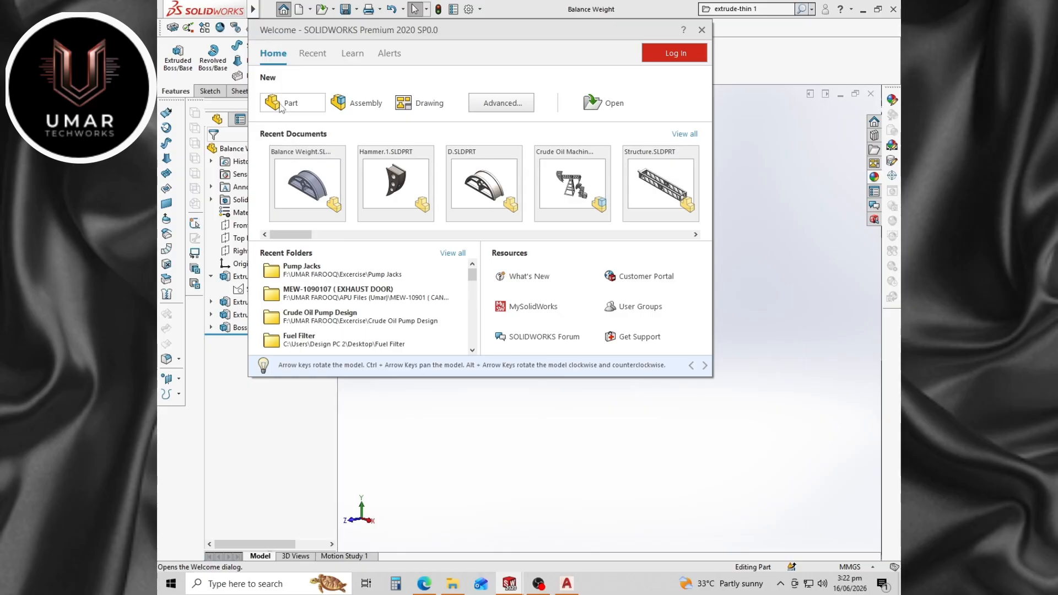
click(280, 106)
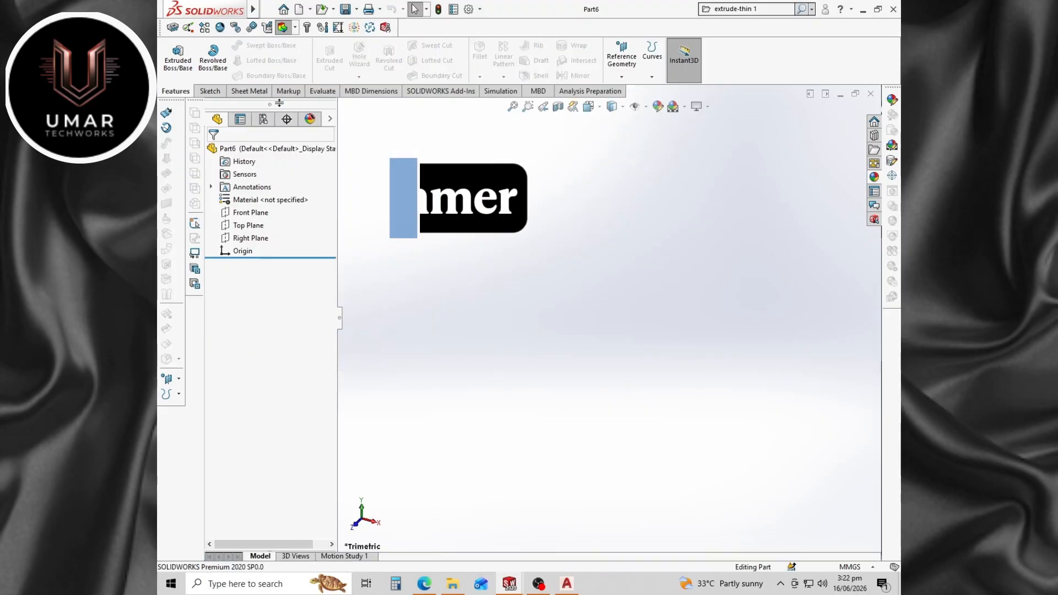
click(259, 212)
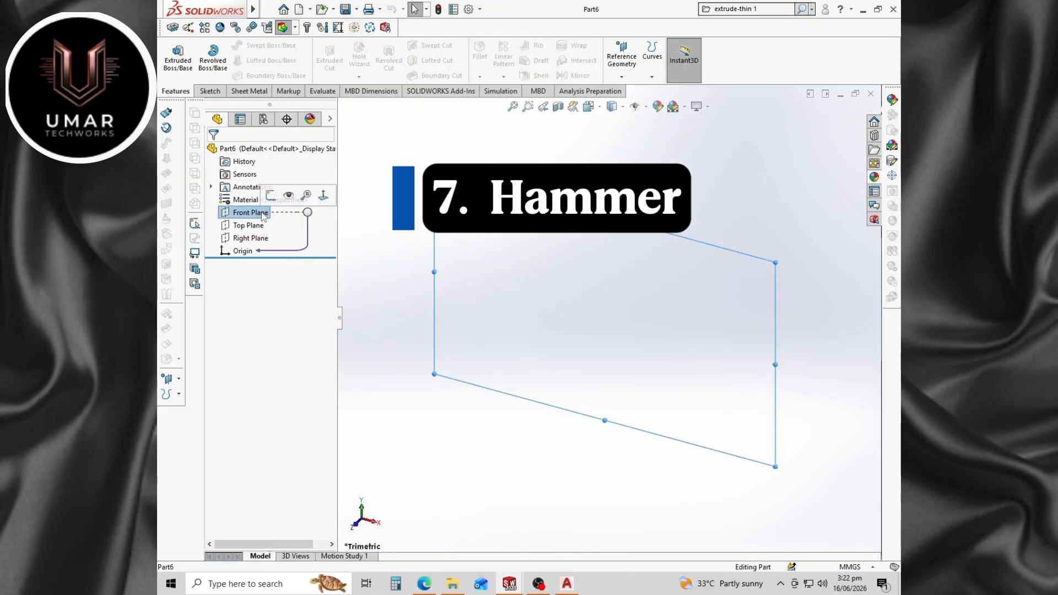
click(278, 207)
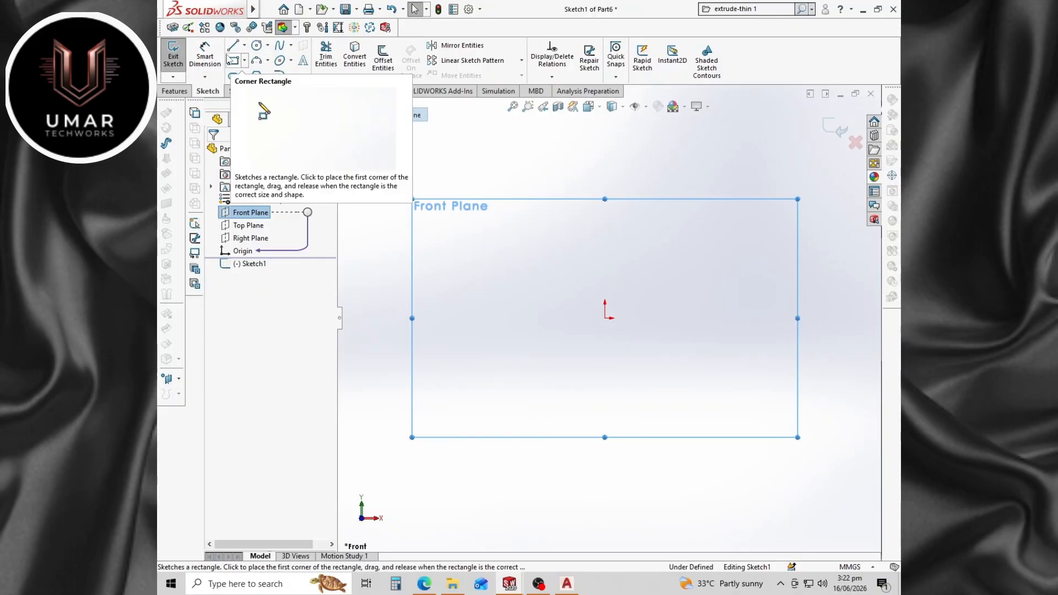
Sketch a vertical line about 66 mm long upward from the origin, continued by a horizontal line to the right from its upper end.
click(233, 48)
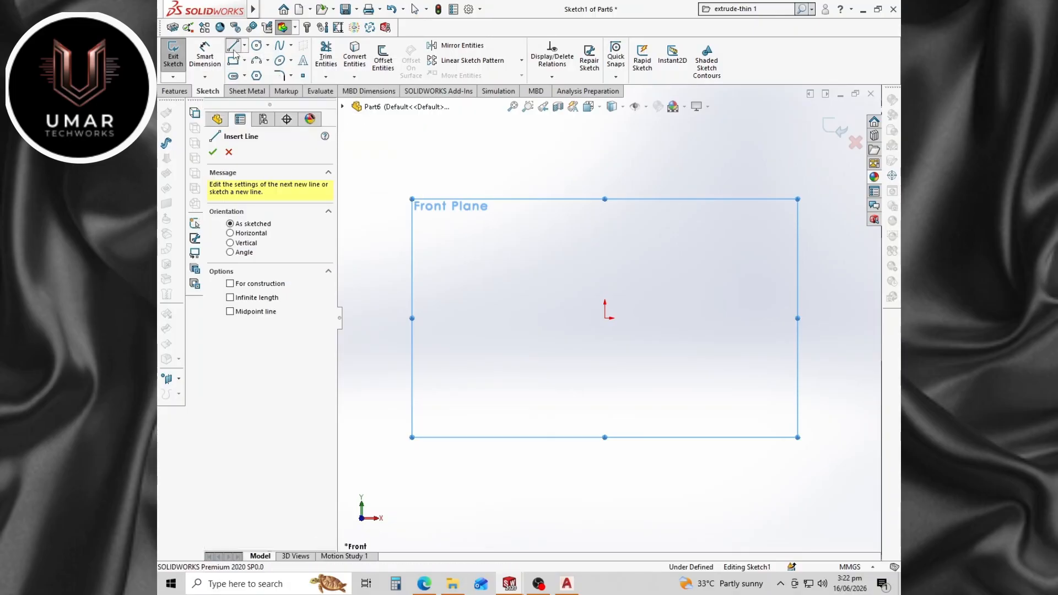
click(605, 318)
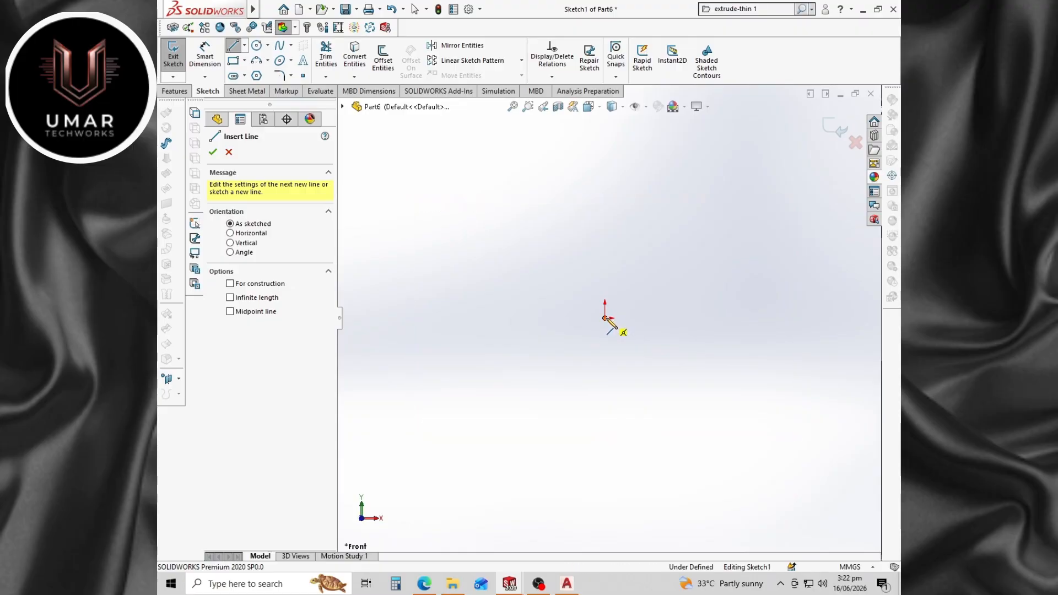
click(604, 175)
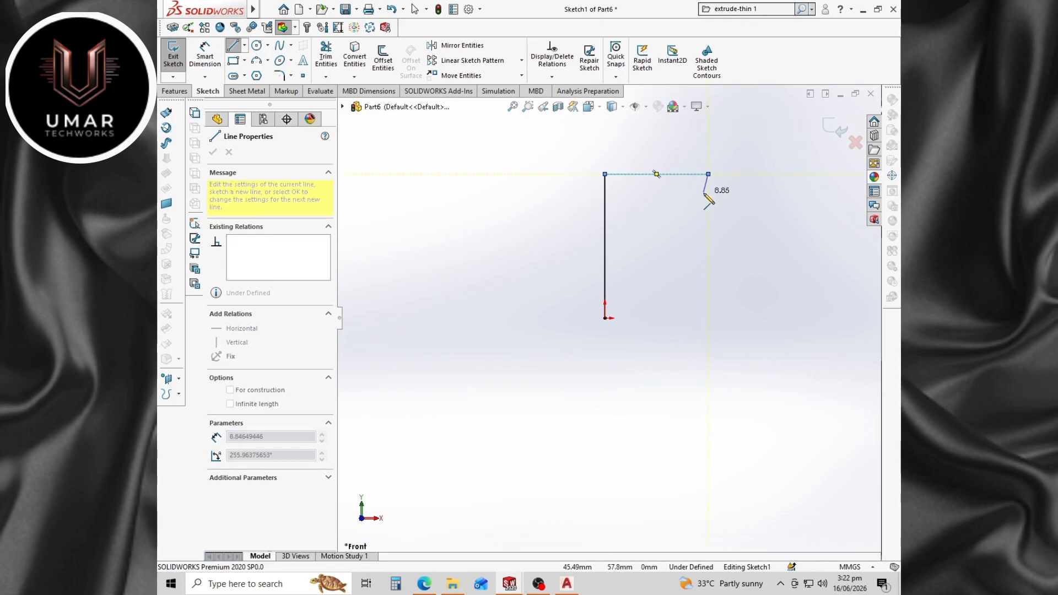
key(Escape)
Dimension the vertical line to 310 mm and the horizontal line to 163 mm.
click(202, 56)
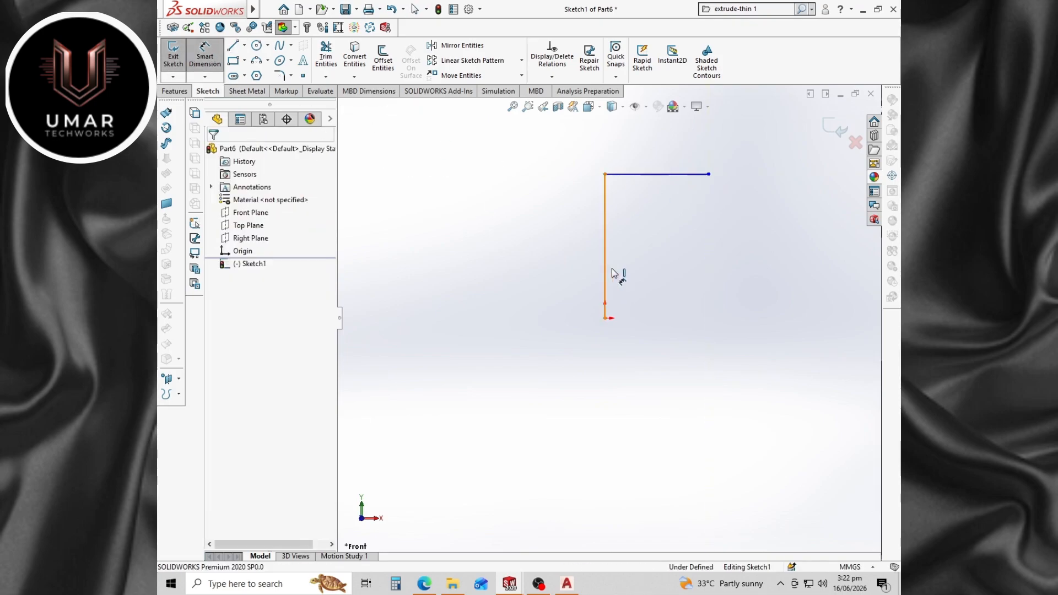
click(609, 270)
click(777, 280)
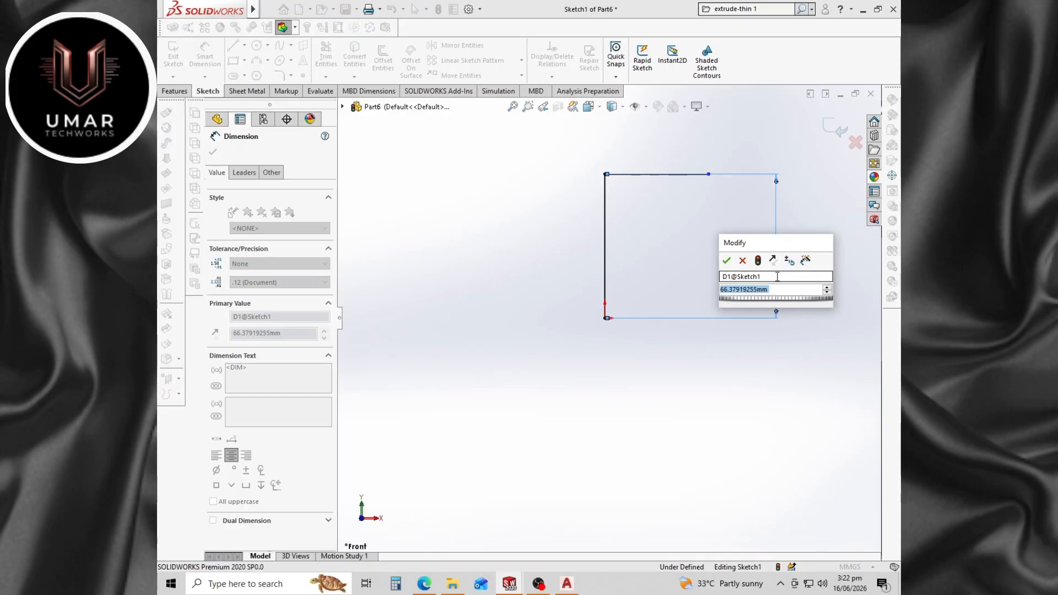
text(310)
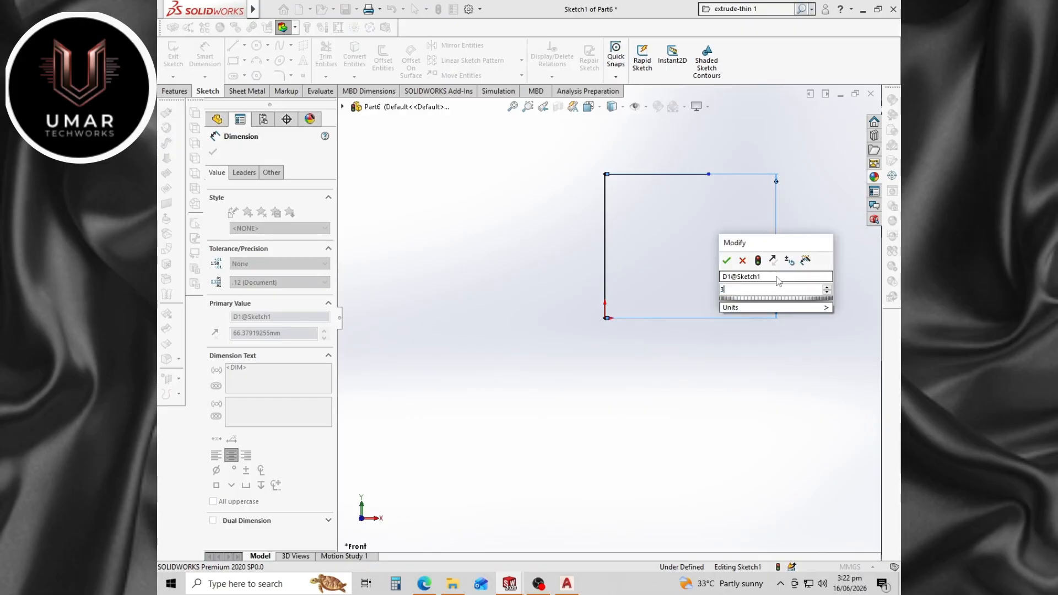
key(Return)
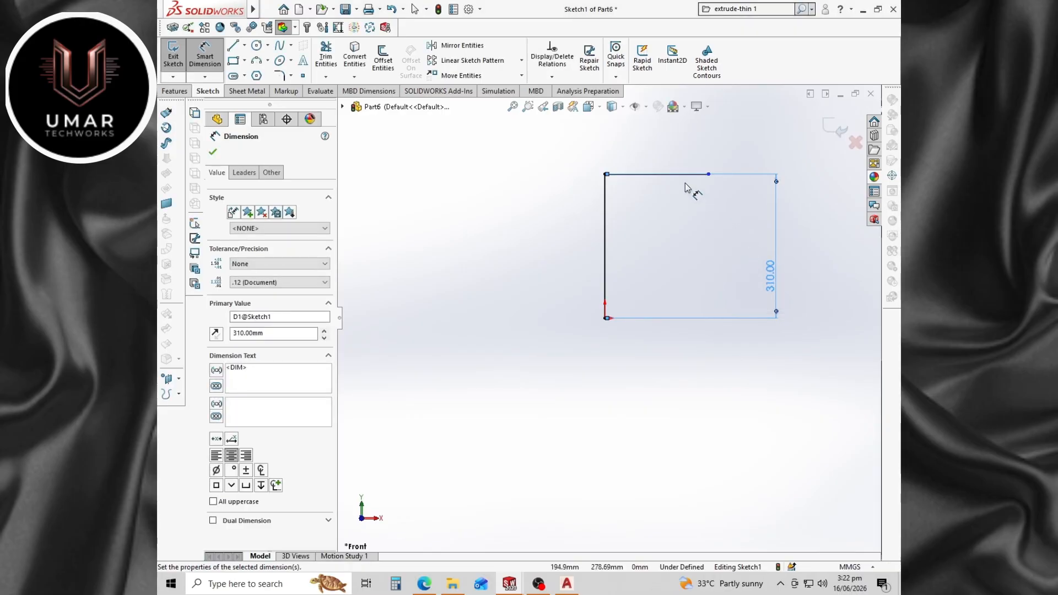
click(687, 175)
click(679, 159)
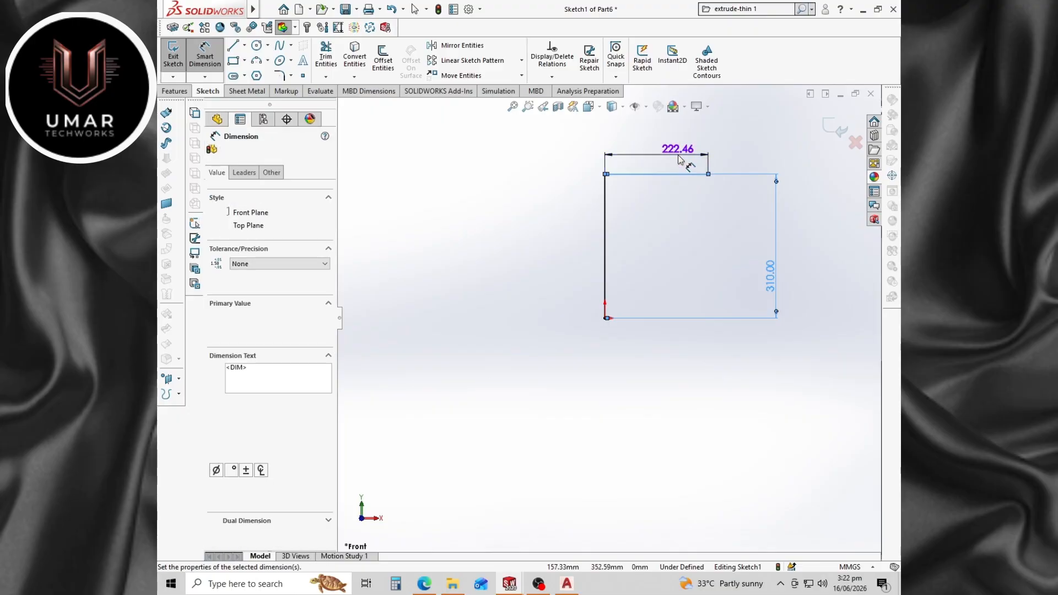
text(163)
key(Return)
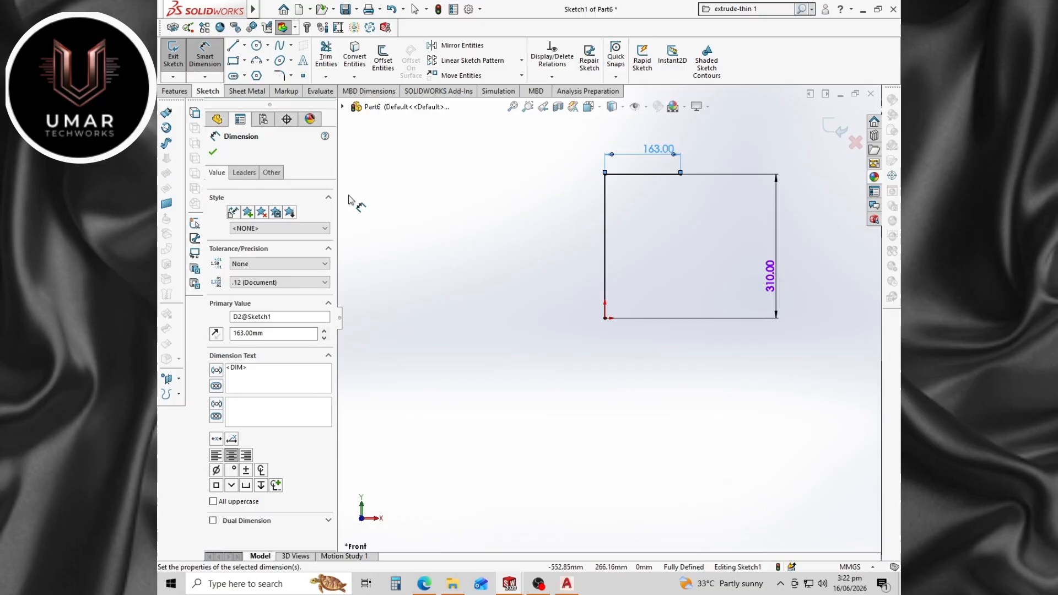
Sketch a three-point arc from the horizontal line's free end to the origin, bulging away from the vertical line, with a radius of about 404 mm.
click(256, 61)
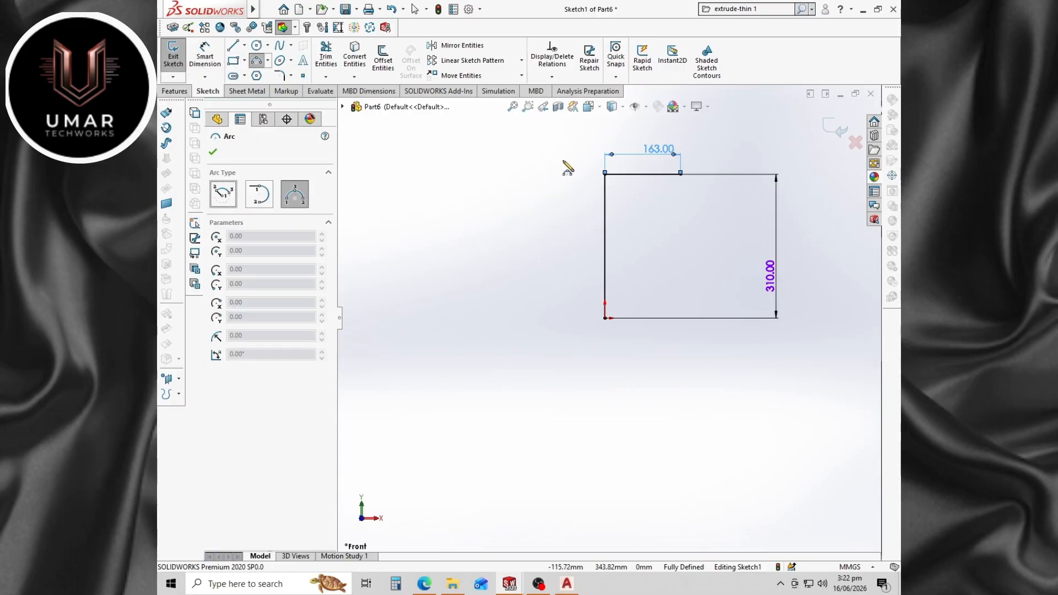
click(682, 175)
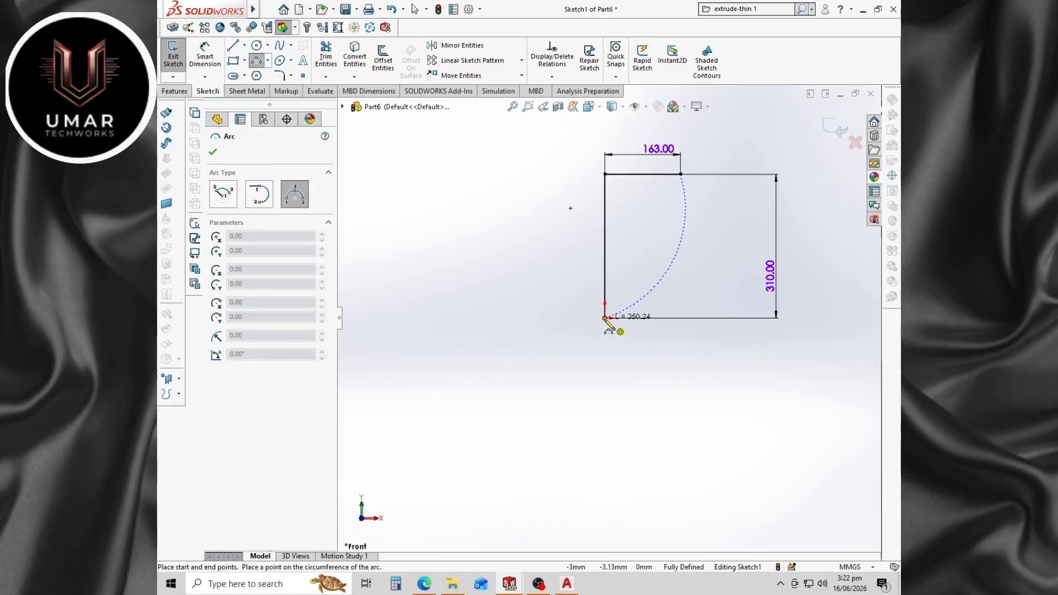
click(606, 318)
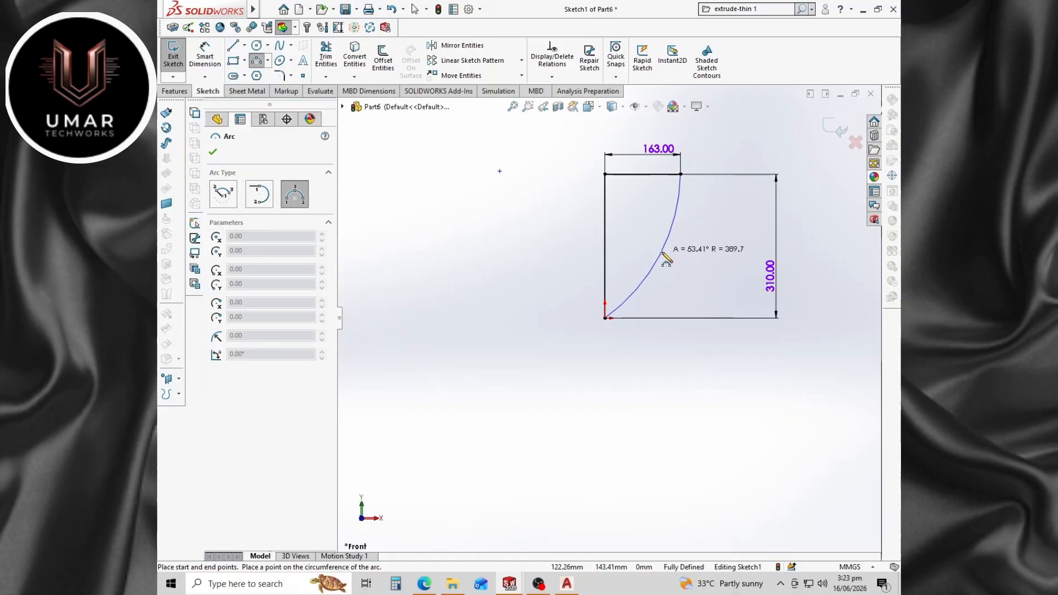
click(660, 255)
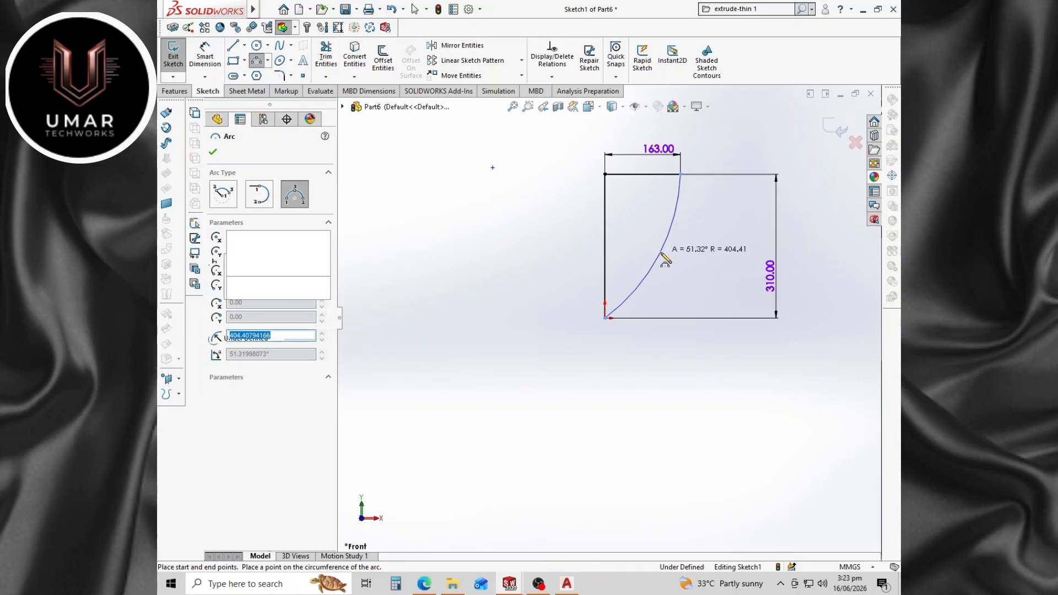
Sketch a second three-point arc from the corner of the two lines to the origin, bulging toward the first arc, with a radius of about 281 mm.
scroll(663, 236, down, 2)
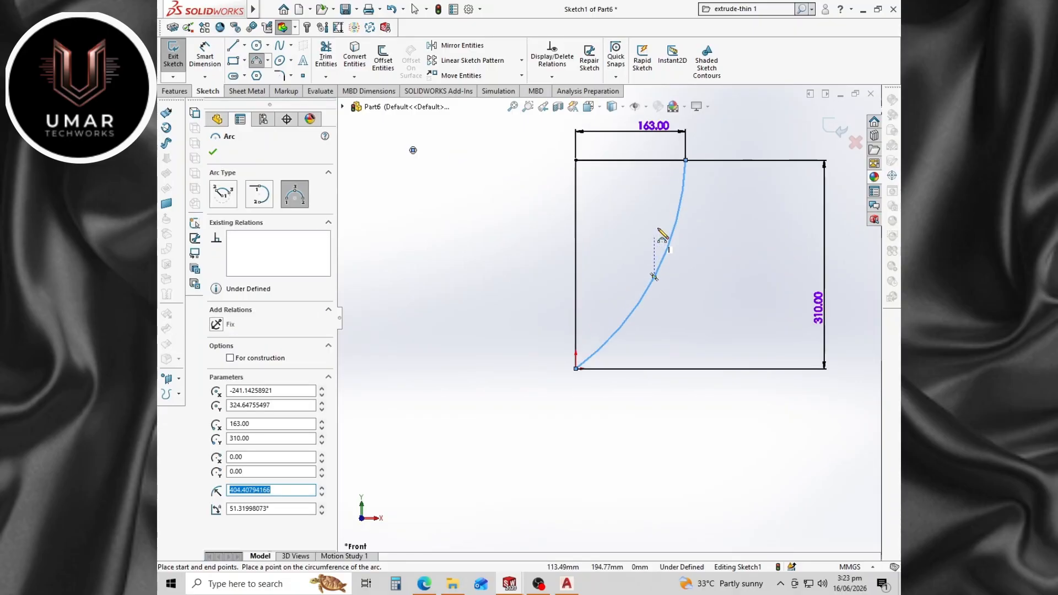
click(576, 160)
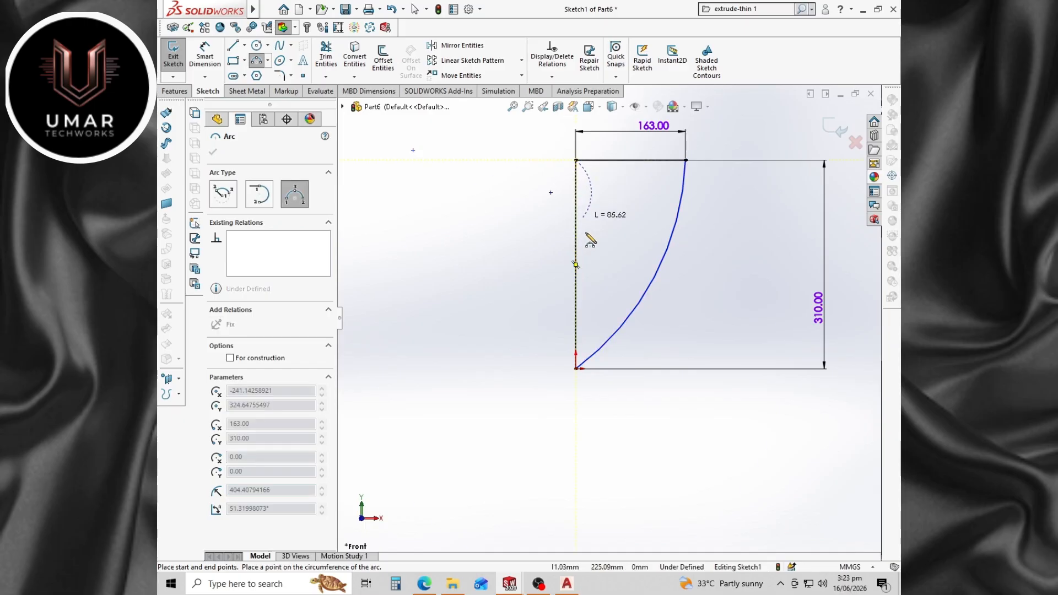
click(577, 368)
click(609, 263)
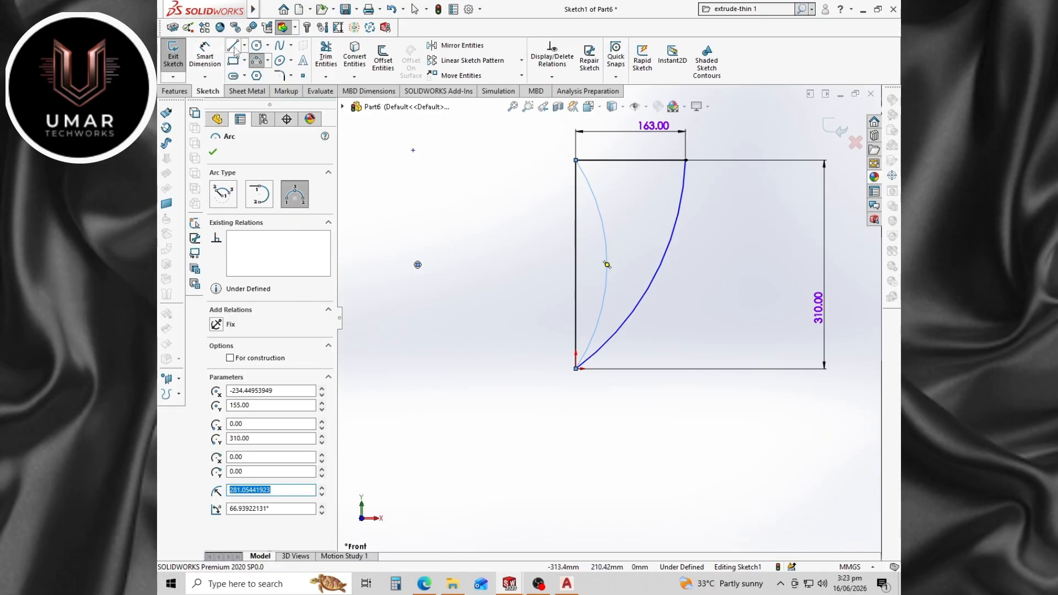
Dimension the horizontal distance between the midpoints of the two arcs and set it to 85 mm.
click(205, 55)
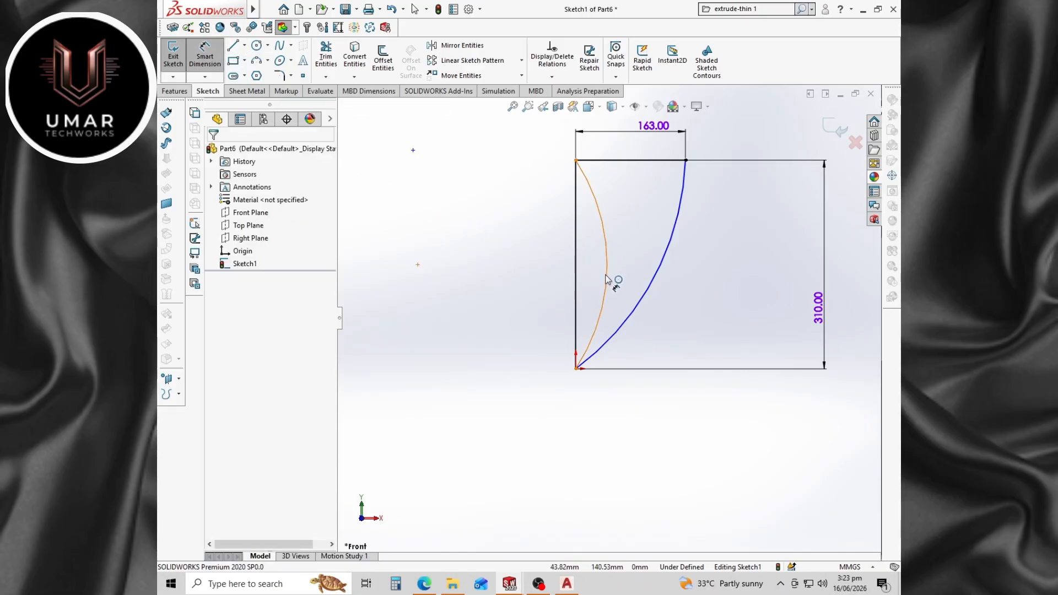
click(661, 270)
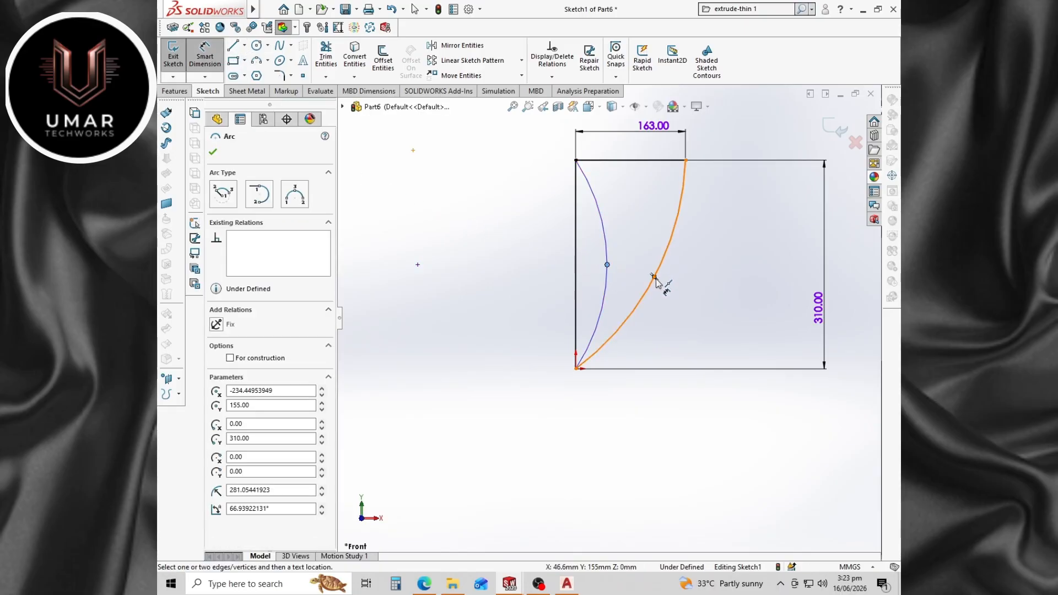
click(655, 278)
click(644, 433)
text(8)
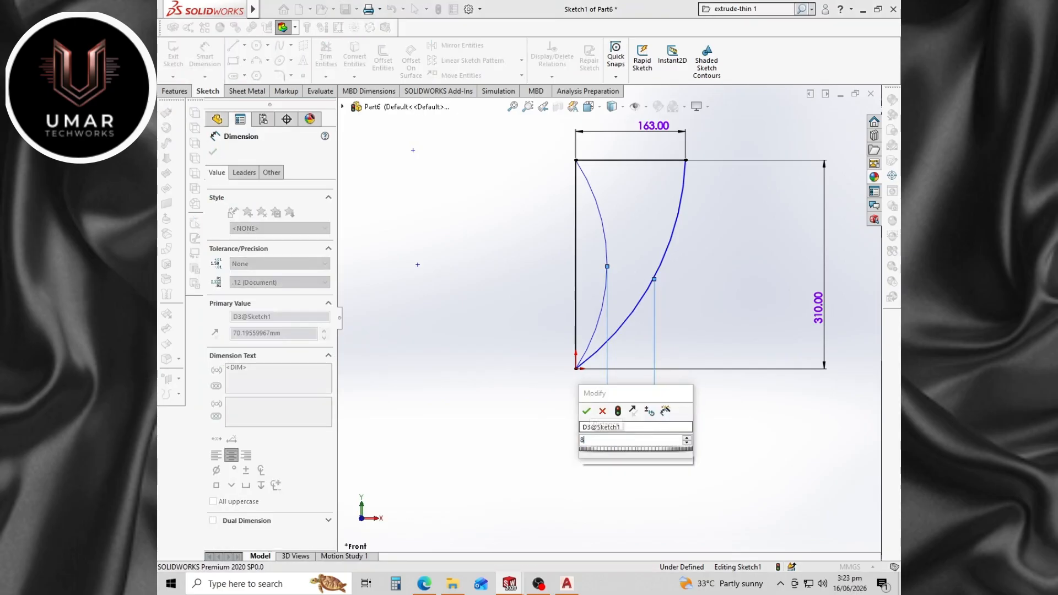
text(5)
key(Return)
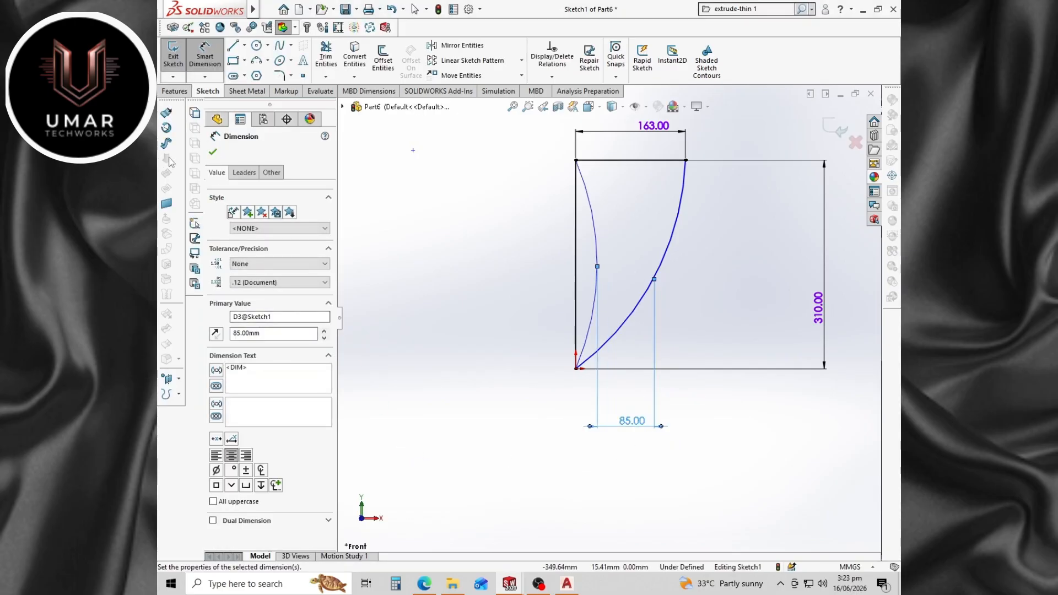
Sketch three circles in a column between the two arcs, with radii of about 36, 34 and 18 mm from top to bottom.
click(212, 154)
scroll(606, 430, up, 3)
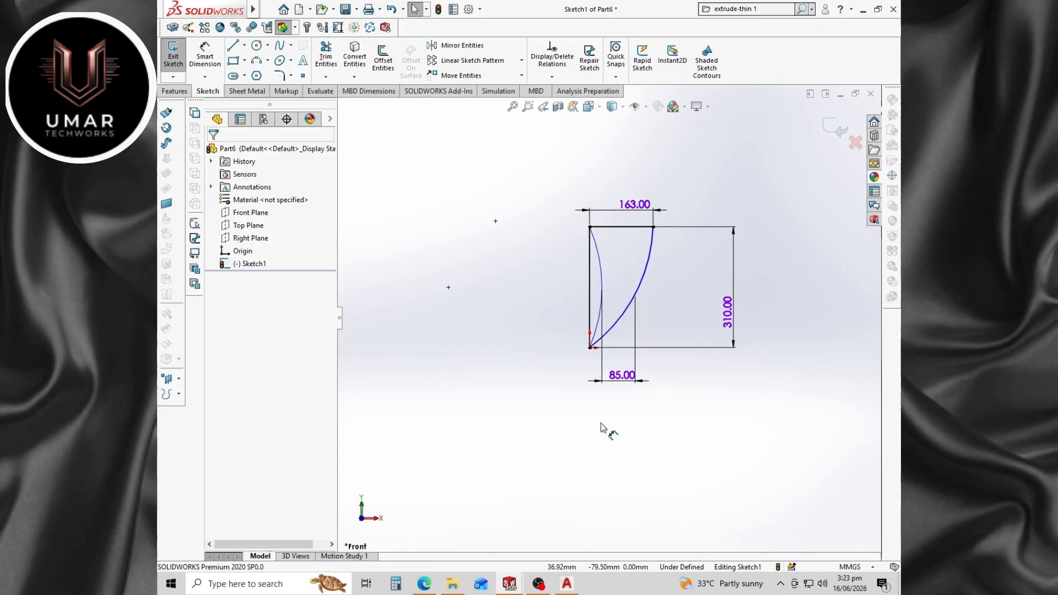
scroll(617, 290, down, 3)
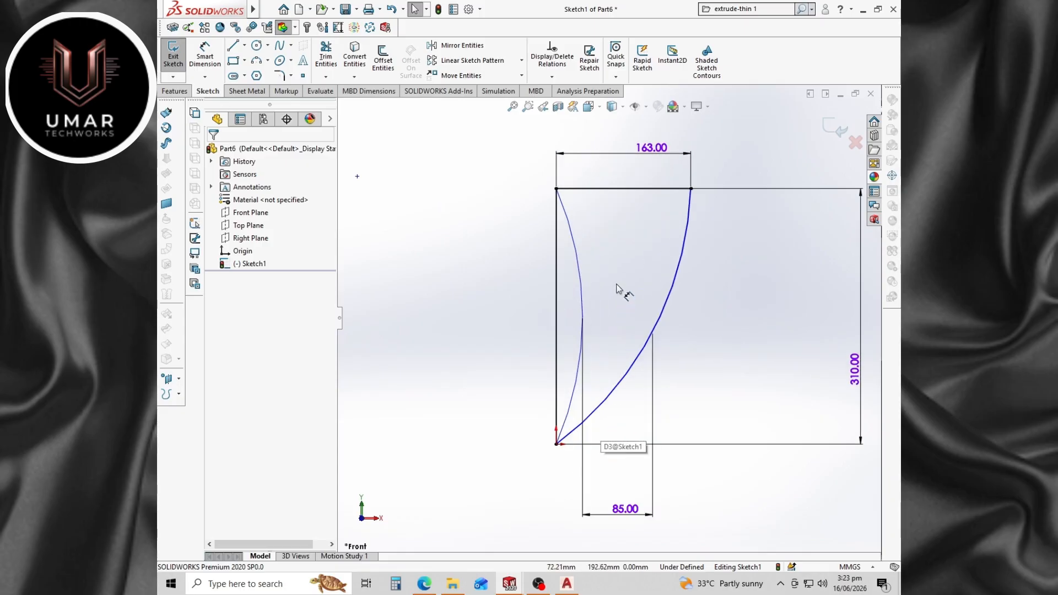
click(256, 45)
click(621, 204)
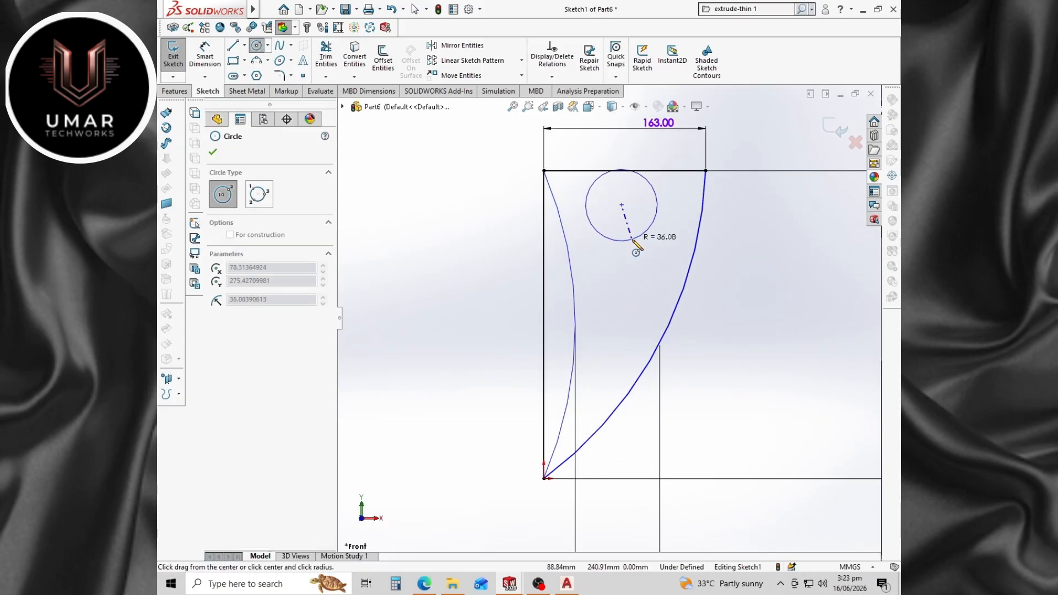
click(634, 240)
click(622, 291)
click(621, 325)
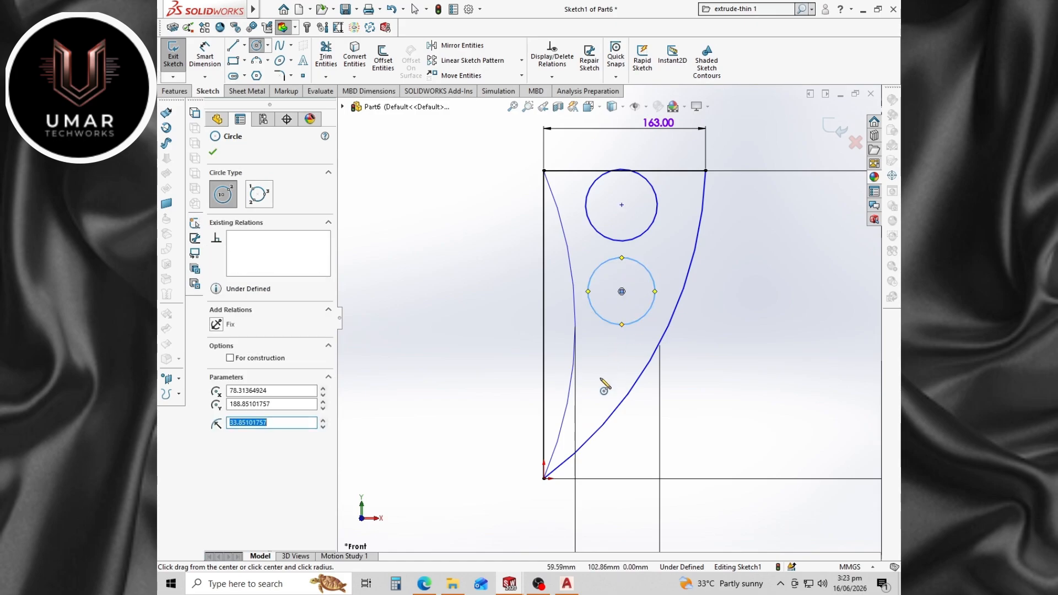
click(598, 379)
click(604, 394)
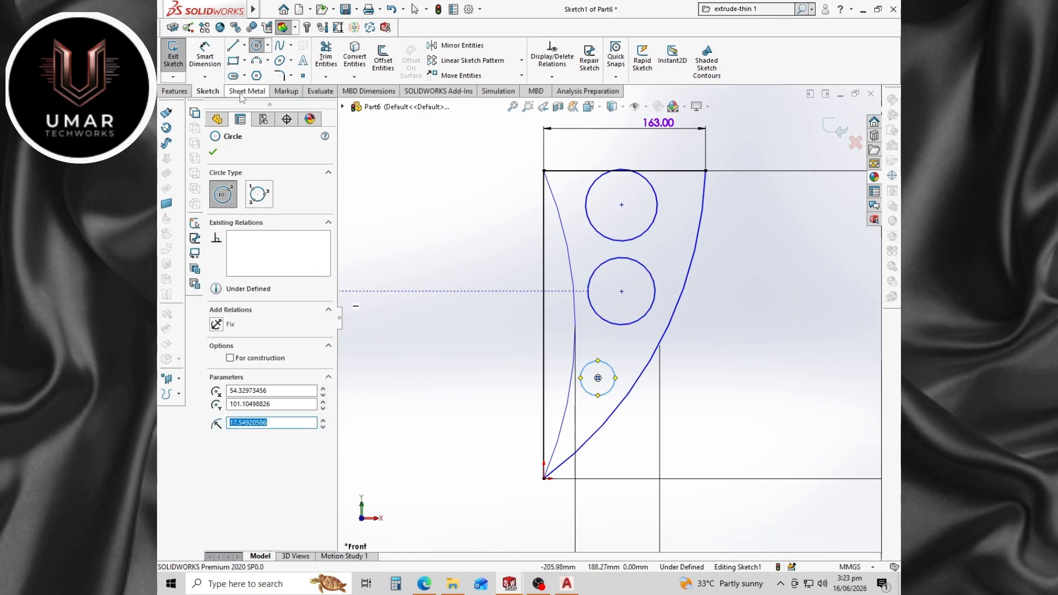
Dimension the top circle's diameter to 55 mm and the middle circle's diameter to 50 mm.
click(214, 68)
click(657, 222)
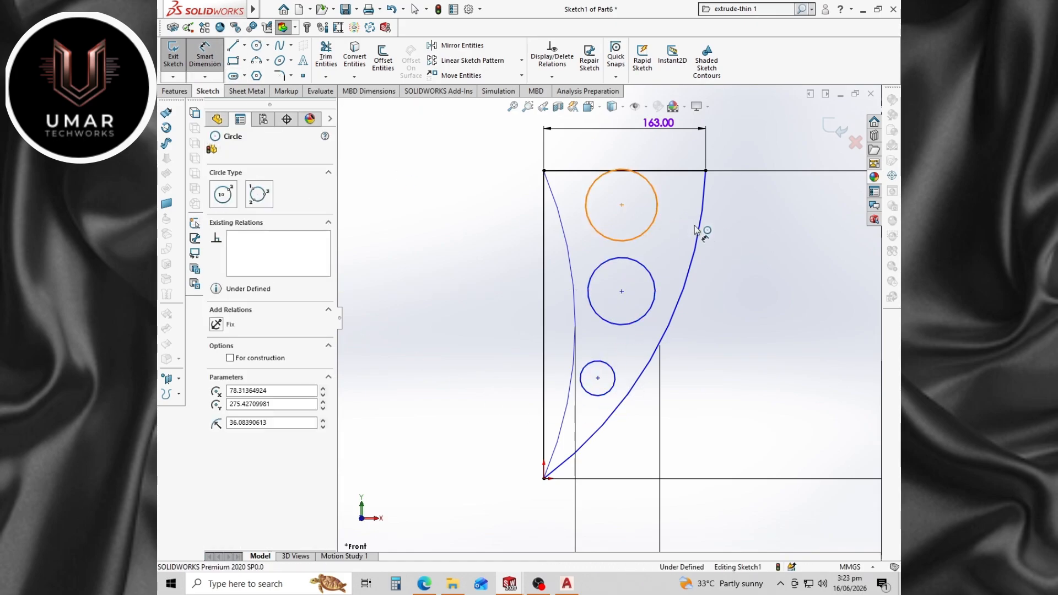
click(751, 229)
text(55)
key(Return)
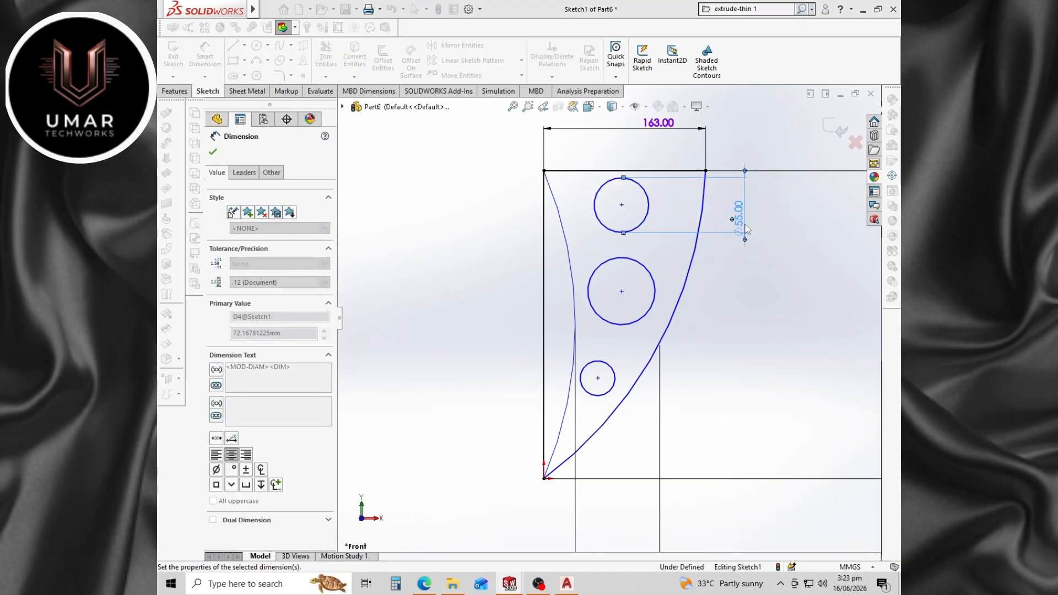
click(654, 302)
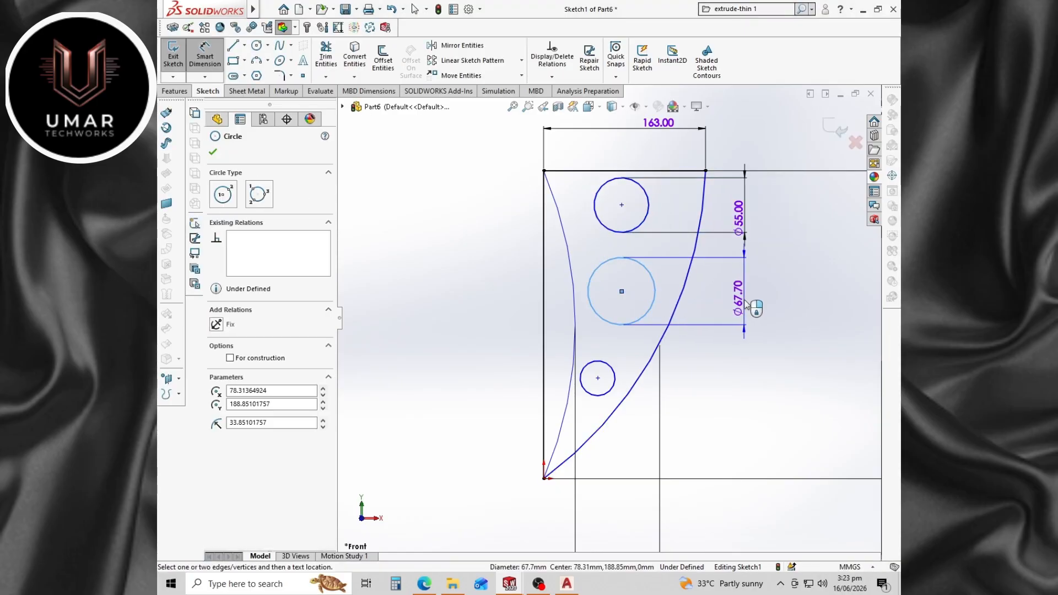
click(747, 302)
text(50)
key(Return)
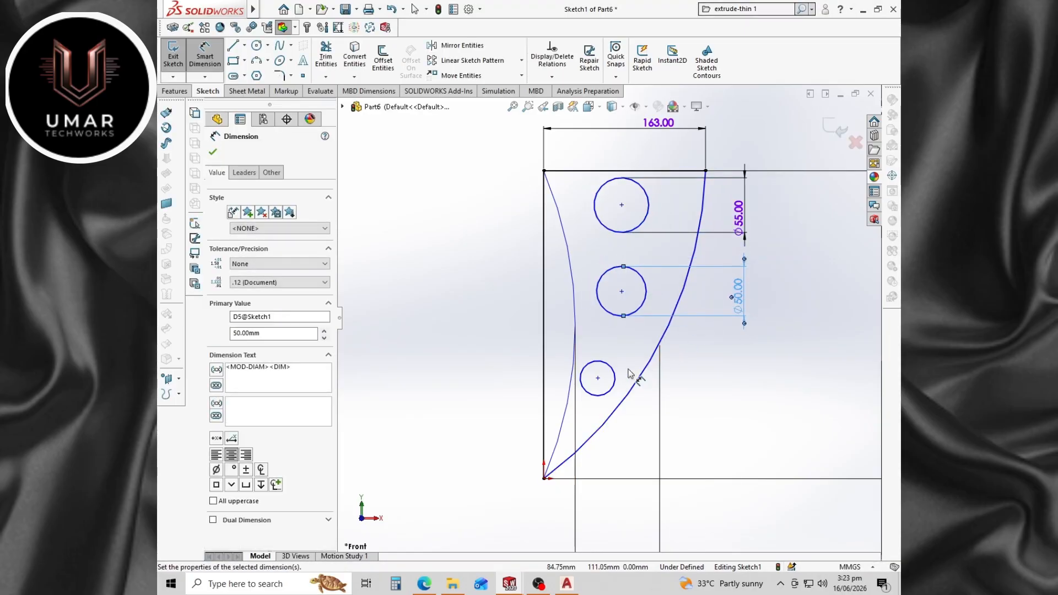
Dimension the lowest circle's diameter to 40 mm.
click(613, 389)
click(739, 369)
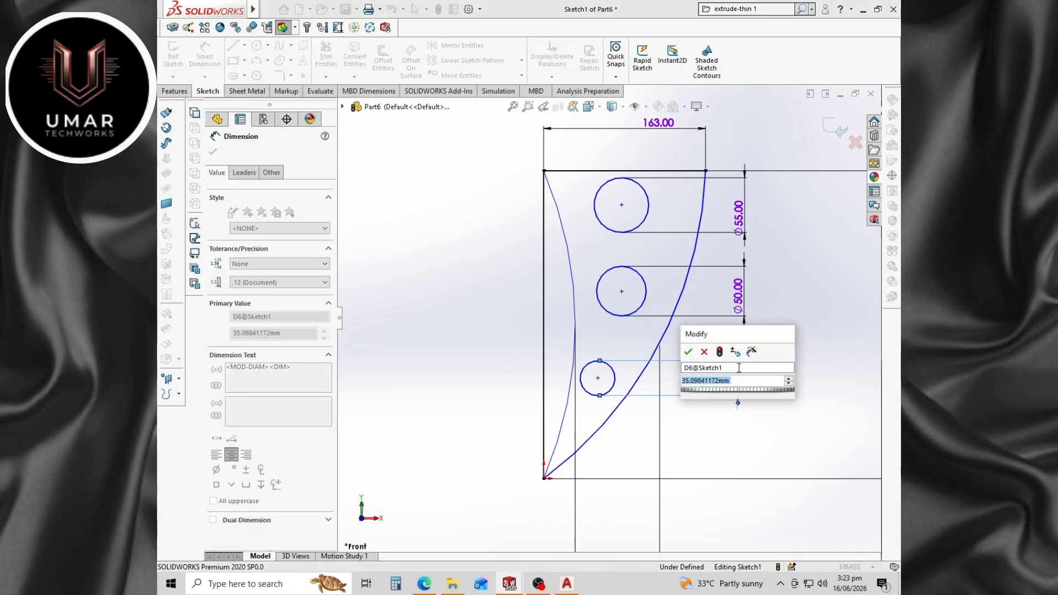
text(45)
key(Return)
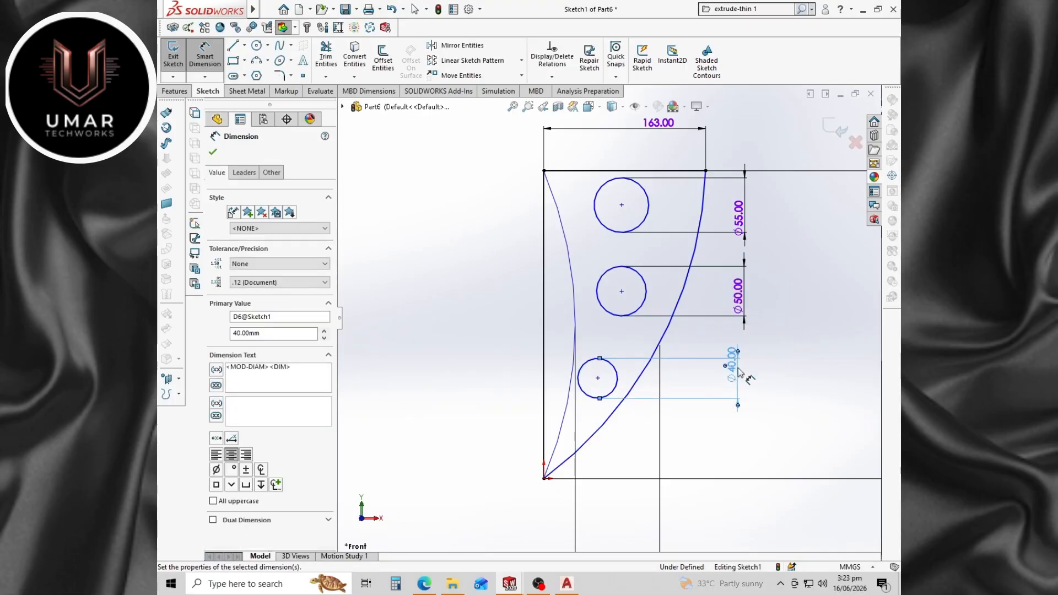
key(Escape)
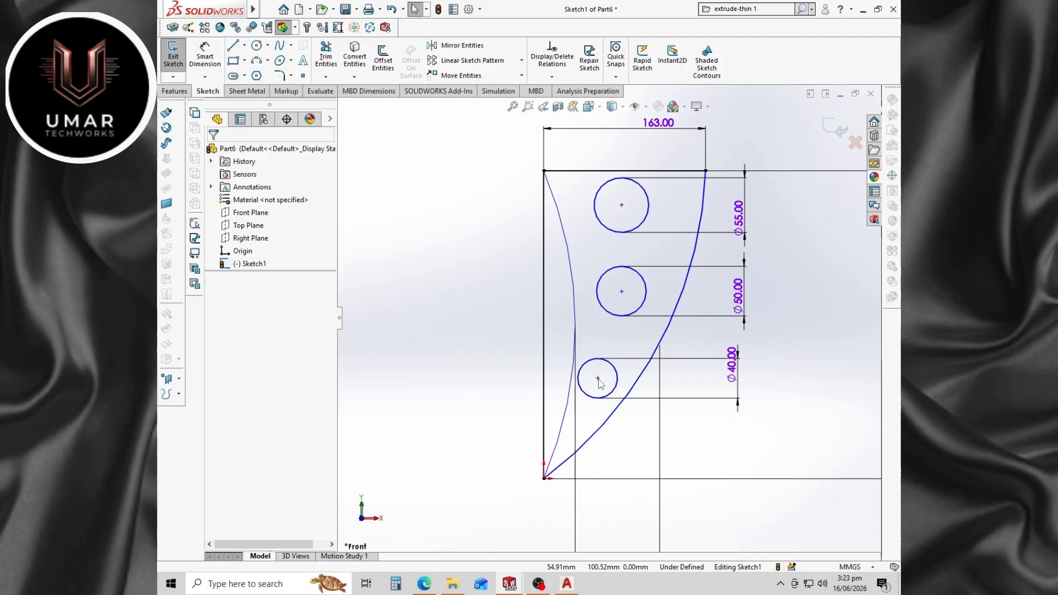
Reposition the circle centres between the arcs to about X 88, Y 255 (top), X 81, Y 175 (middle) and X 62, Y 105 mm (lowest).
click(598, 379)
drag(598, 378, 606, 374)
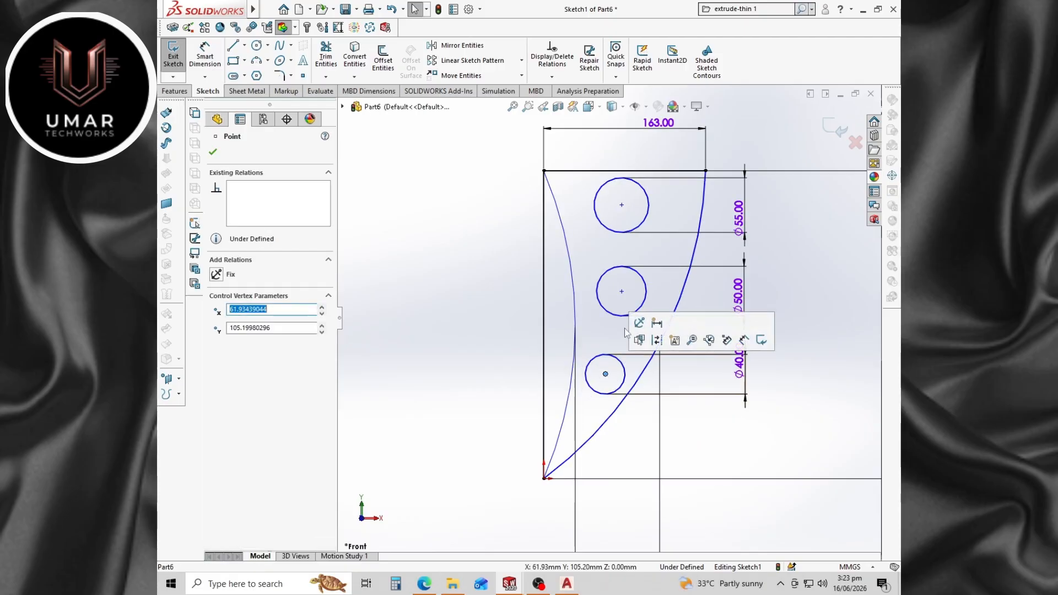
click(622, 292)
drag(623, 293, 626, 301)
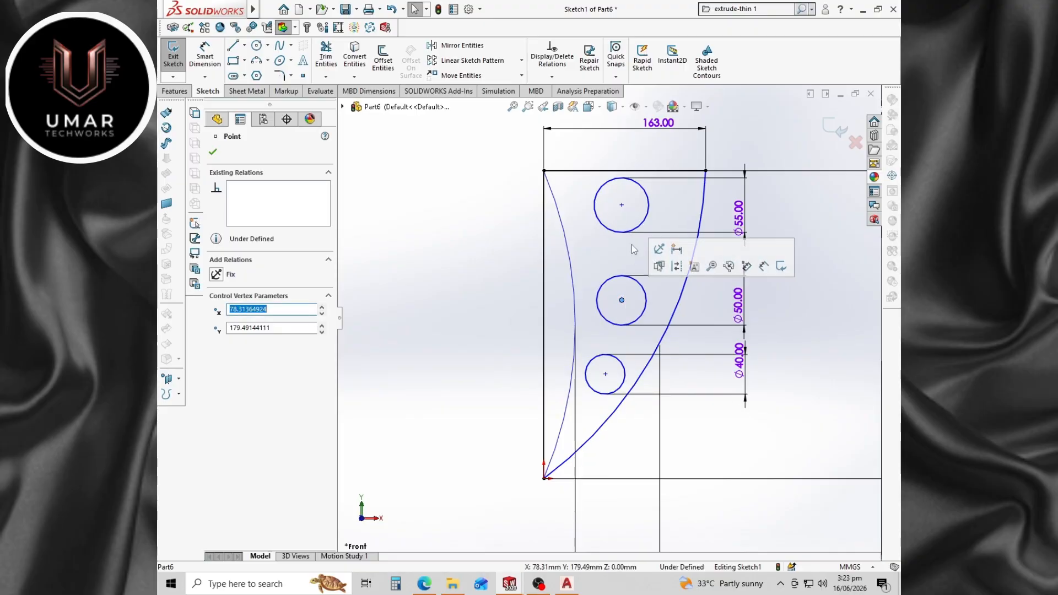
click(623, 205)
drag(632, 215, 632, 226)
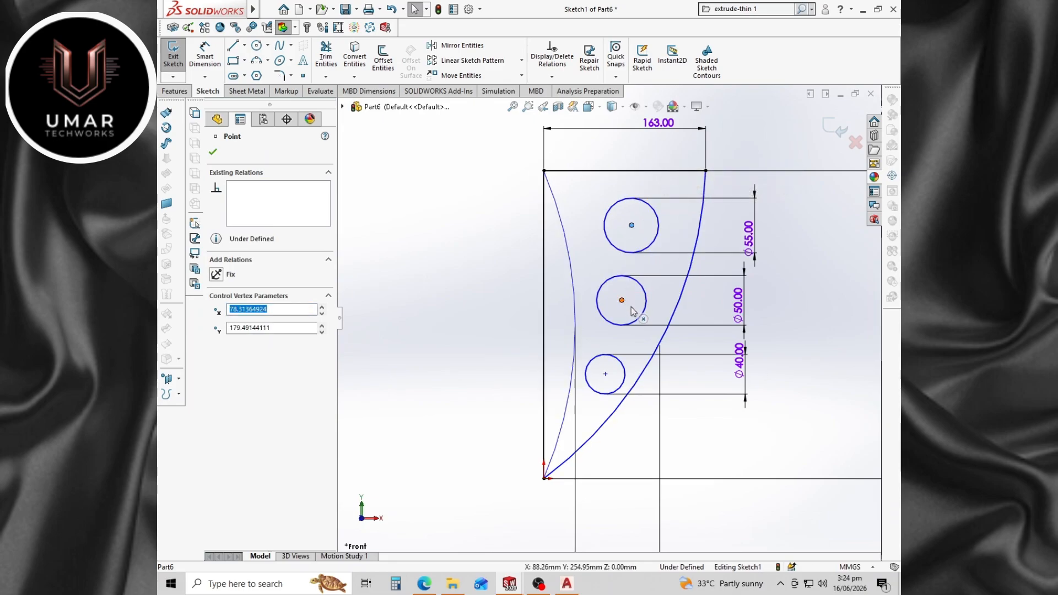
drag(622, 301, 626, 306)
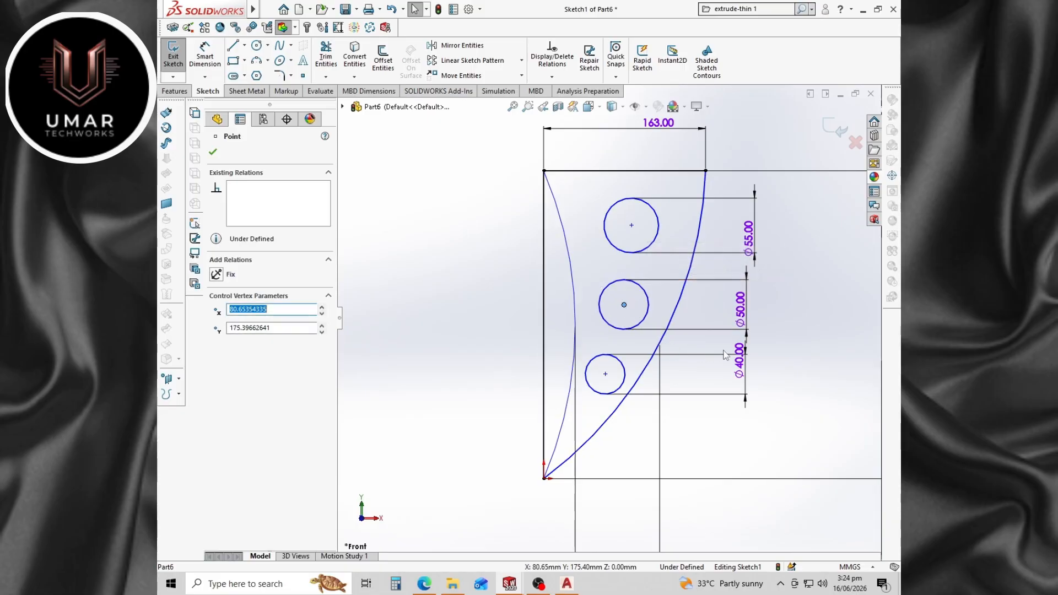
key(f)
scroll(598, 333, down, 2)
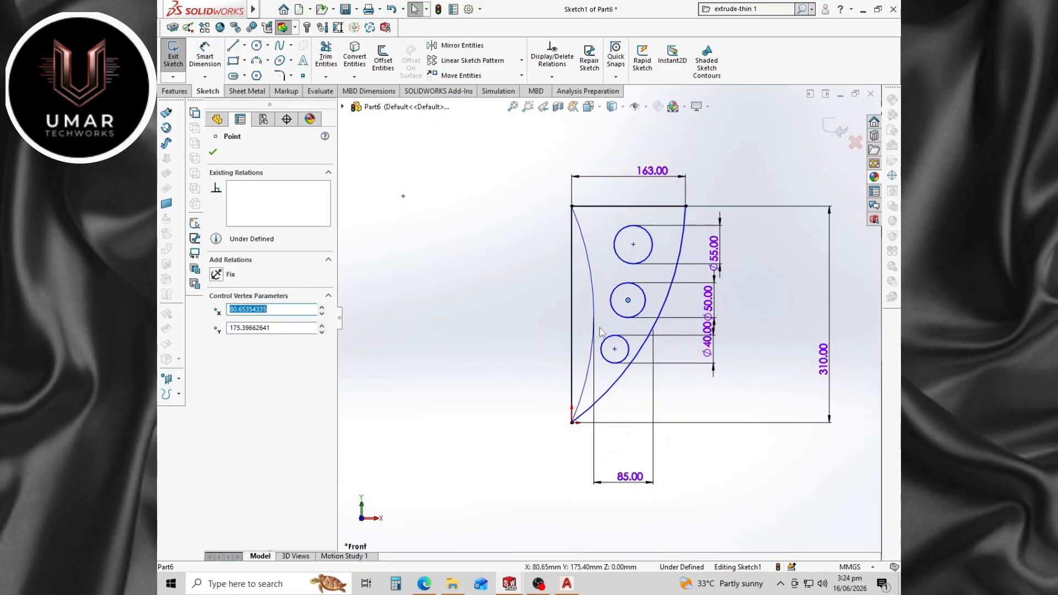
click(213, 151)
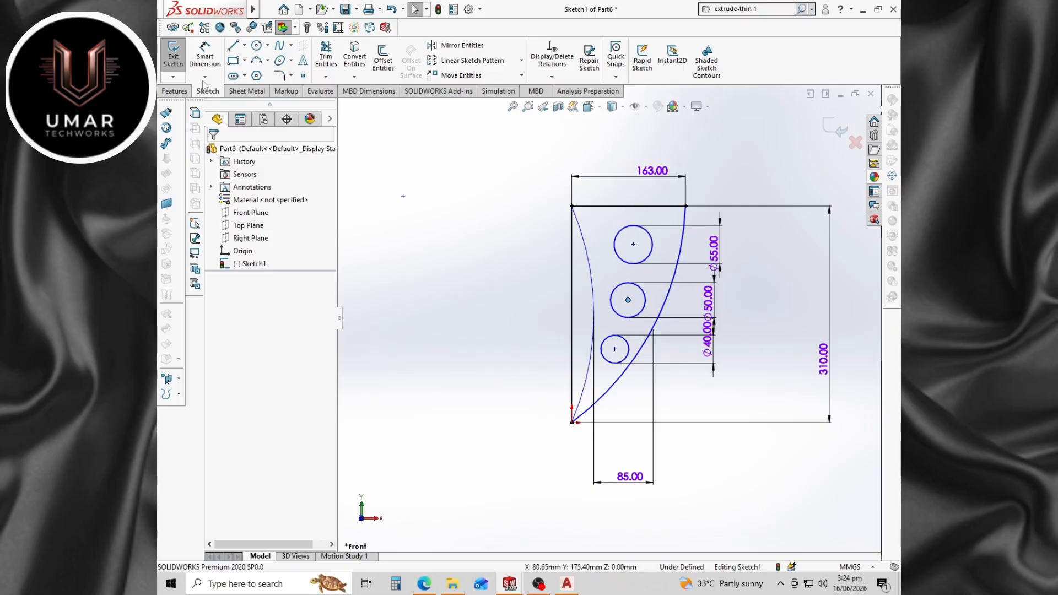
Extrude the region between the two arcs, without the three circles, as a boss 10 mm deep.
click(182, 91)
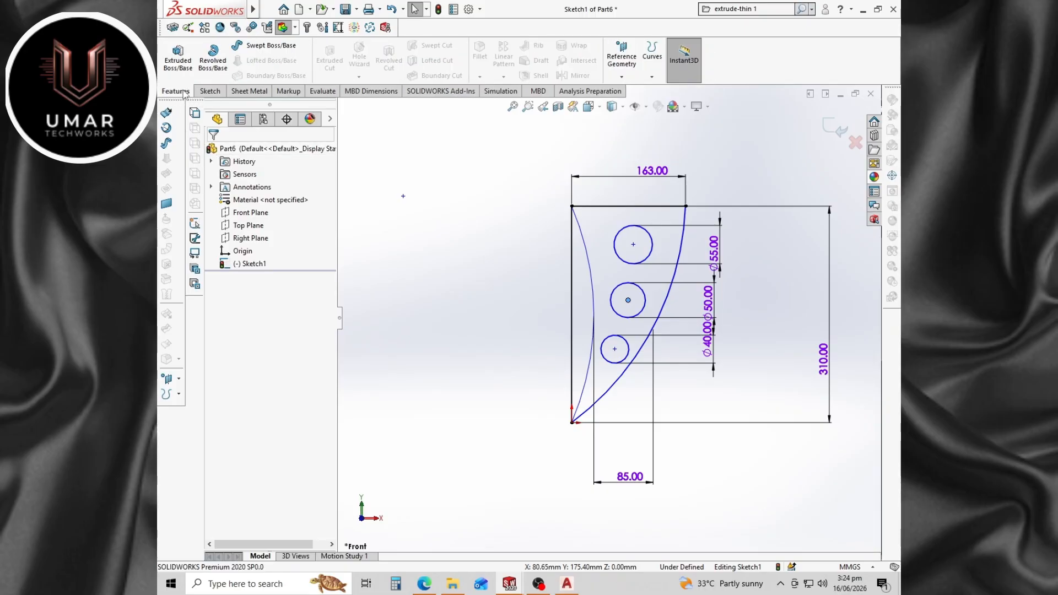
click(178, 58)
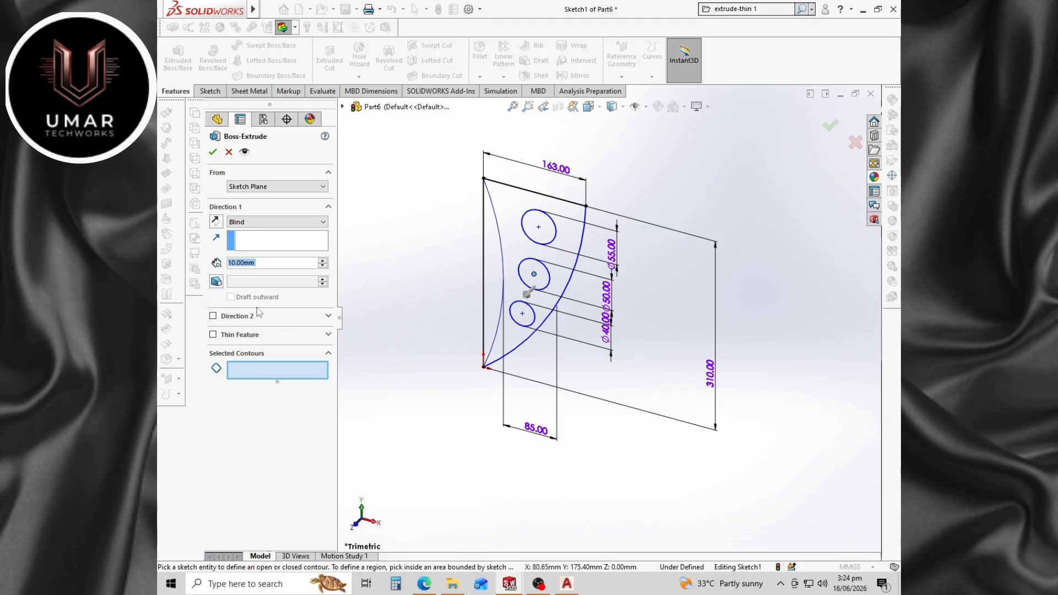
click(518, 244)
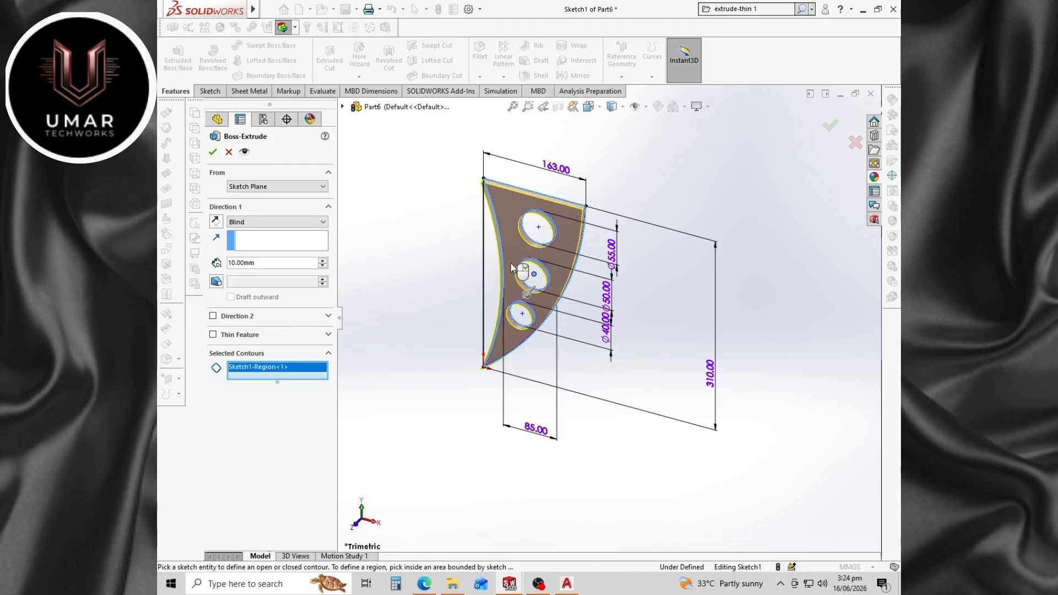
click(213, 151)
Start a sketch on the plate's front face and offset its outer outline inward by 8 mm.
right_click(556, 270)
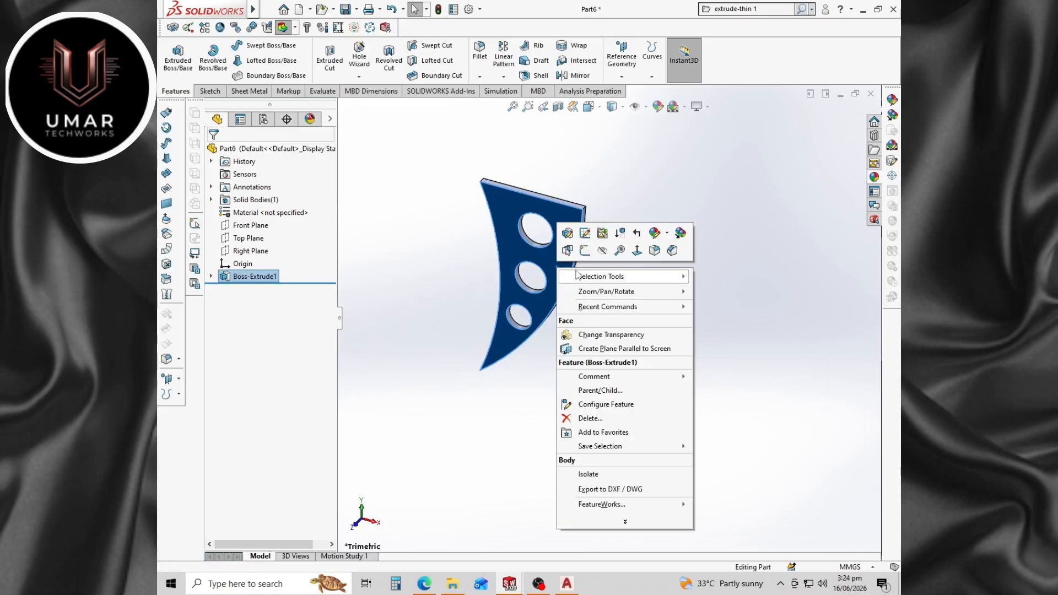
click(637, 251)
right_click(618, 241)
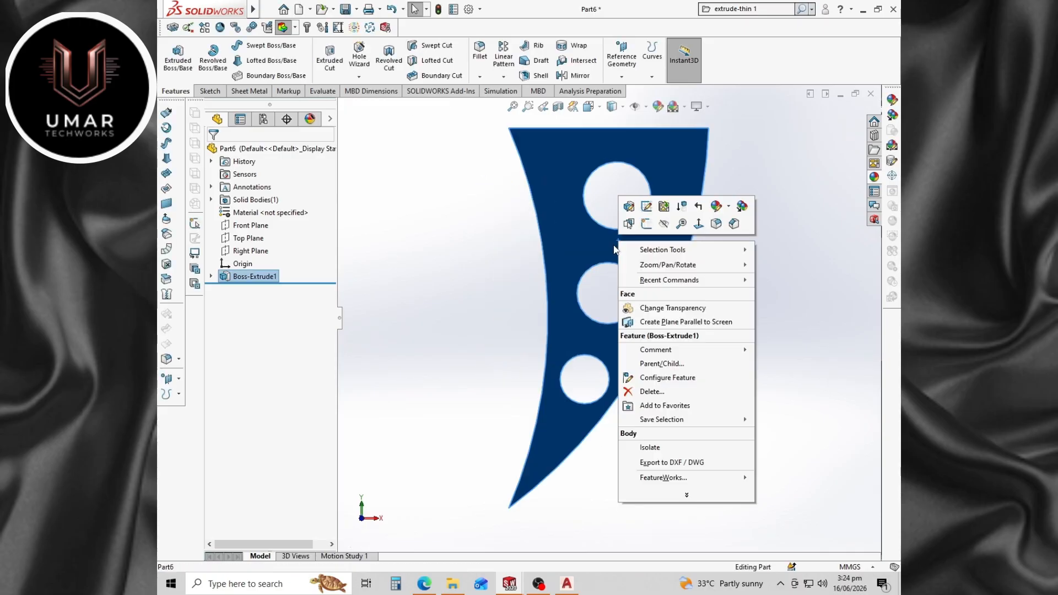
click(647, 223)
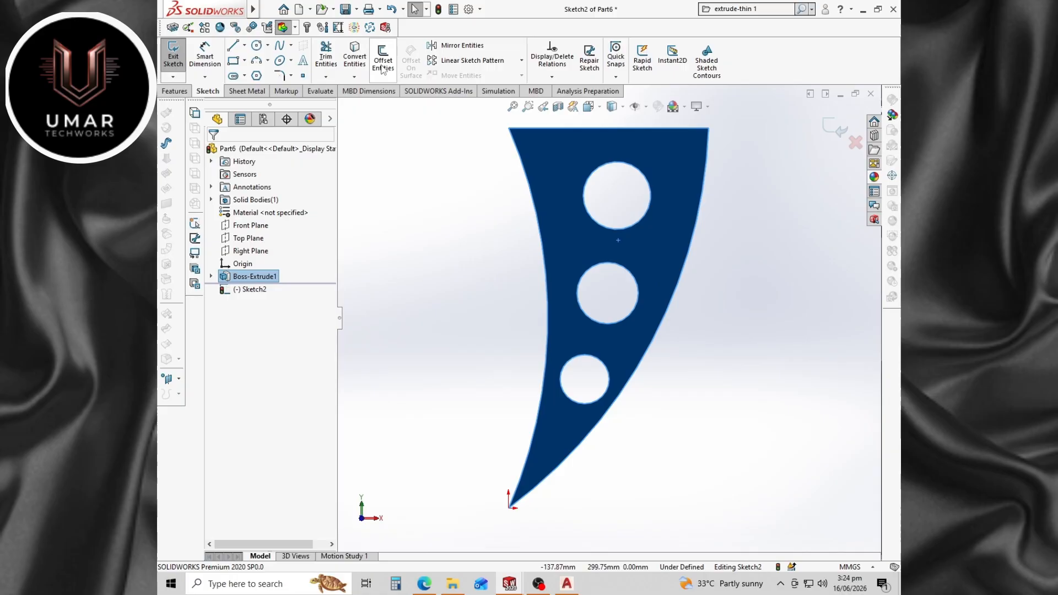
click(382, 64)
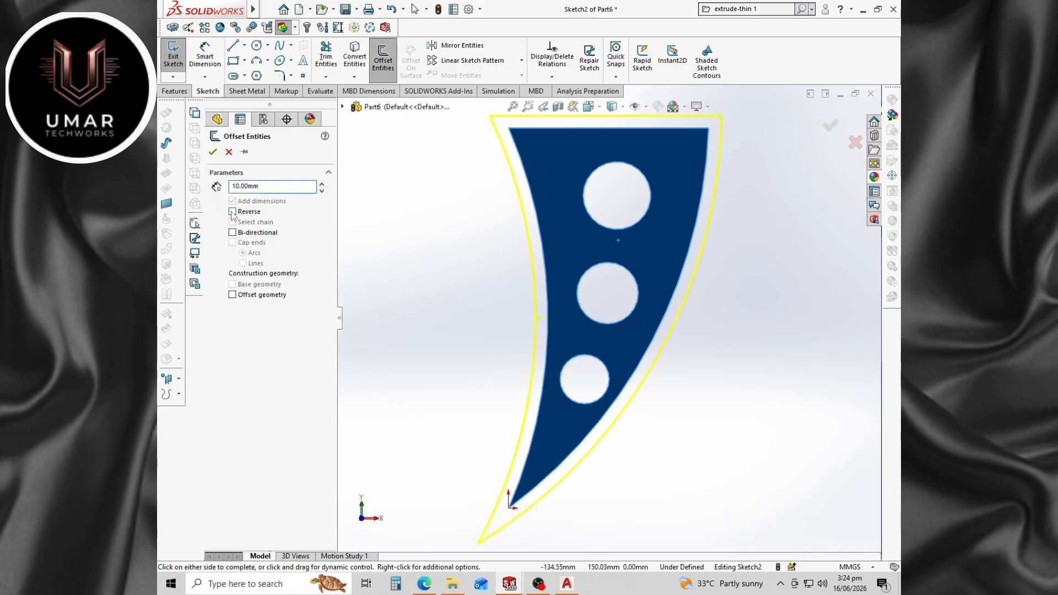
click(232, 212)
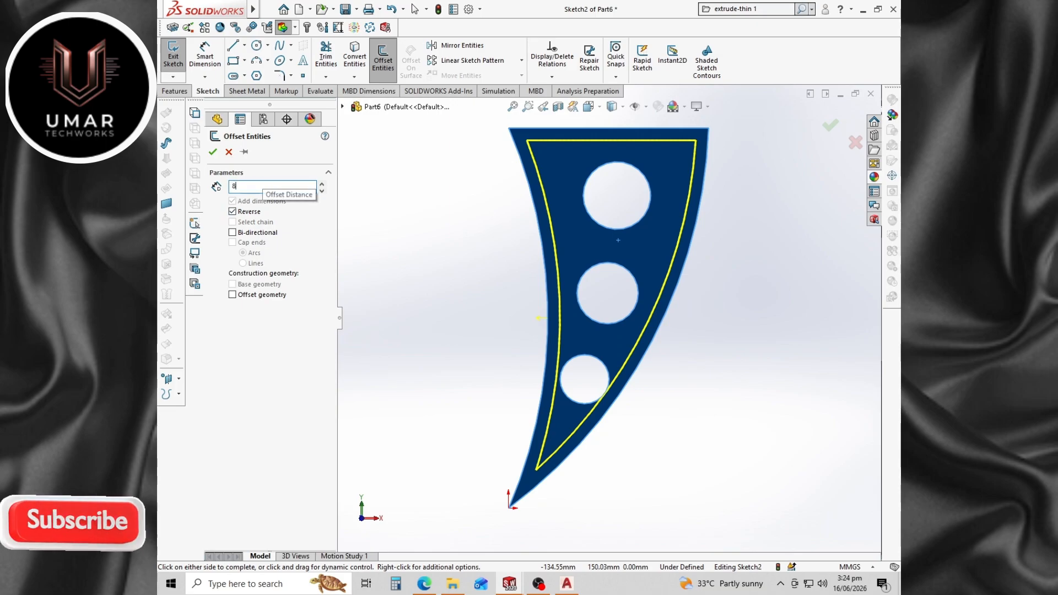
text(8)
key(Return)
click(213, 152)
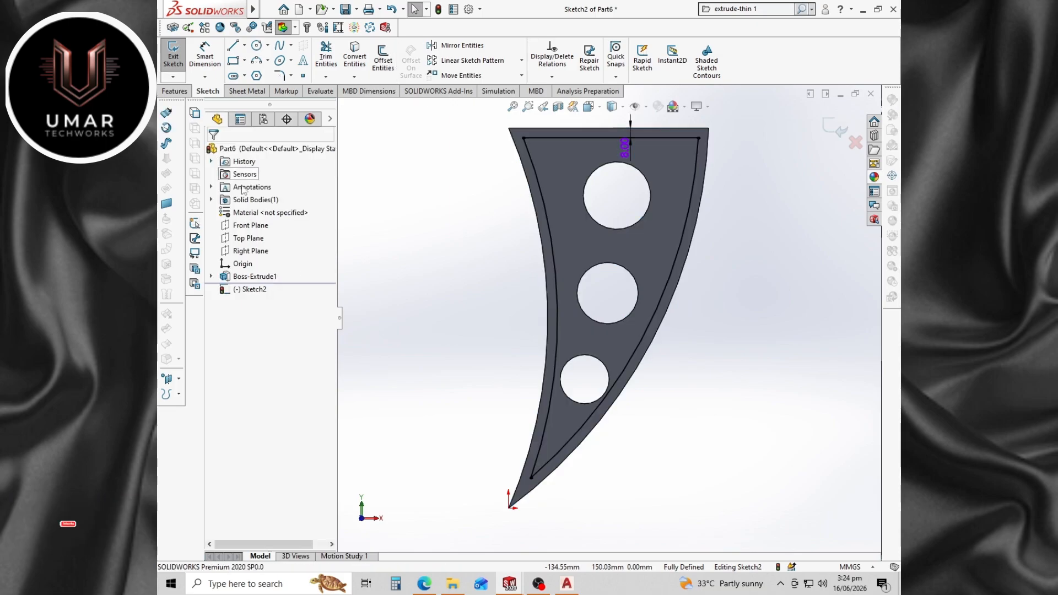
Convert the circular edges of the three holes into sketch entities.
scroll(620, 231, down, 1)
scroll(622, 235, up, 1)
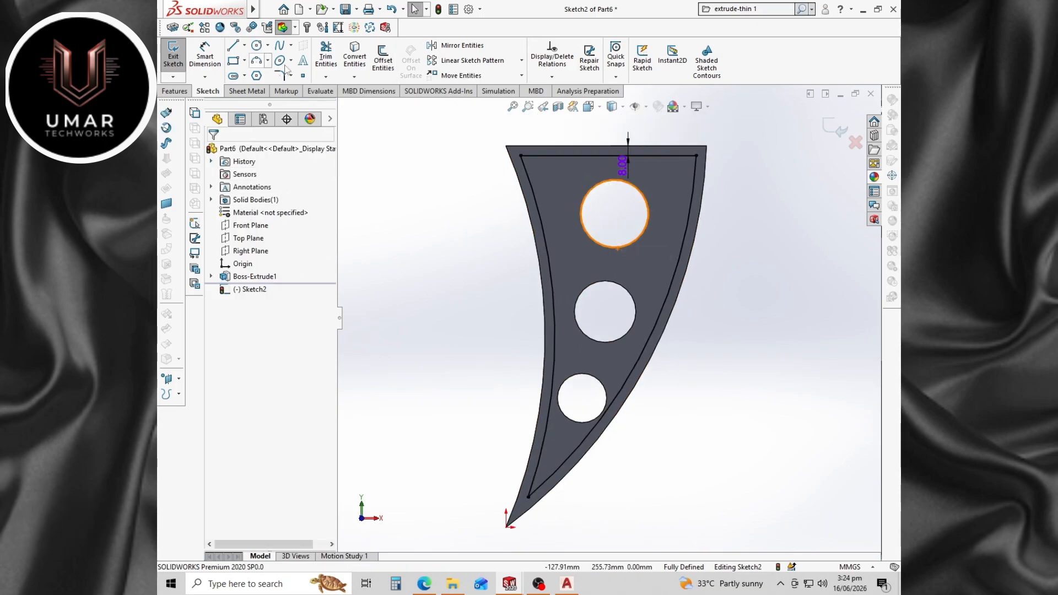
click(355, 60)
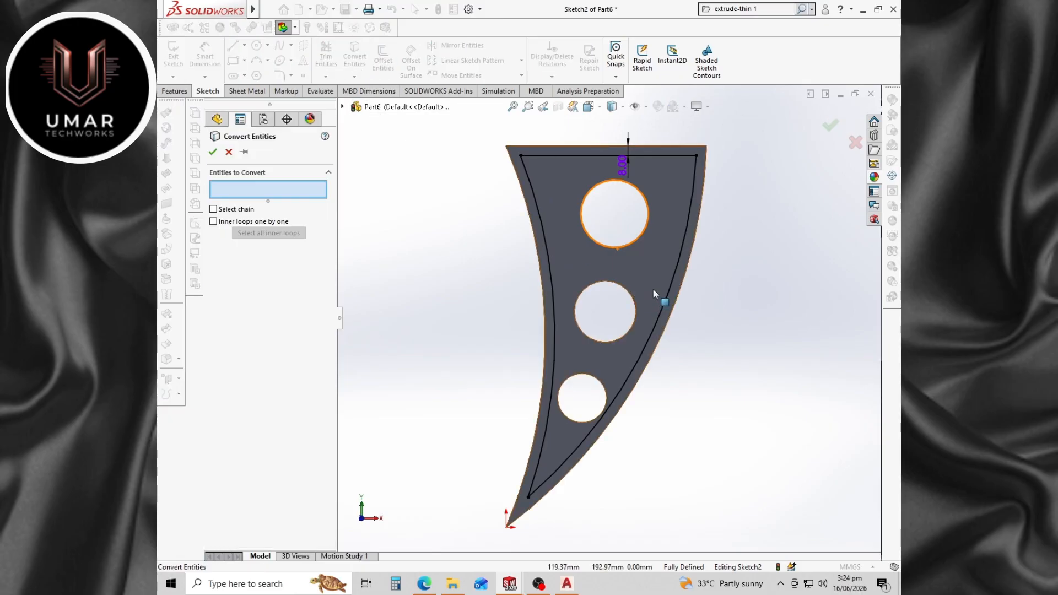
click(637, 246)
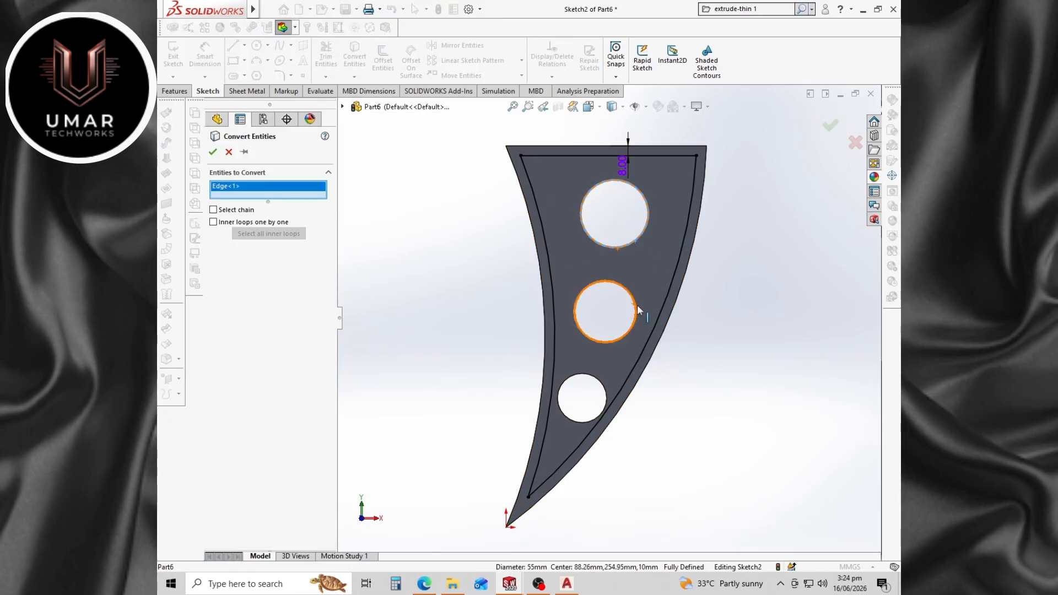
click(637, 307)
click(607, 403)
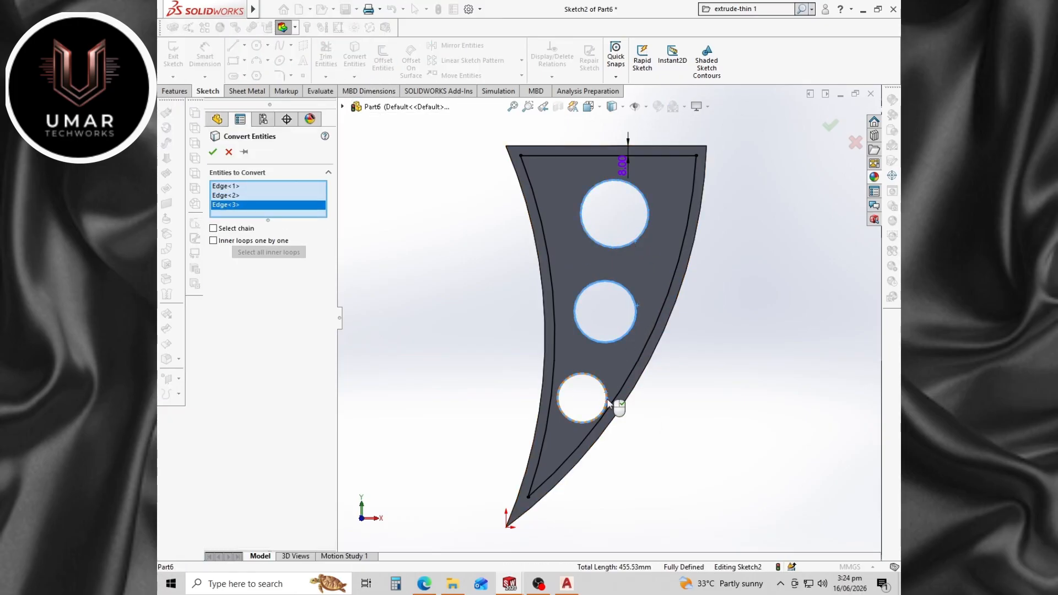
click(213, 152)
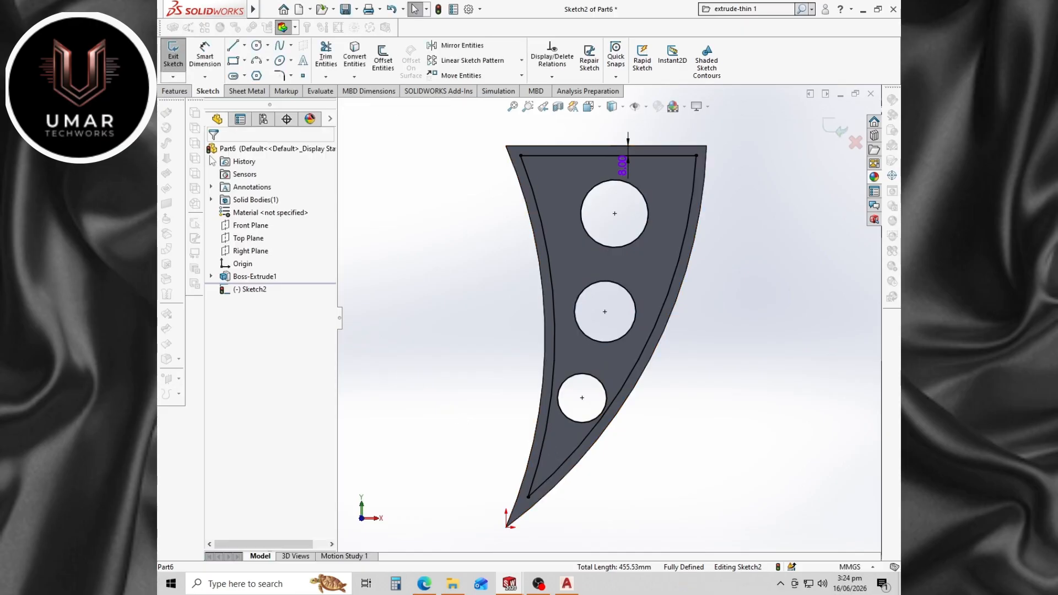
Extrude the offset profile with its three holes 70 mm outward from the plate's front face, merged with the plate.
click(175, 91)
click(177, 57)
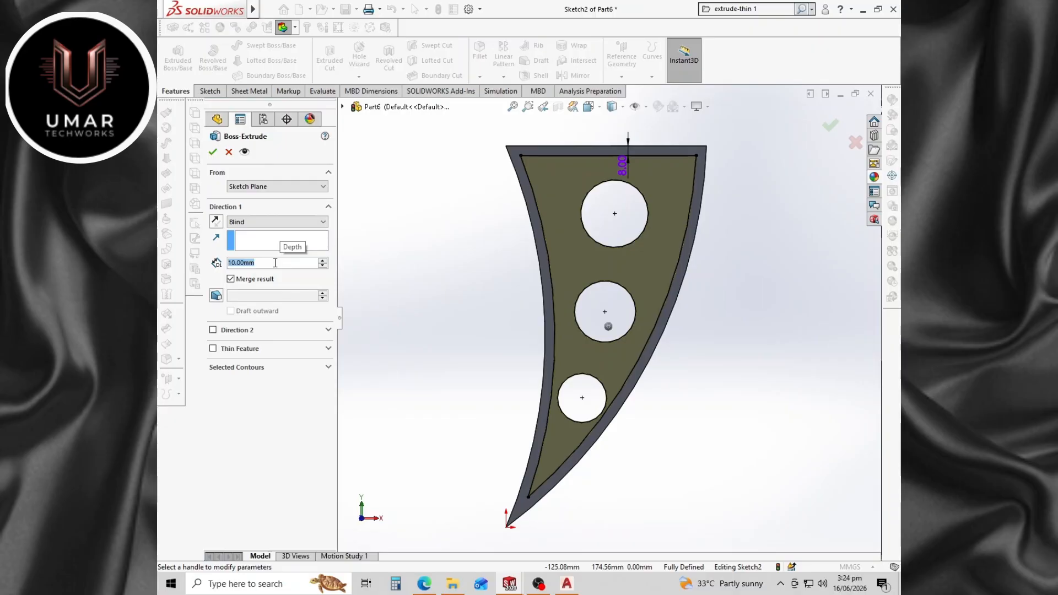
text(70)
key(Return)
middle_drag(665, 469, 601, 496)
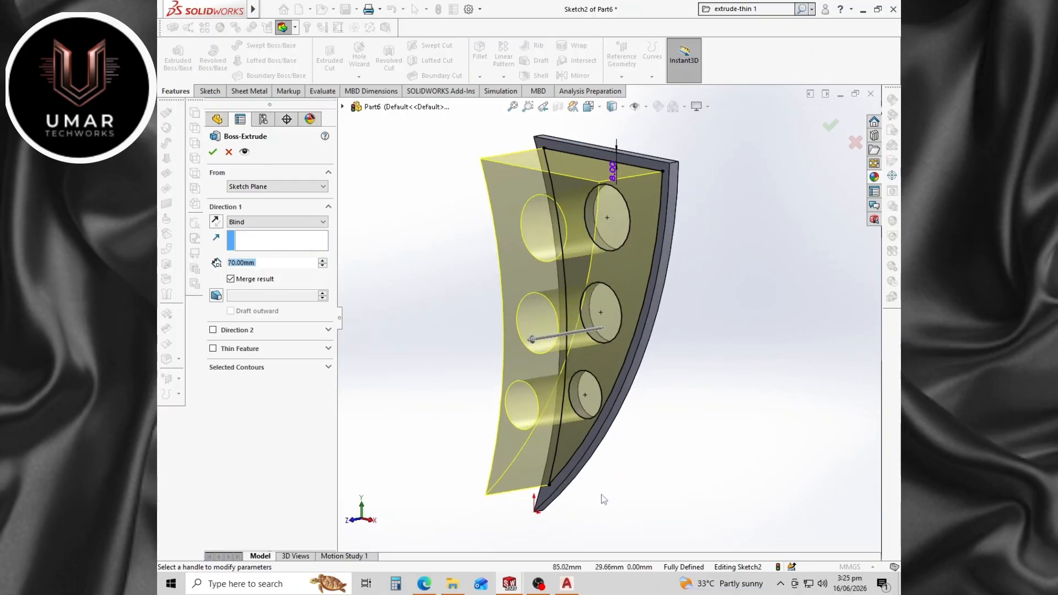
click(213, 153)
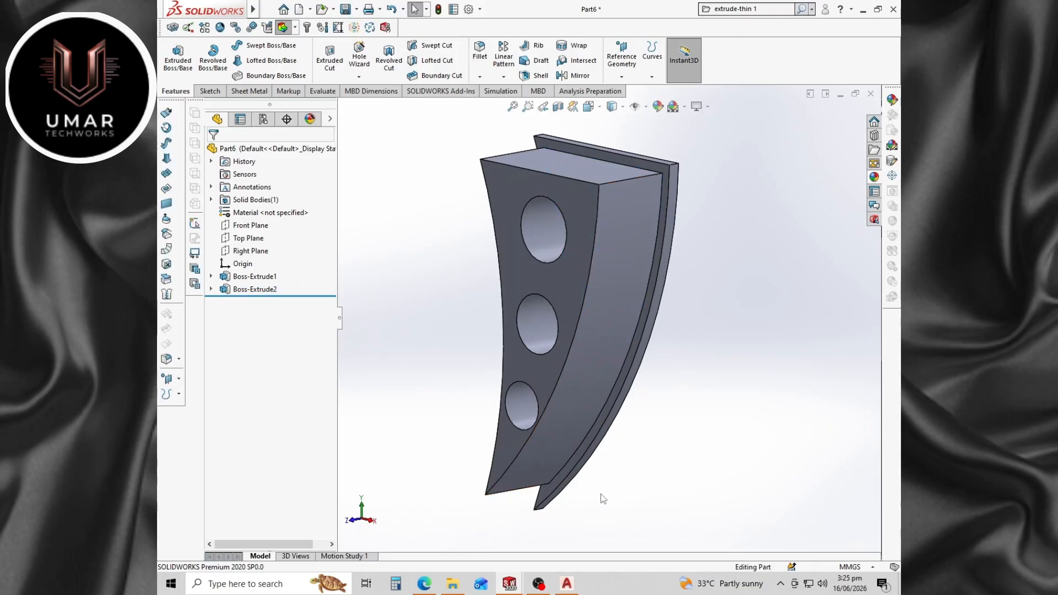
Start a sketch on the front face of the raised body and convert the face's outline into sketch entities.
middle_drag(601, 494, 782, 449)
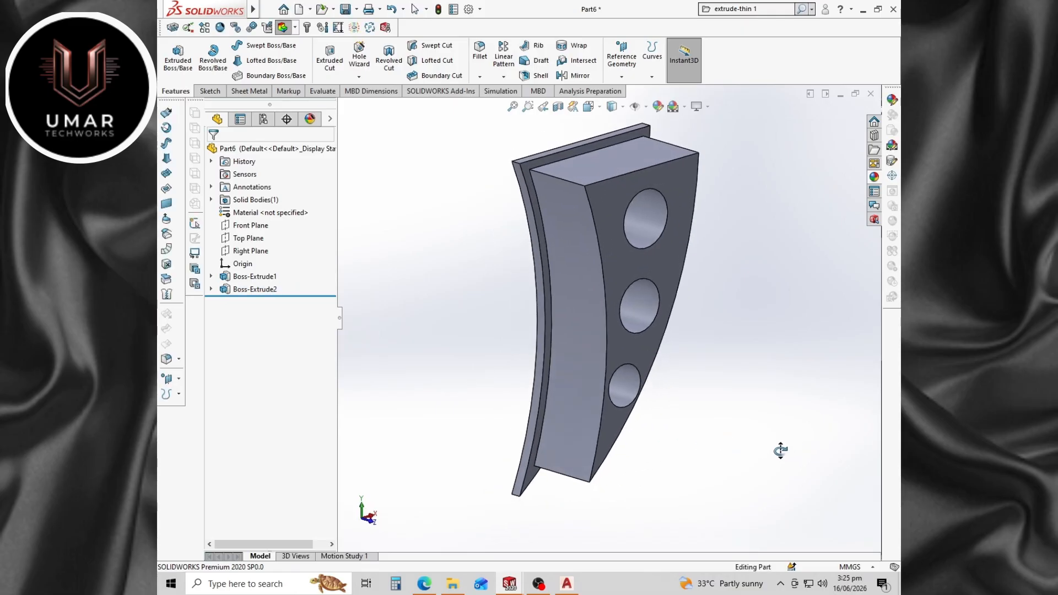
right_click(660, 269)
click(746, 253)
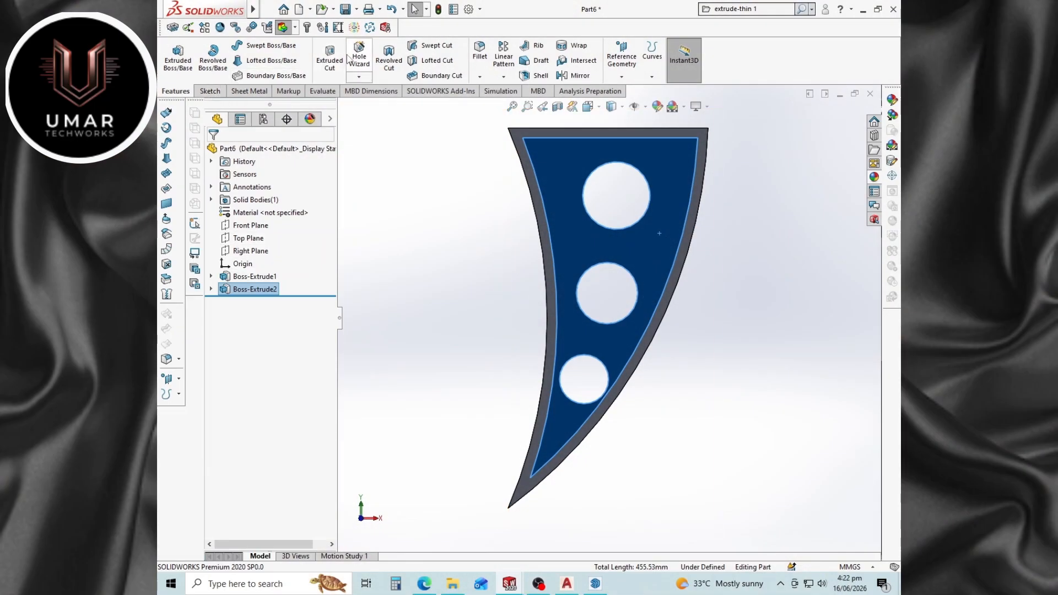
click(207, 91)
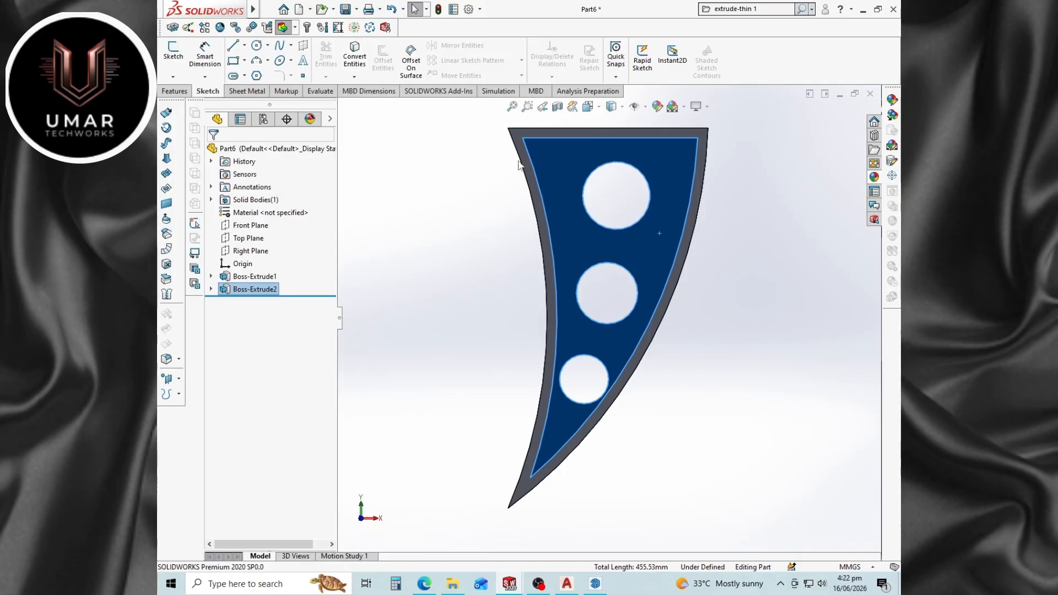
right_click(596, 238)
click(622, 220)
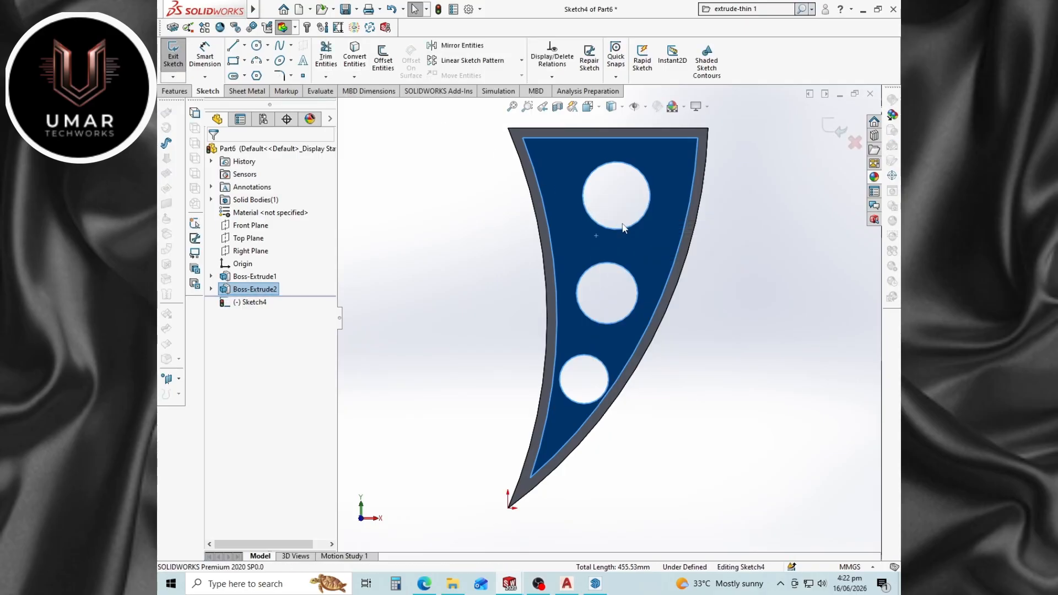
click(354, 55)
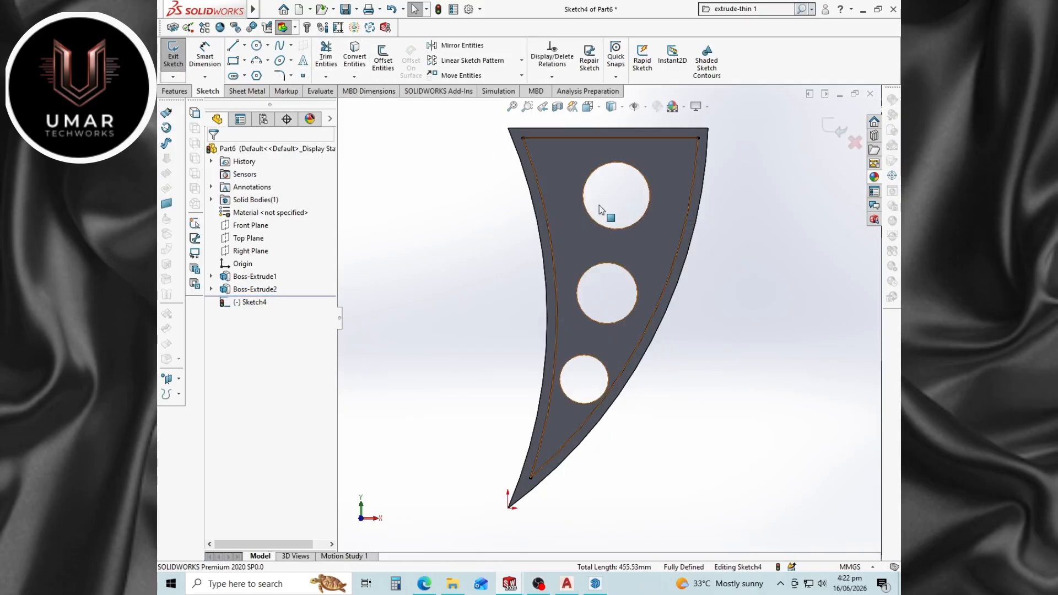
Convert the outer outline of the rear plate into the same sketch.
click(699, 207)
click(687, 129)
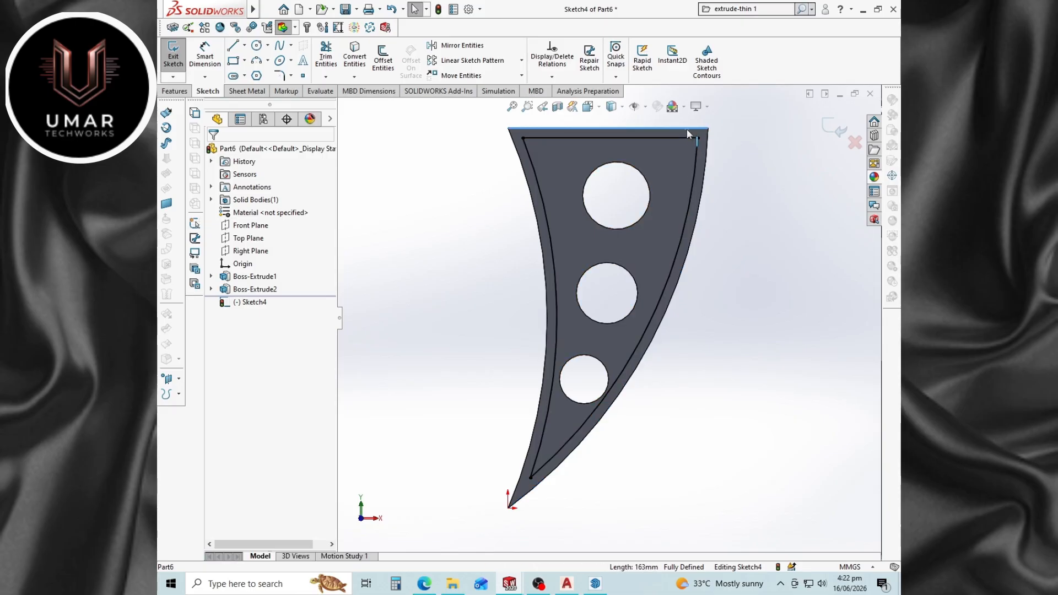
click(264, 276)
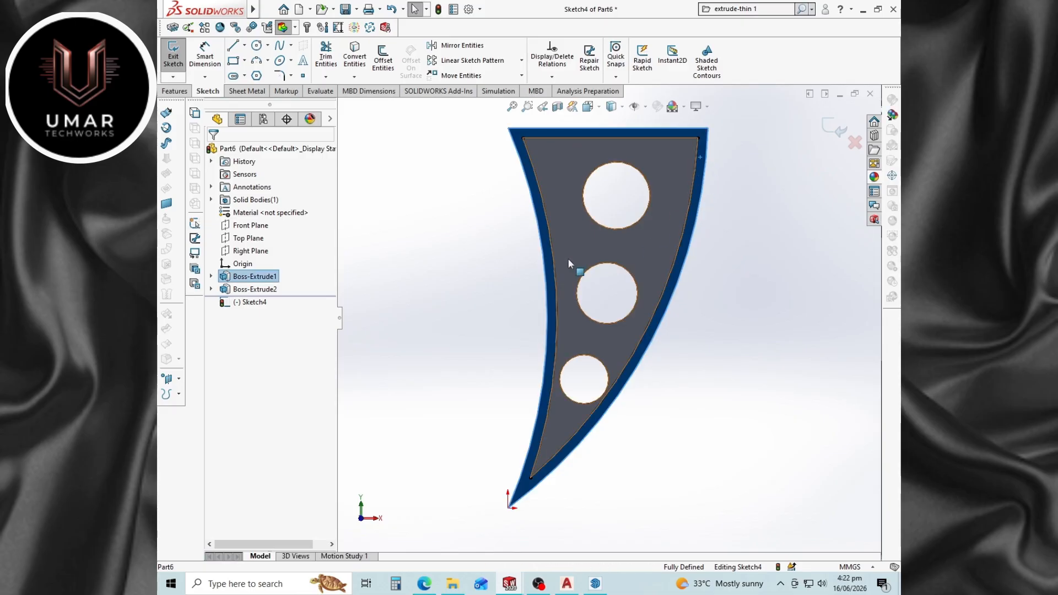
click(355, 55)
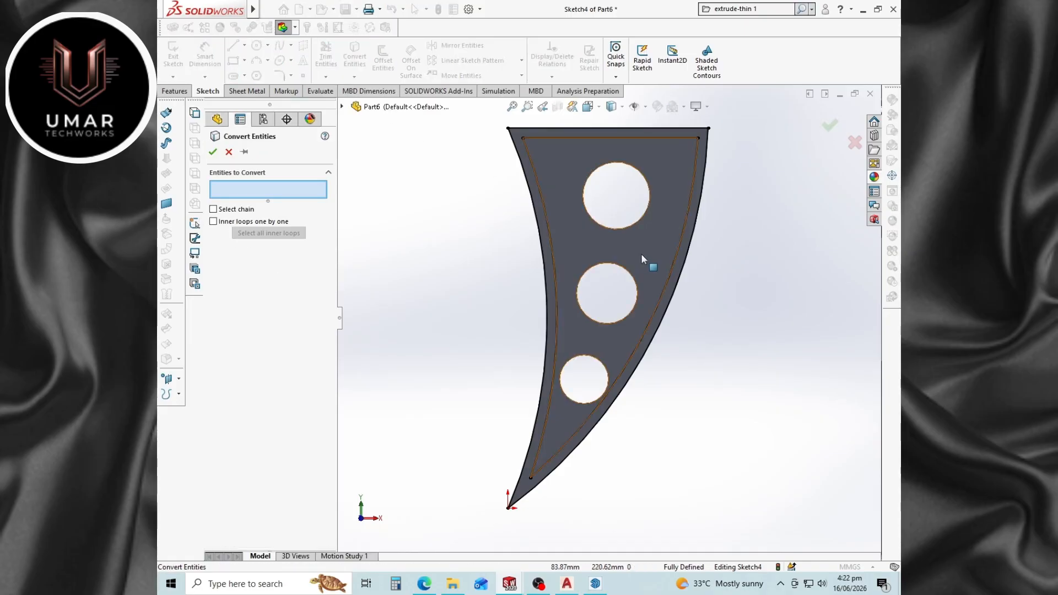
Convert the plate's exposed rim face and the circular edges of the three holes into sketch entities.
click(695, 219)
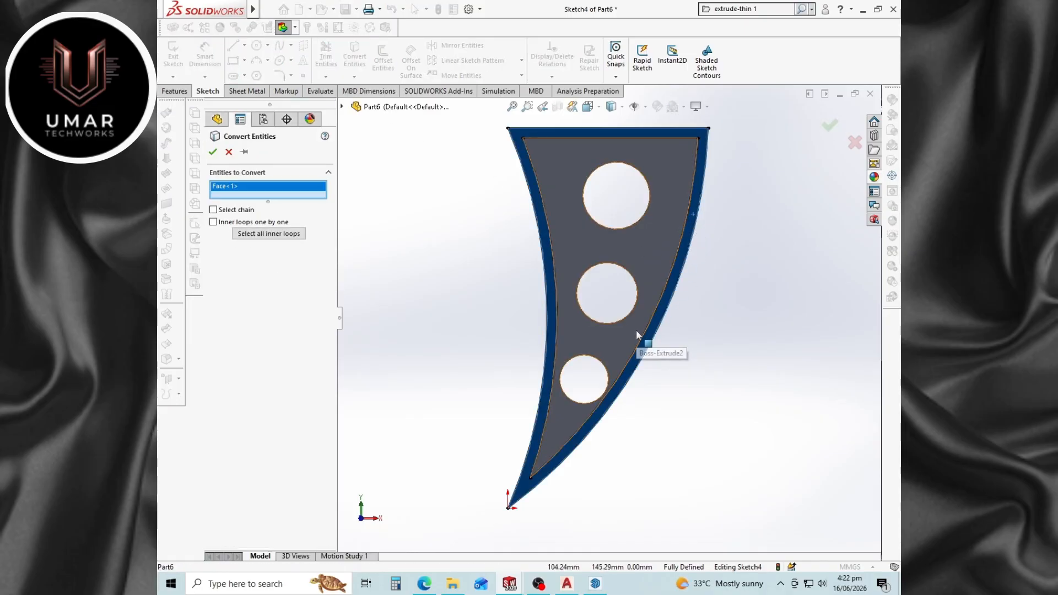
click(609, 227)
click(613, 267)
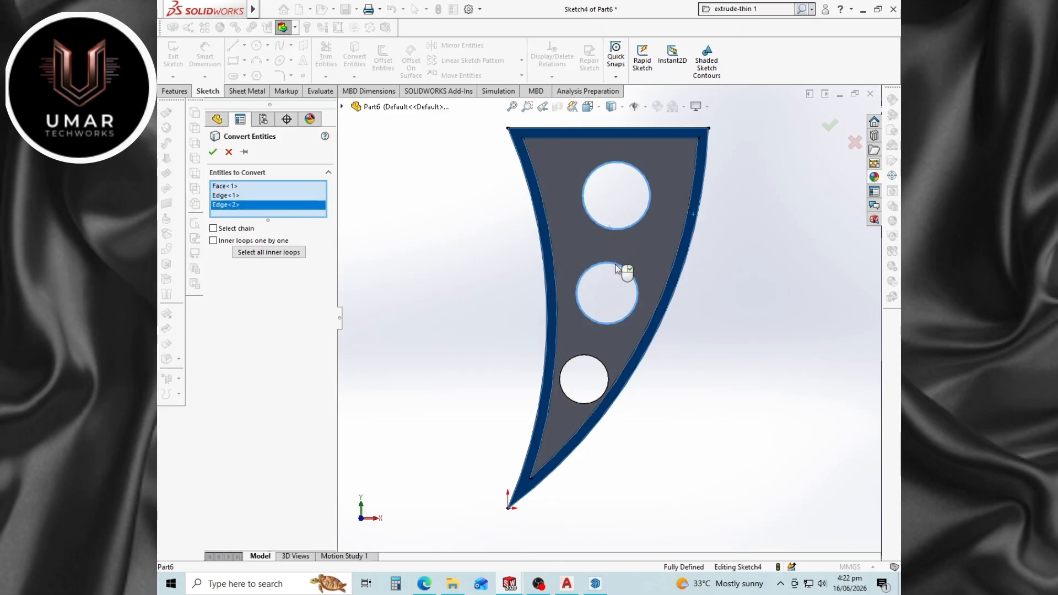
click(590, 356)
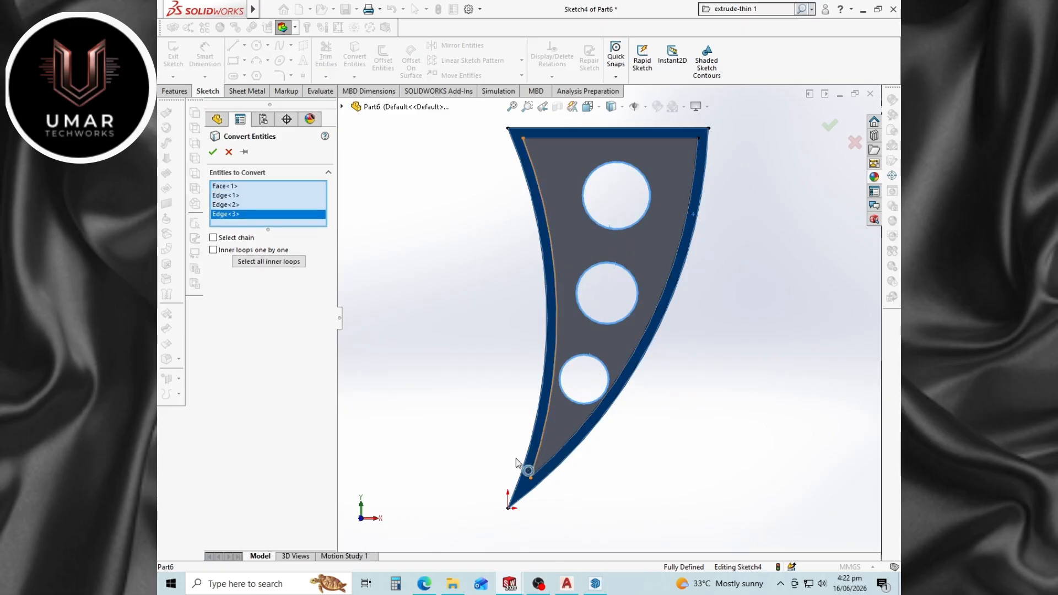
click(213, 152)
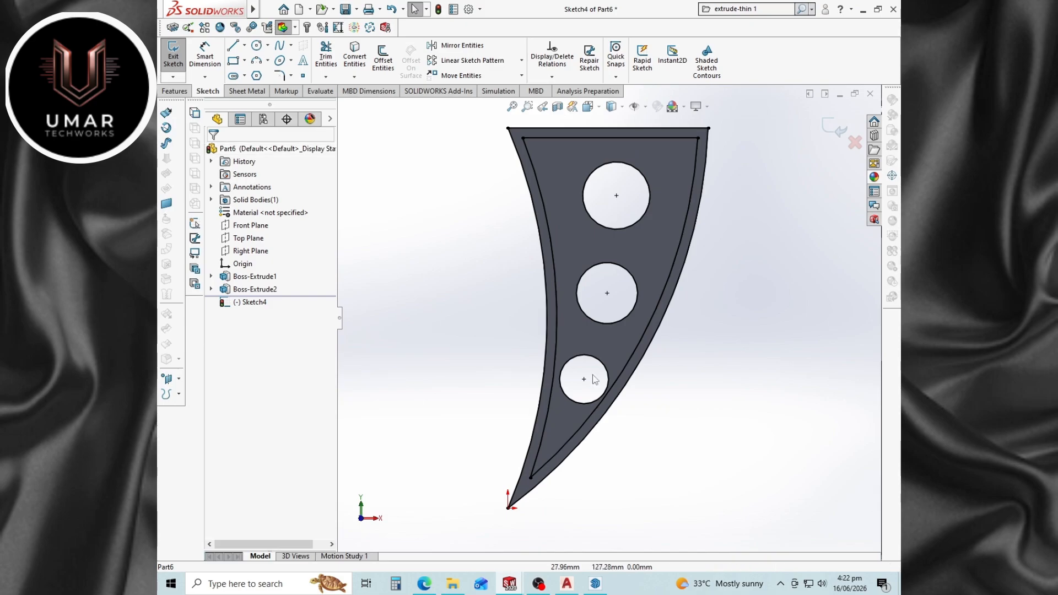
middle_drag(609, 386, 642, 358)
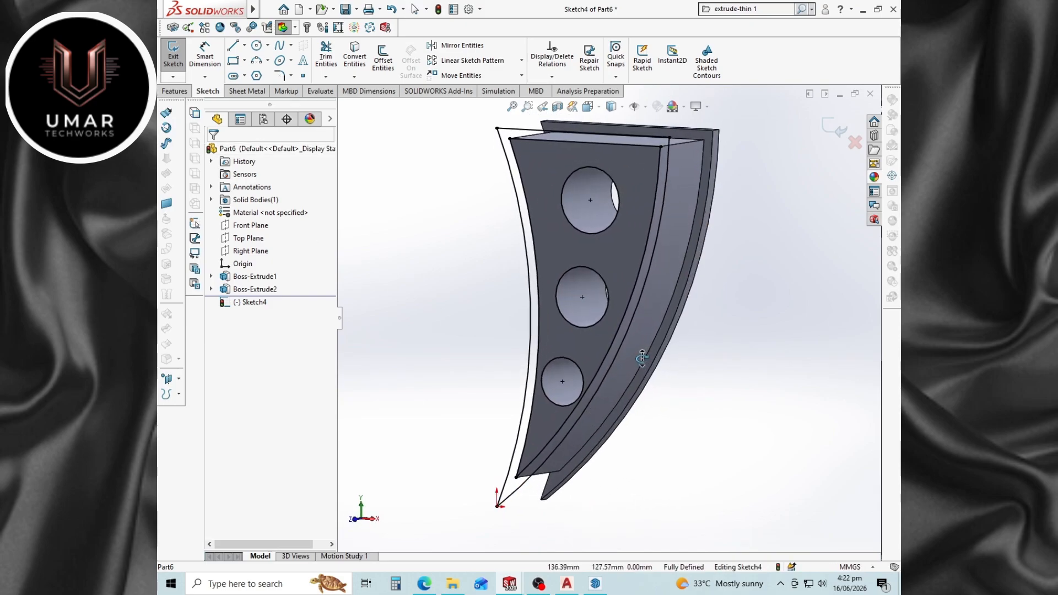
Extrude the side plate's outline band and inner region 10 mm, keeping the three holes open and merging with the body.
click(174, 91)
click(178, 58)
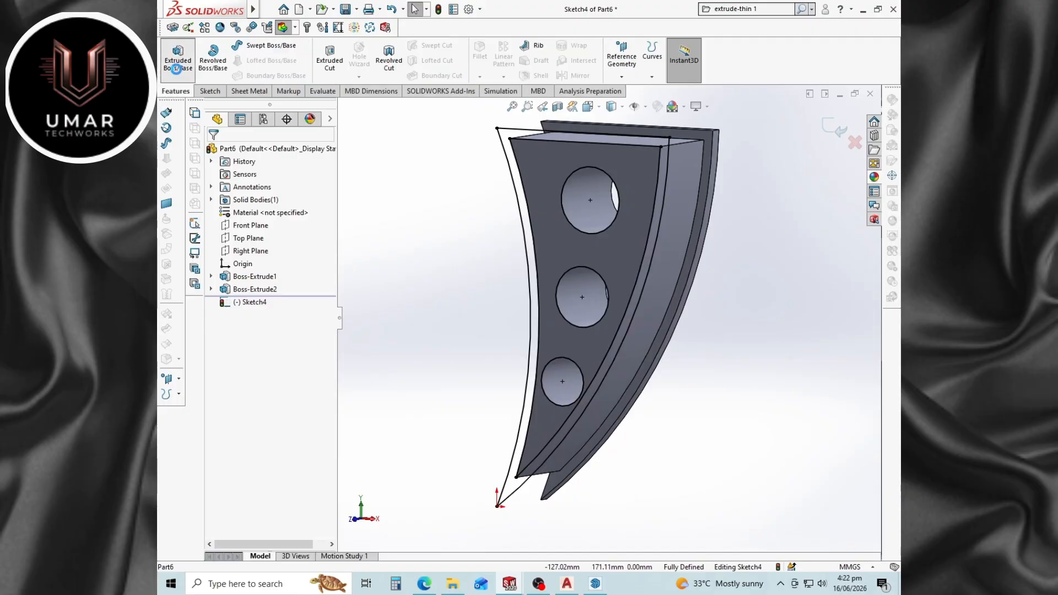
click(553, 242)
click(504, 141)
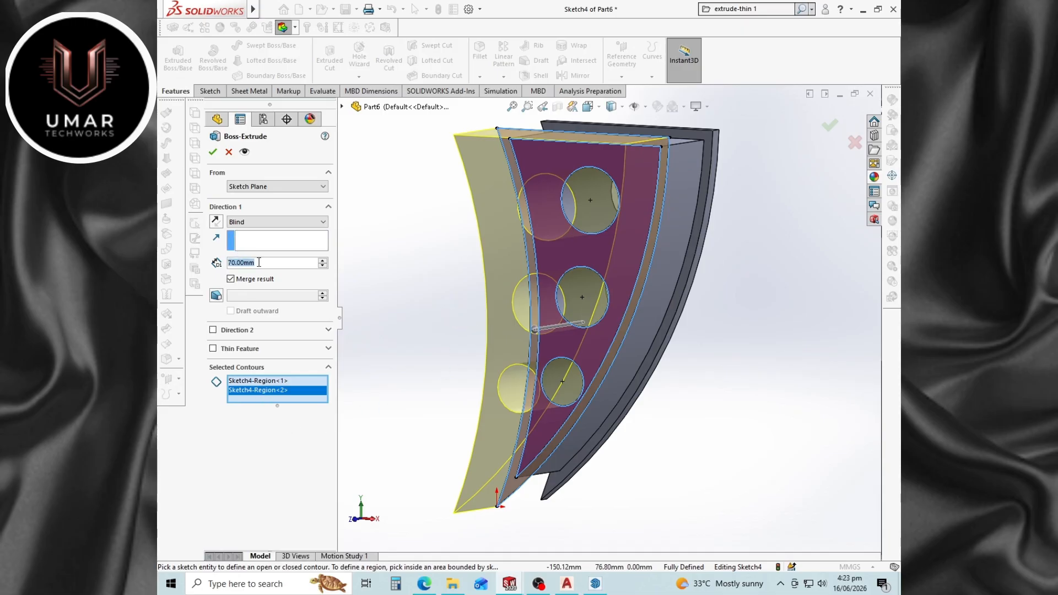
text(10)
key(Return)
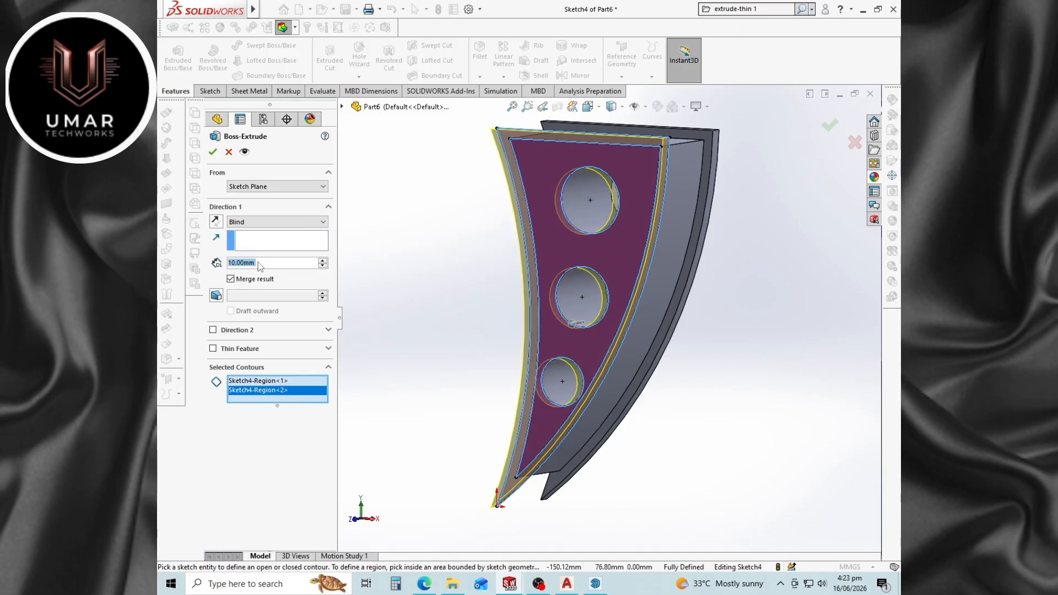
click(214, 152)
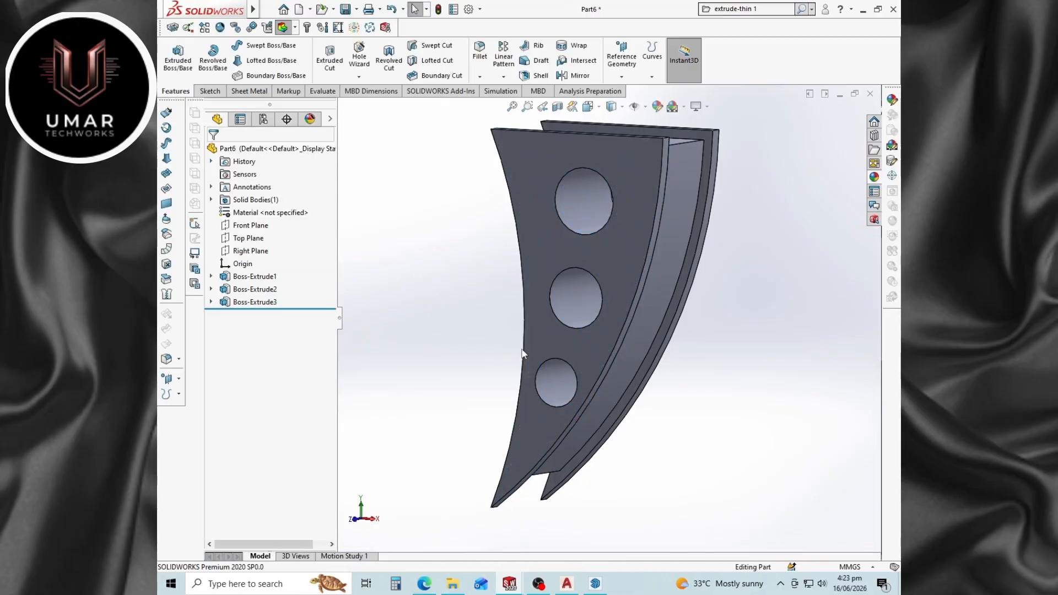
key(z)
middle_drag(525, 355, 795, 397)
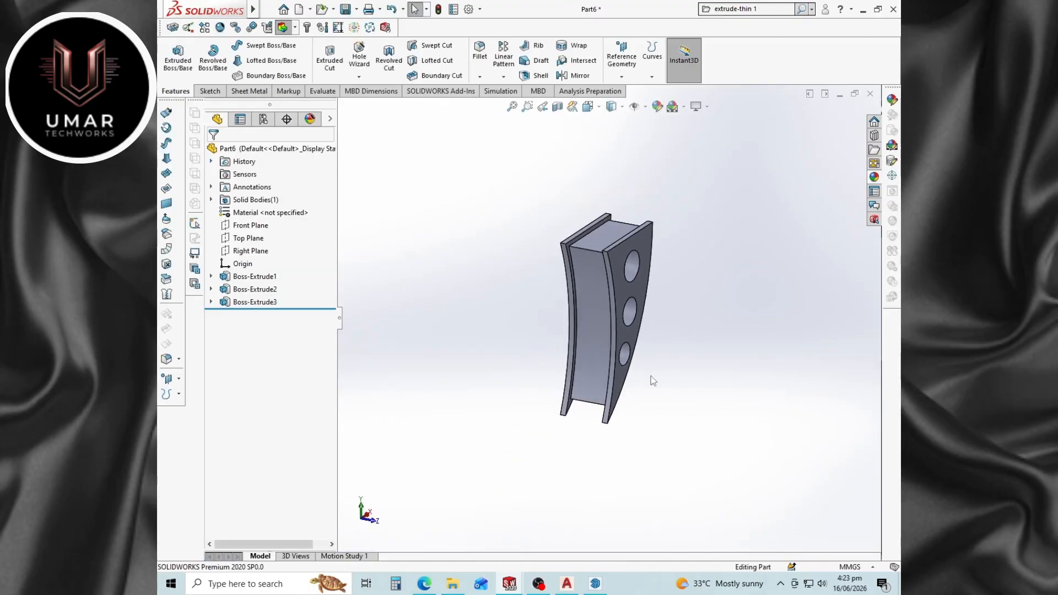
middle_drag(651, 382, 572, 379)
right_click(606, 341)
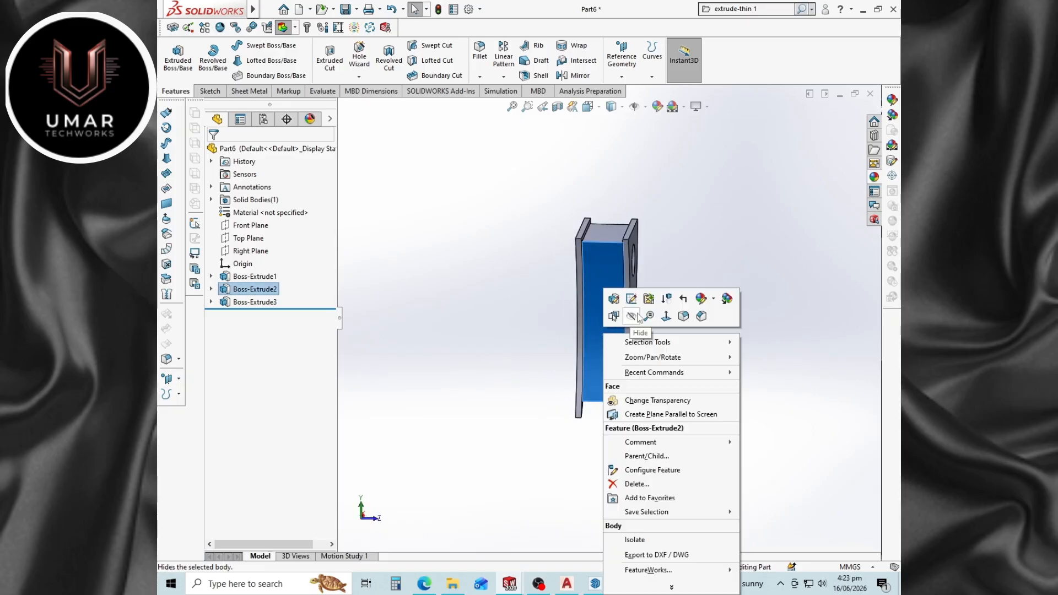
click(665, 316)
middle_drag(665, 317, 713, 196)
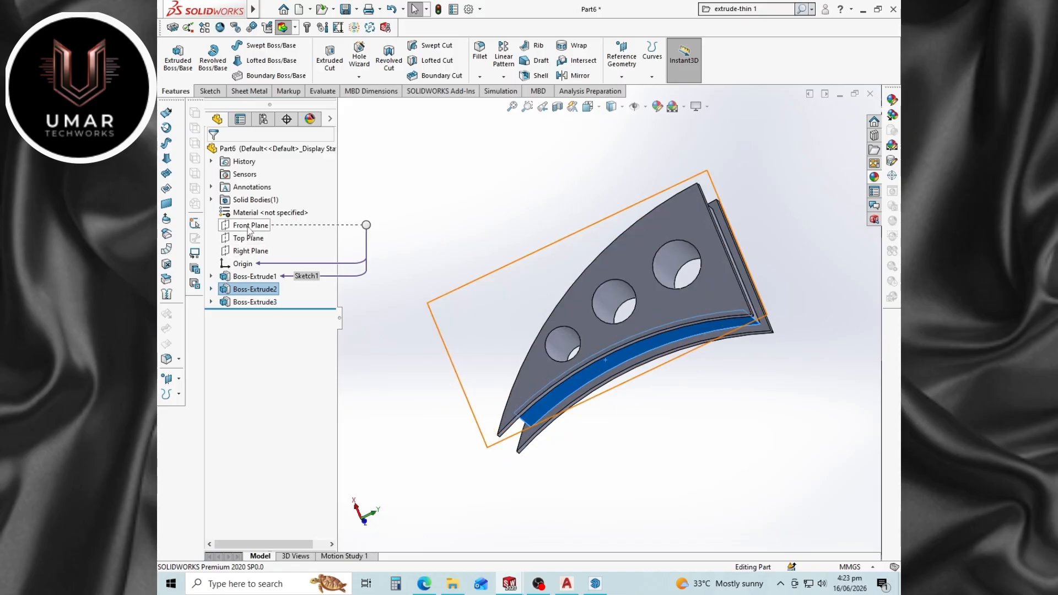
Start a sketch on the Right Plane and draw a horizontal line joining the midpoints of the part's two outer vertical edges.
click(251, 251)
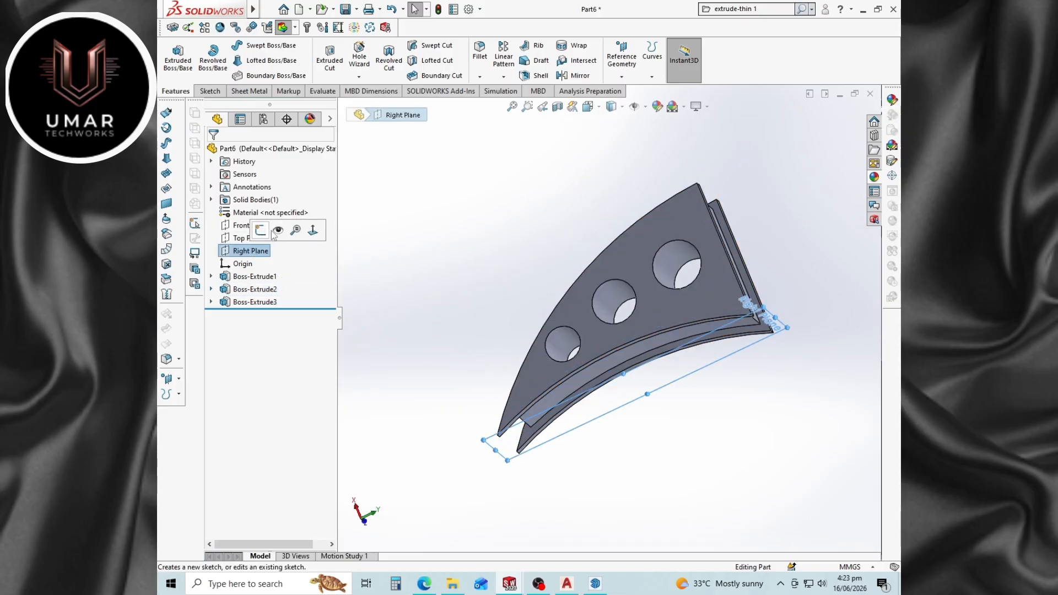
click(312, 230)
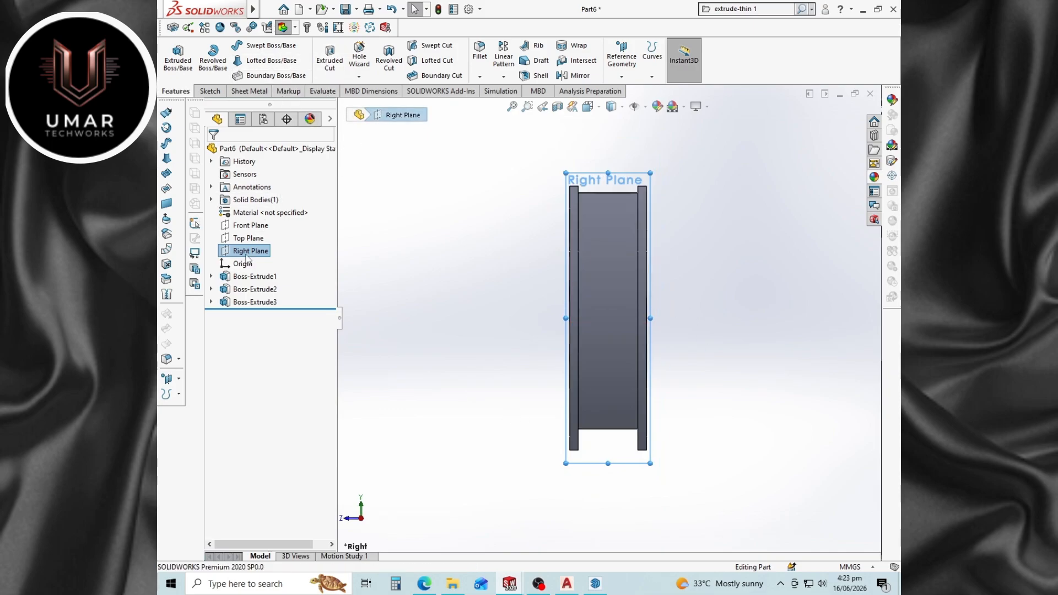
right_click(248, 255)
click(276, 233)
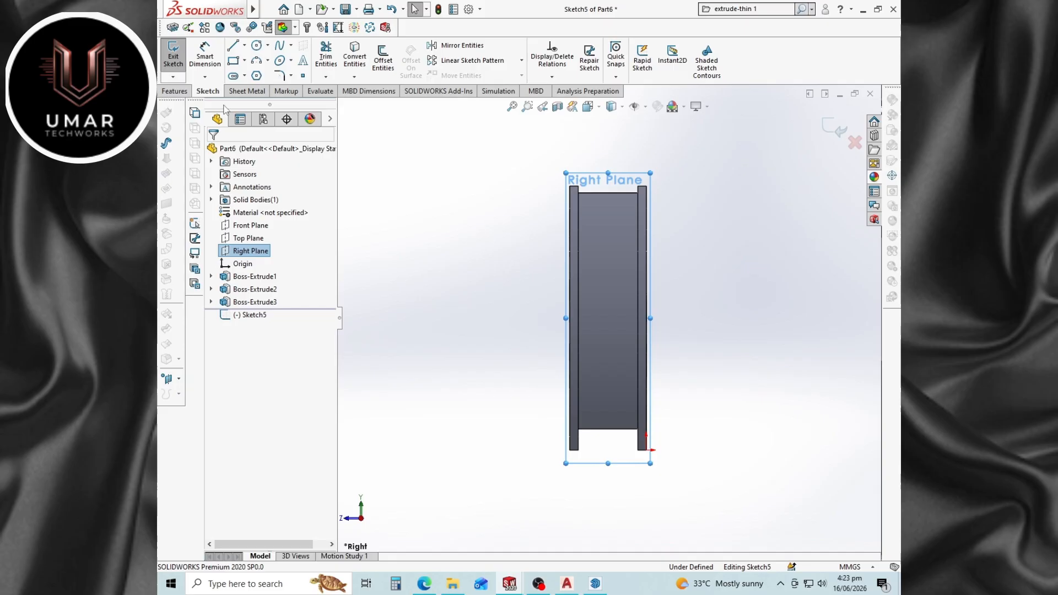
click(234, 48)
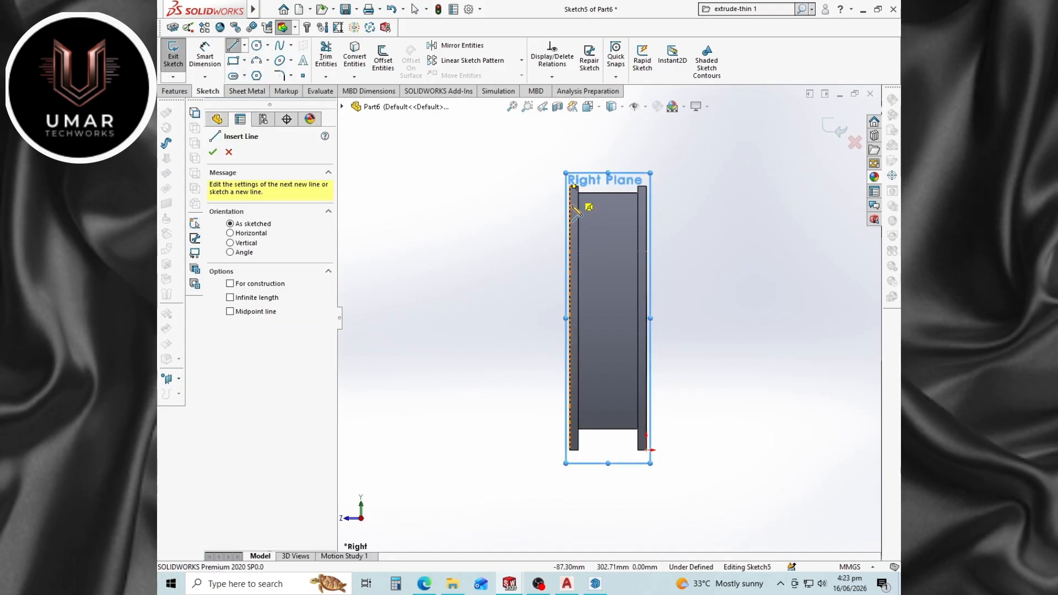
click(570, 318)
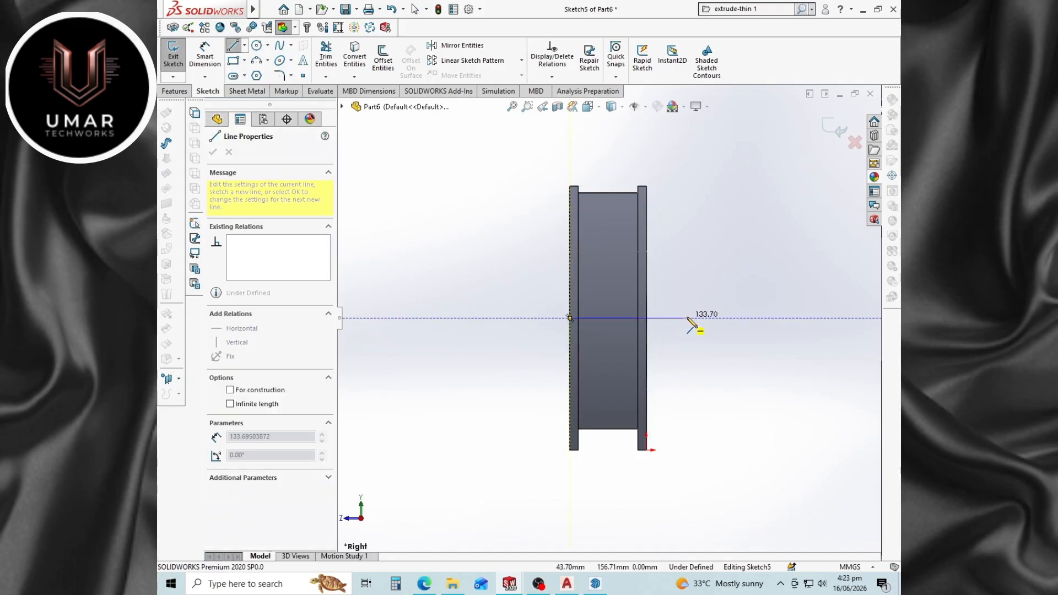
click(647, 318)
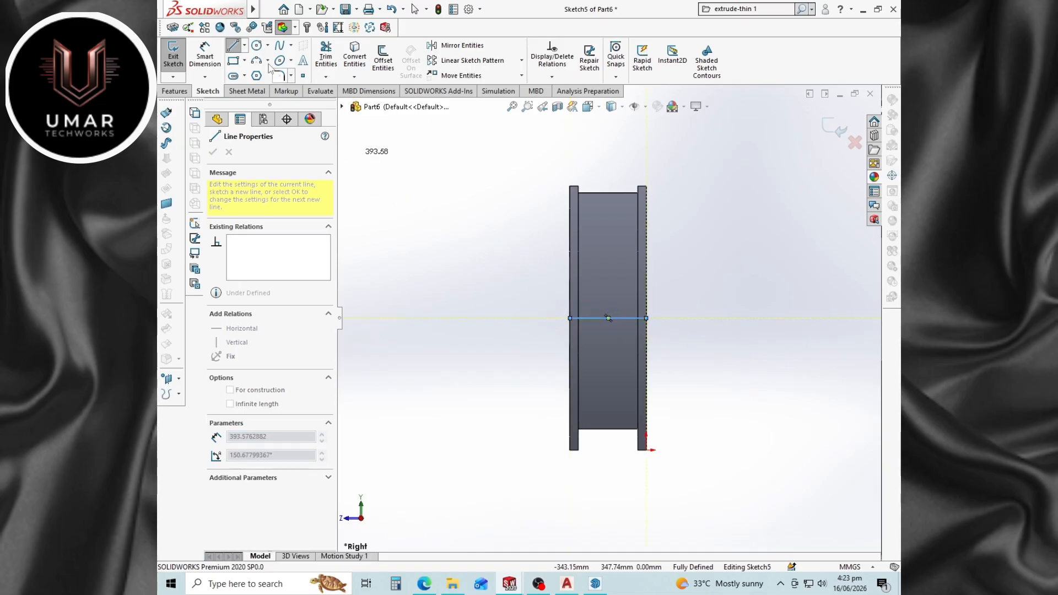
Draw a circle of about 12.6 mm radius centred on the horizontal line's midpoint.
click(256, 46)
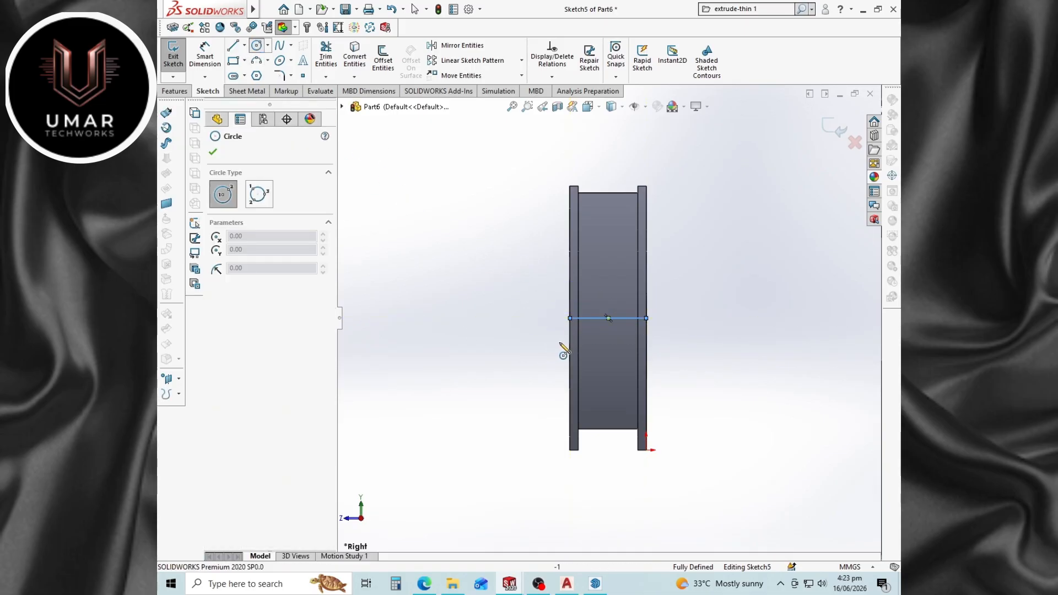
click(607, 319)
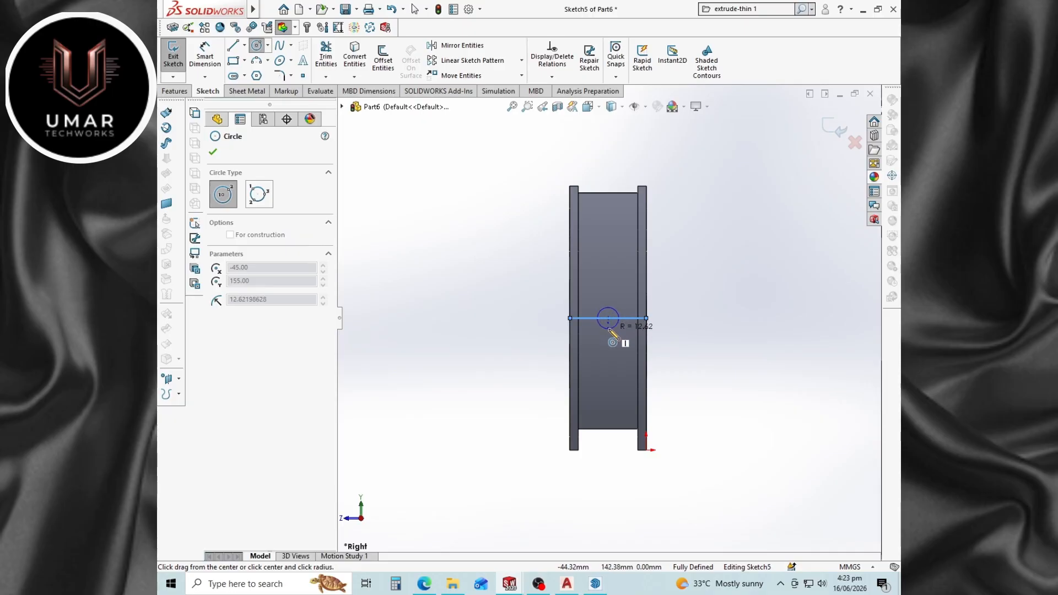
click(610, 329)
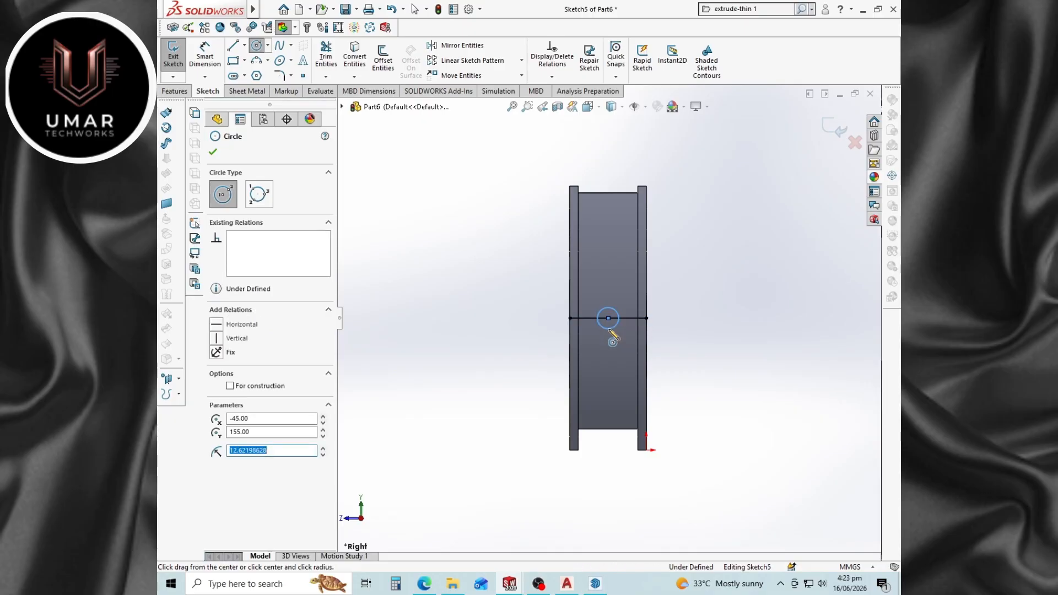
Dimension the circle's diameter and set it to 20 mm.
click(205, 55)
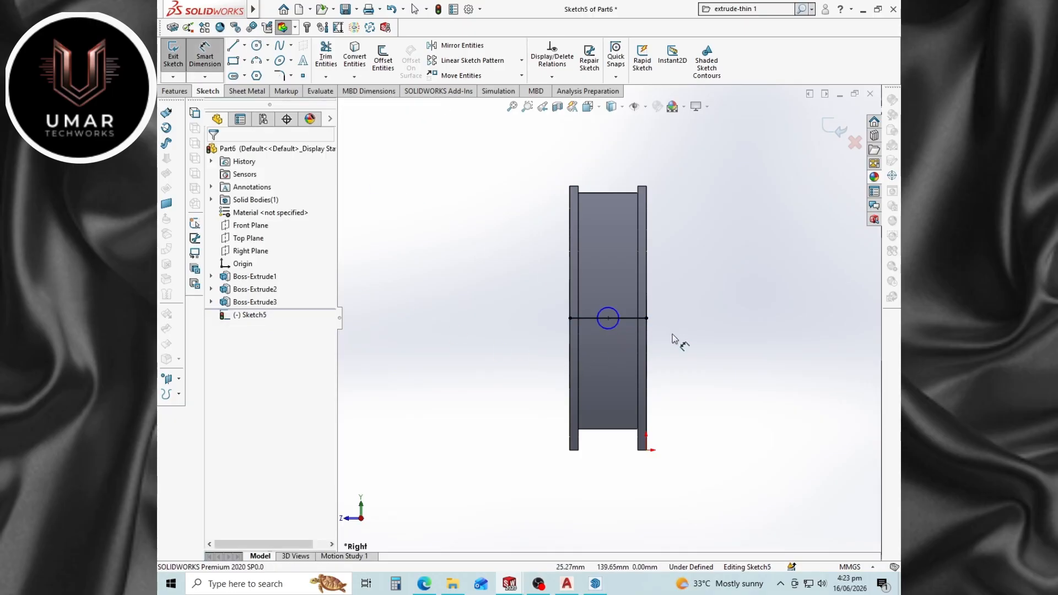
click(617, 329)
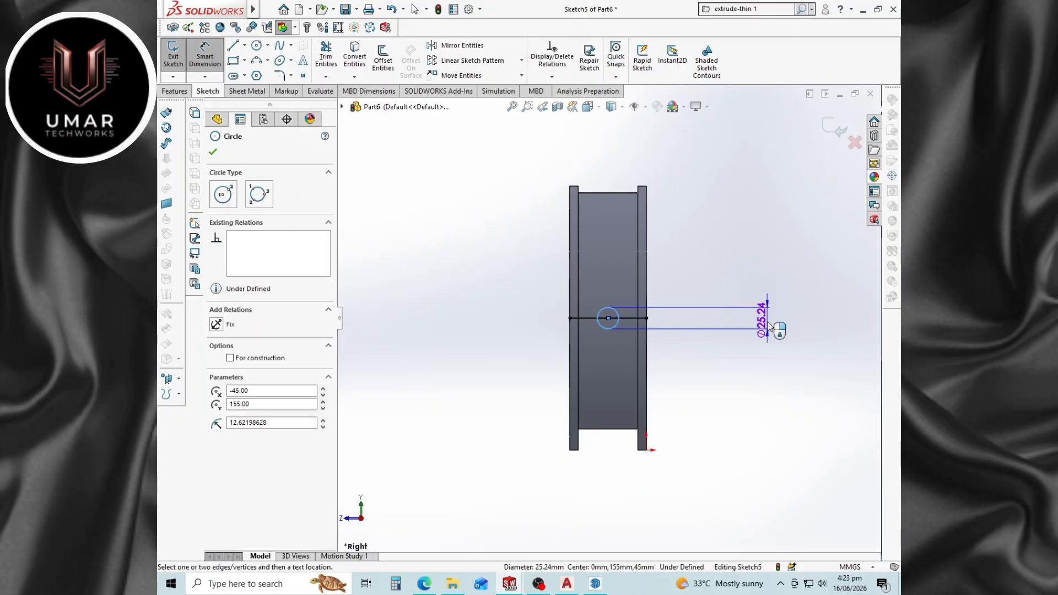
click(770, 321)
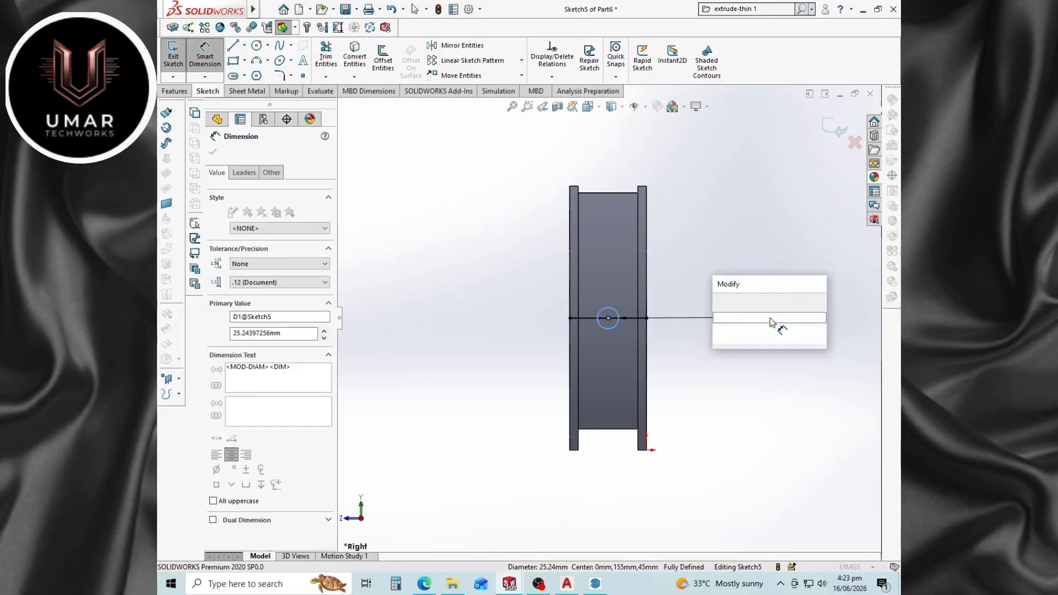
text(20)
key(Return)
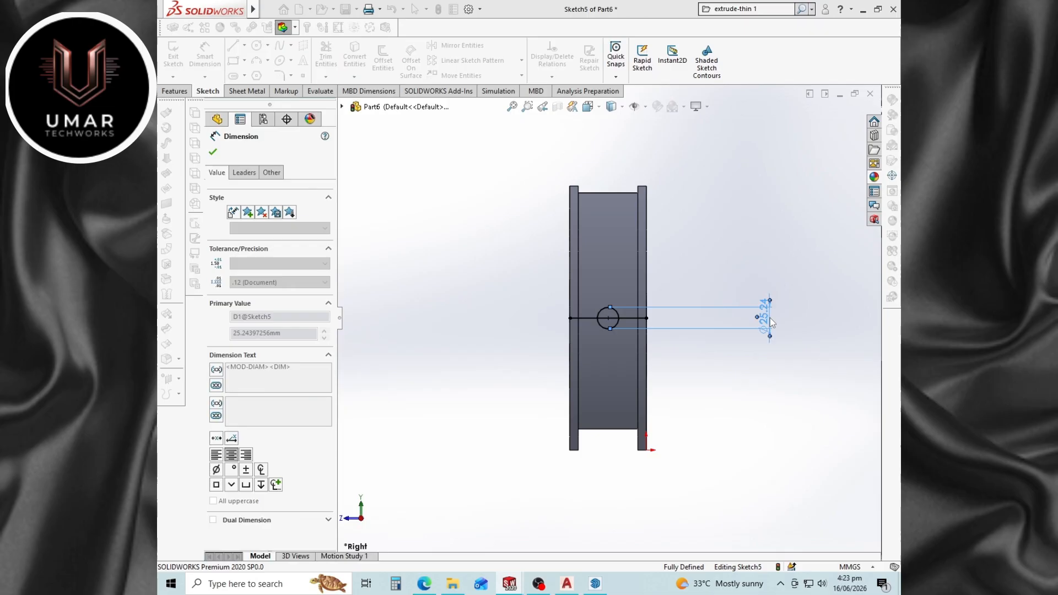
click(213, 152)
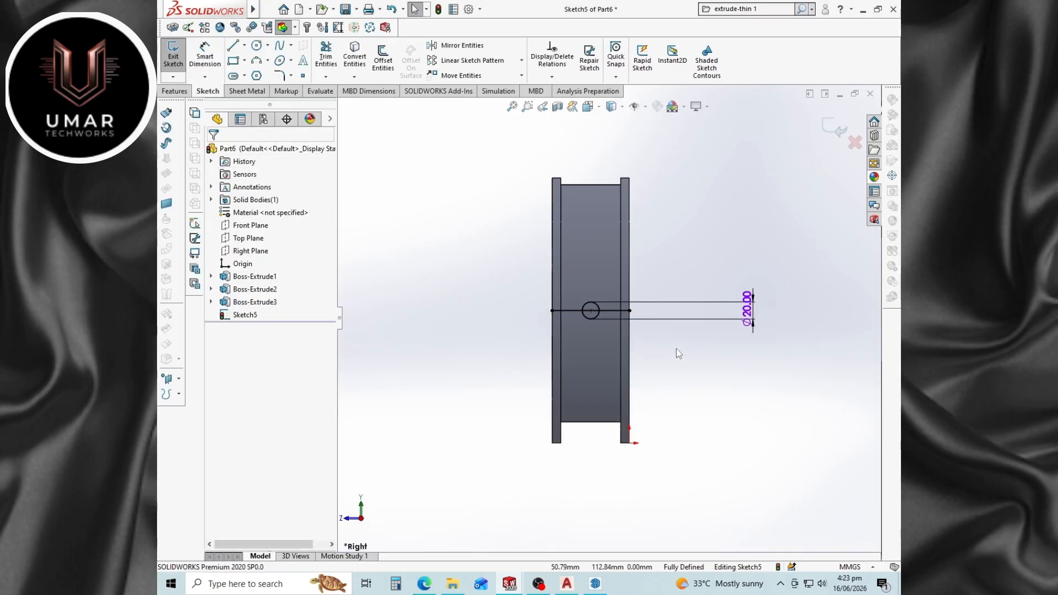
Try an Extruded Cut of the circle with the Through All - Both end condition, picking the circle as the contour.
click(178, 92)
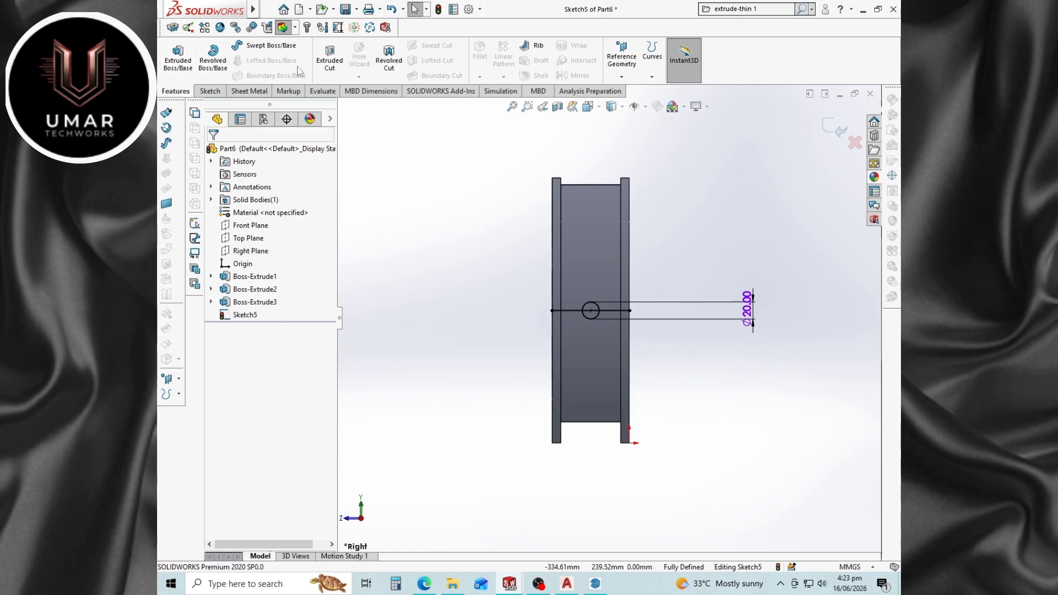
click(326, 58)
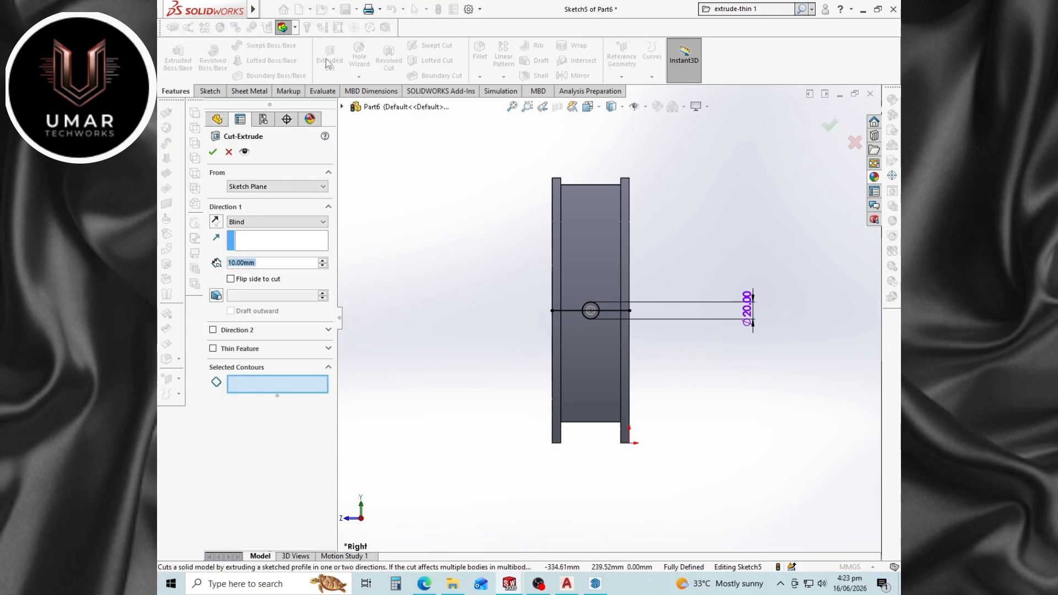
click(260, 221)
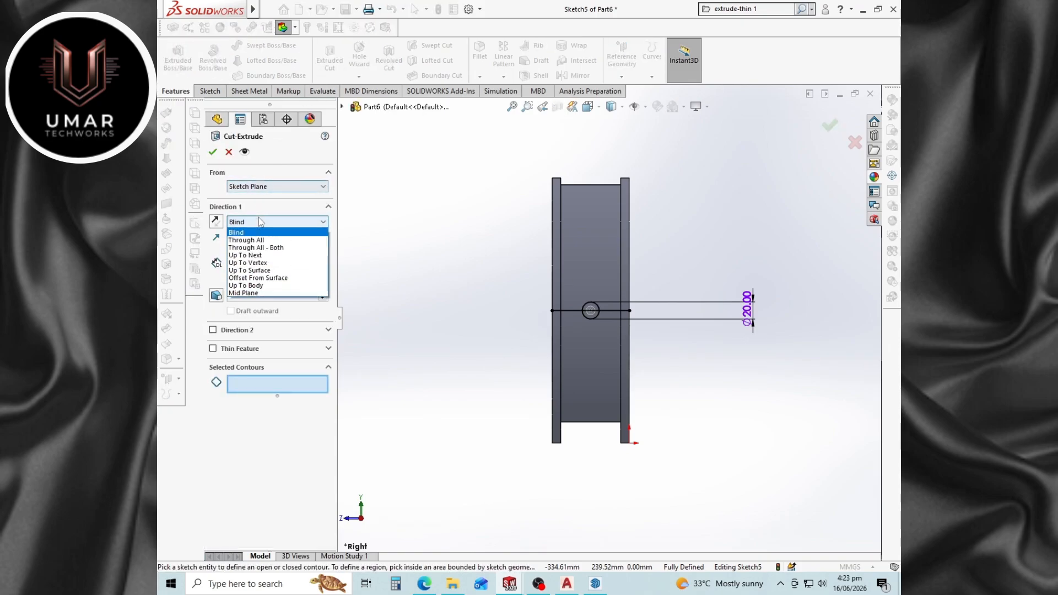
click(264, 249)
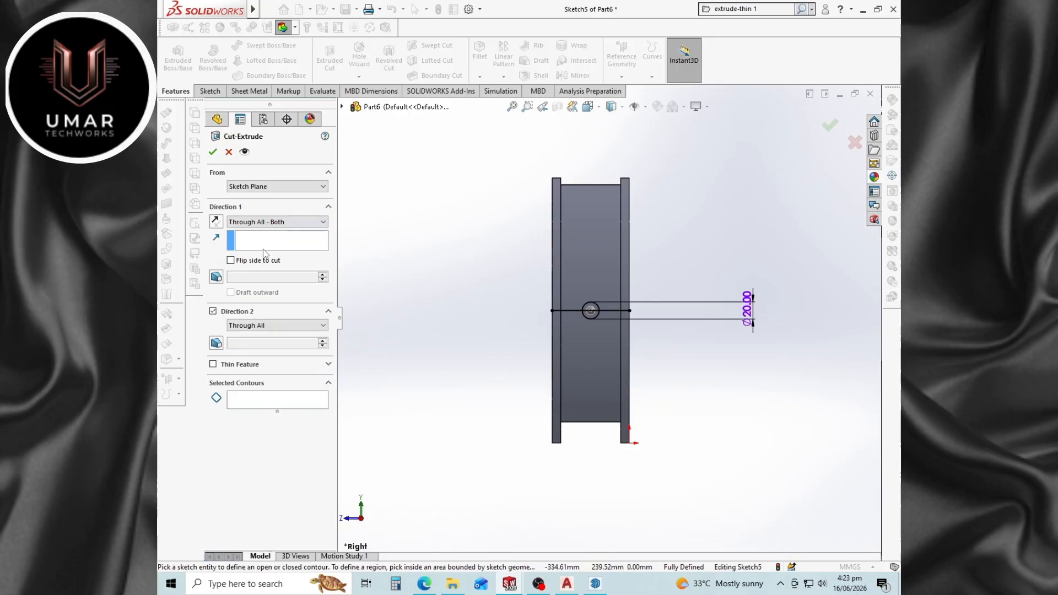
click(214, 153)
click(600, 301)
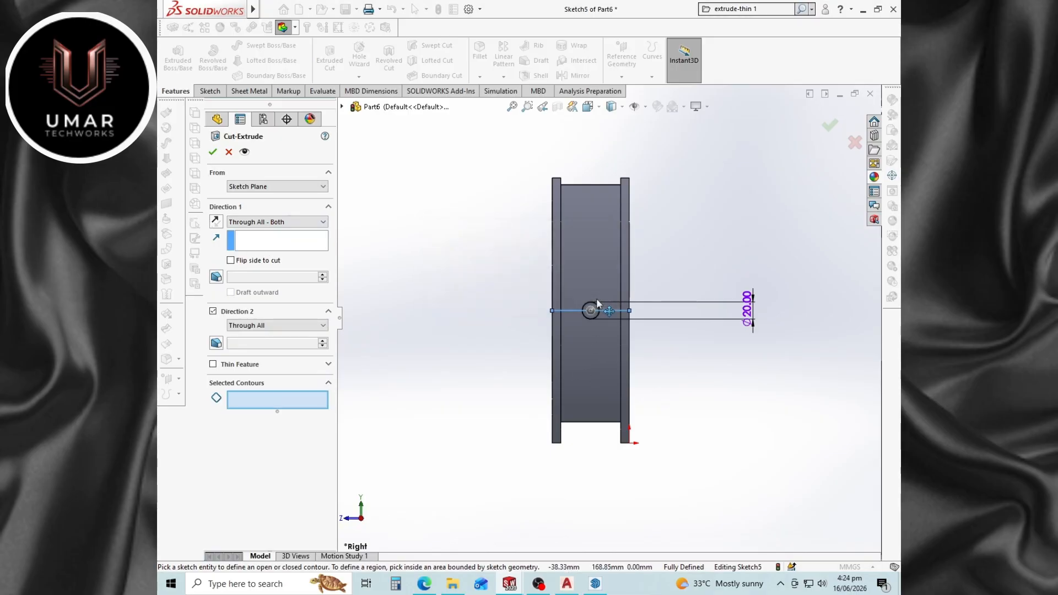
scroll(596, 324, down, 2)
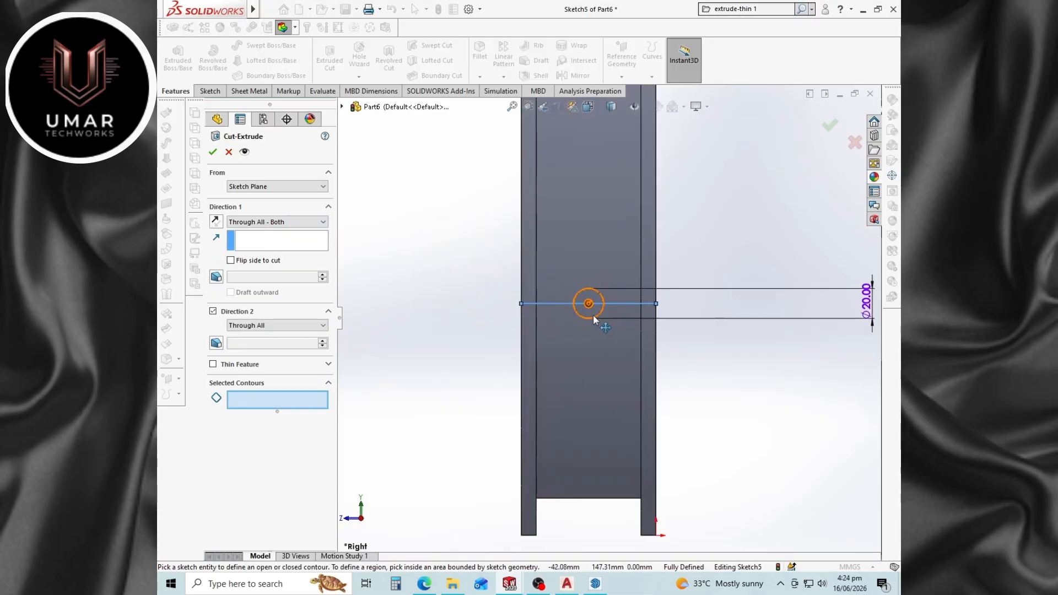
click(590, 312)
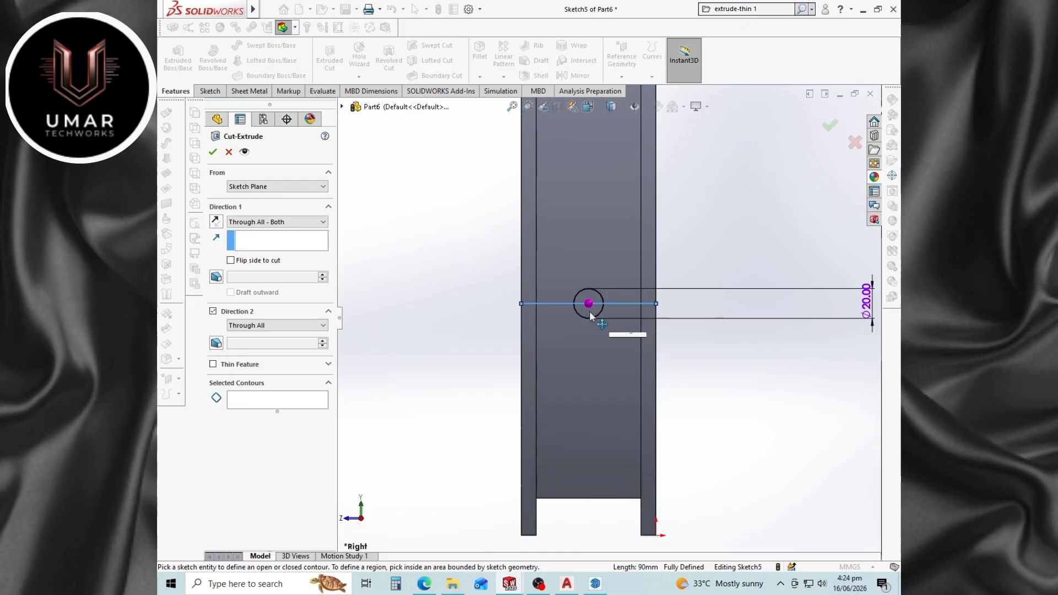
key(Escape)
Delete the horizontal line running through the circle's centre from the sketch.
click(617, 303)
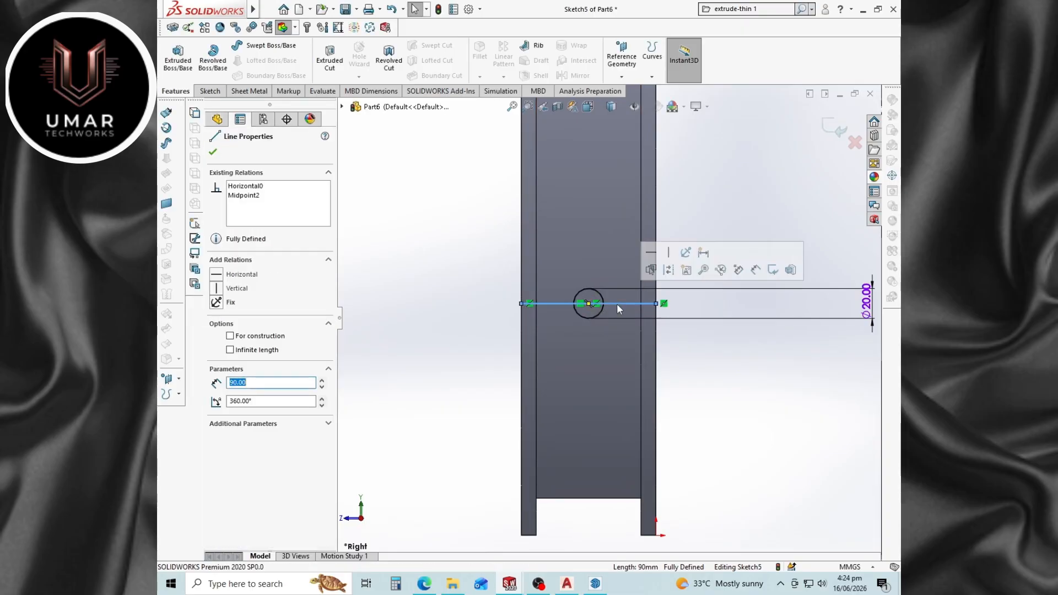
key(Delete)
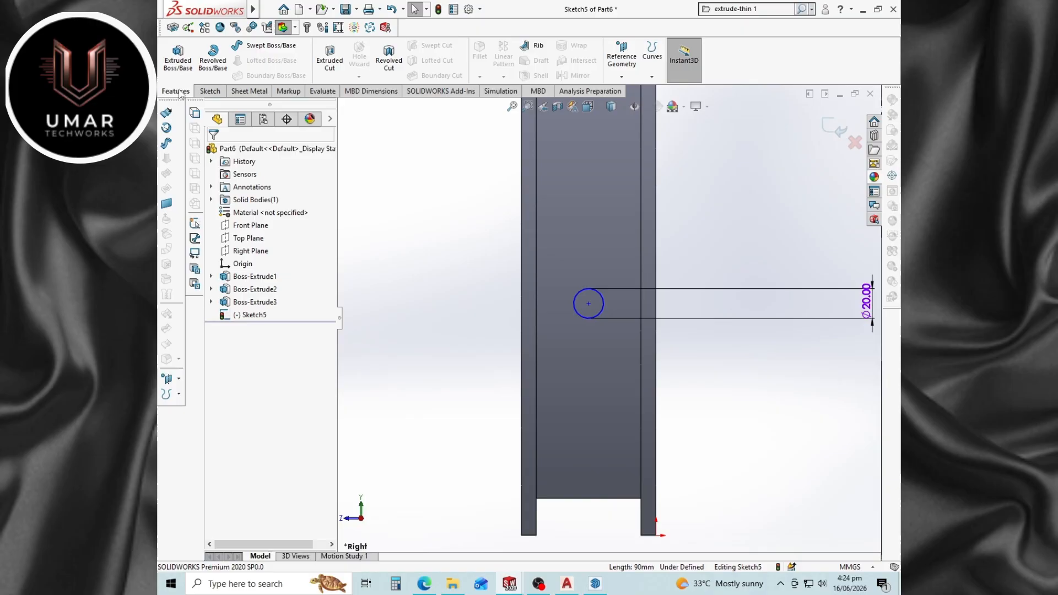
Try an Extruded Cut of the 20 mm circle with the Through All - Both end condition.
click(330, 57)
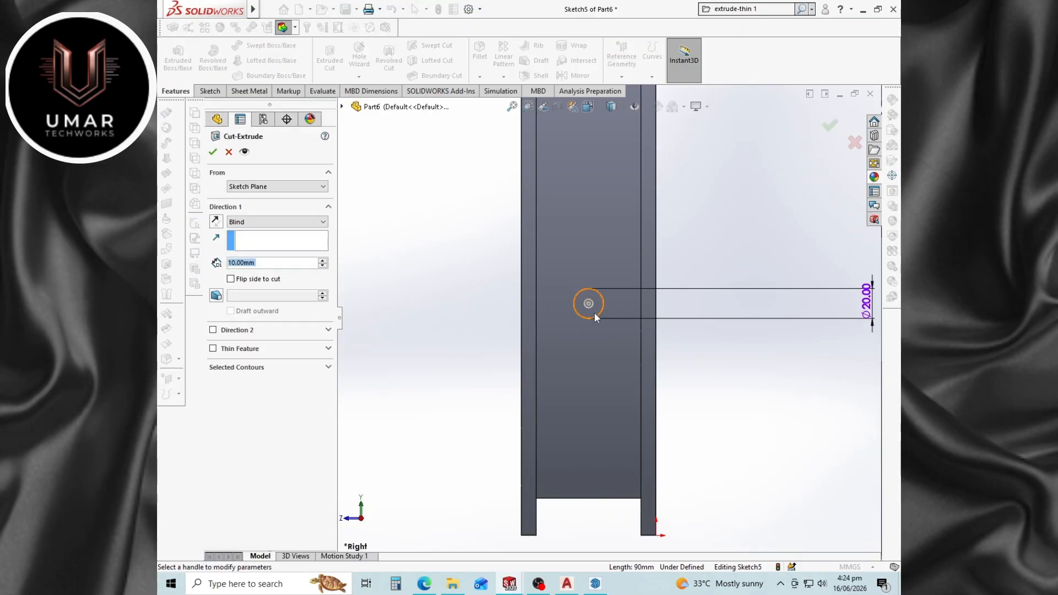
click(275, 223)
click(275, 246)
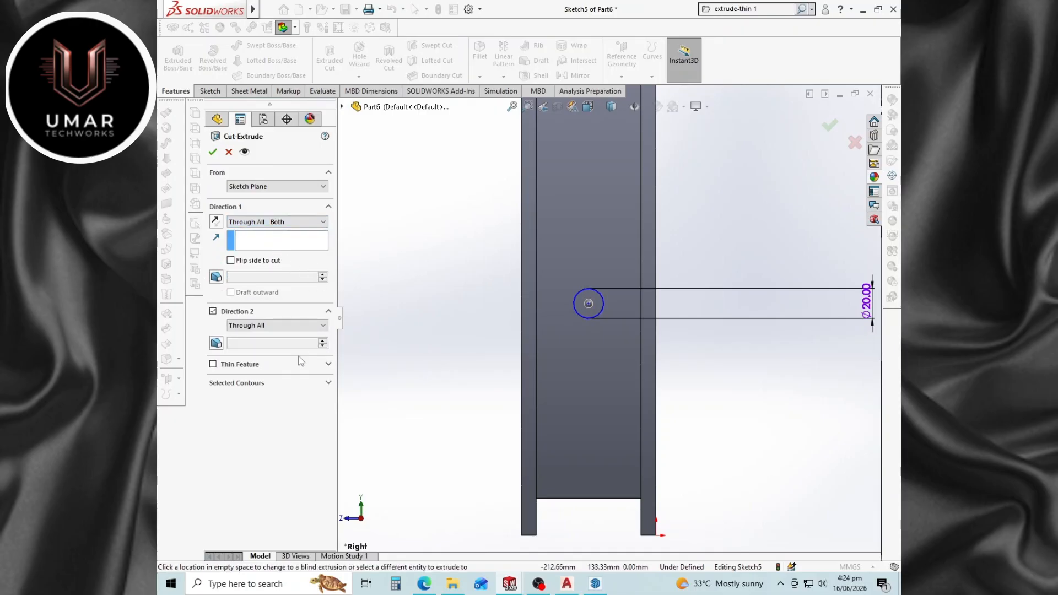
click(213, 153)
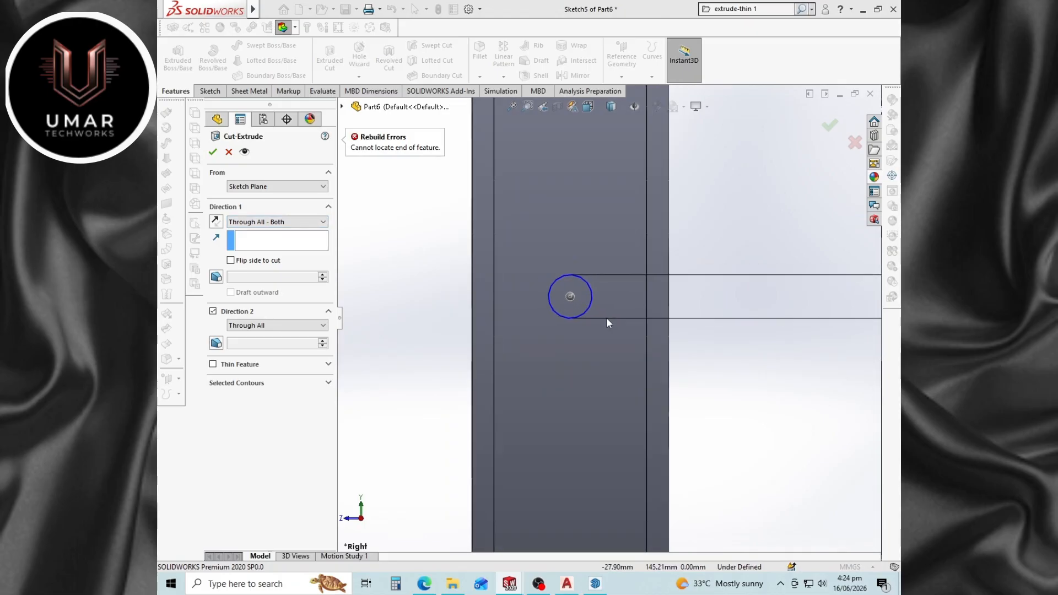
Change the cut's first direction to Through All and complete the cut through the curved part.
middle_drag(606, 317, 508, 326)
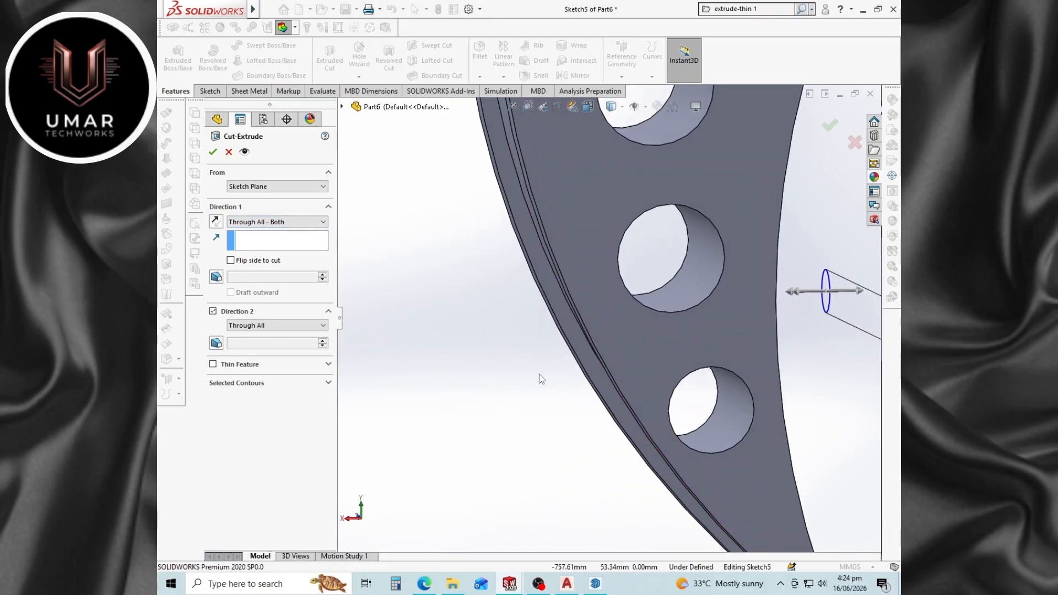
scroll(539, 375, up, 5)
scroll(724, 319, down, 2)
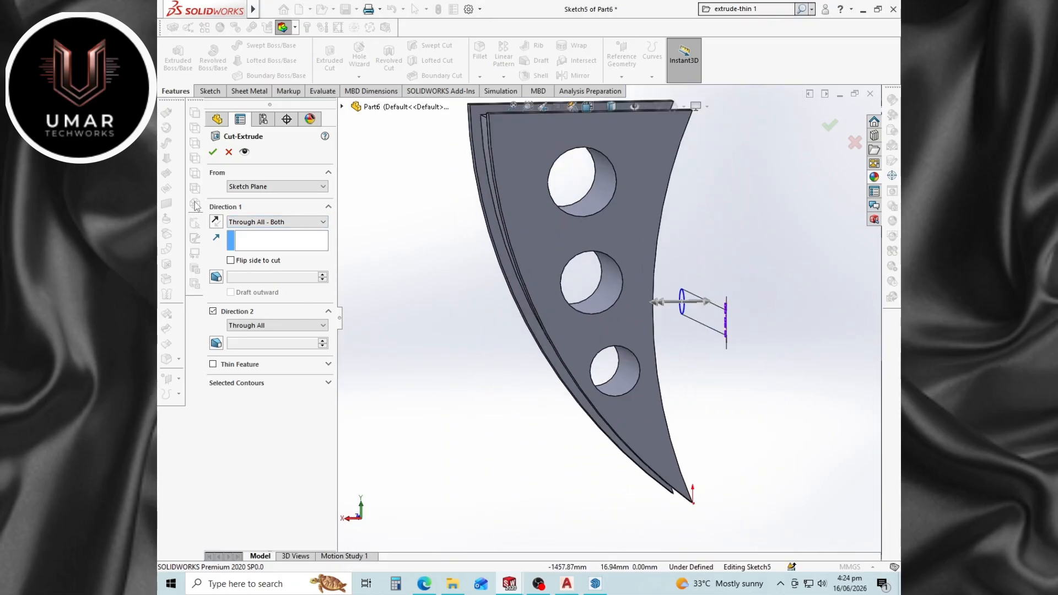
click(277, 222)
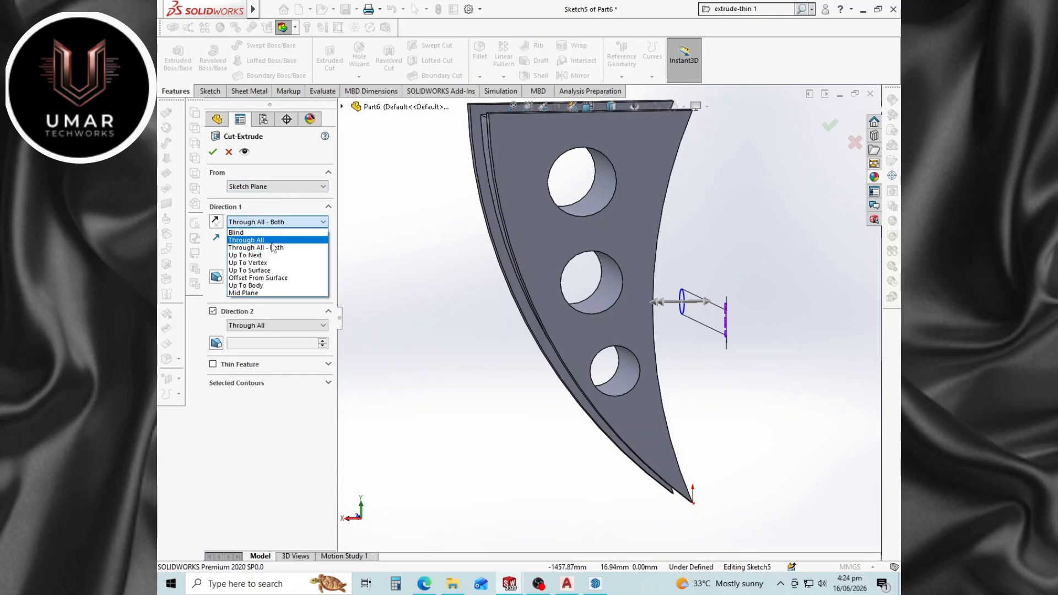
click(273, 245)
click(213, 152)
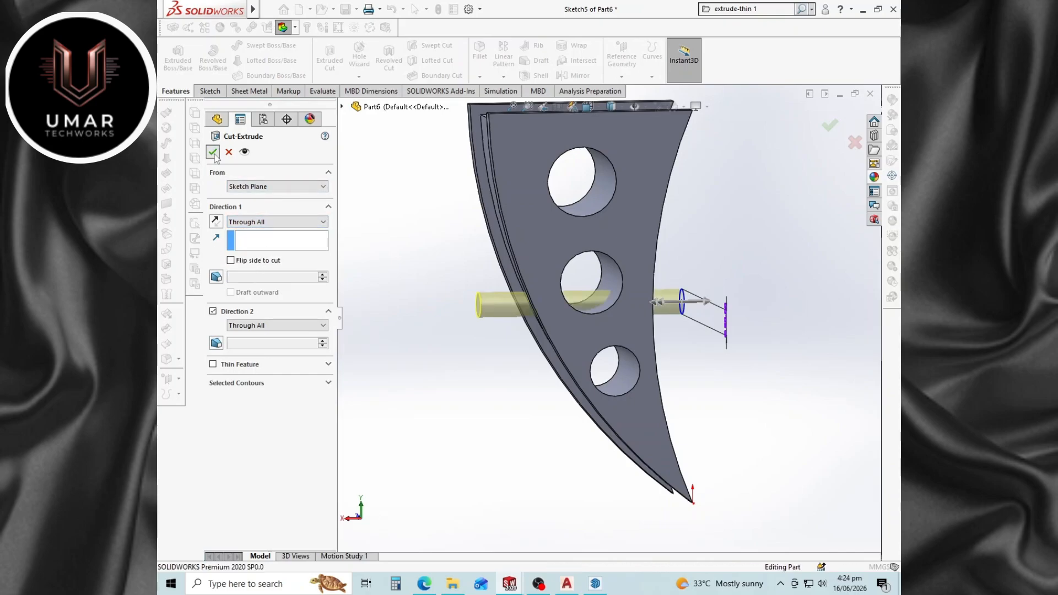
Save the finished part as Hammer in the Pump Jacks folder.
middle_drag(472, 404, 733, 433)
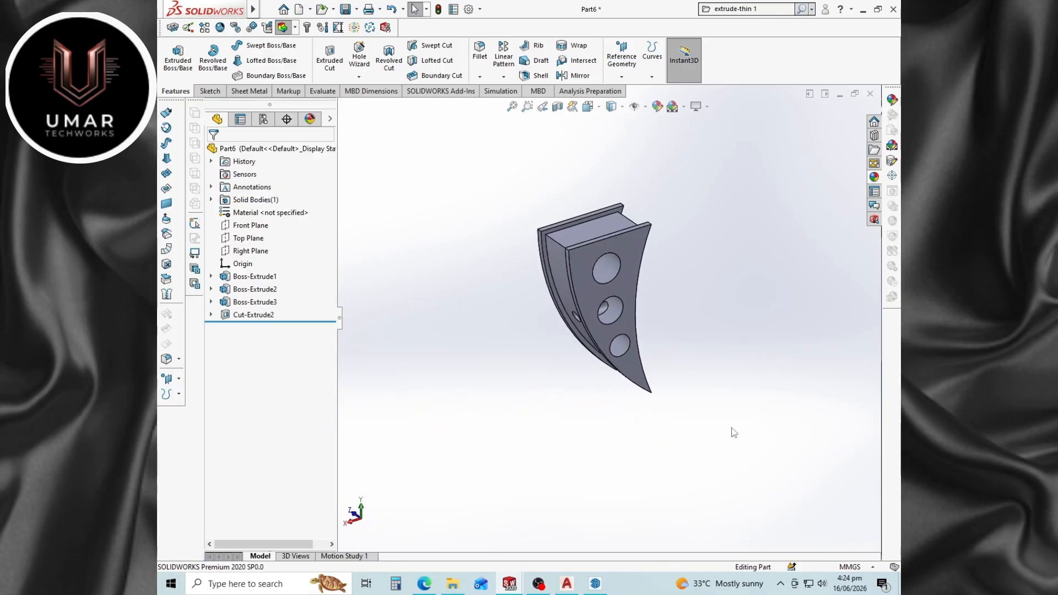
key(ctrl+s)
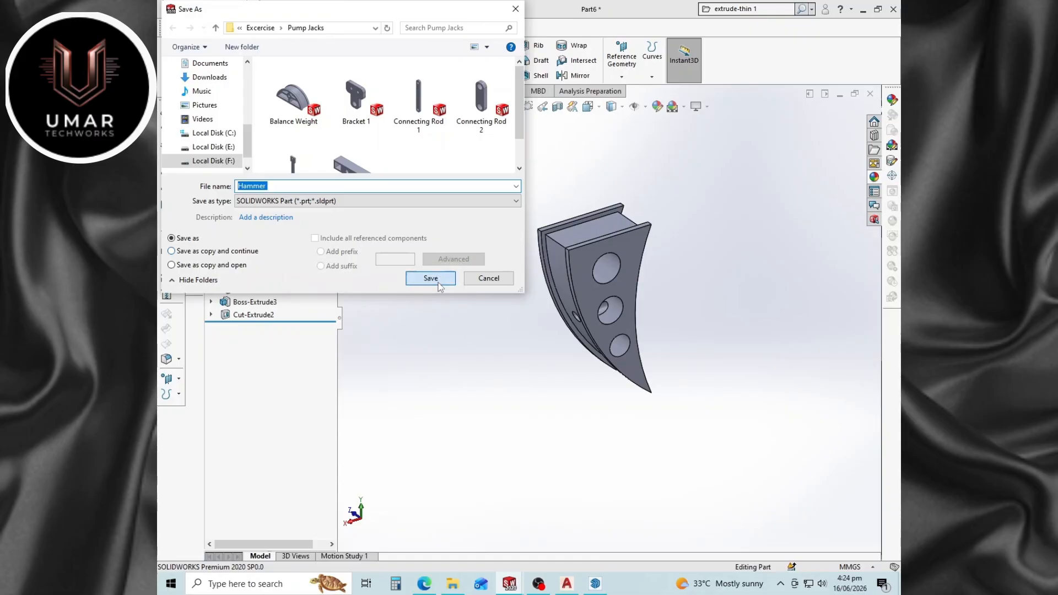
click(431, 278)
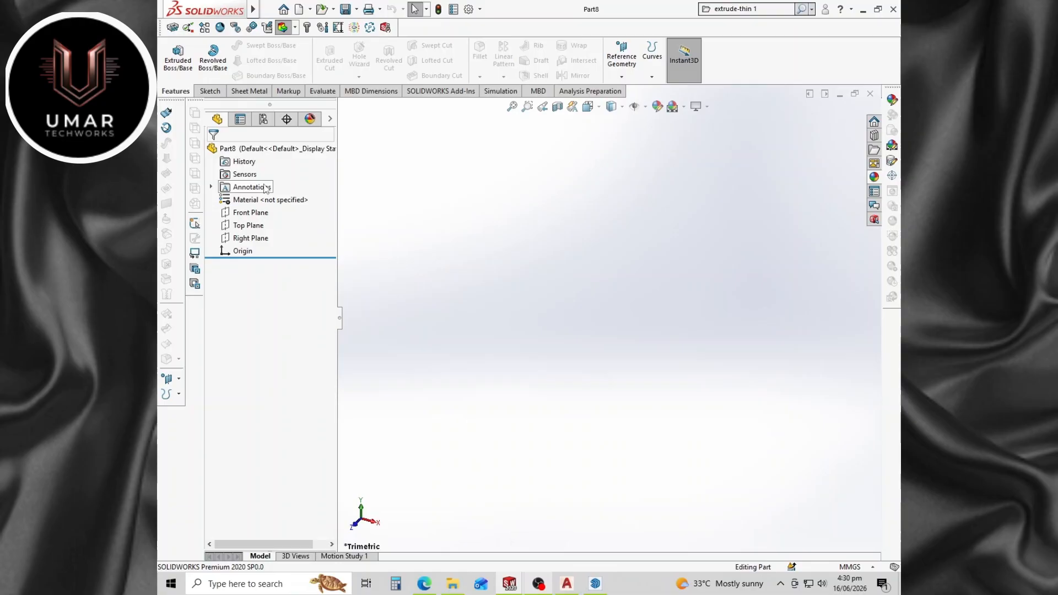
Start a sketch on the Front Plane and draw a circle of about 65 mm radius centred on the origin.
click(256, 212)
click(264, 197)
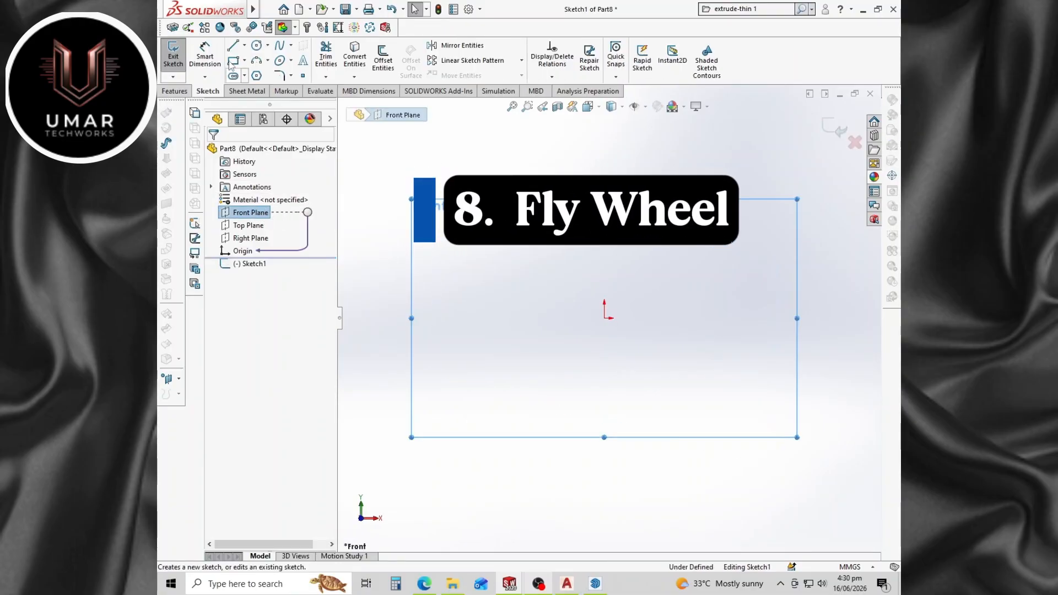
click(256, 45)
click(605, 318)
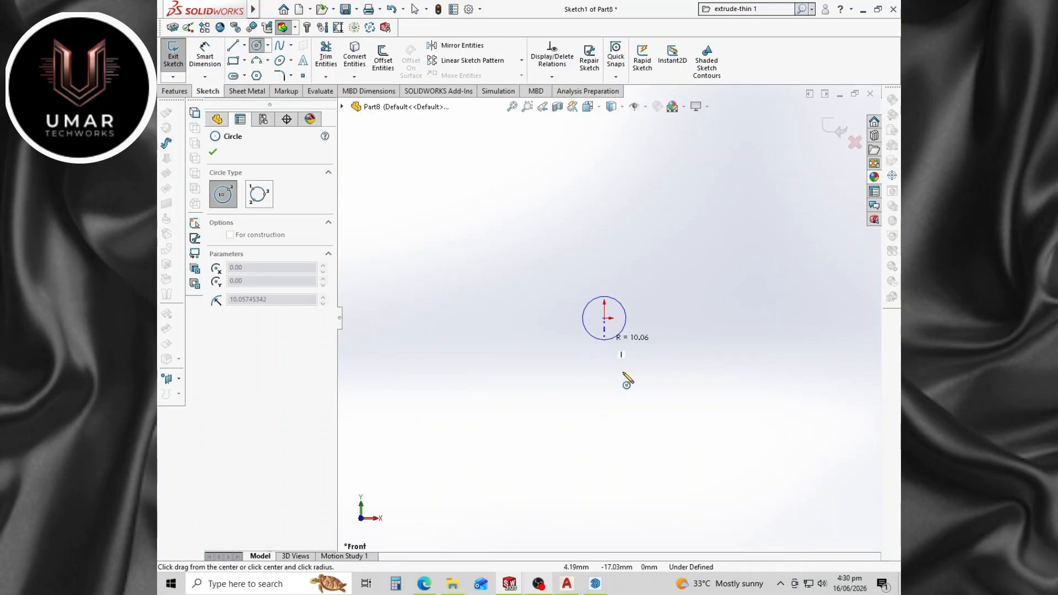
click(655, 445)
Draw a concentric circle of about 12.5 mm radius and a circle of about 8.5 mm radius centred about 39 mm directly above the origin.
click(605, 318)
click(609, 345)
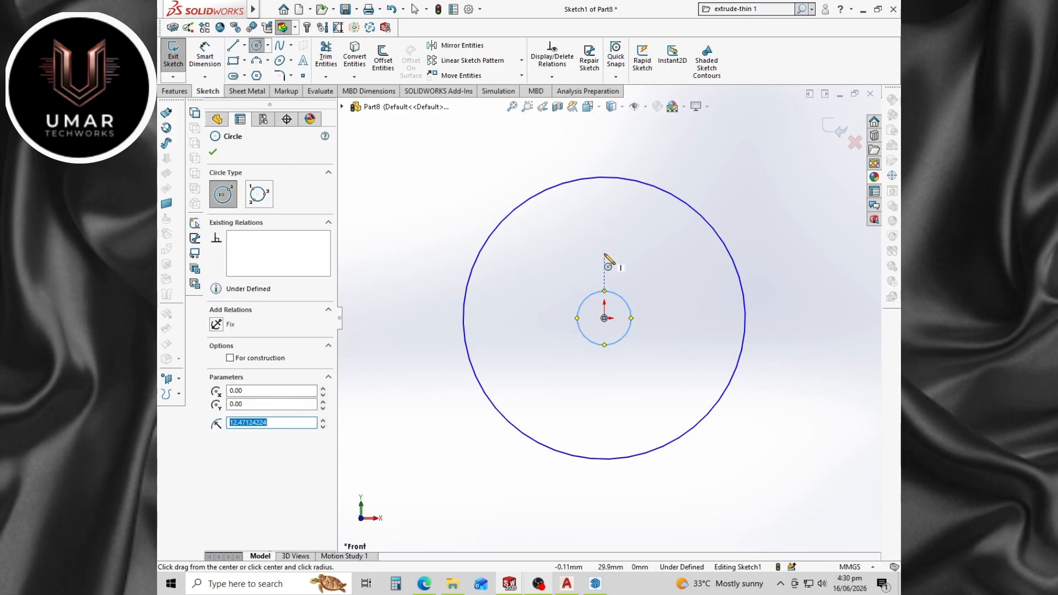
click(604, 234)
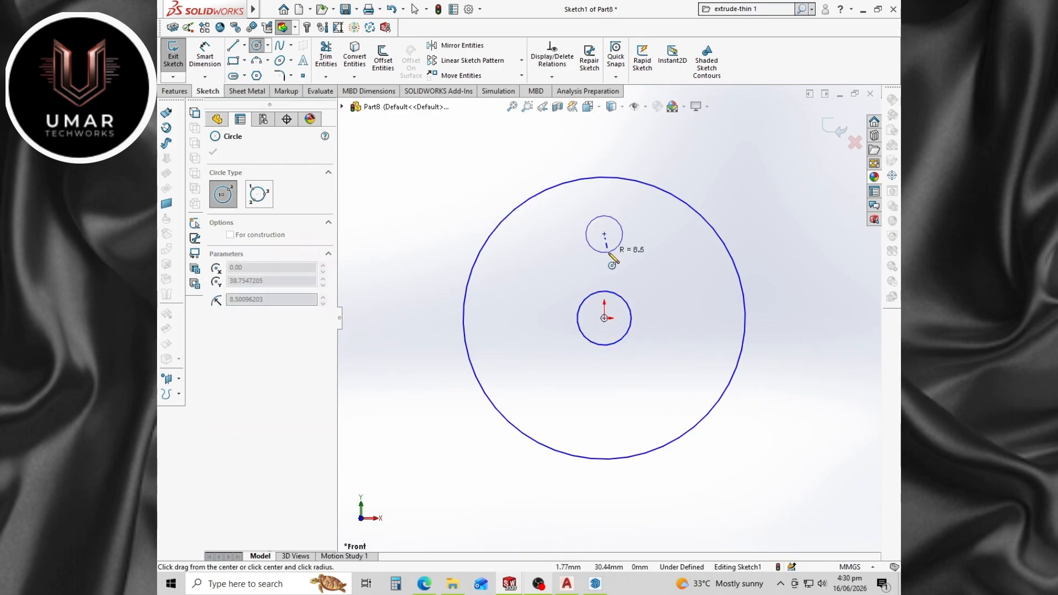
click(618, 247)
Dimension the outer circle's diameter and set it to 100 mm.
click(204, 58)
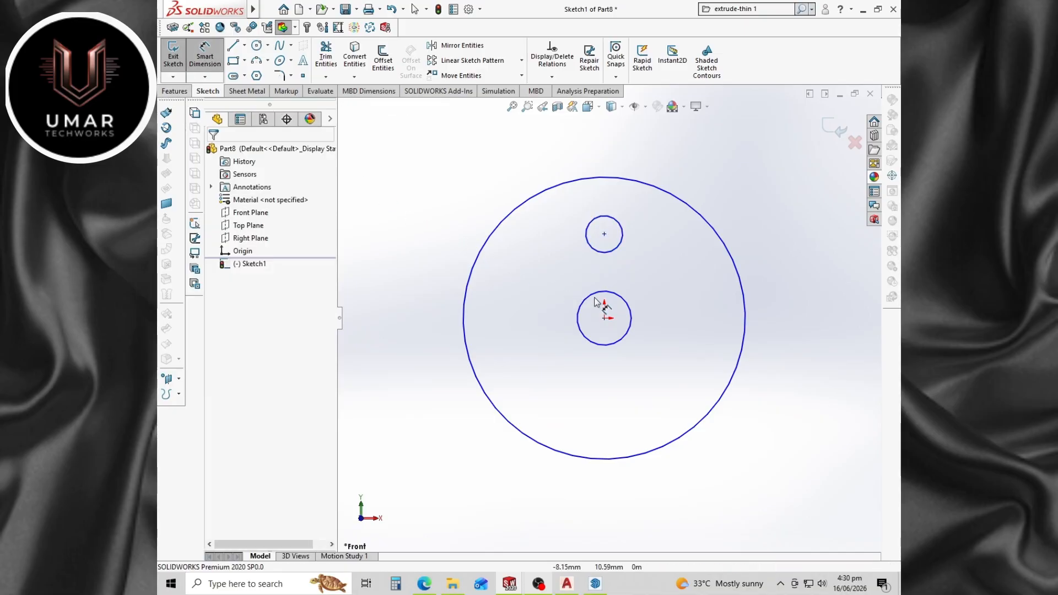
click(737, 375)
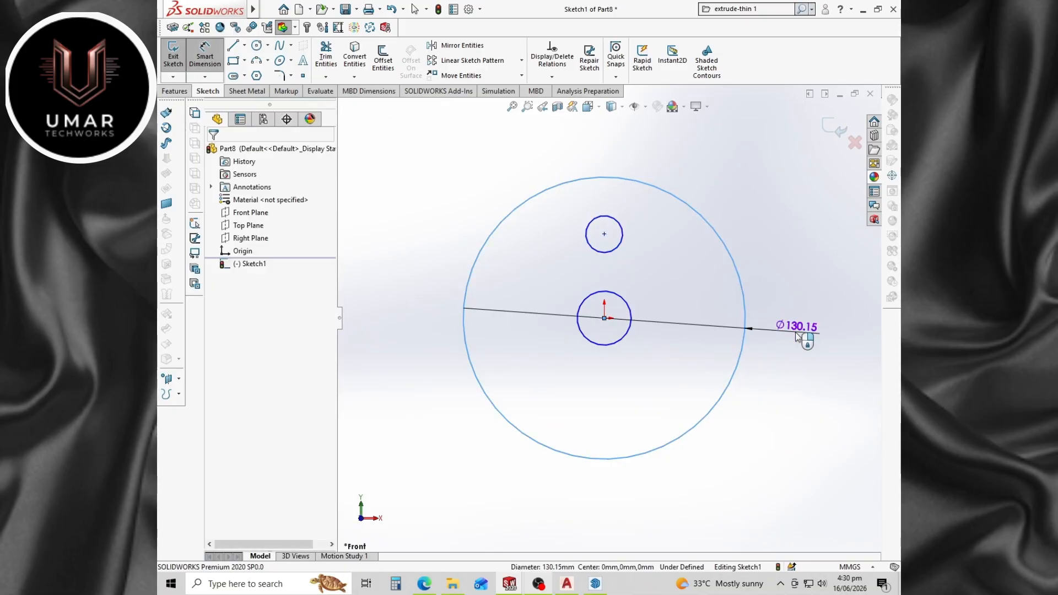
click(799, 335)
text(100)
key(Return)
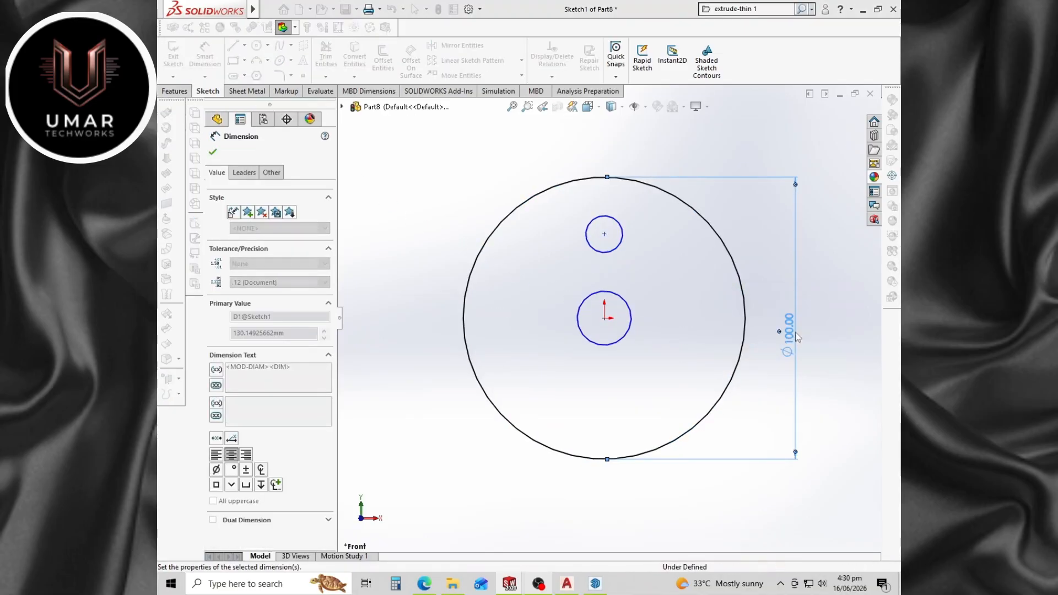
Dimension the diameters of the central circle and the circle above it, setting each to 15 mm.
click(629, 333)
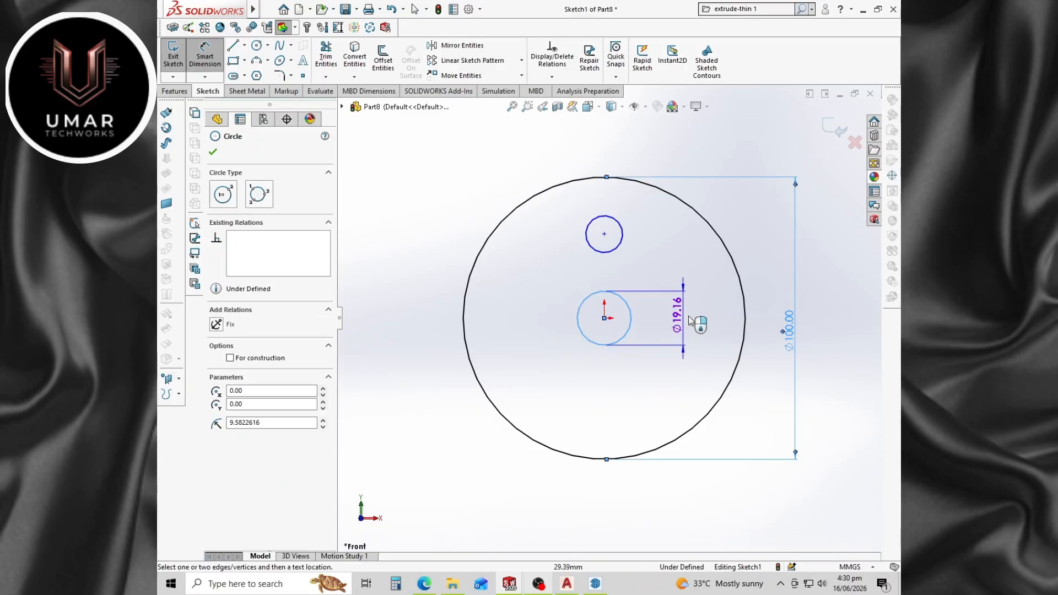
click(696, 319)
text(15)
key(Return)
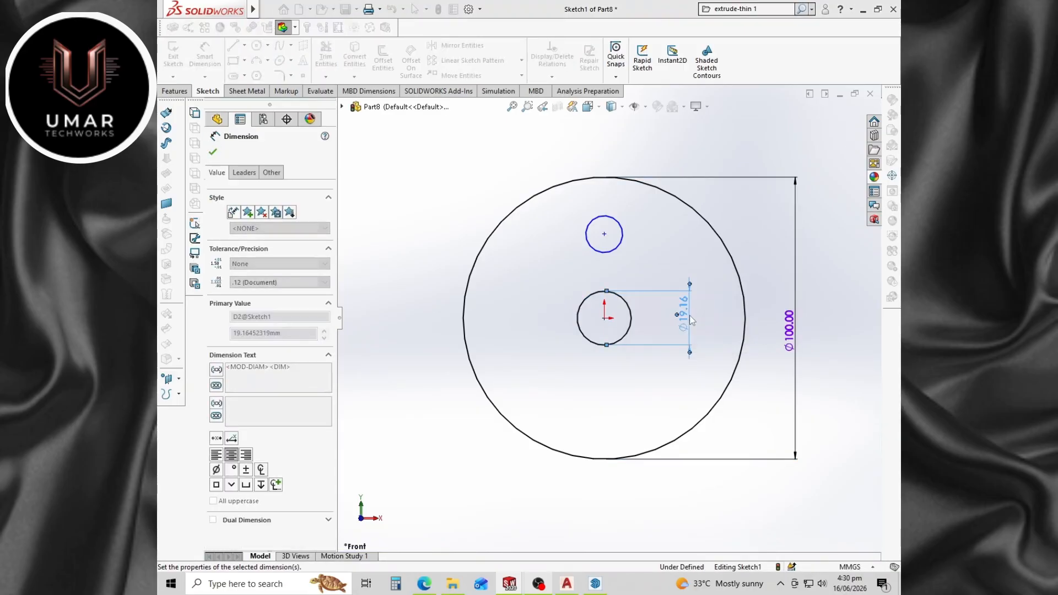
click(621, 226)
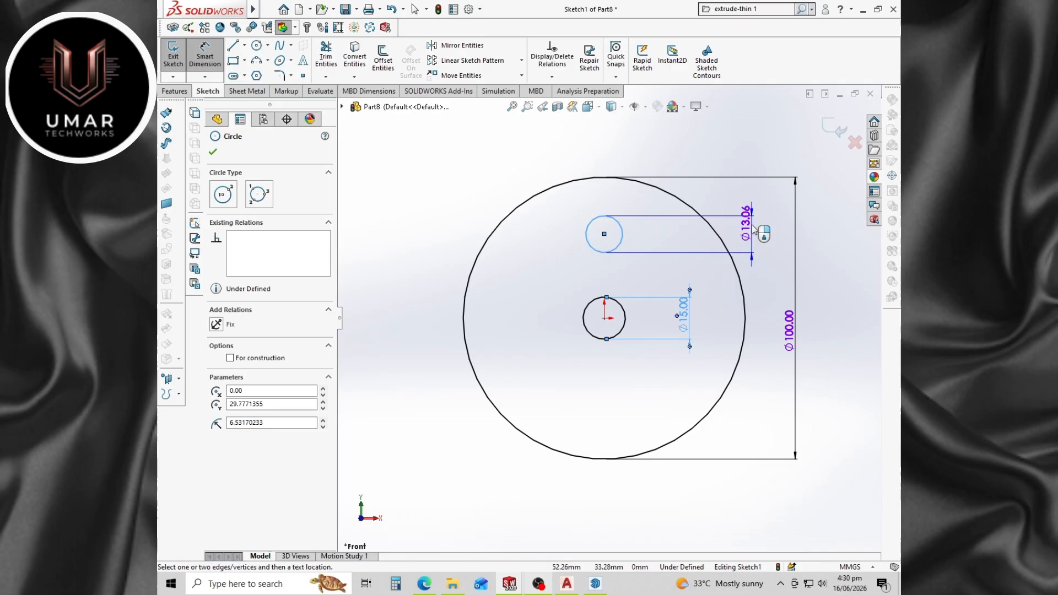
click(754, 228)
text(15)
key(Return)
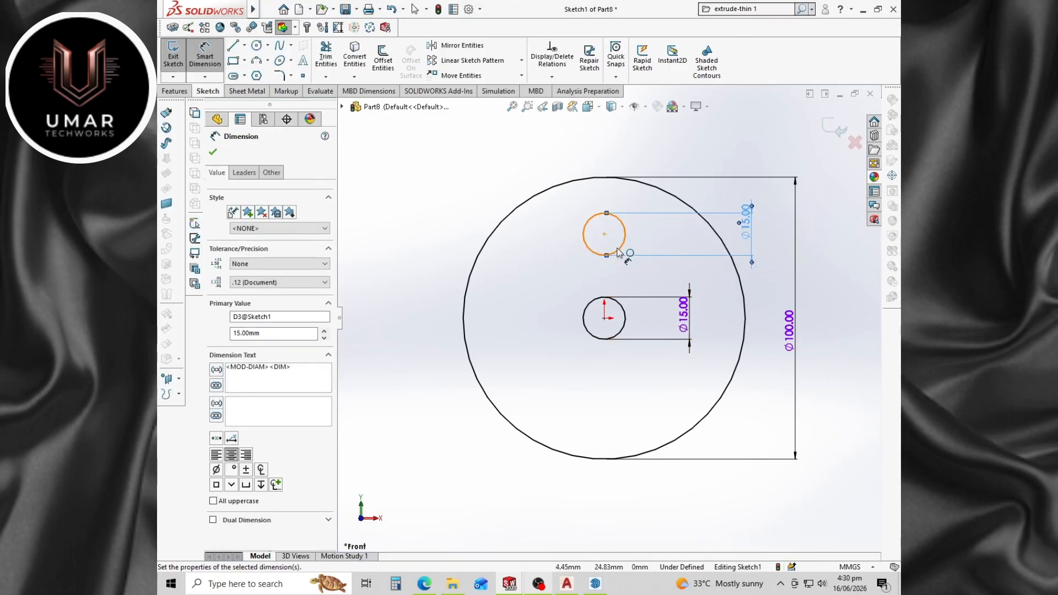
Dimension the vertical distance between the centres of the two small circles and set it to 38 mm.
click(621, 232)
click(625, 311)
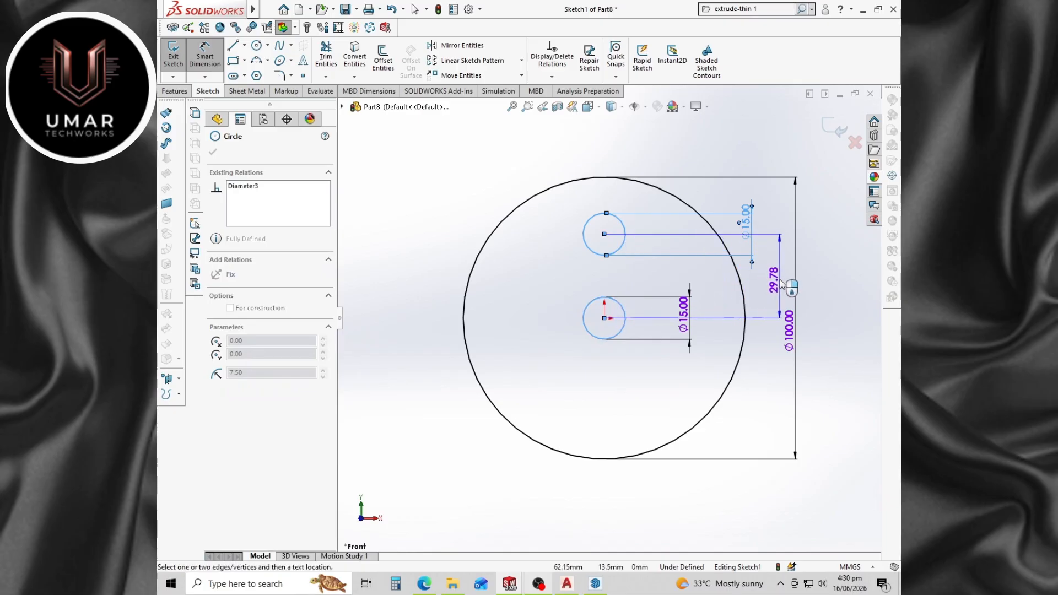
click(783, 283)
text(38)
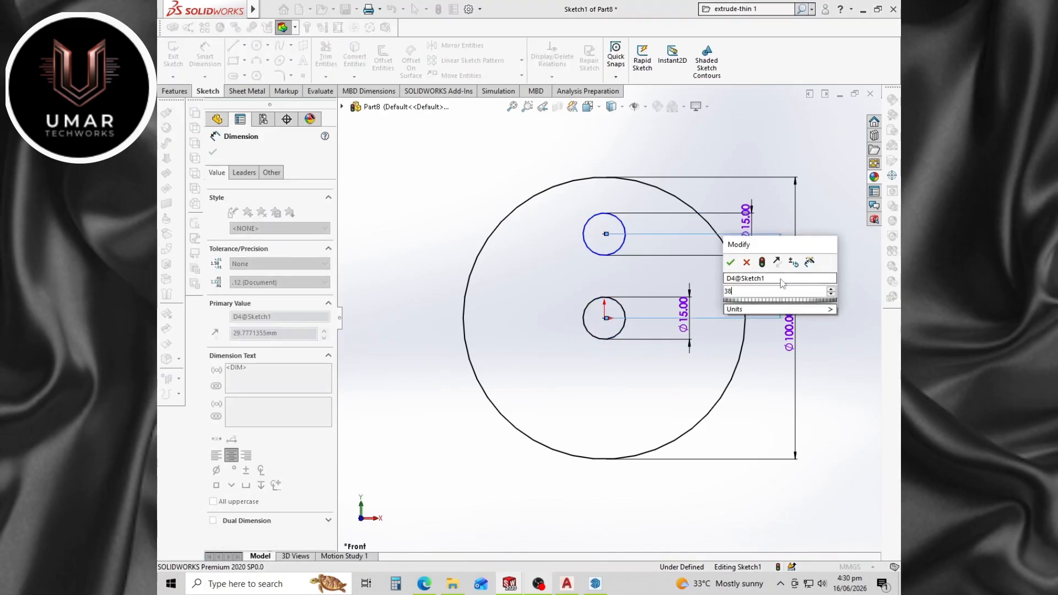
key(Return)
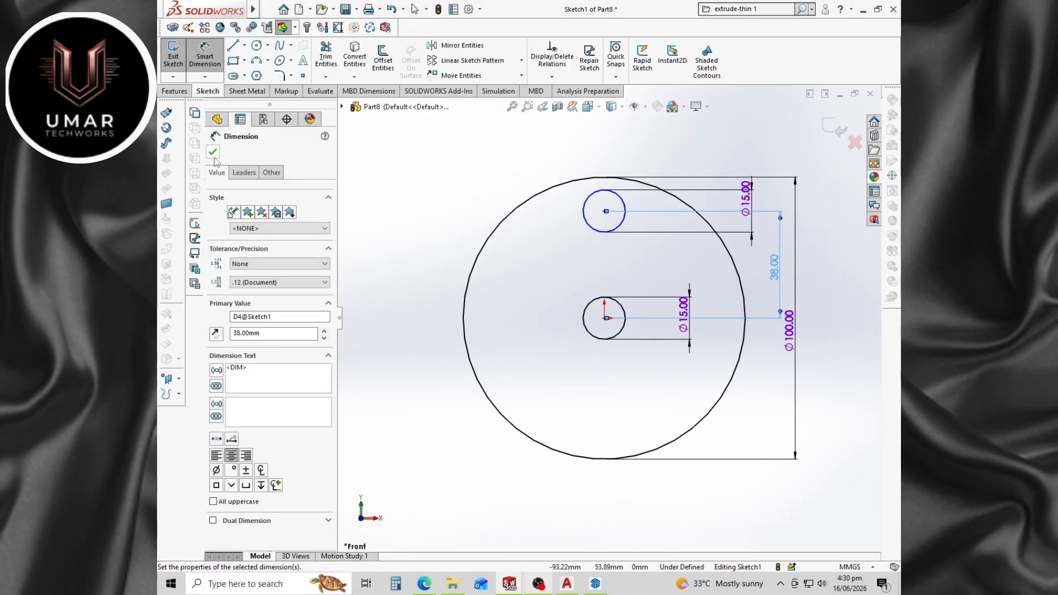
click(213, 152)
Extrude the disc profile with its two holes to a blind depth of 15 mm.
click(175, 91)
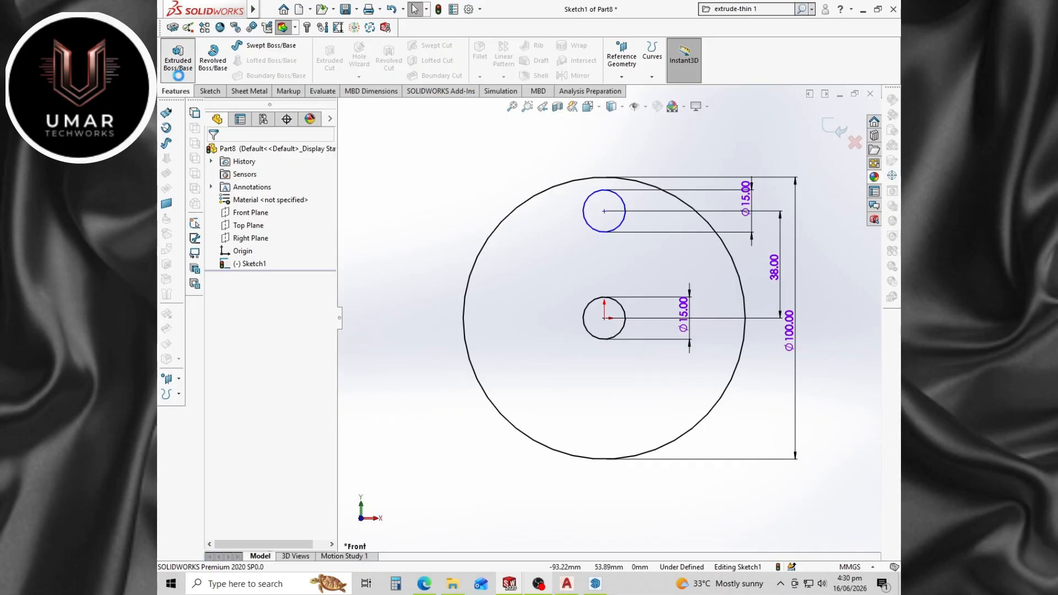
click(178, 72)
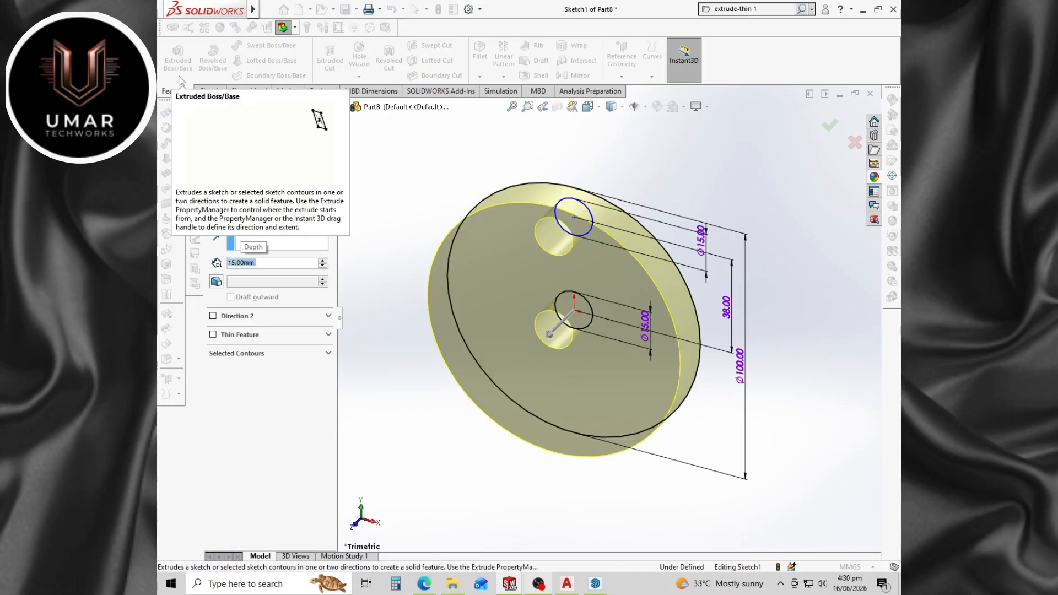
key(Return)
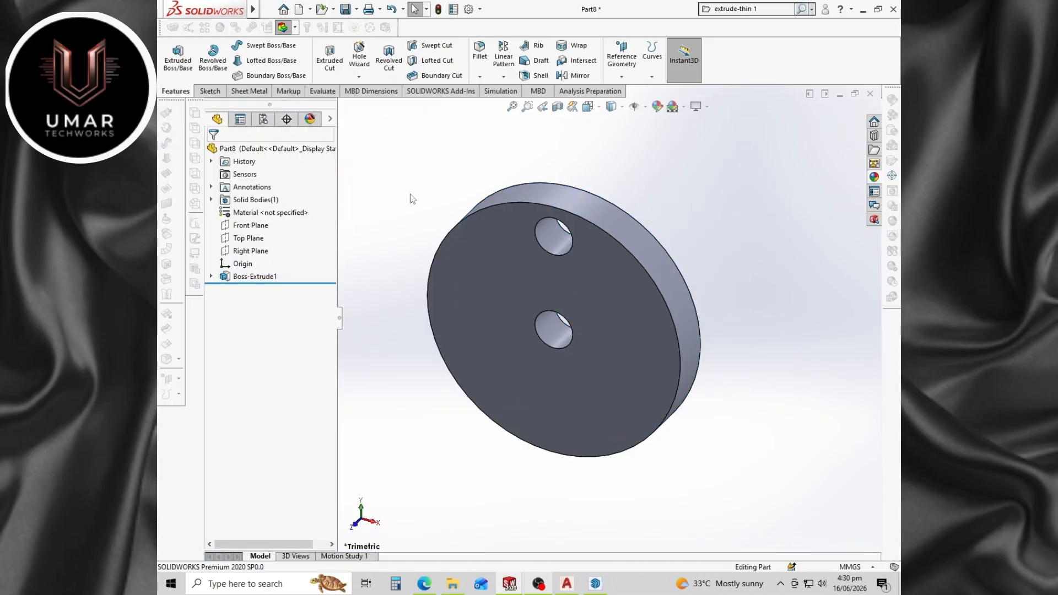
Save the disc part under the file name Flywheel.
scroll(455, 285, down, 3)
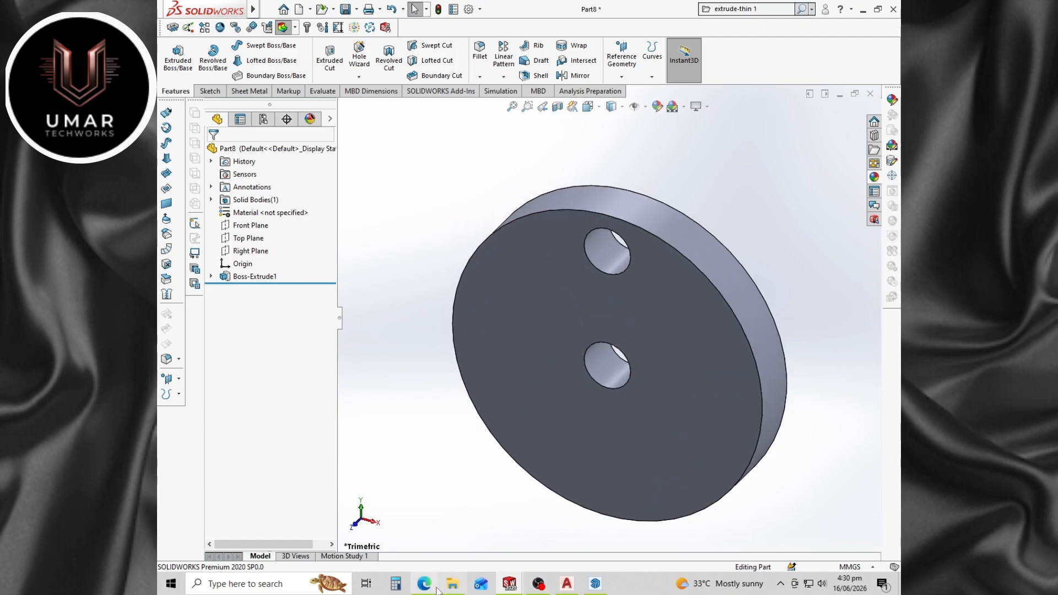
key(ctrl+s)
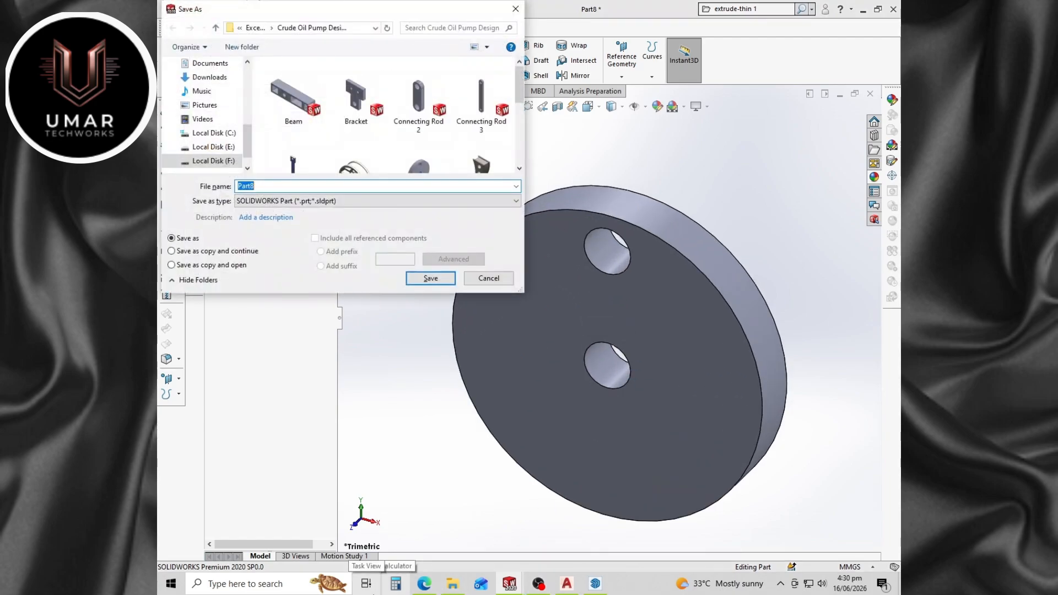
text(Fly)
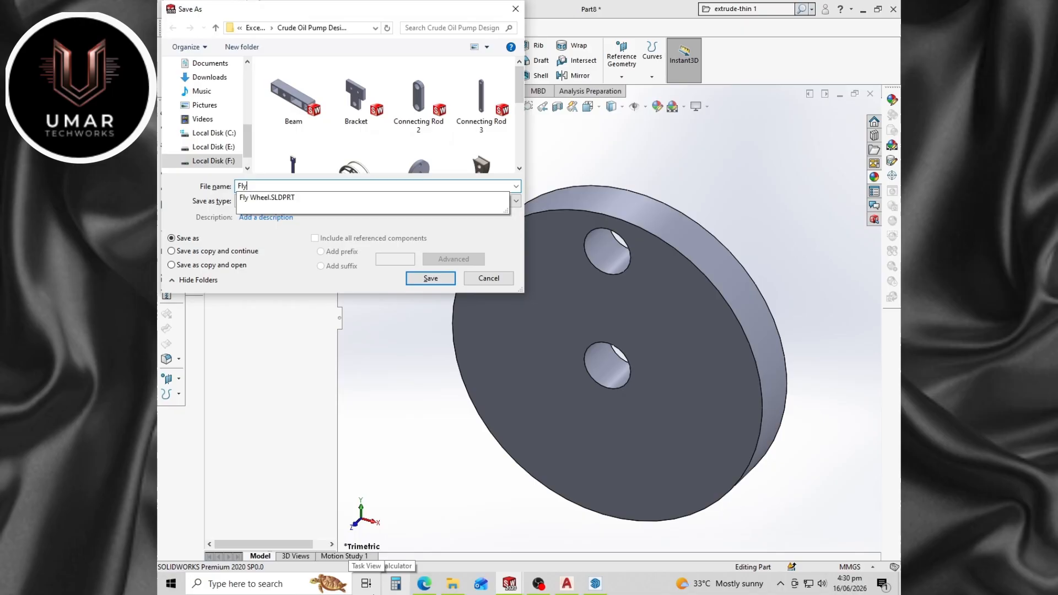
text(wheel)
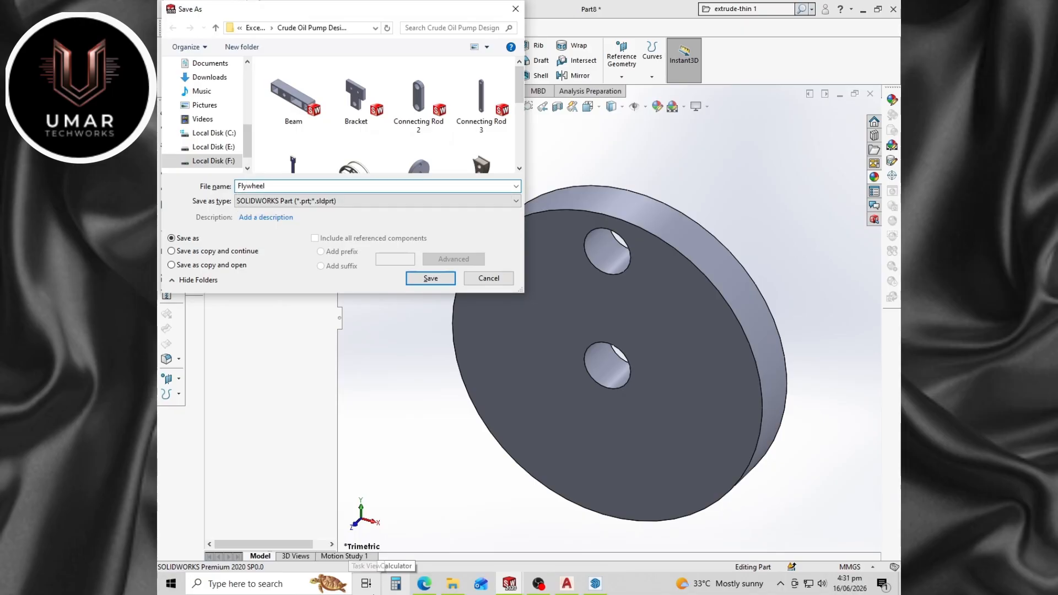
key(Return)
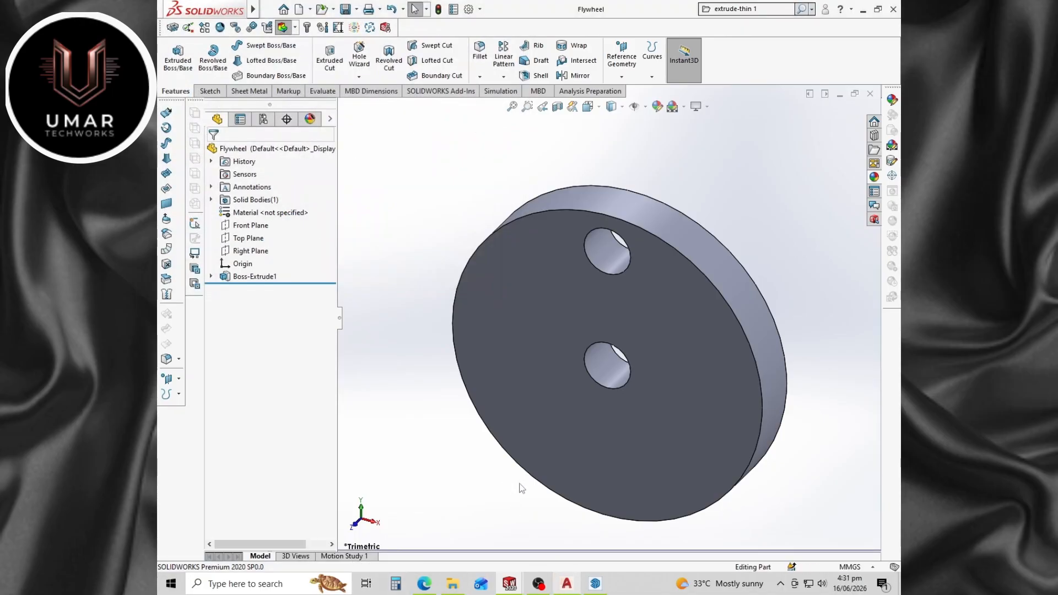
Create a new part for the motor and start a sketch on the Front Plane.
scroll(662, 430, up, 3)
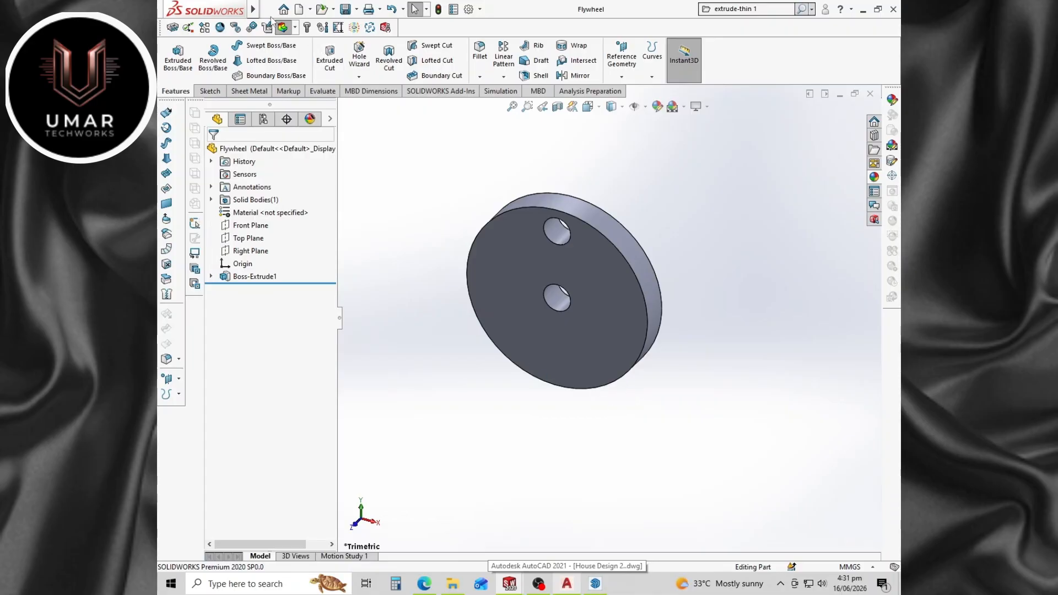
click(283, 11)
click(288, 101)
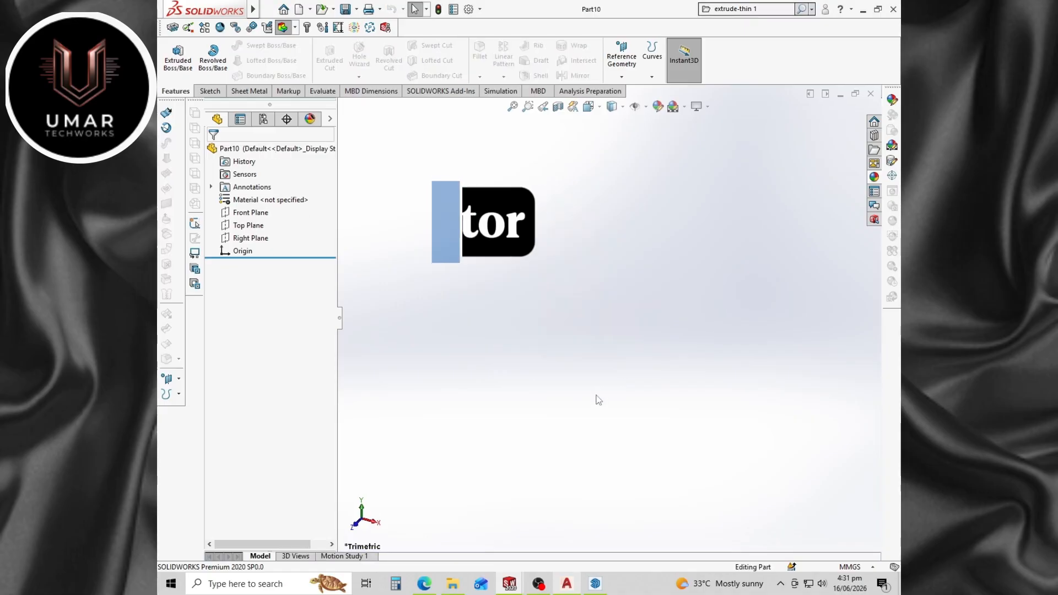
right_click(246, 212)
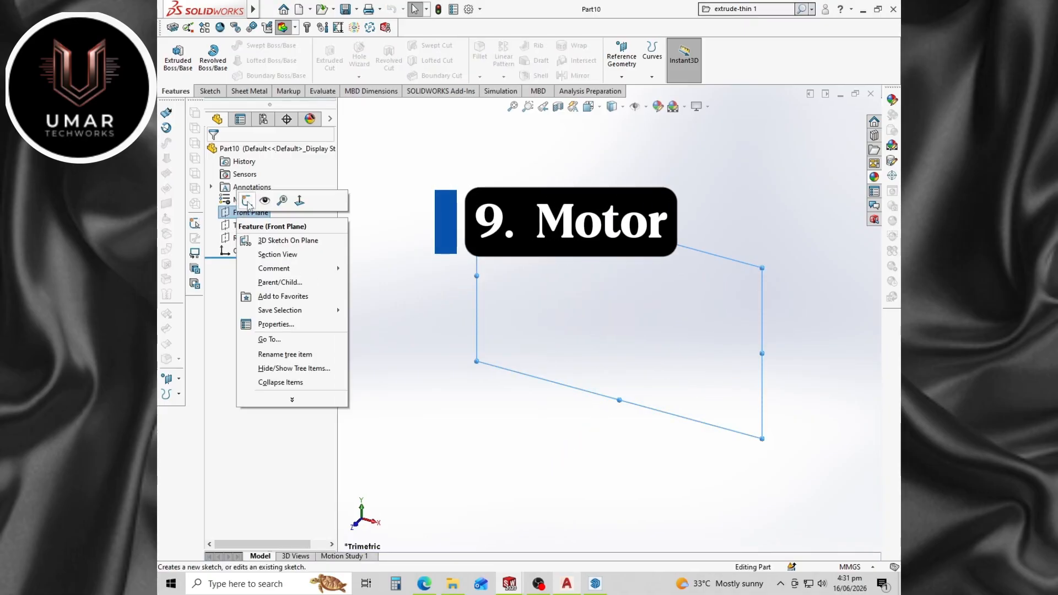
click(249, 206)
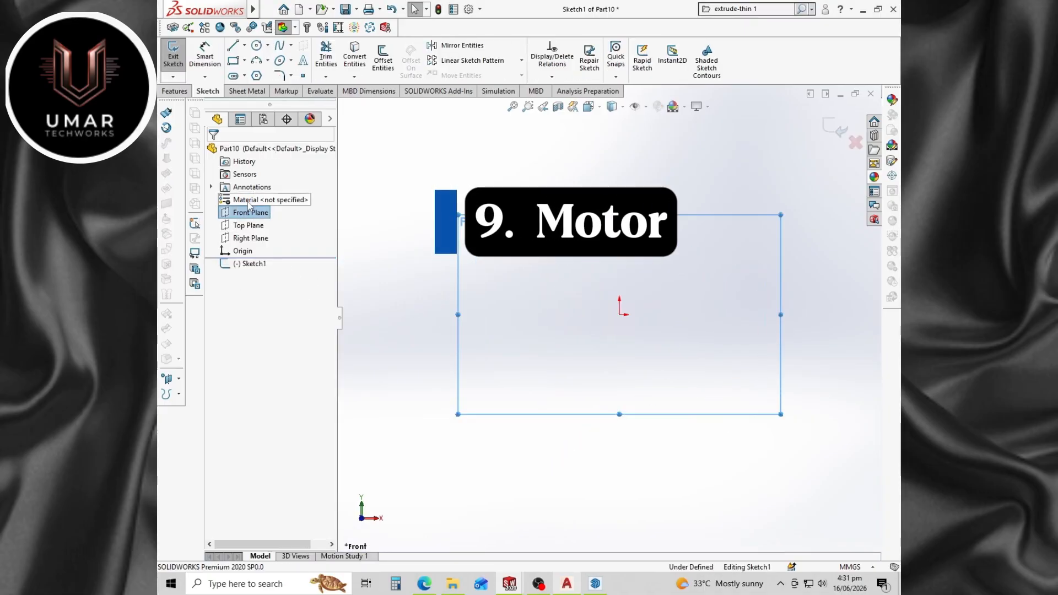
Sketch a closed stepped line profile from the origin, about 99 mm long and 33 mm high, with a low narrow step at the origin end.
click(234, 47)
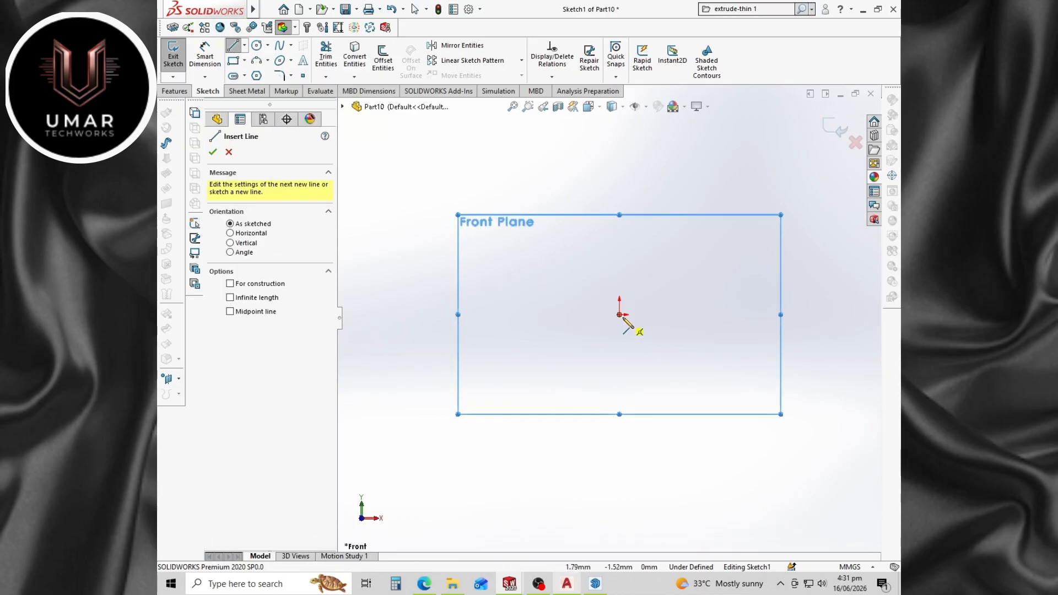
click(620, 298)
click(658, 298)
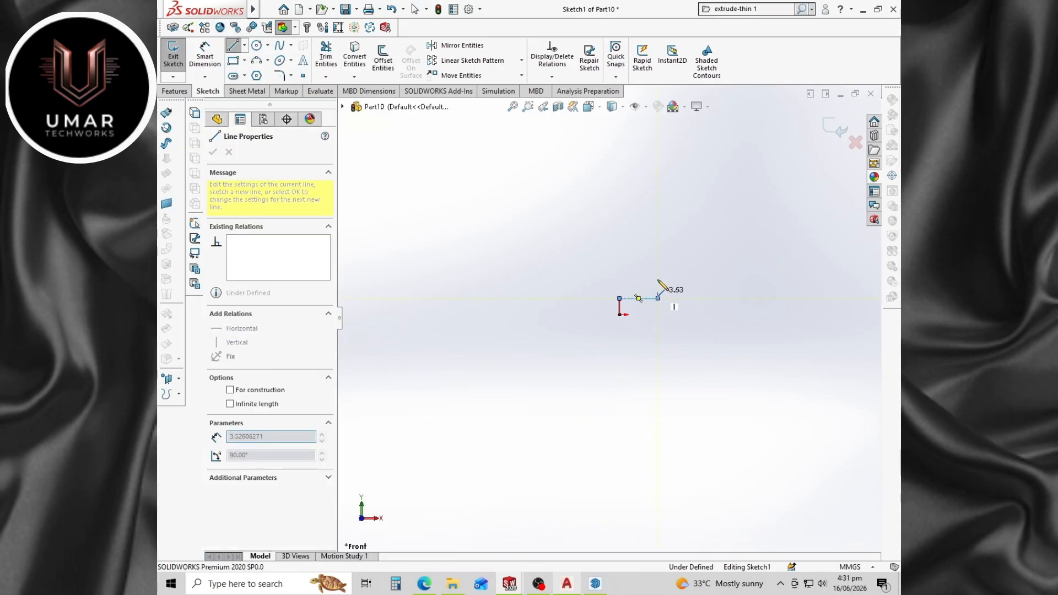
click(658, 254)
click(799, 255)
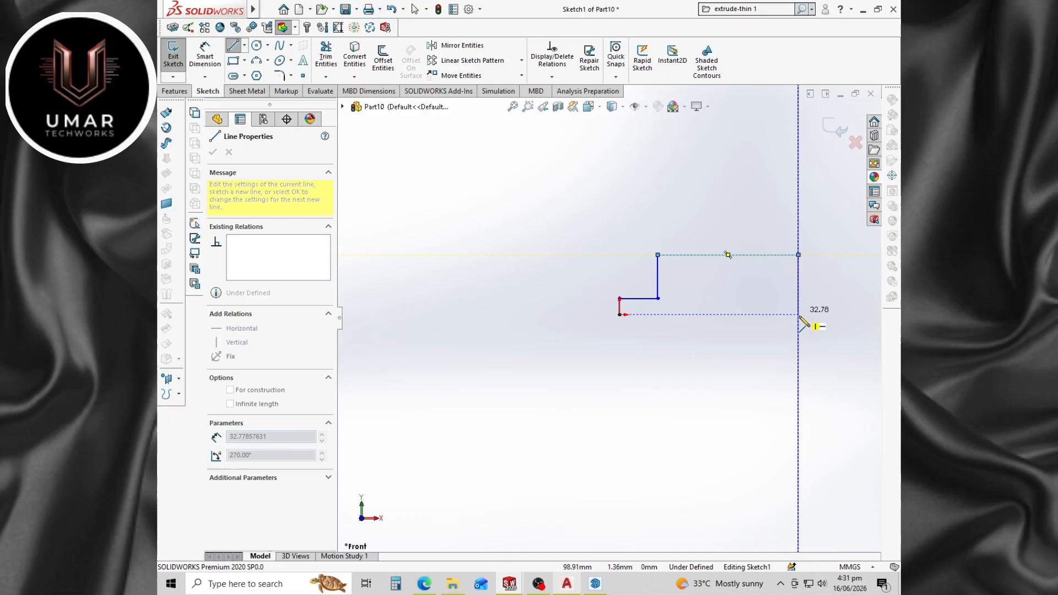
click(799, 315)
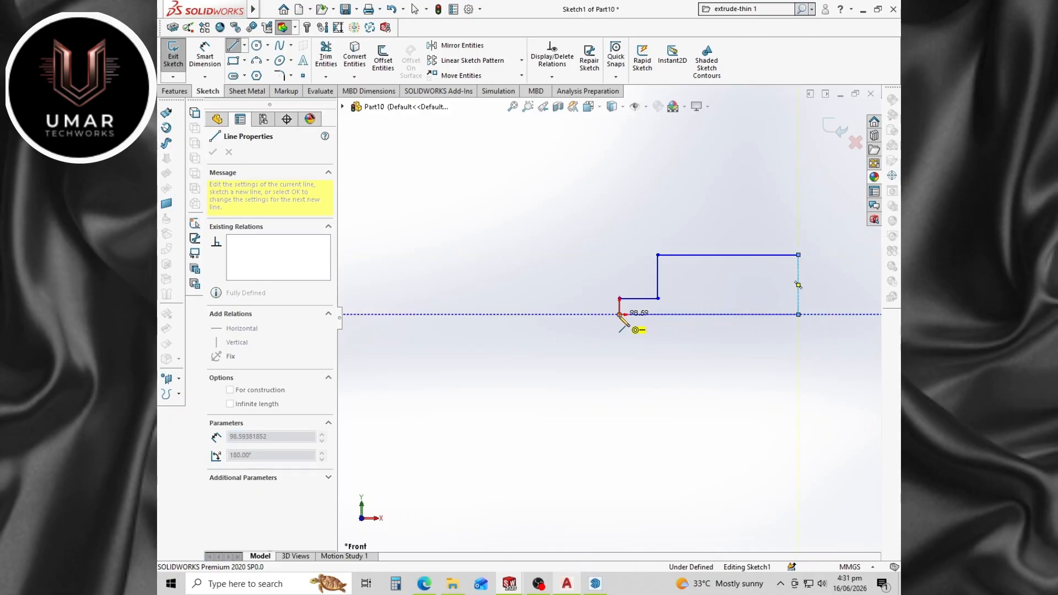
click(620, 315)
click(213, 153)
Dimension the profile's upper horizontal edge to 100 mm and its tall outer vertical edge to 60 mm.
click(205, 55)
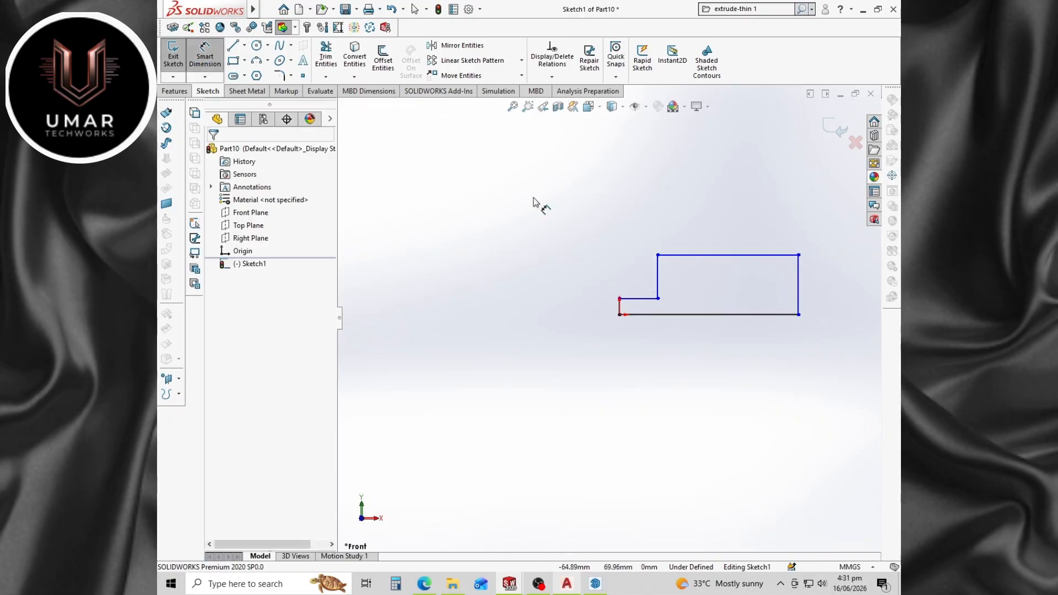
click(708, 255)
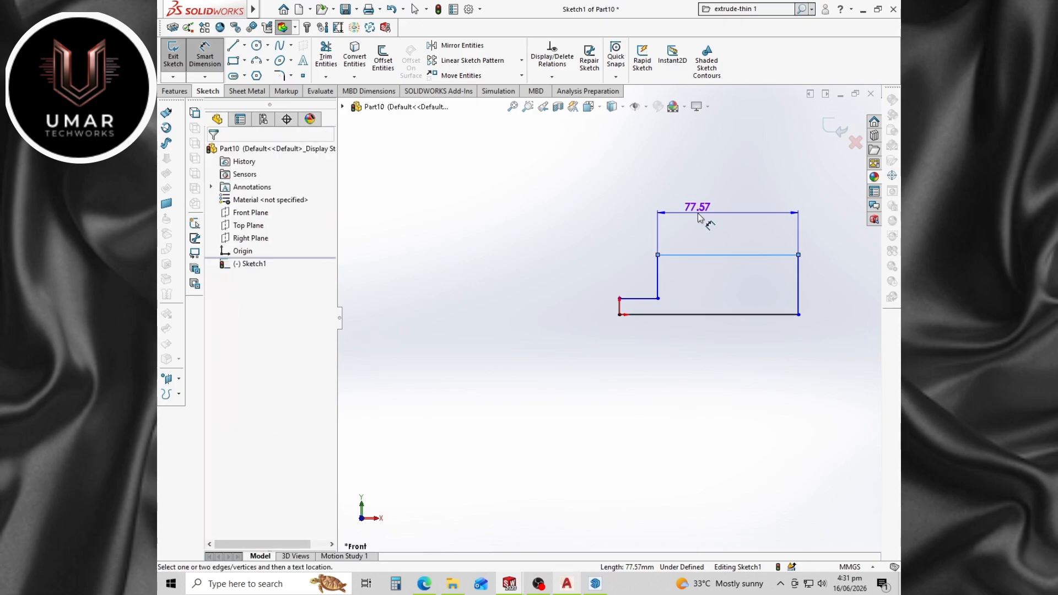
click(698, 217)
text(100)
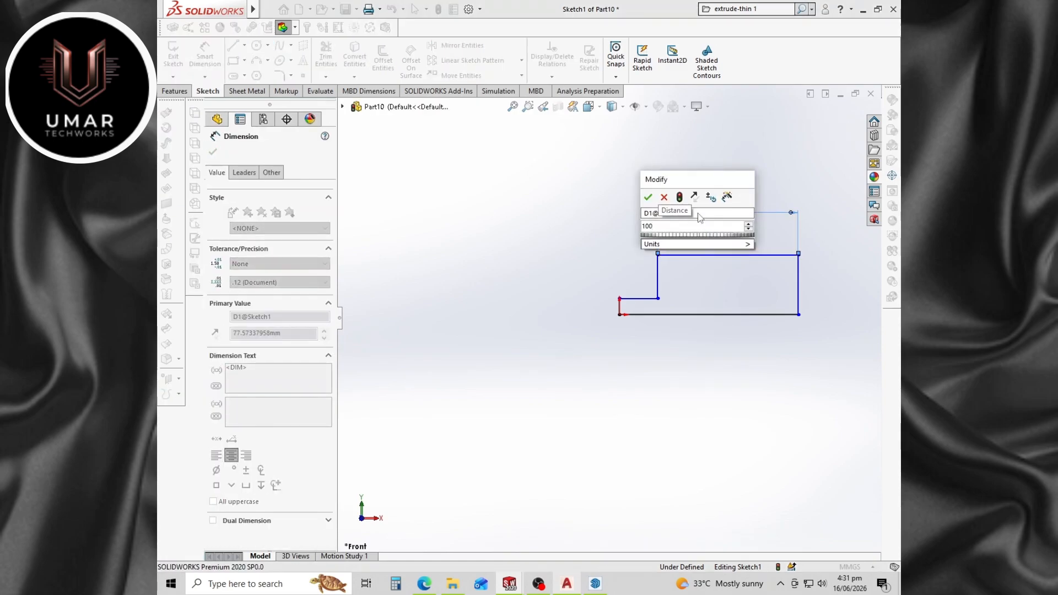
key(Return)
click(799, 284)
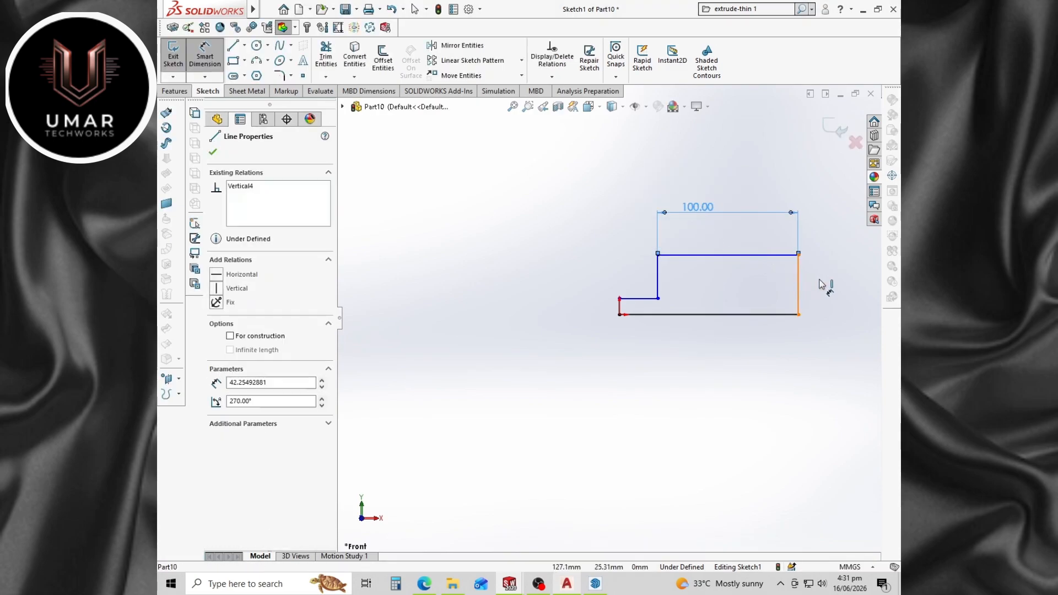
click(820, 284)
text(60)
key(Return)
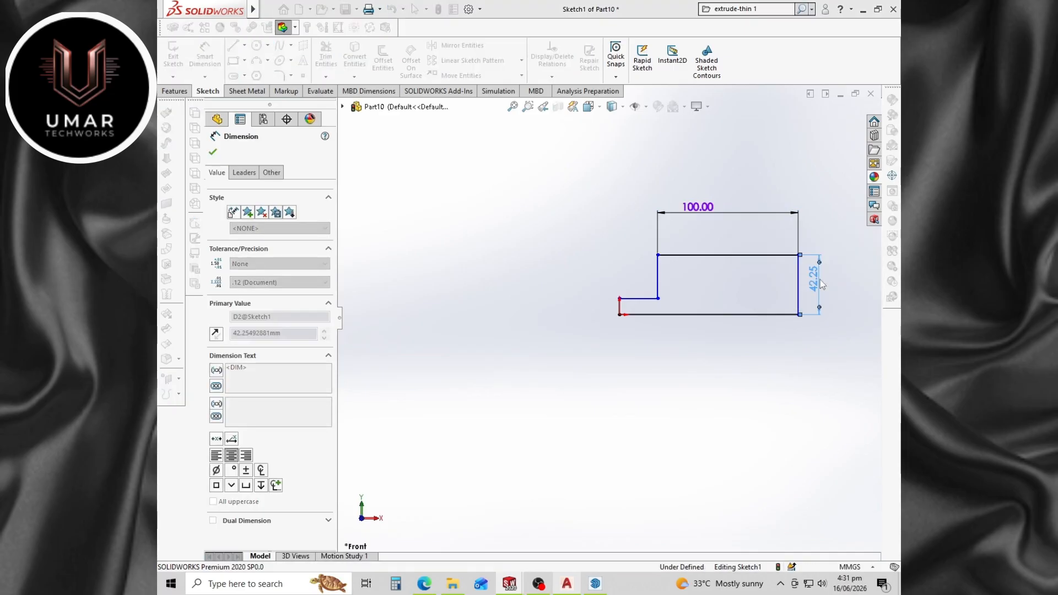
Dimension the small step's horizontal edge to 25 mm and its short vertical edge at the origin to 7.5 mm.
click(644, 298)
click(638, 285)
text(25)
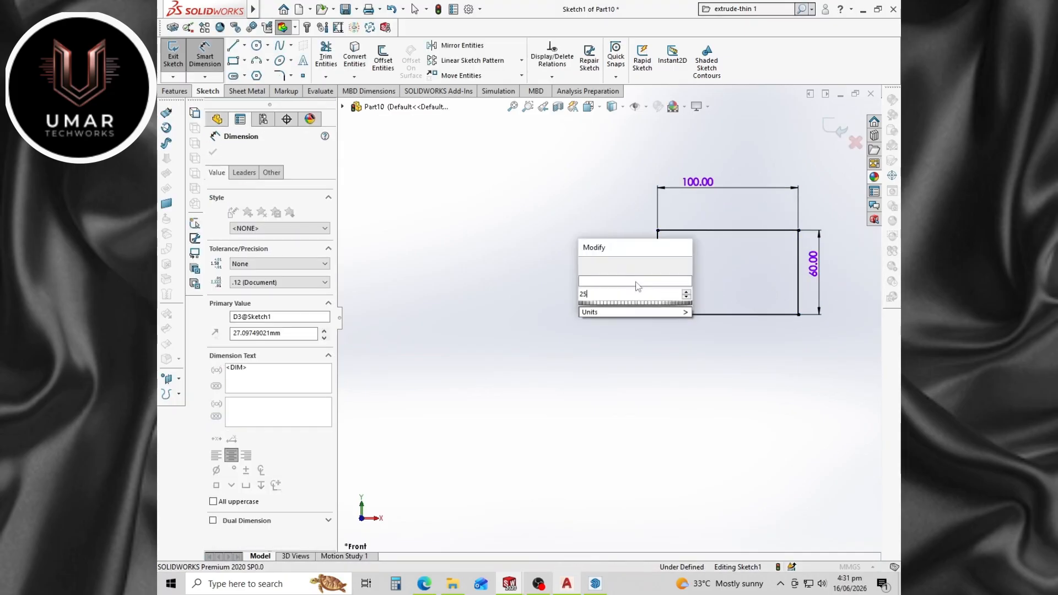
key(Return)
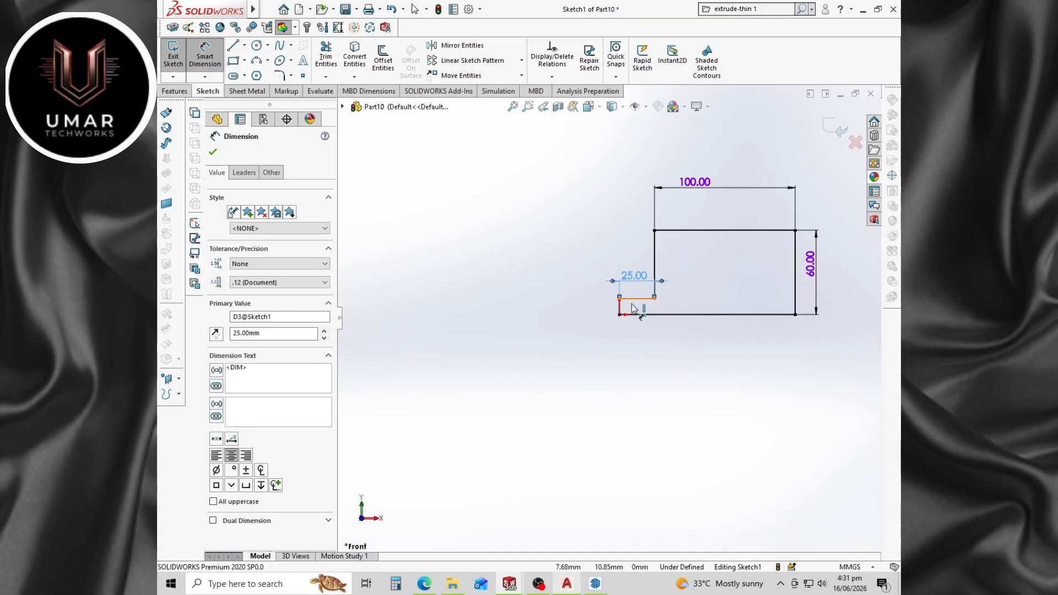
click(620, 306)
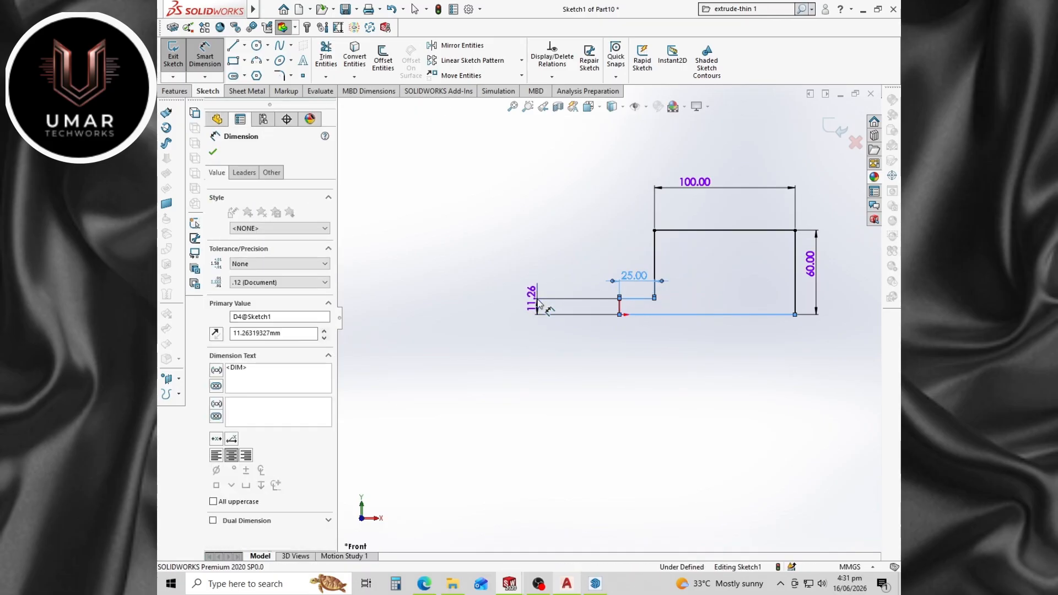
click(538, 304)
text(7.5)
key(Return)
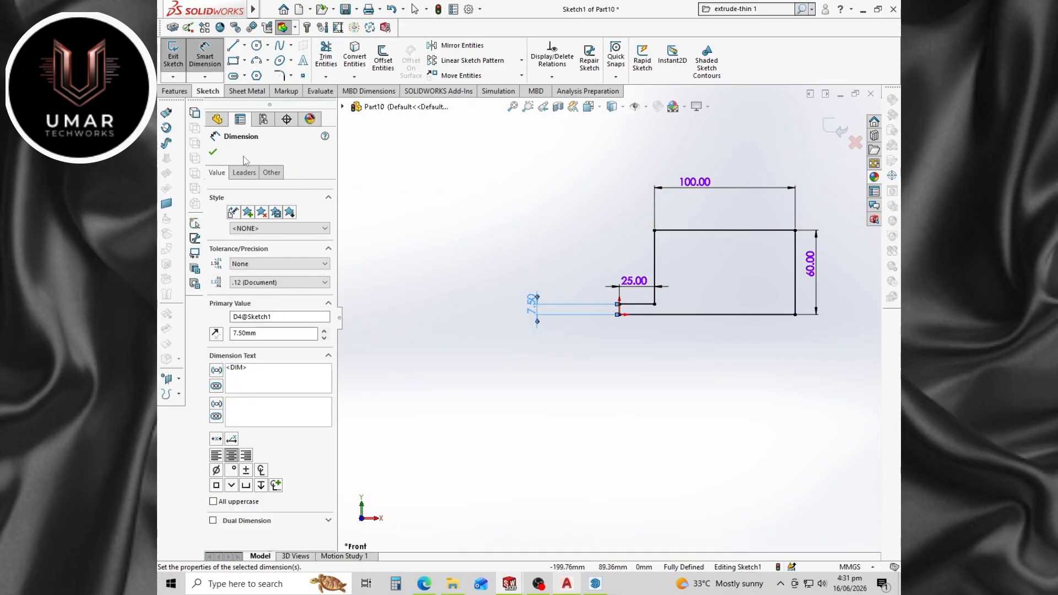
click(214, 153)
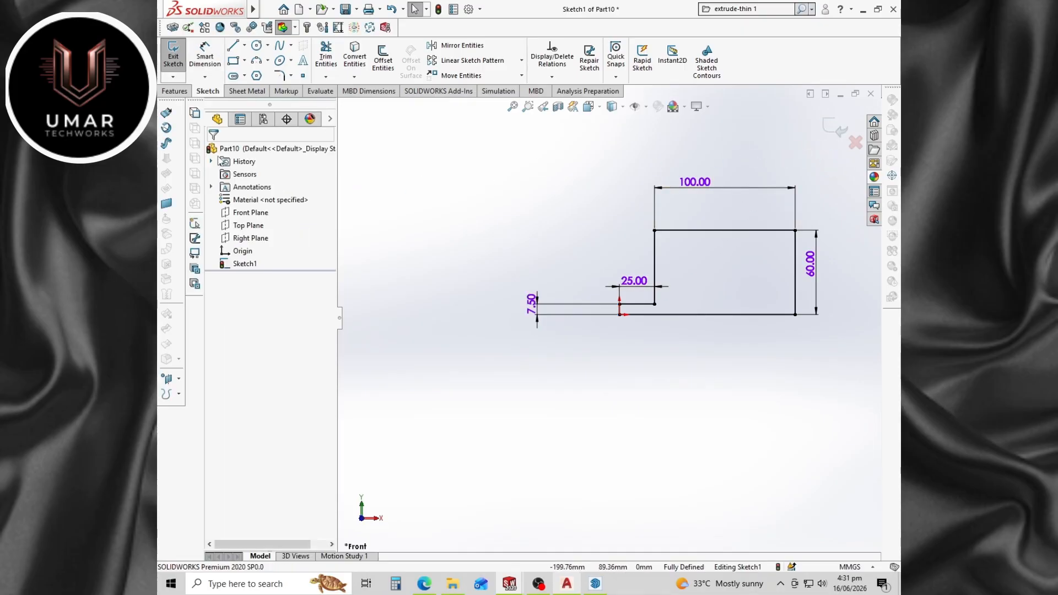
Revolve the stepped profile 360 degrees about its long bottom line.
click(175, 91)
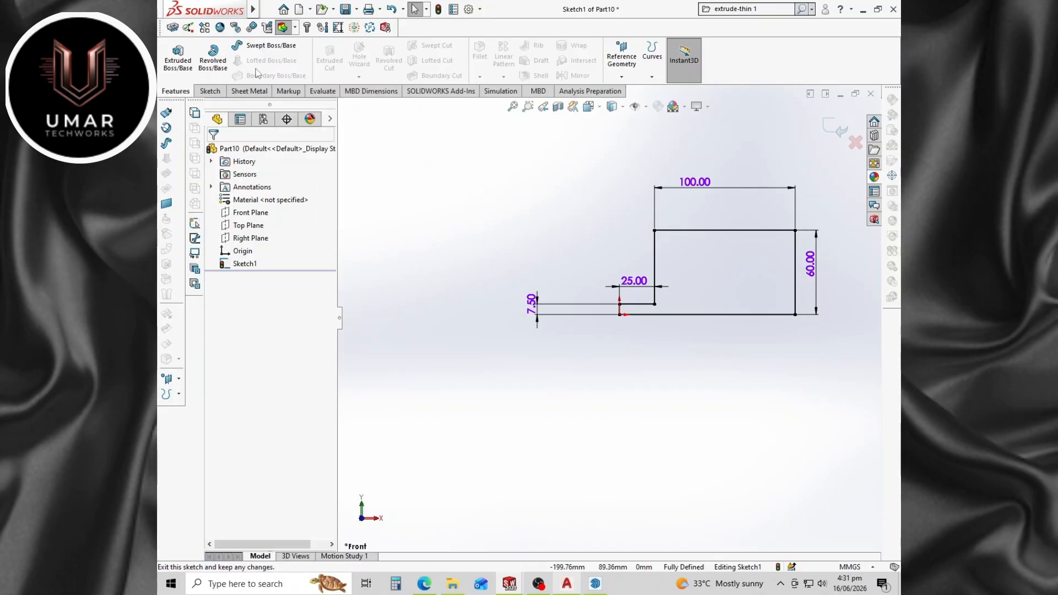
click(213, 59)
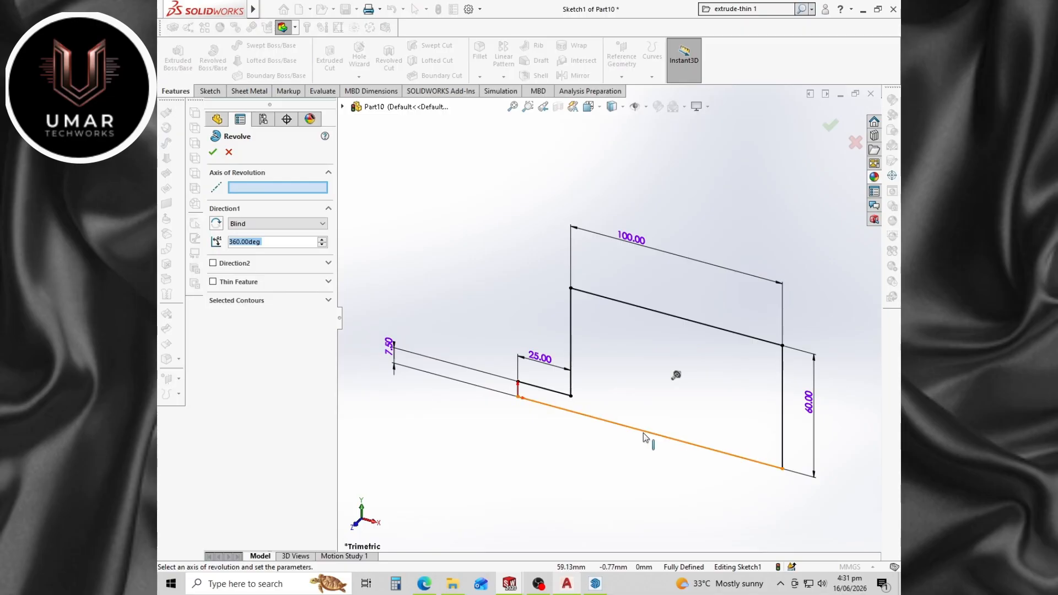
click(644, 432)
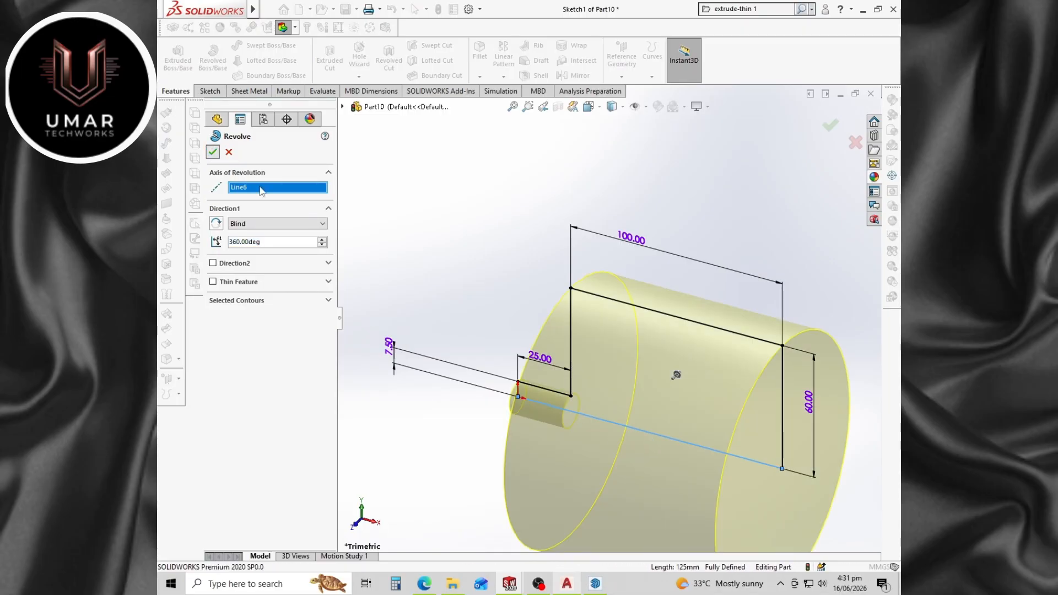
click(213, 152)
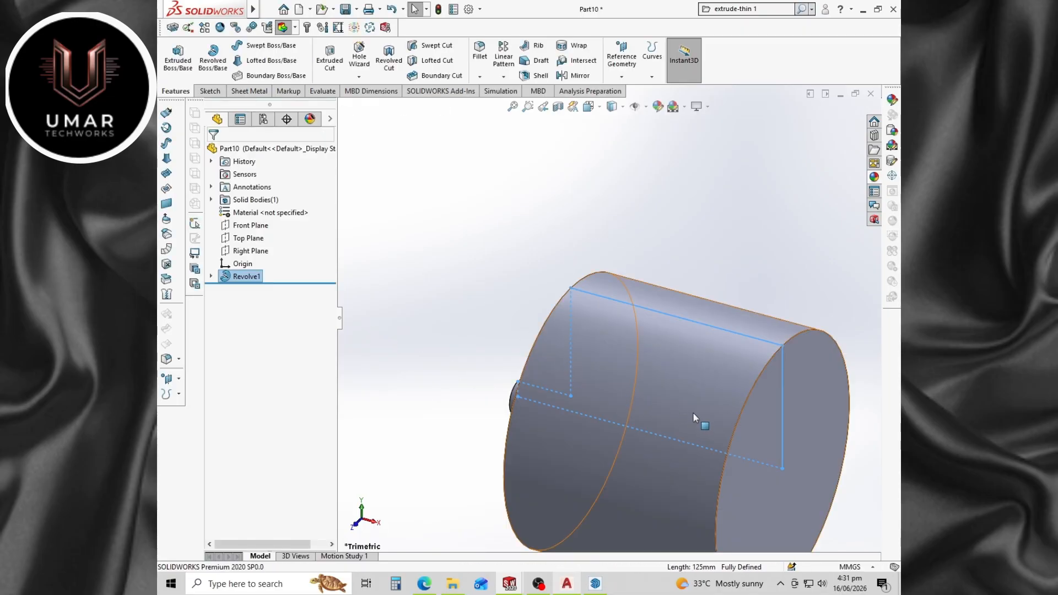
Start a sketch on the large flat end face of the motor body, viewed normal to the face.
scroll(696, 415, up, 4)
click(705, 415)
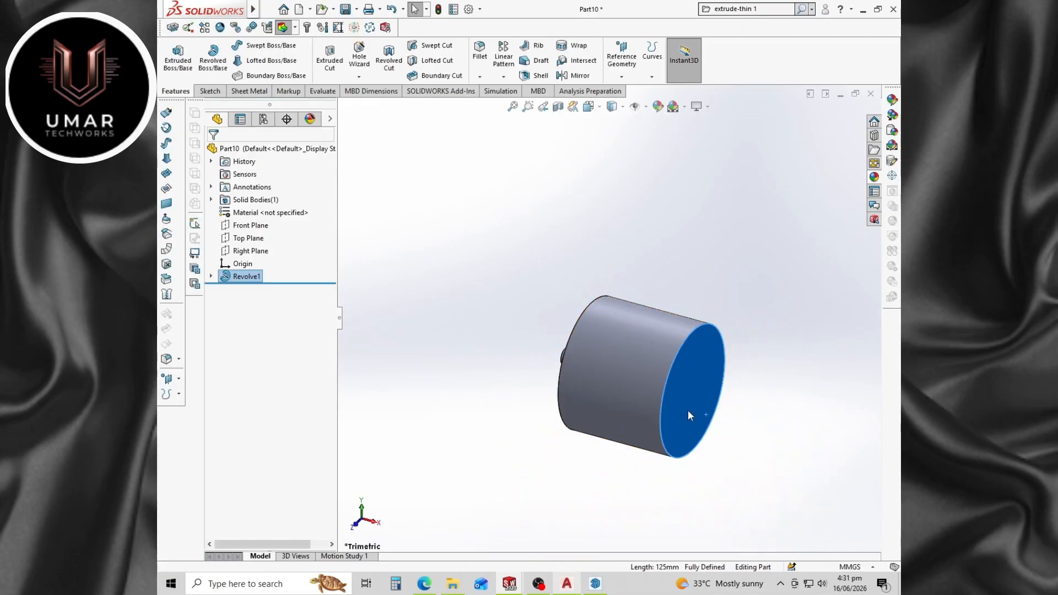
right_click(709, 376)
click(786, 326)
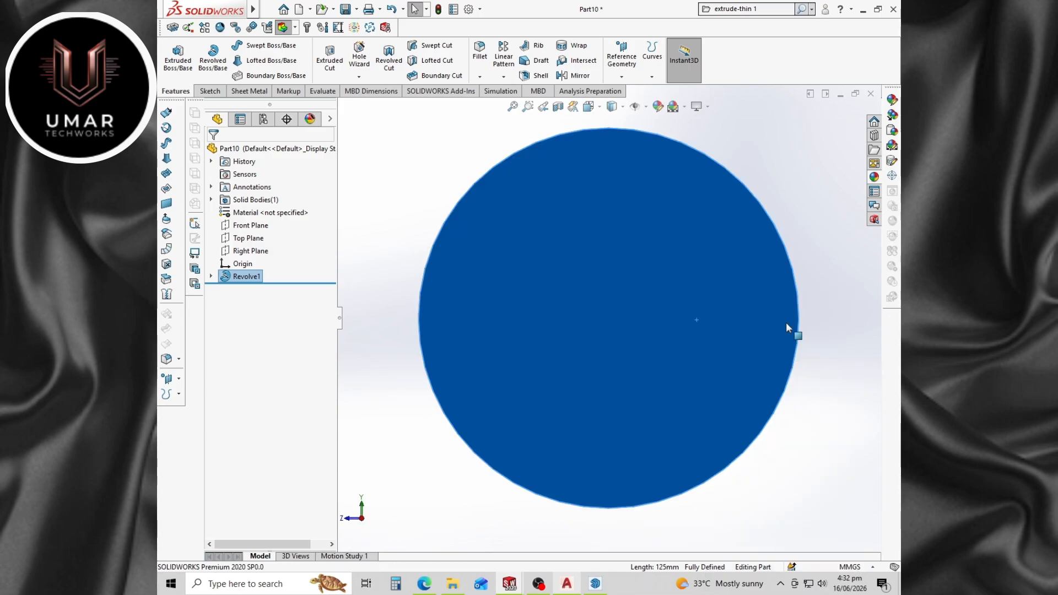
right_click(580, 341)
click(604, 319)
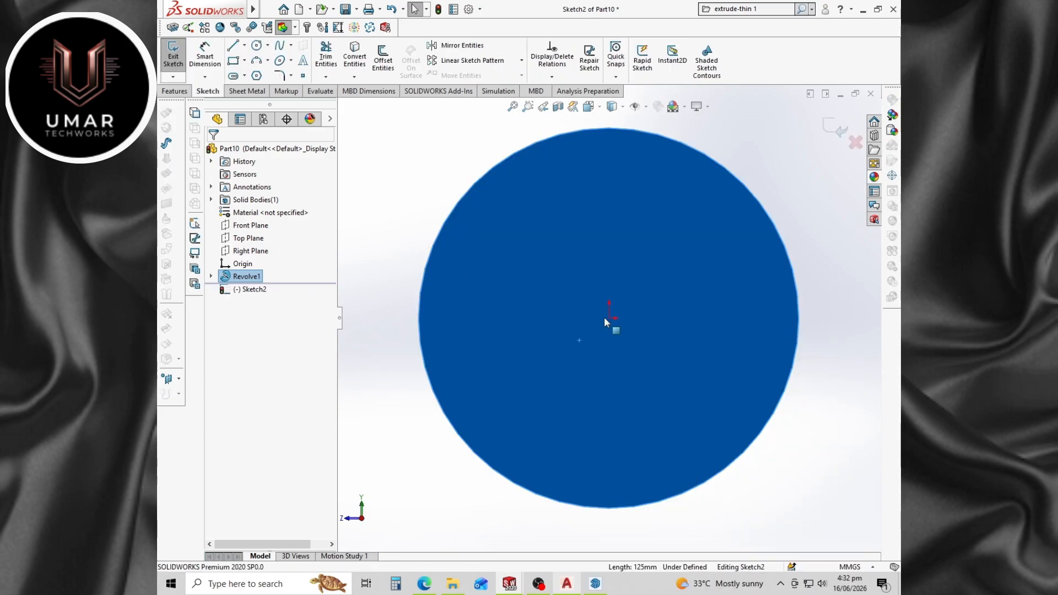
Sketch a corner rectangle about 120 mm by 59 mm over the lower half of the circular face, starting at the circle's horizontal quadrant point.
click(234, 60)
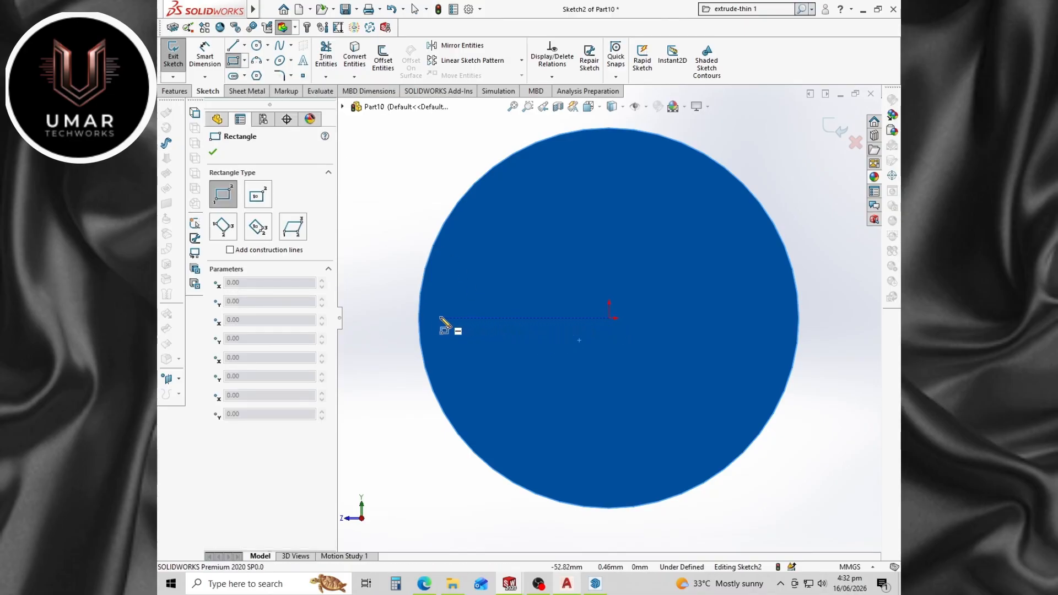
click(418, 318)
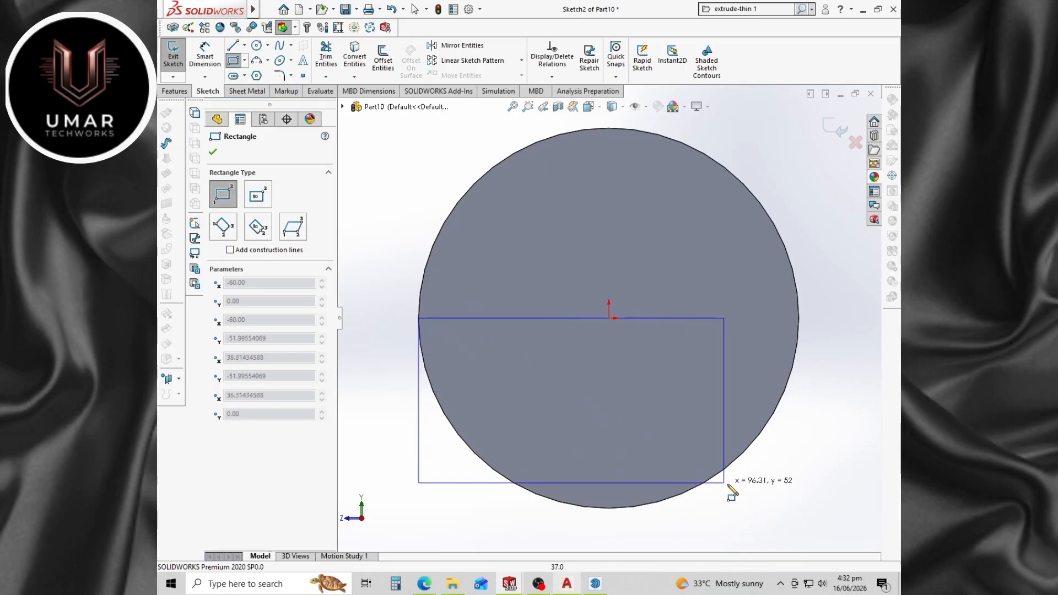
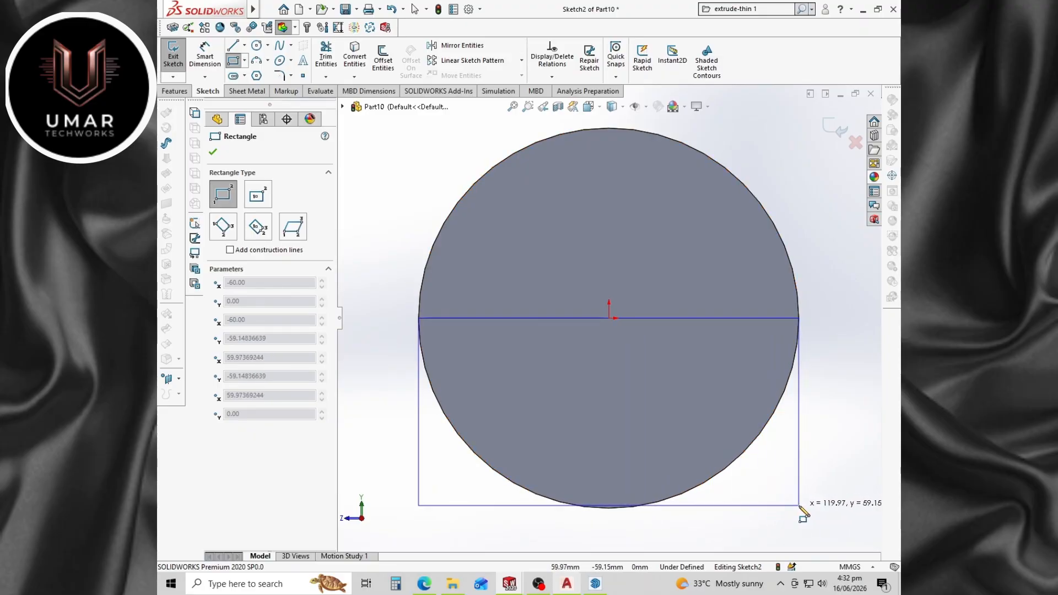
click(800, 506)
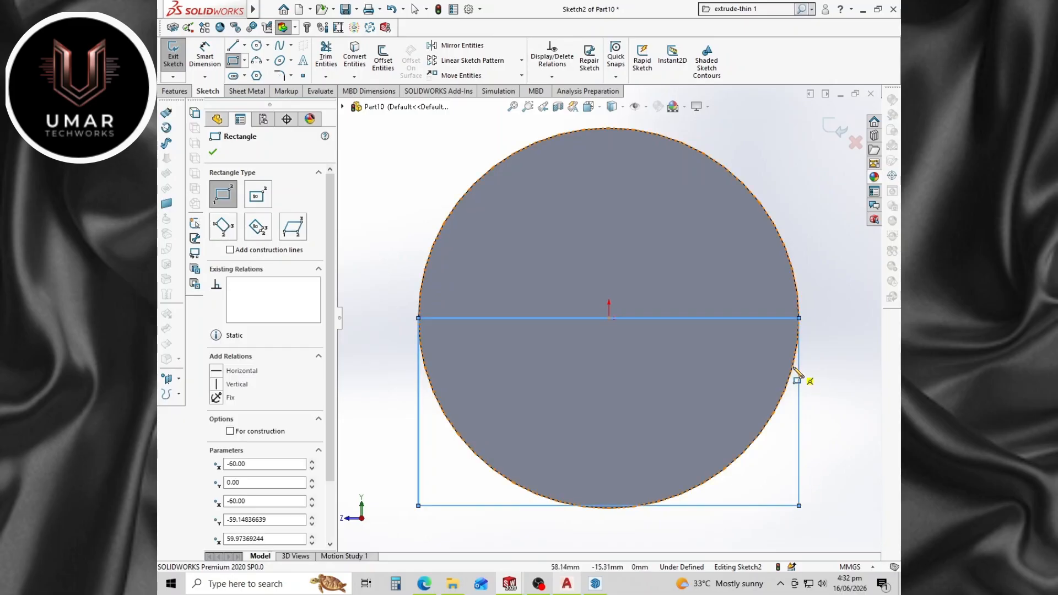
scroll(648, 510, down, 5)
scroll(610, 463, up, 4)
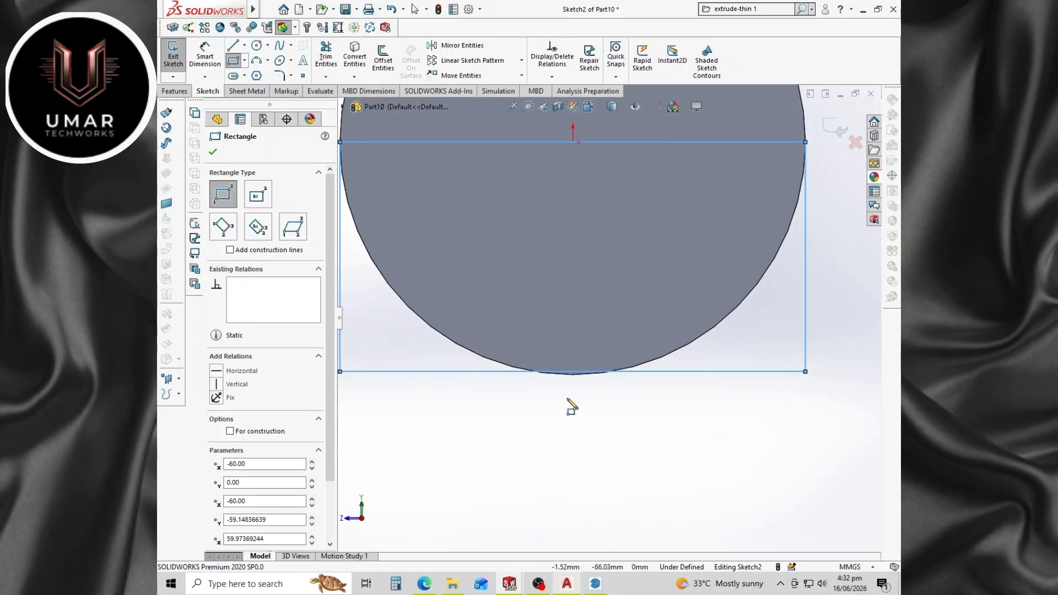
Move the rectangle's bottom edge to just below the circle, about 60.6 mm under its top edge.
key(Escape)
click(586, 377)
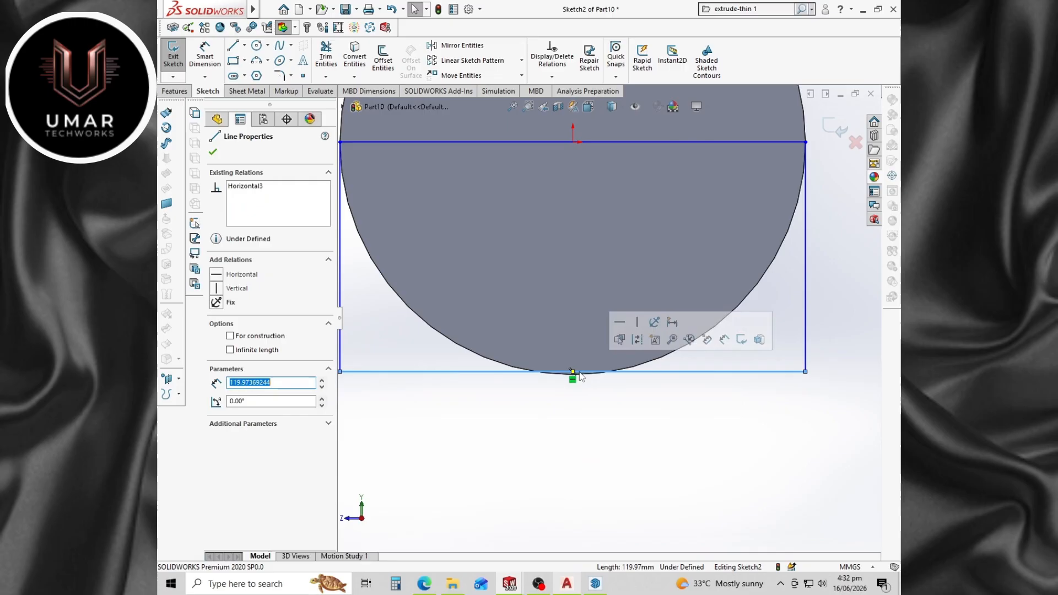
mouse_move(573, 372)
mouse_down()
mouse_move(575, 393)
mouse_move(574, 378)
mouse_up()
scroll(575, 383, down, 3)
scroll(588, 405, up, 6)
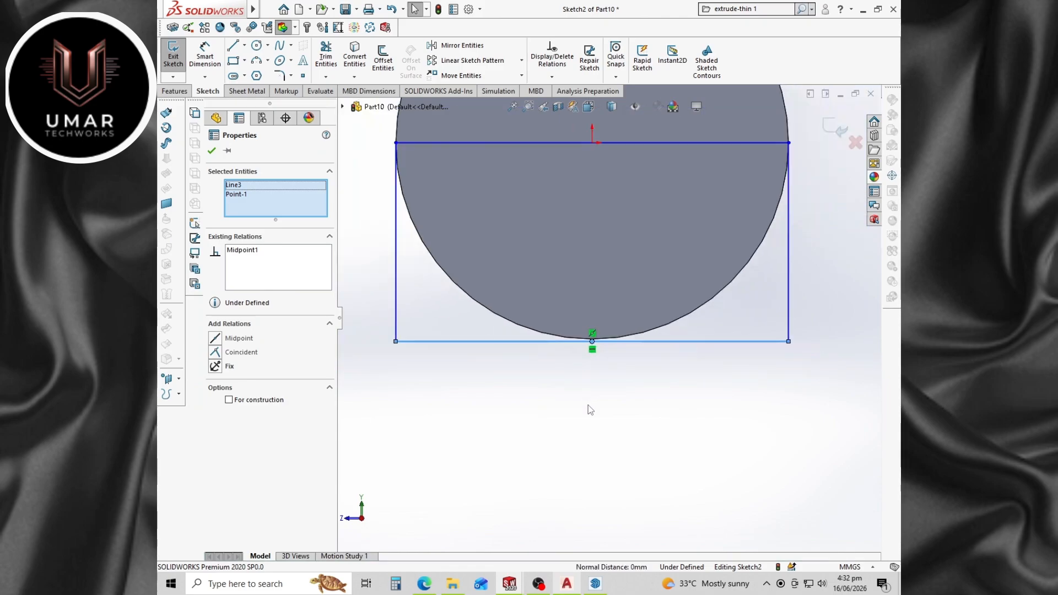
Dimension the rectangle's height between its two horizontal edges and set it to 62 mm.
click(205, 57)
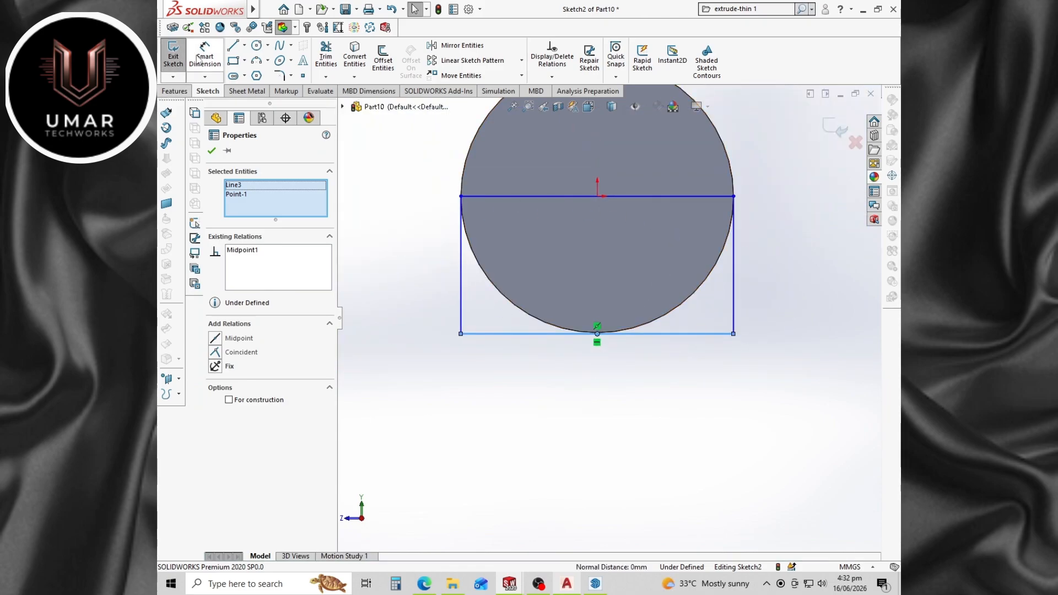
click(664, 197)
click(664, 334)
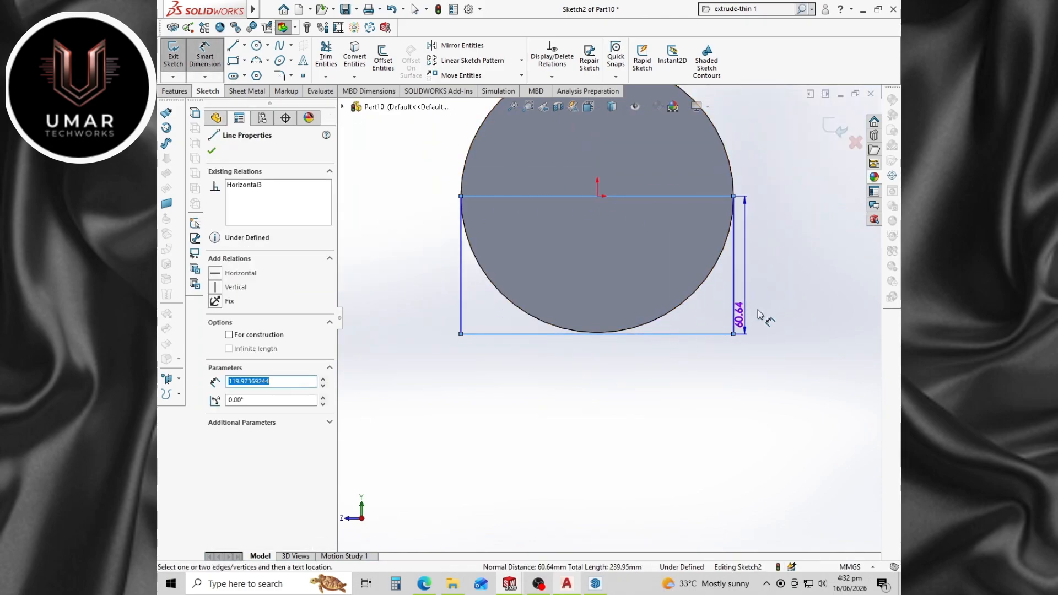
click(808, 291)
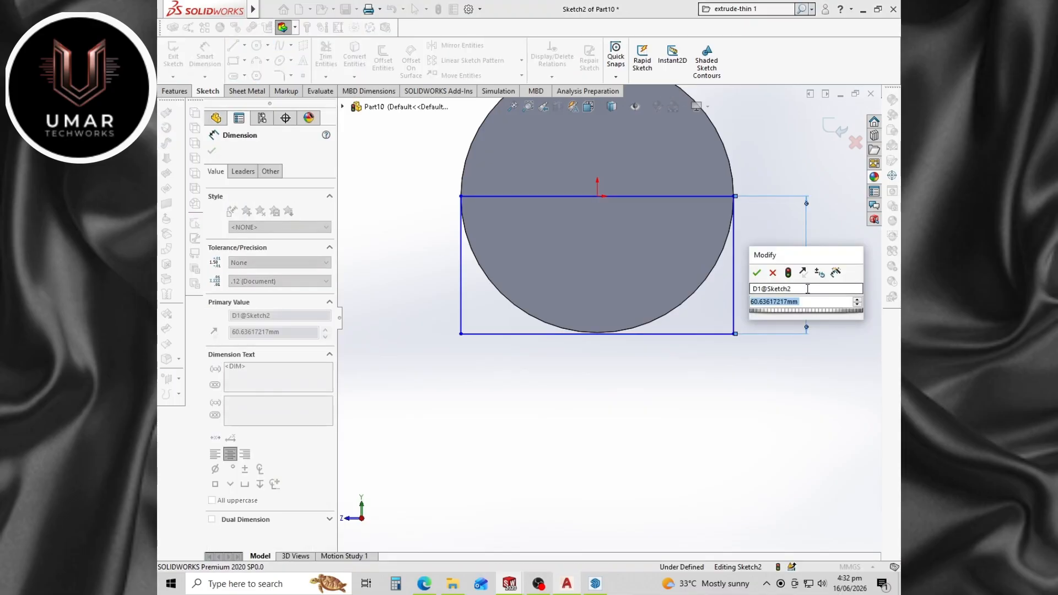
text(62)
key(Return)
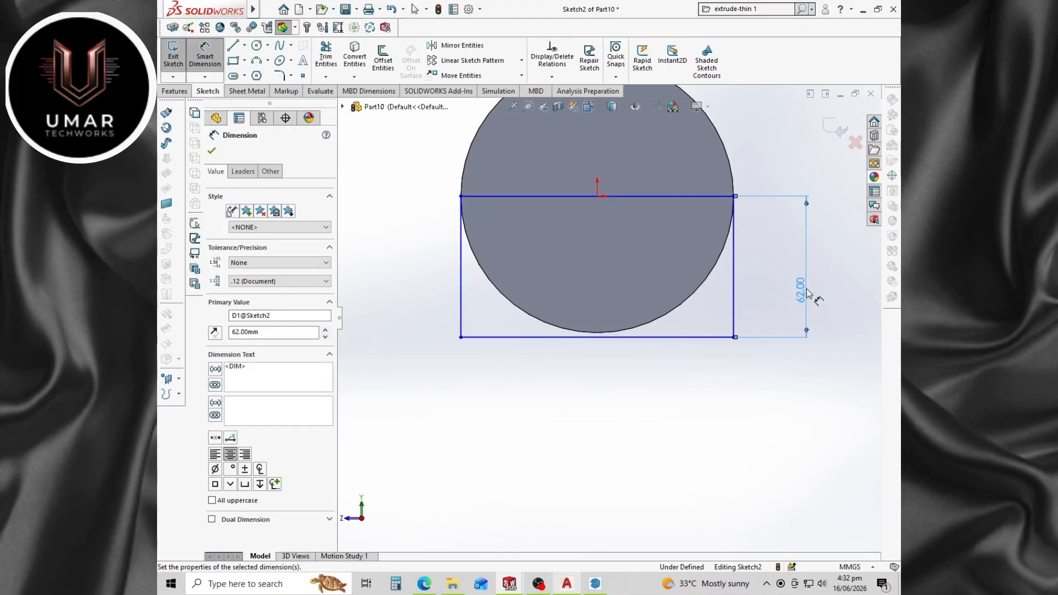
Dimension the rectangle's width between its two vertical edges and set it to 120 mm.
click(735, 287)
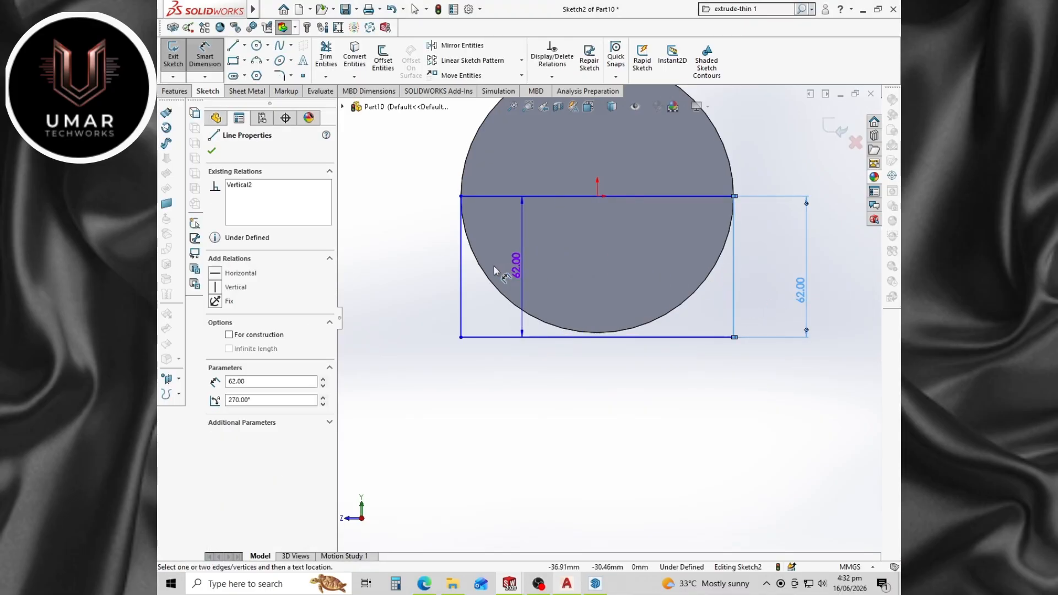
click(460, 273)
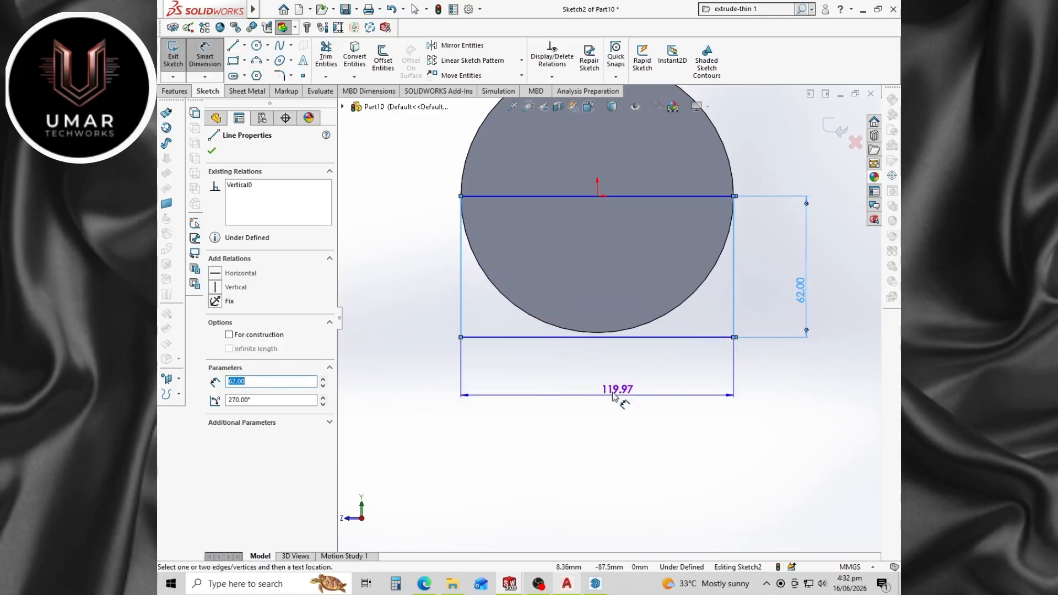
click(606, 390)
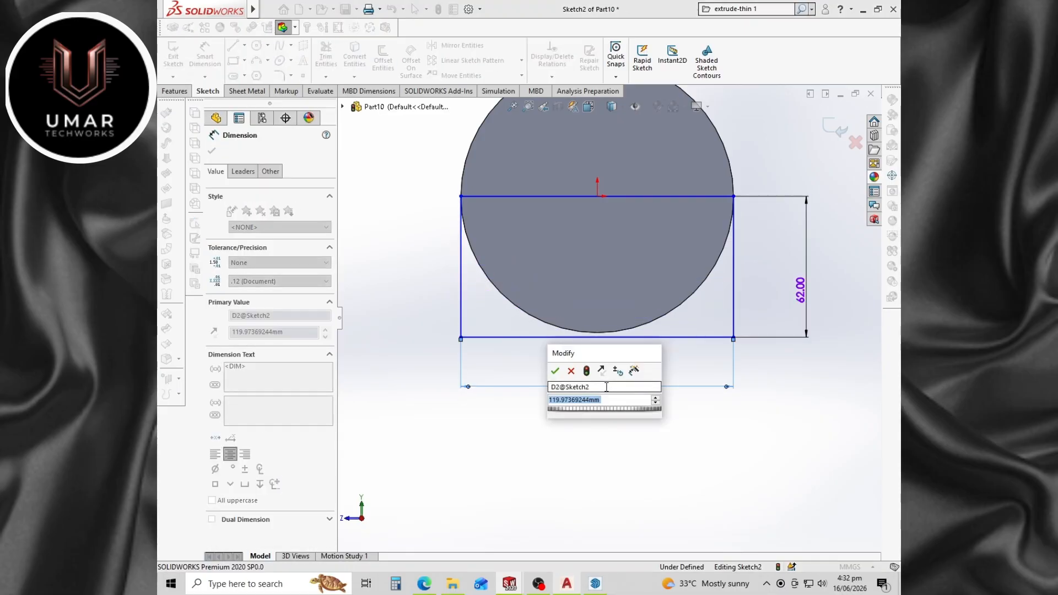
text(1)
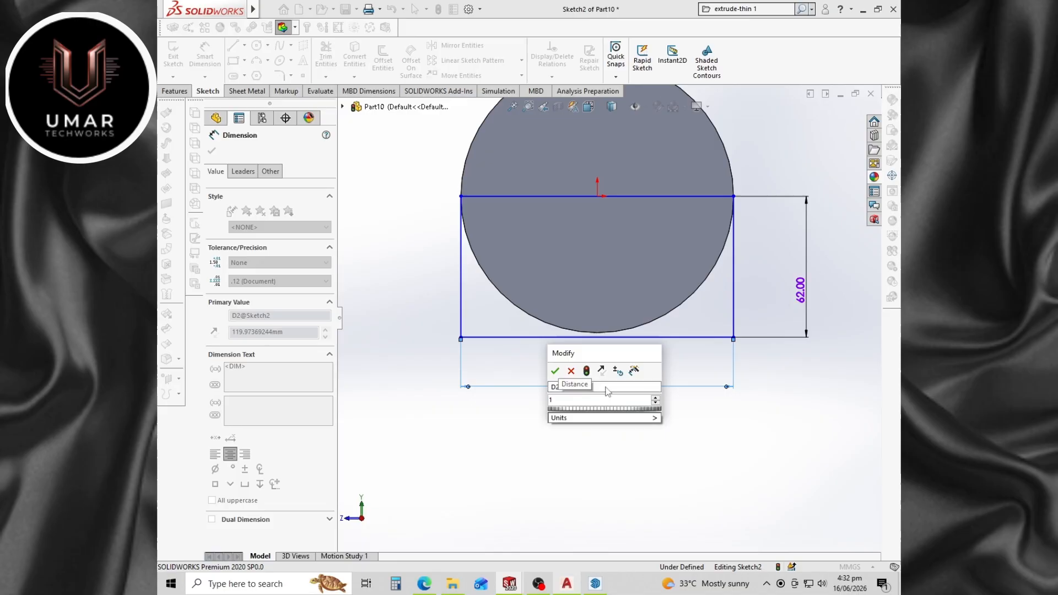
text(20)
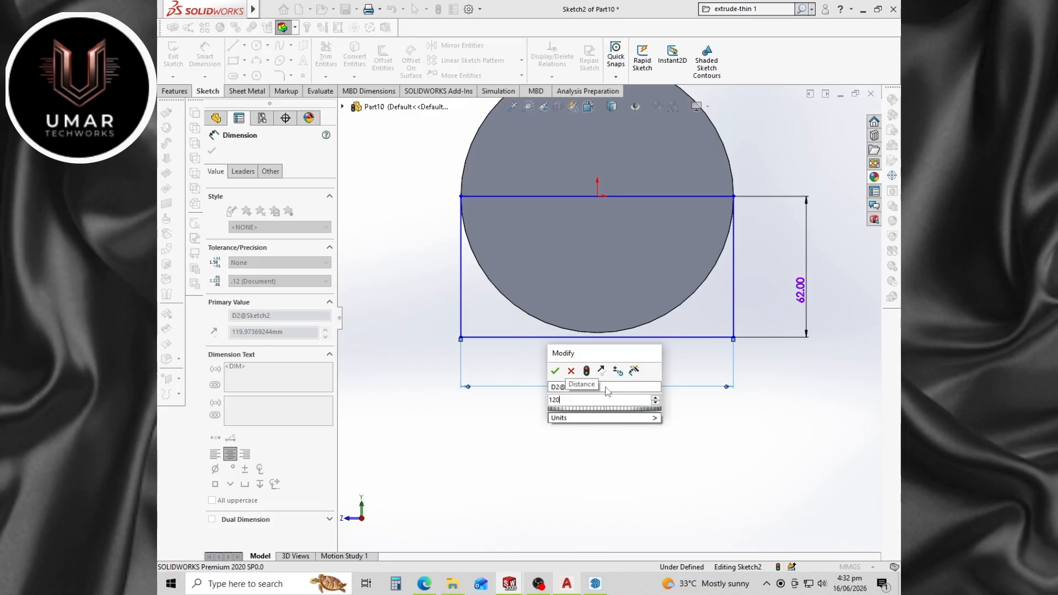
key(Return)
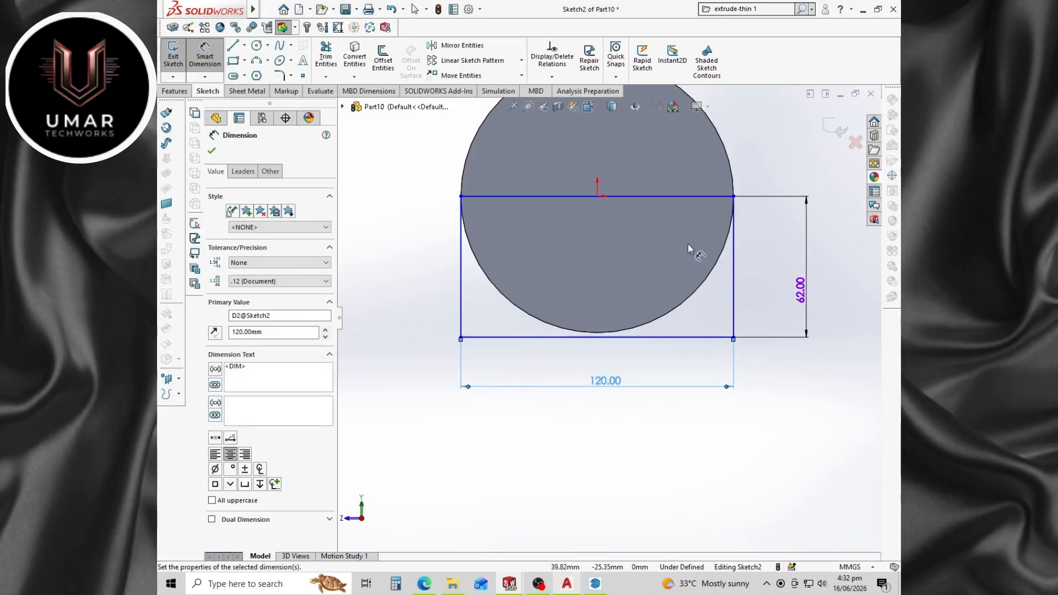
scroll(752, 207, up, 3)
scroll(733, 232, down, 5)
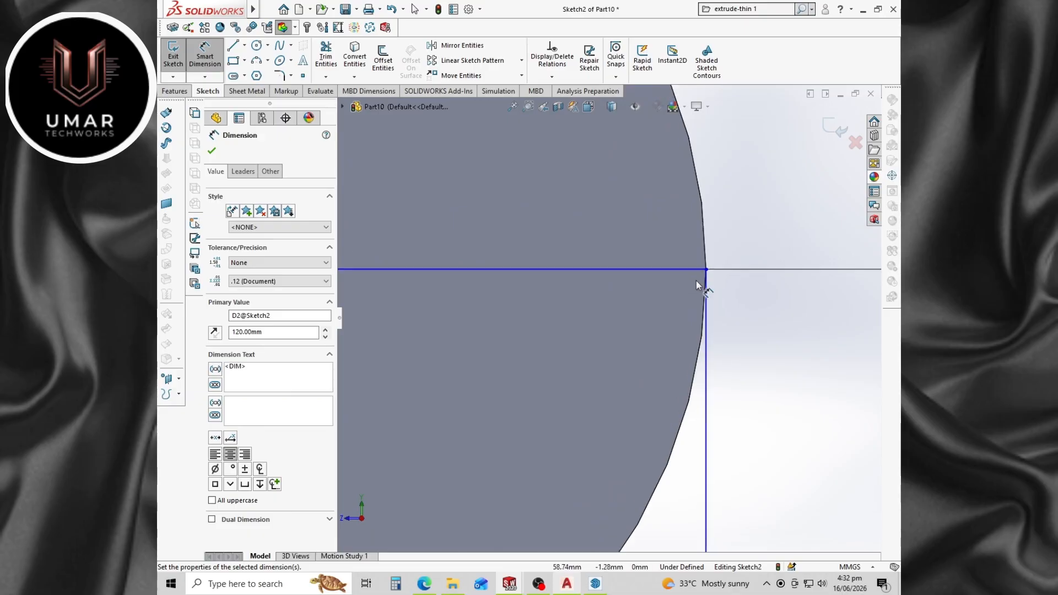
scroll(697, 282, up, 2)
scroll(634, 308, up, 4)
scroll(559, 346, down, 1)
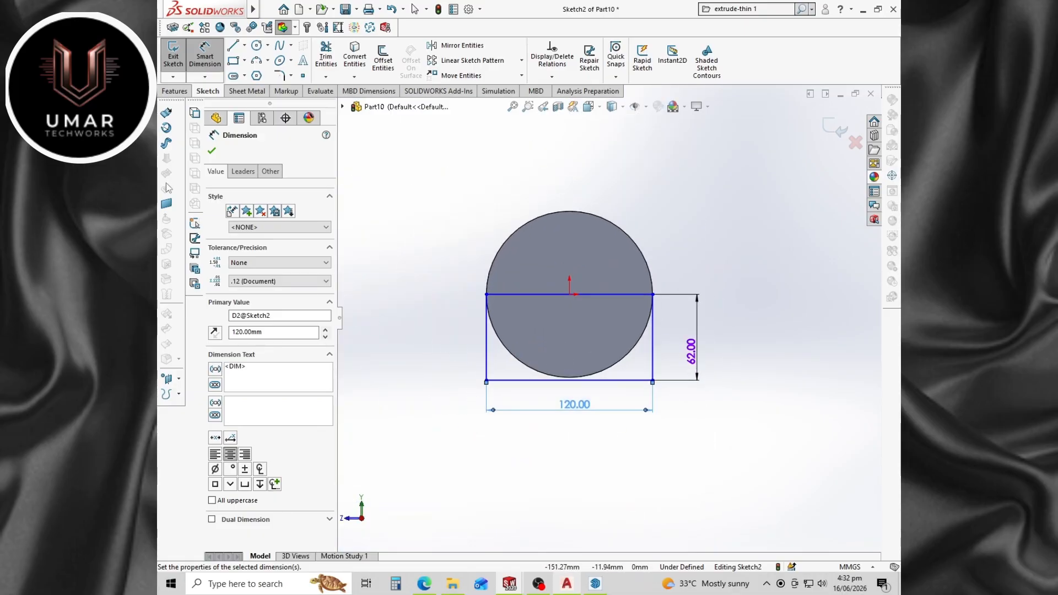
Extrude the rectangle in the reversed direction, Up To Surface, ending at the flat motor face that carries the small shaft, with the result merged.
click(178, 93)
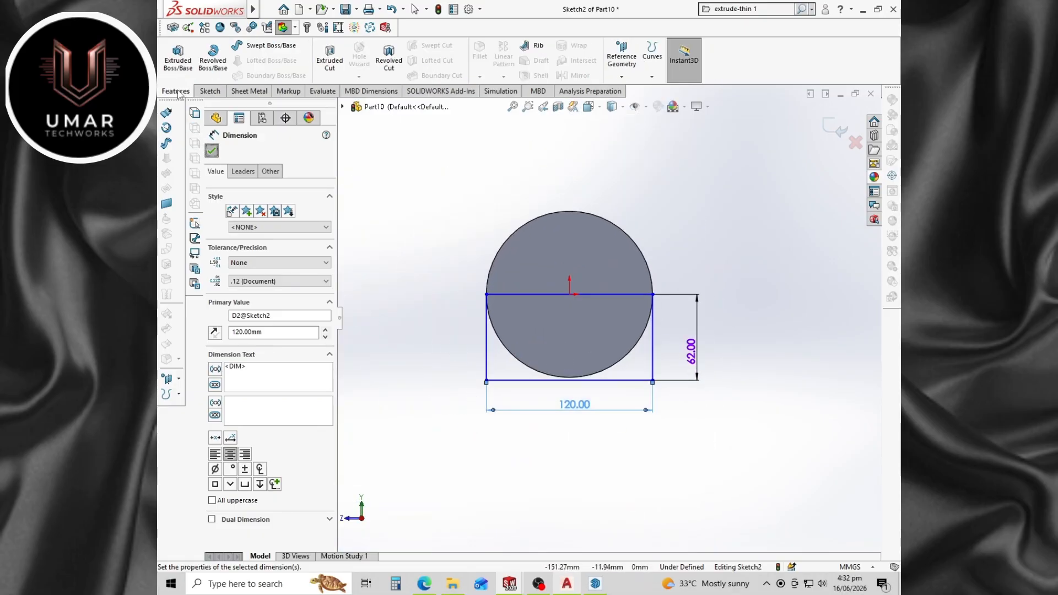
click(175, 62)
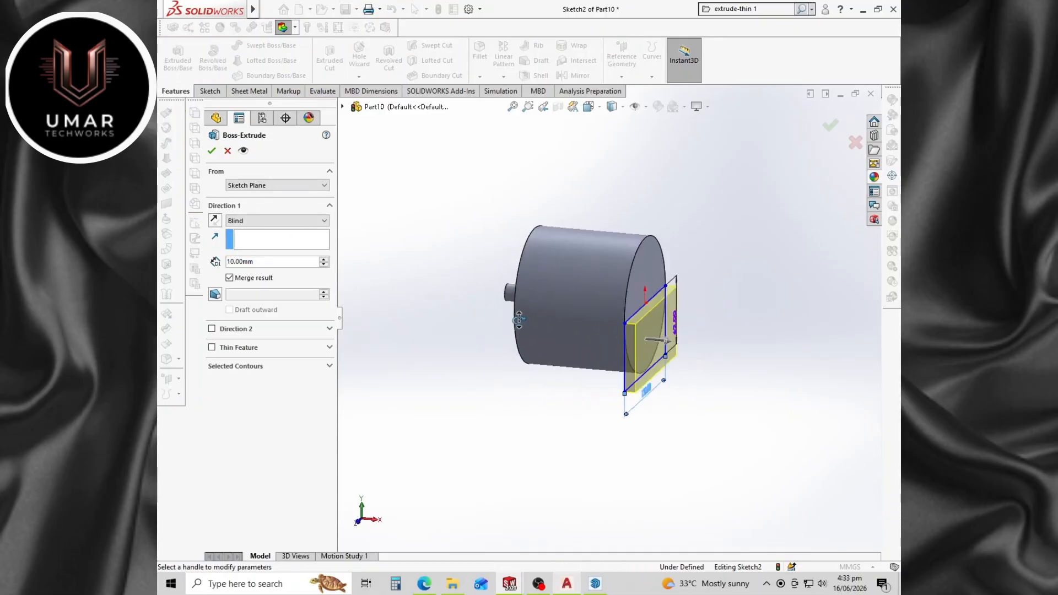
click(215, 221)
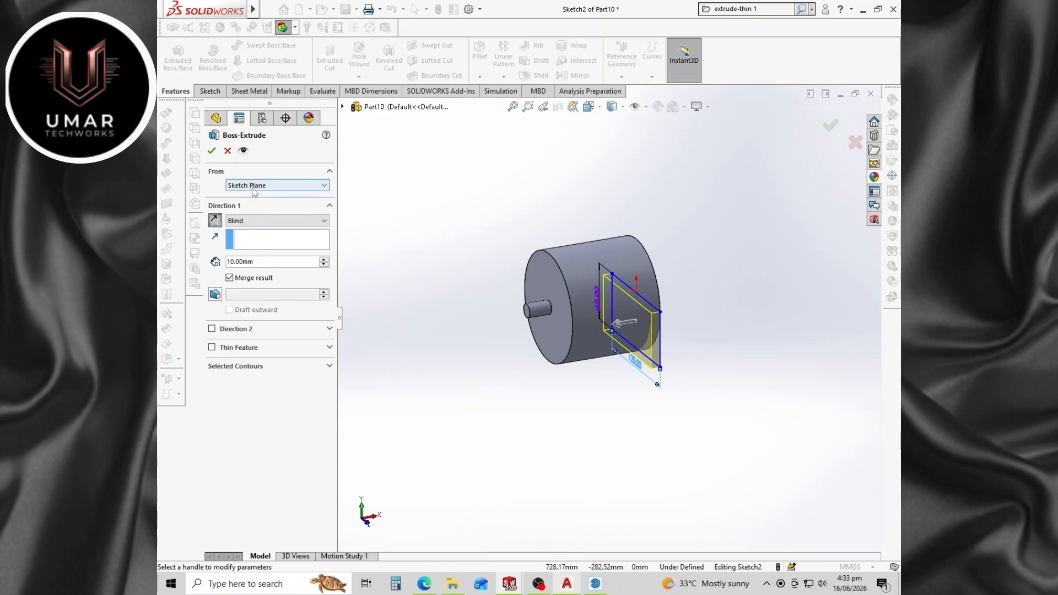
click(257, 221)
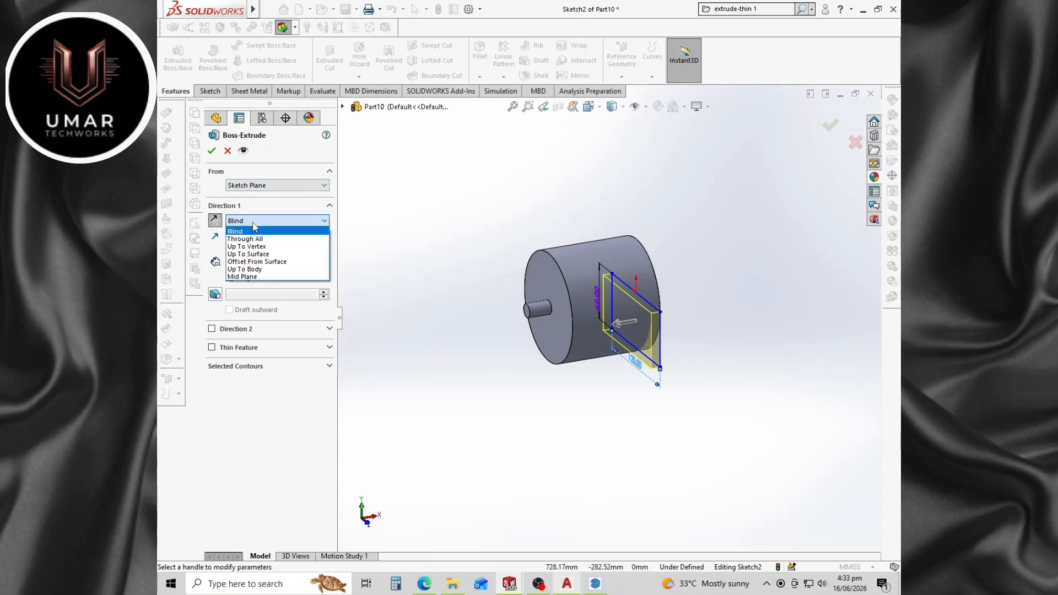
click(248, 254)
click(543, 343)
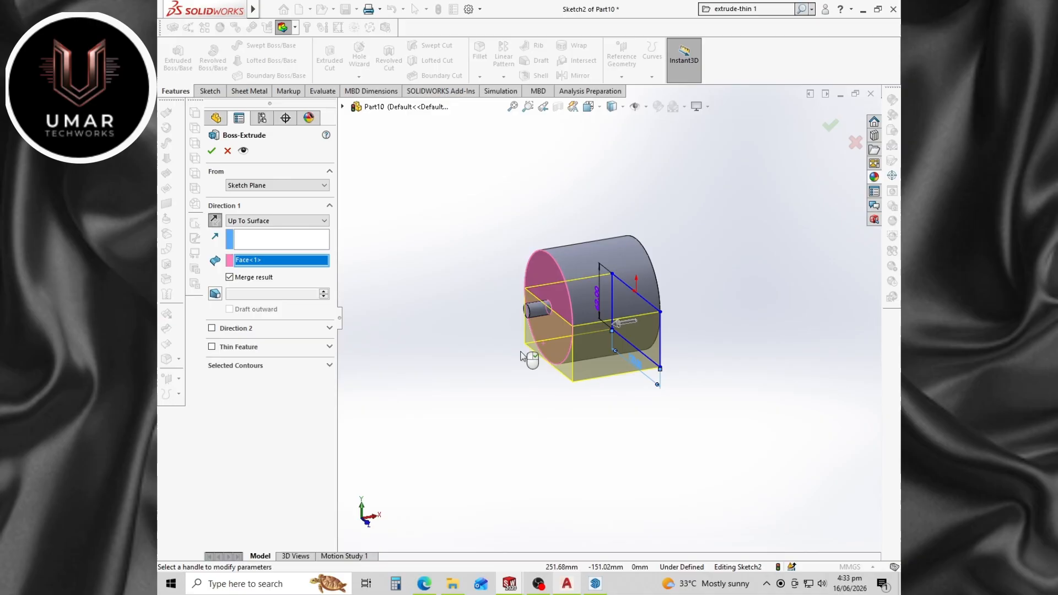
click(212, 151)
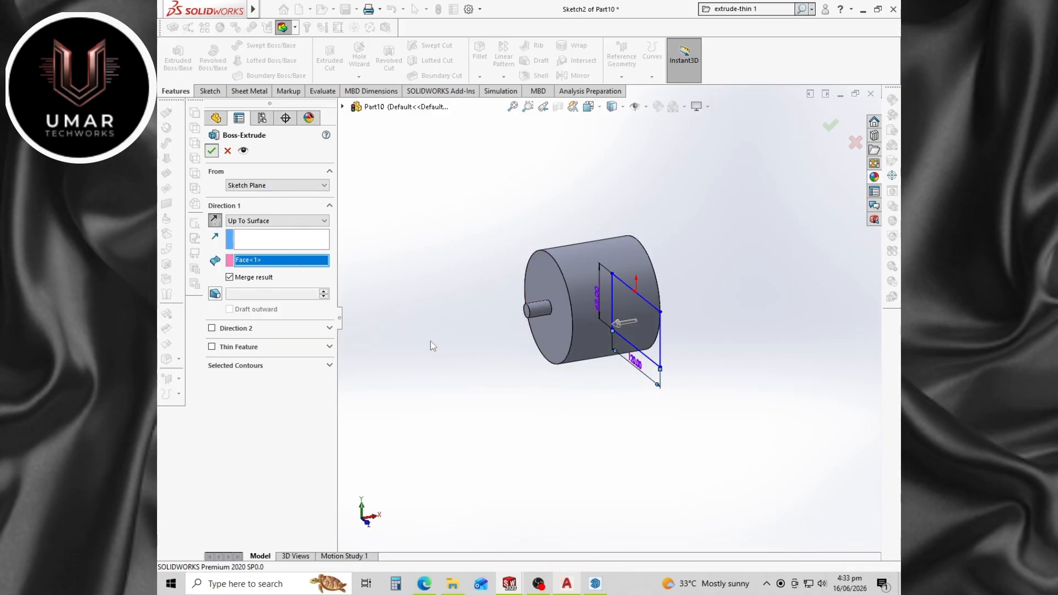
scroll(577, 419, up, 2)
middle_drag(577, 424, 621, 435)
scroll(652, 340, down, 3)
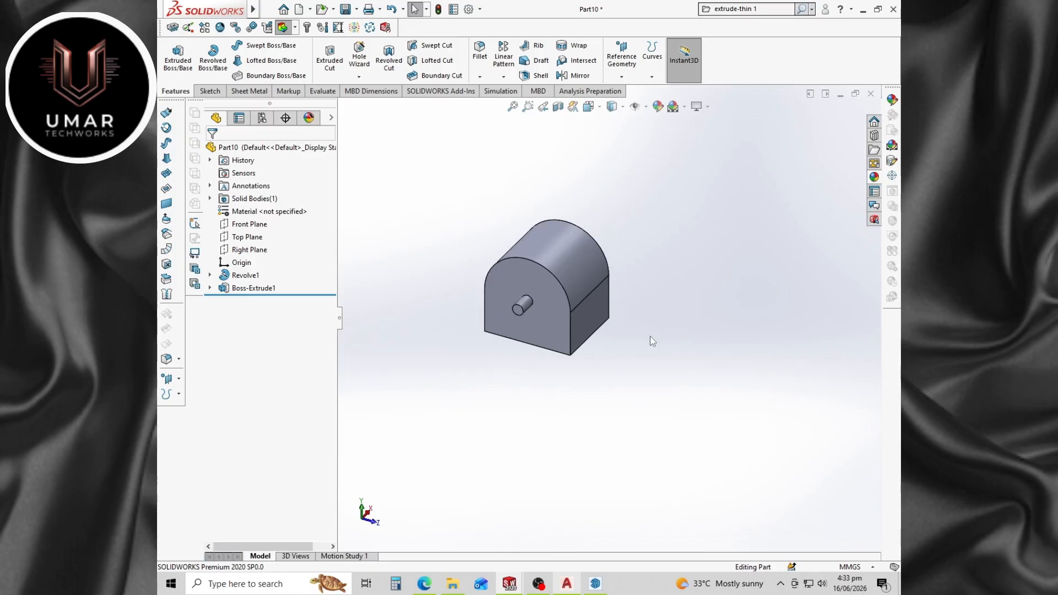
Save the part as Motor 2 in the crude oil pump project folder, keeping the existing motor file instead of replacing it.
key(ctrl+s)
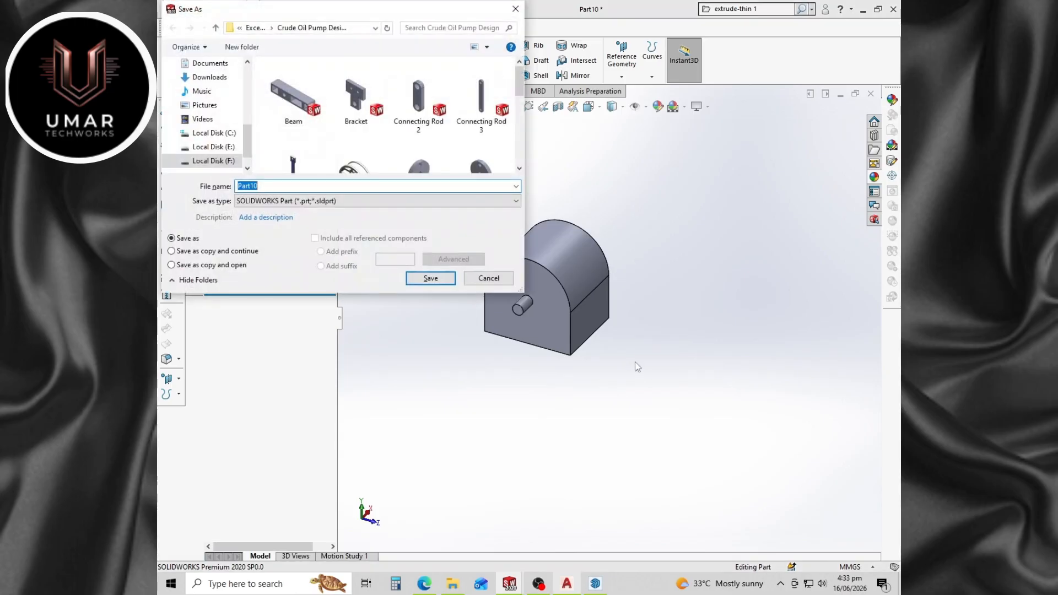
text(MOtor)
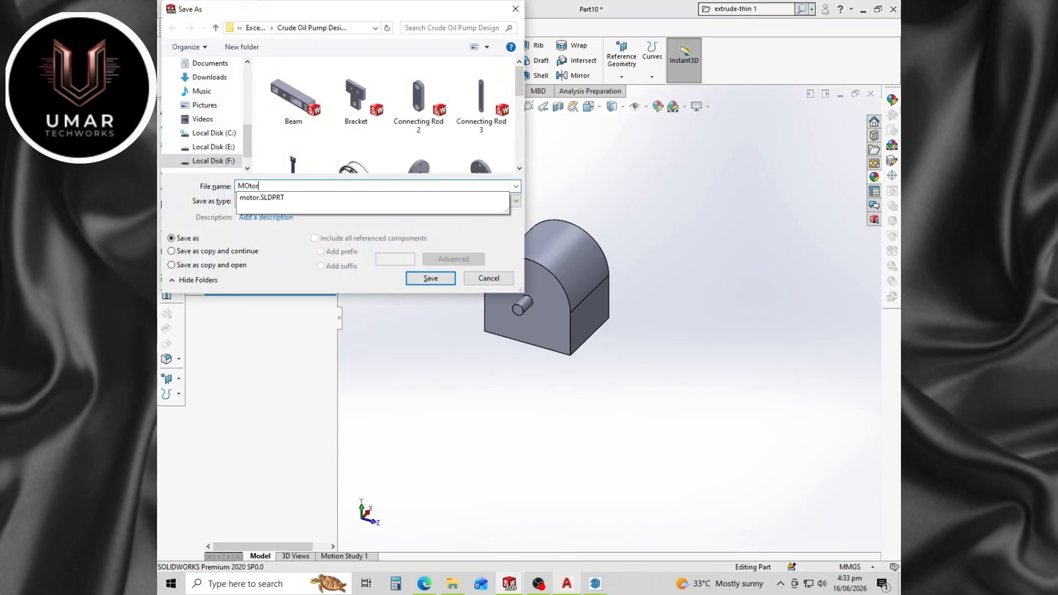
key(Return)
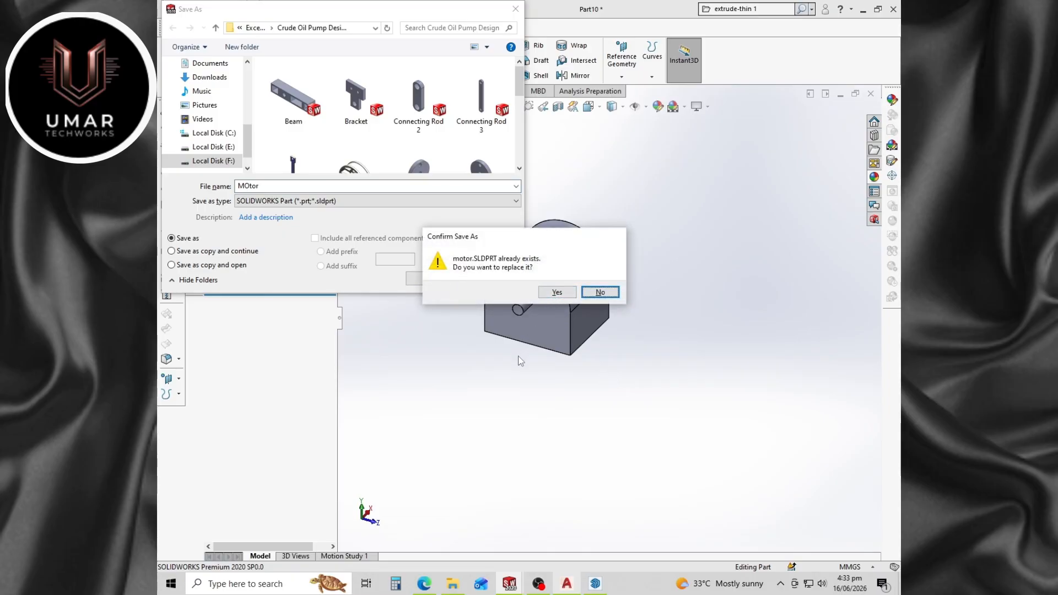
click(599, 292)
click(285, 185)
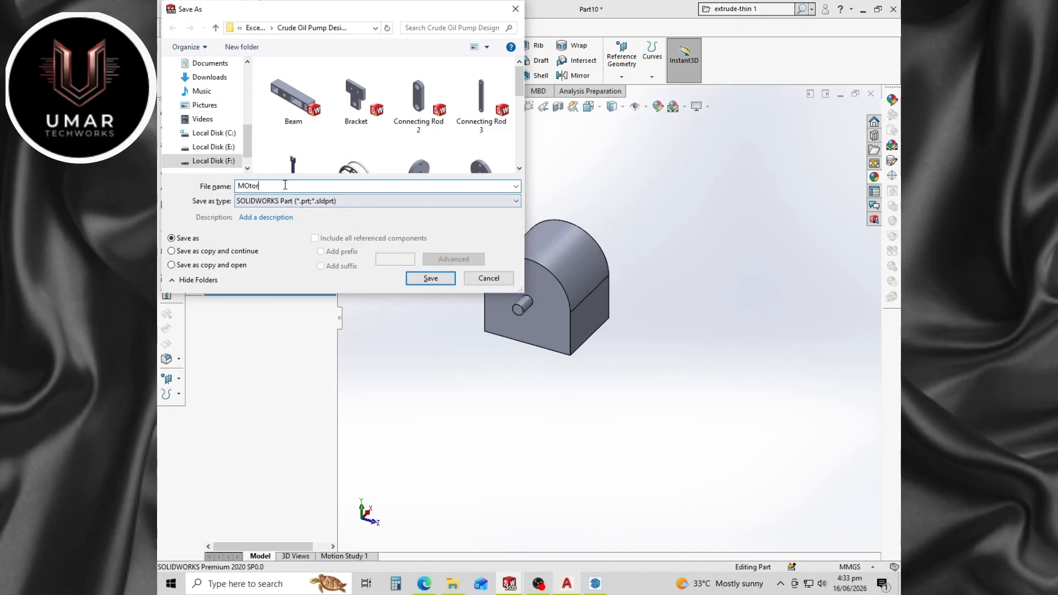
key(BackSpace)
click(431, 278)
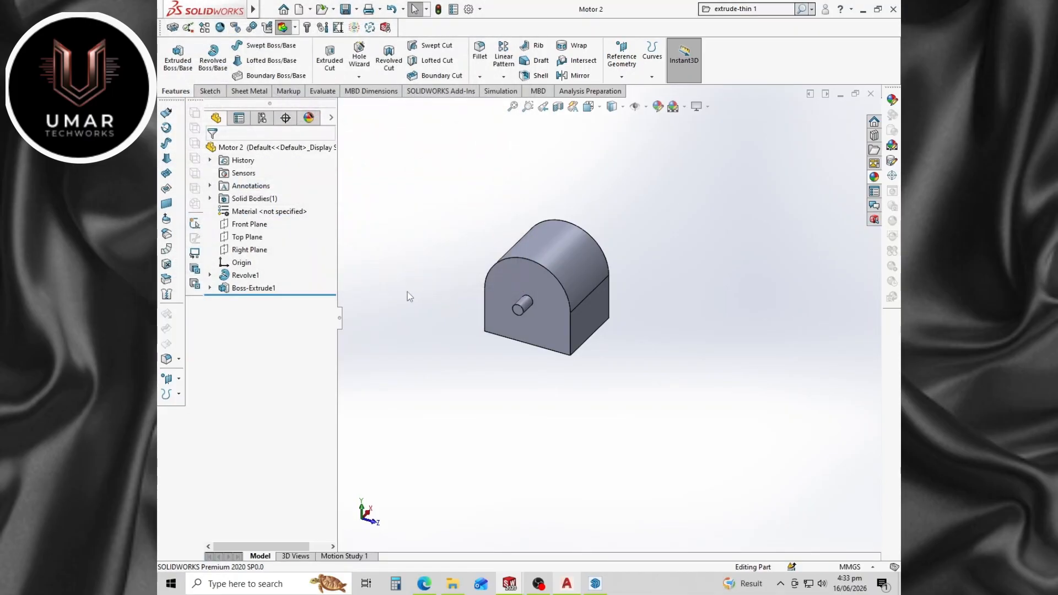
scroll(549, 446, down, 2)
scroll(549, 446, up, 3)
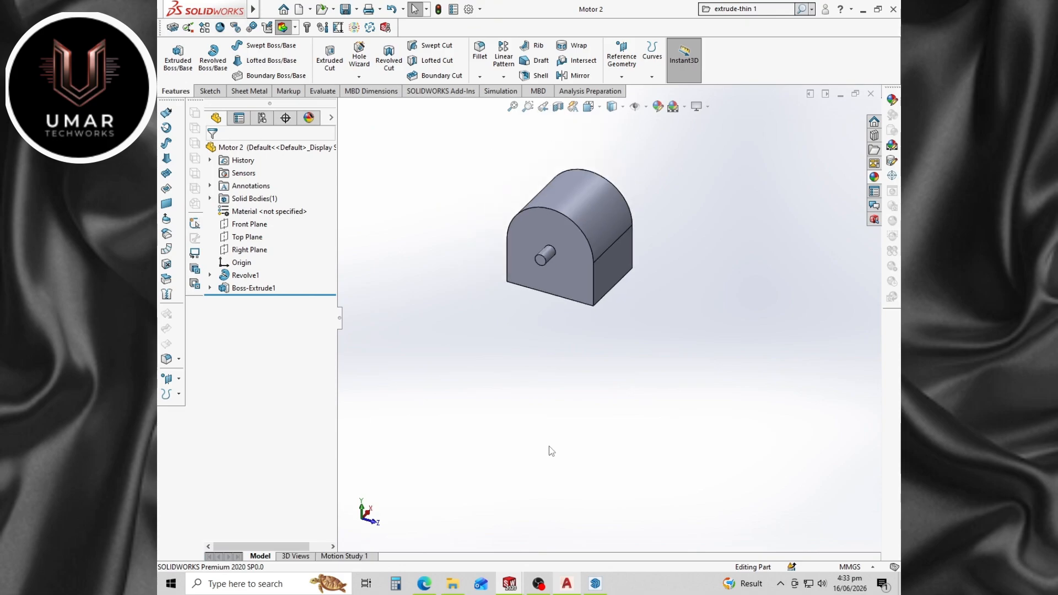
scroll(584, 198, down, 1)
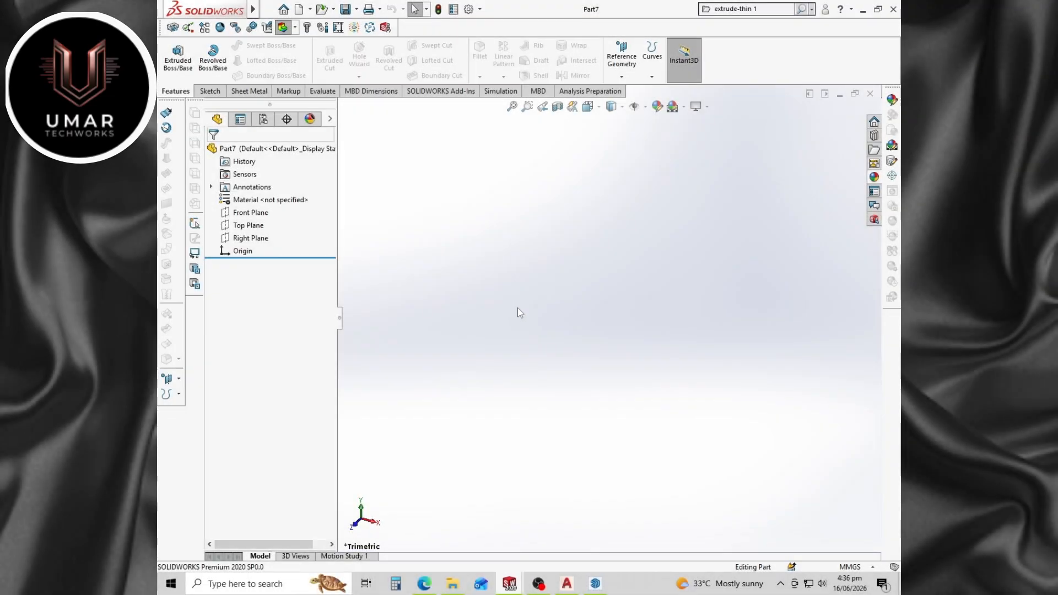
Start a sketch on the Front Plane of the empty part and draw a circle about 47 mm in diameter centred on the origin.
click(245, 212)
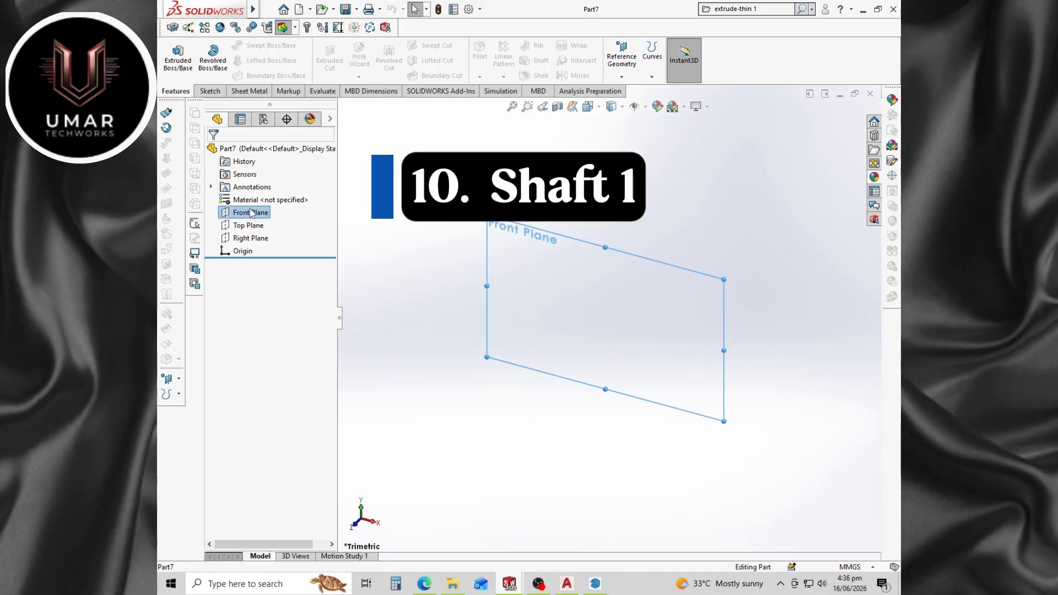
click(260, 192)
click(257, 45)
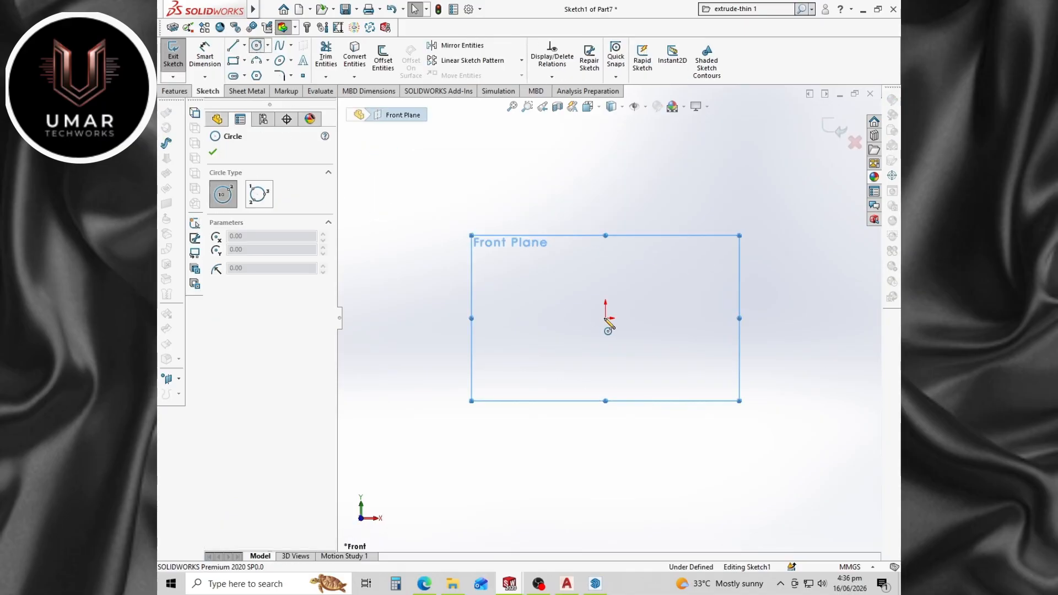
drag(606, 318, 612, 355)
Dimension the circle's diameter and set it to 15 mm.
right_click(681, 280)
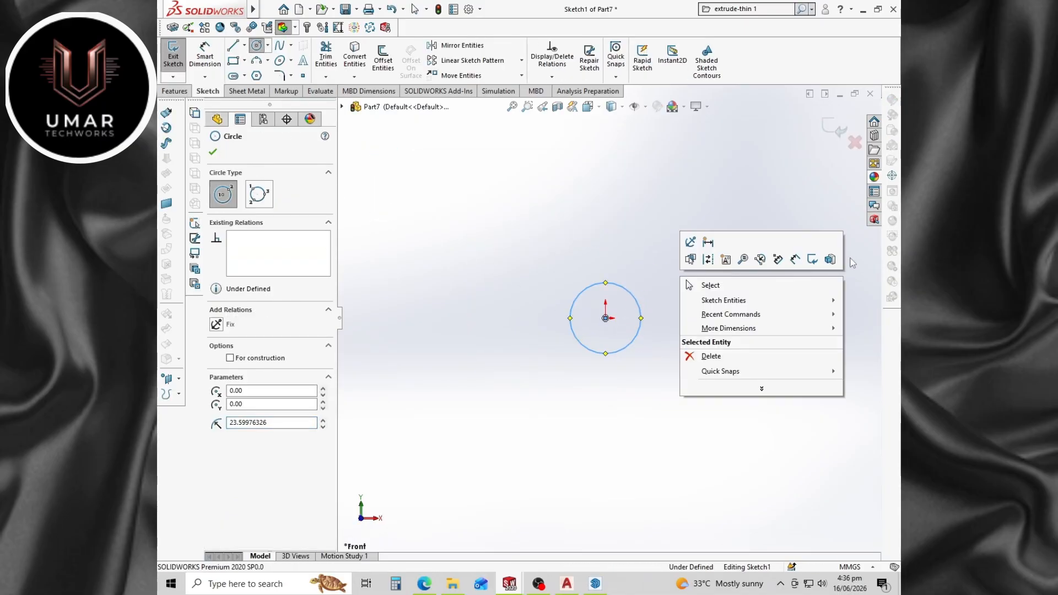
click(811, 256)
click(644, 331)
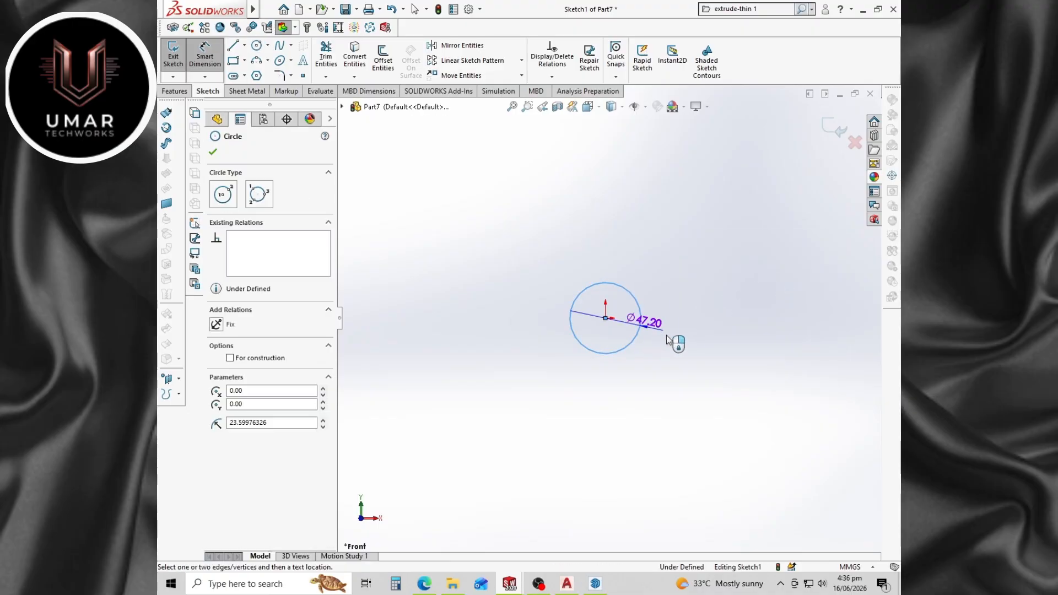
click(686, 344)
text(15)
key(Return)
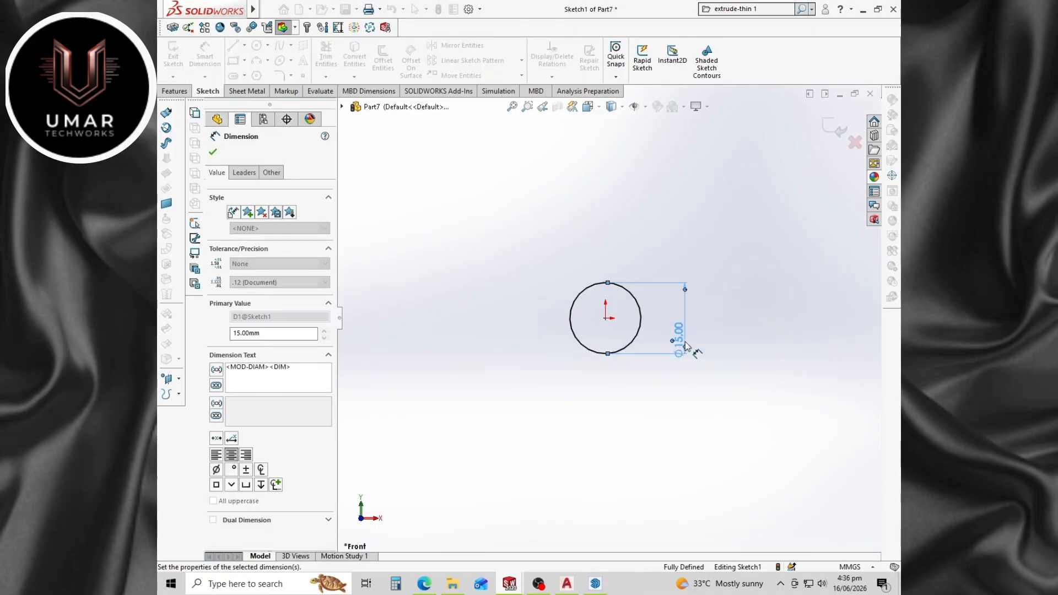
Extrude the circle as a Blind boss 250 mm deep to form the shaft.
click(176, 90)
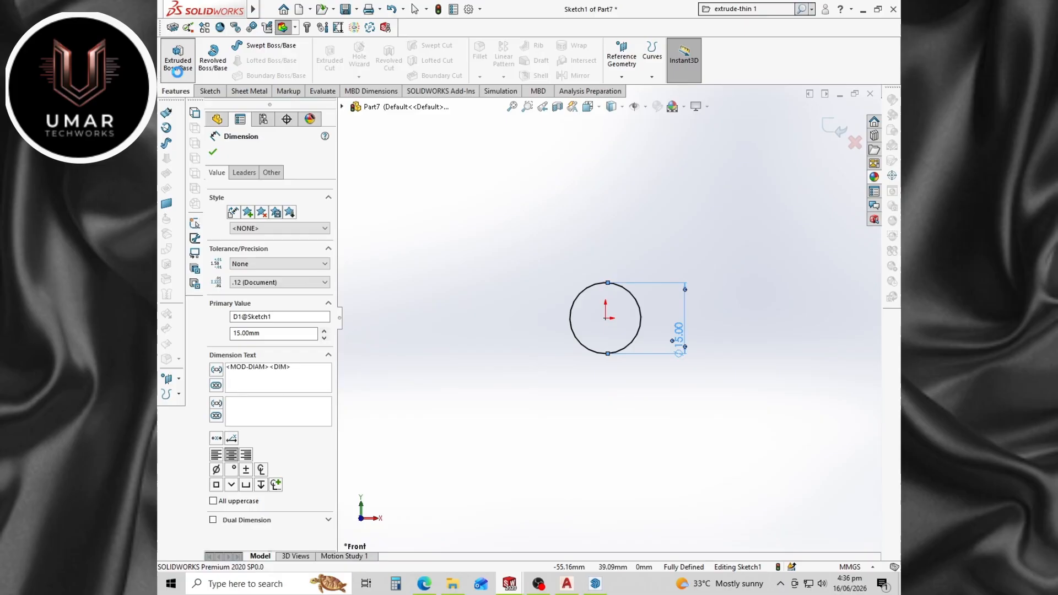
click(178, 55)
text(250)
key(Return)
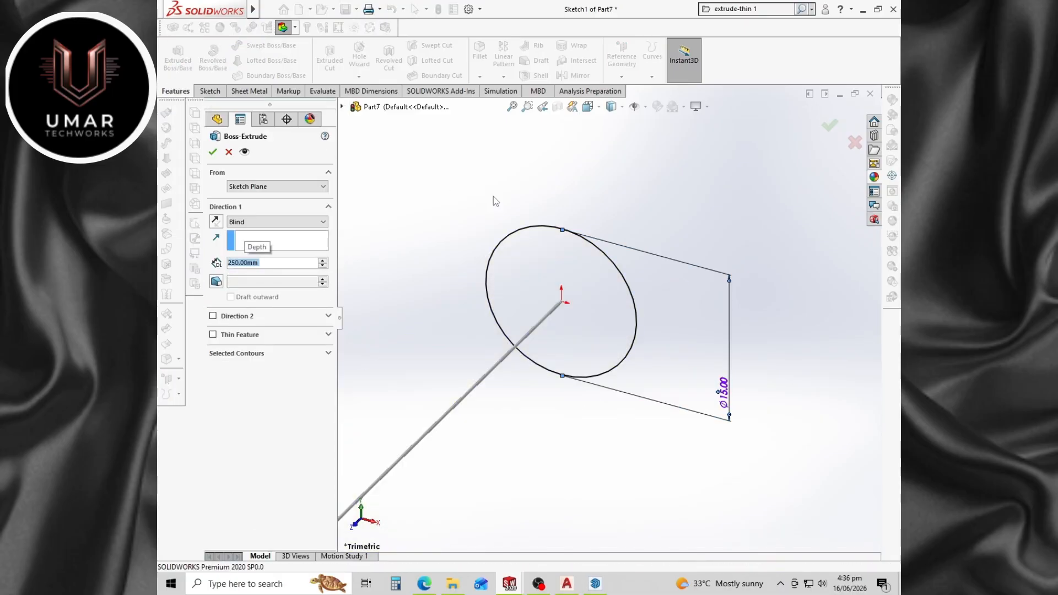
scroll(736, 426, up, 5)
scroll(607, 416, up, 3)
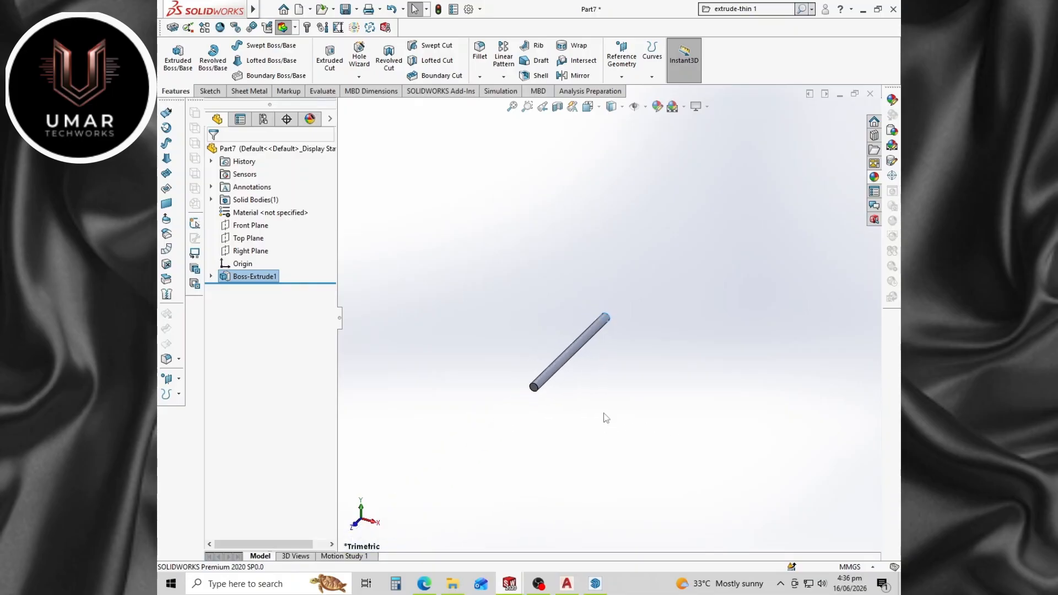
scroll(579, 352, down, 3)
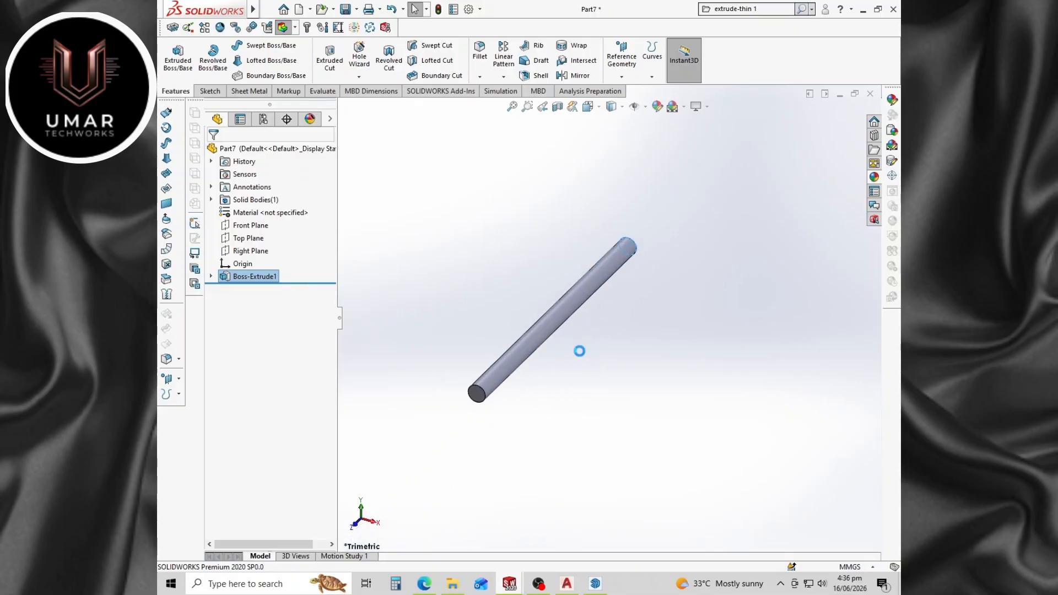
Save the shaft part as Shaft 1 in the Pump Jacks folder inside the Excercise folder.
key(ctrl+s)
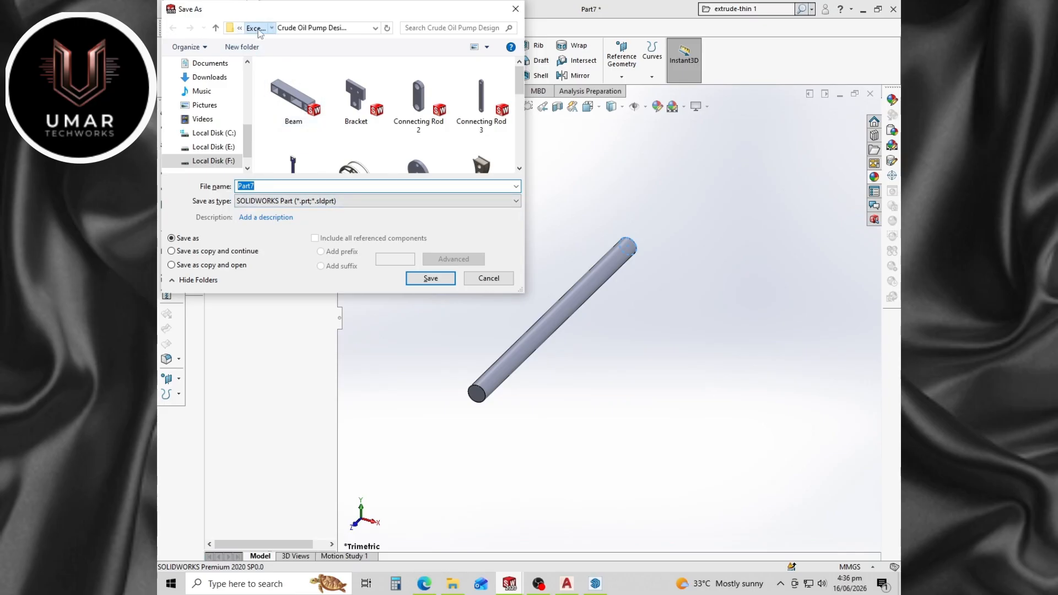
click(256, 29)
scroll(331, 127, down, 5)
double_click(297, 158)
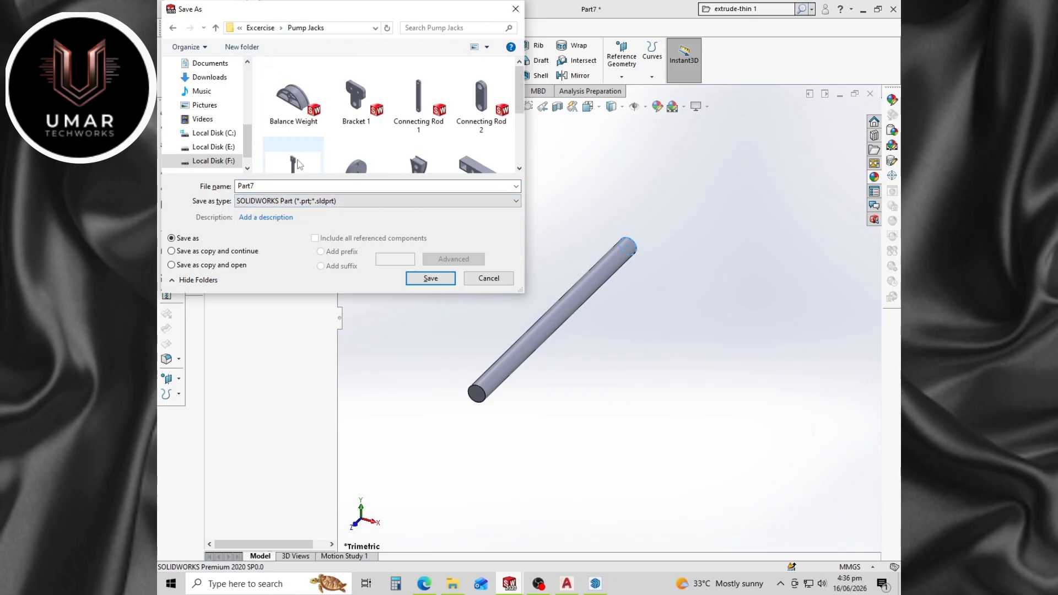
click(304, 186)
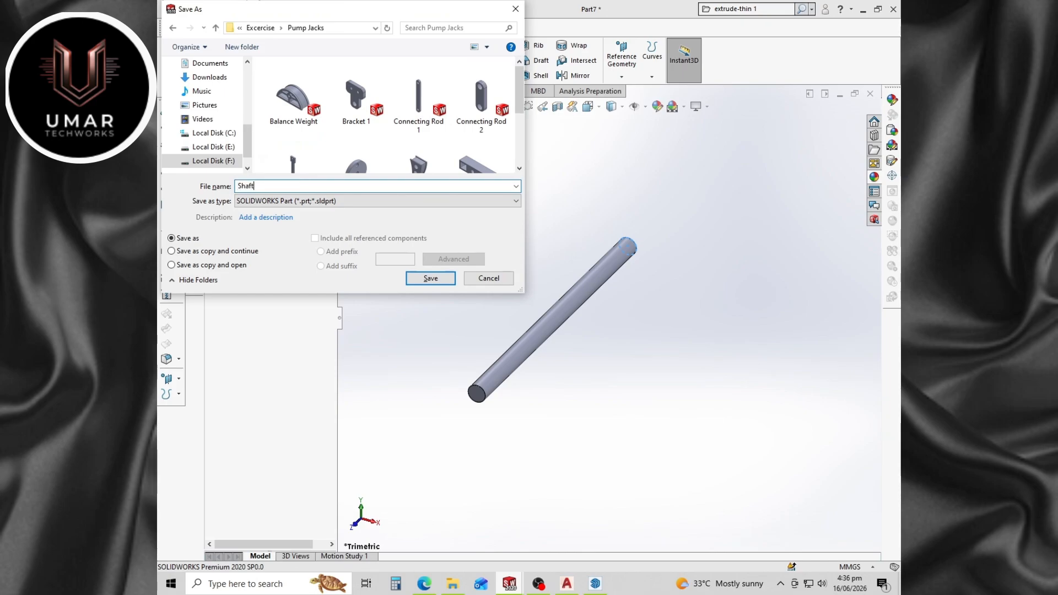
click(424, 283)
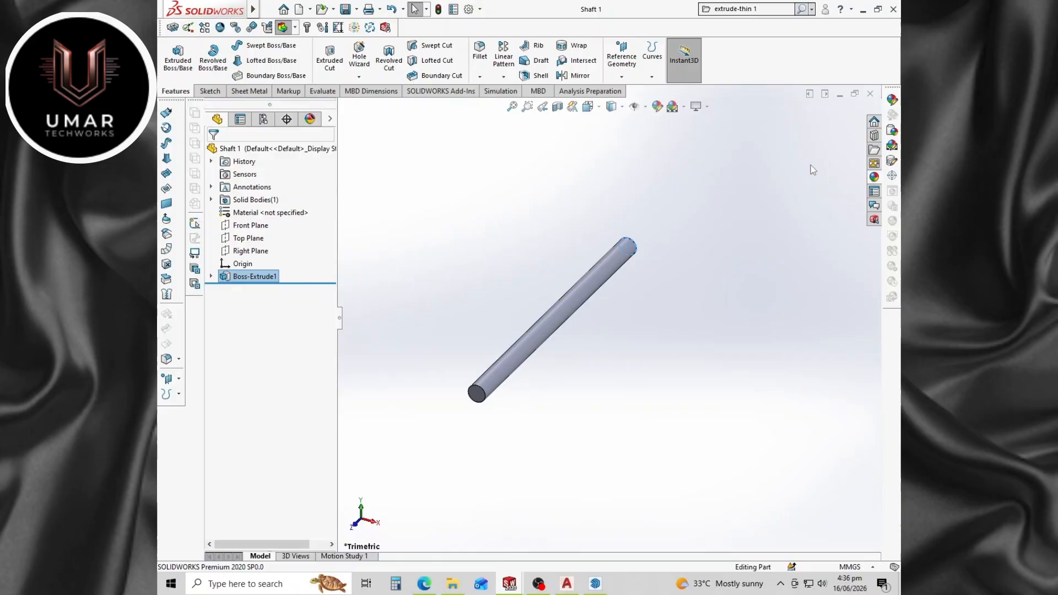
Create a new part and sketch a circle about 48 mm in diameter on its Front Plane, centred on the origin.
click(283, 9)
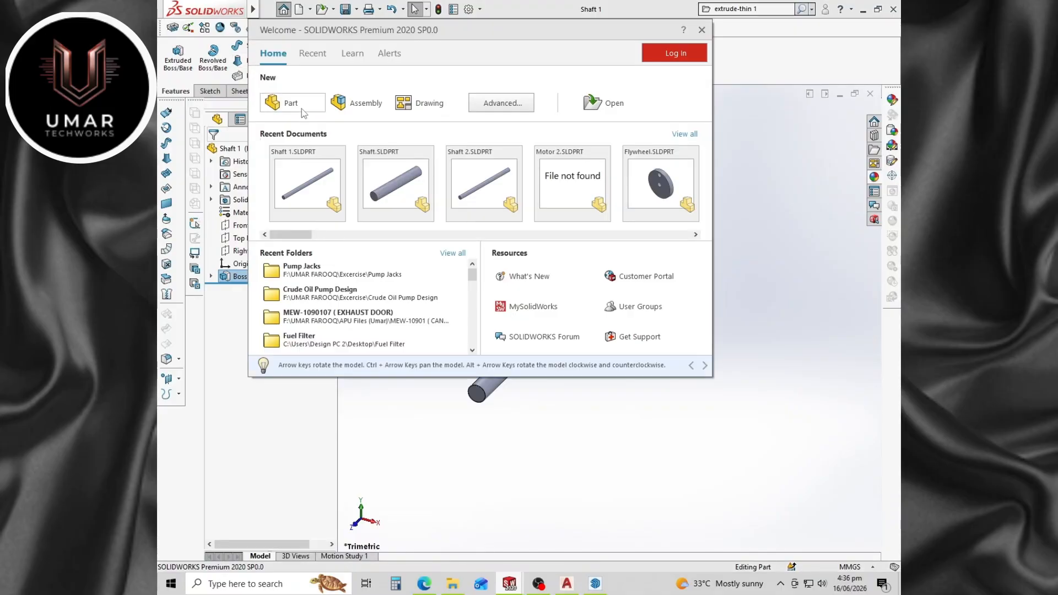
click(302, 108)
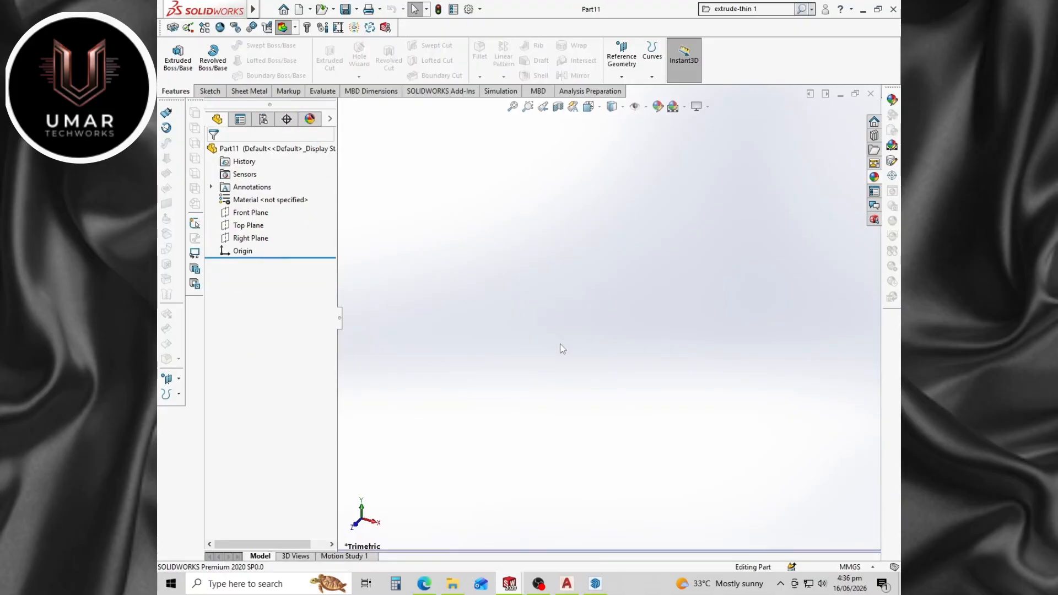
right_click(250, 212)
click(274, 198)
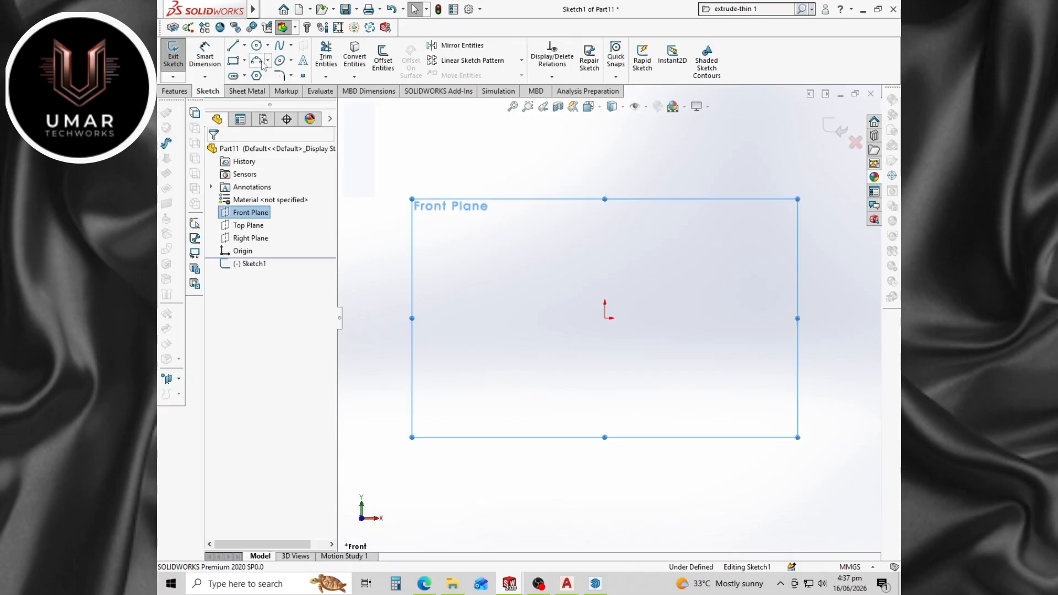
click(256, 46)
click(605, 318)
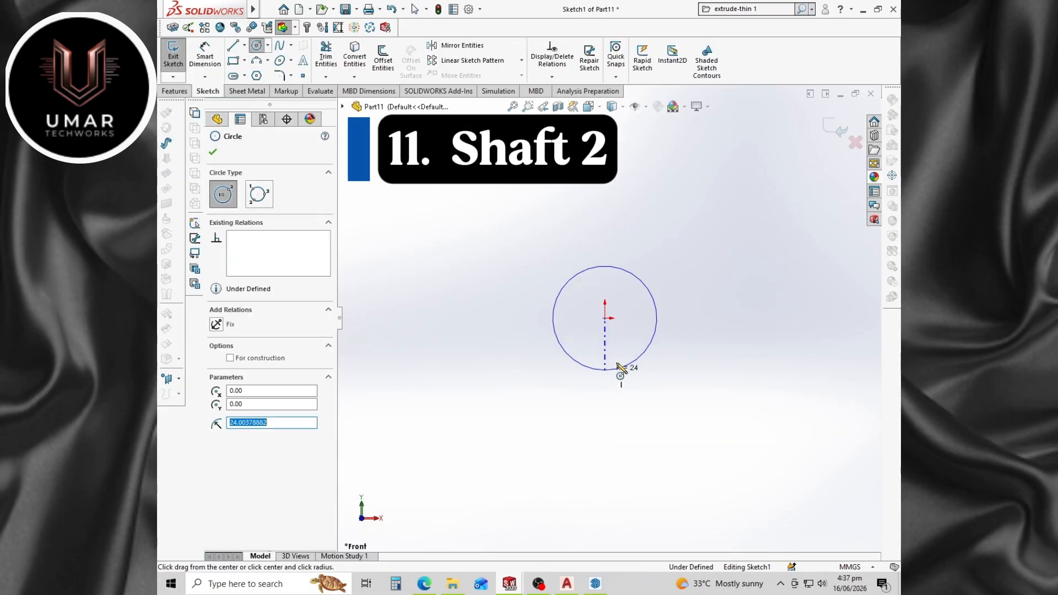
click(622, 368)
Dimension the new circle's diameter and set it to 15 mm.
right_click(690, 279)
click(714, 288)
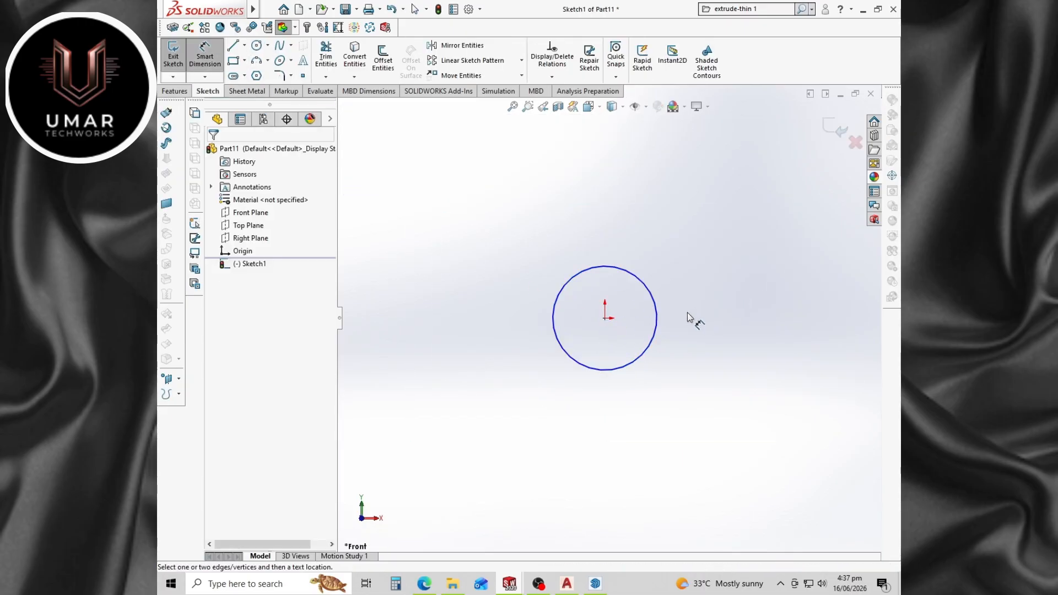
click(660, 338)
click(733, 295)
text(15)
key(Return)
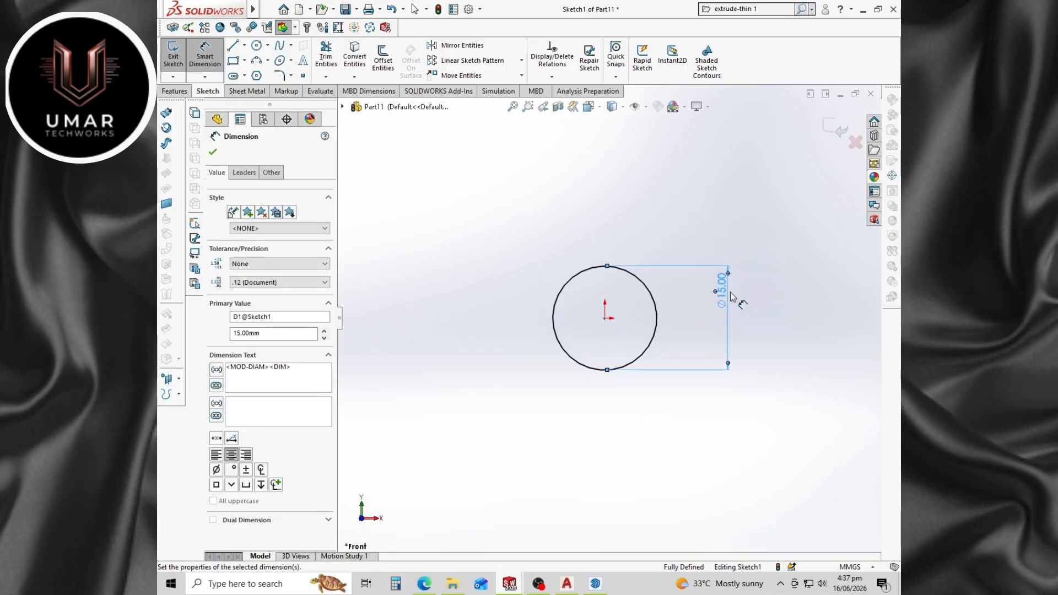
Extrude the 15 mm circle as a Blind boss 93 mm deep to form the second shaft.
click(174, 91)
click(177, 60)
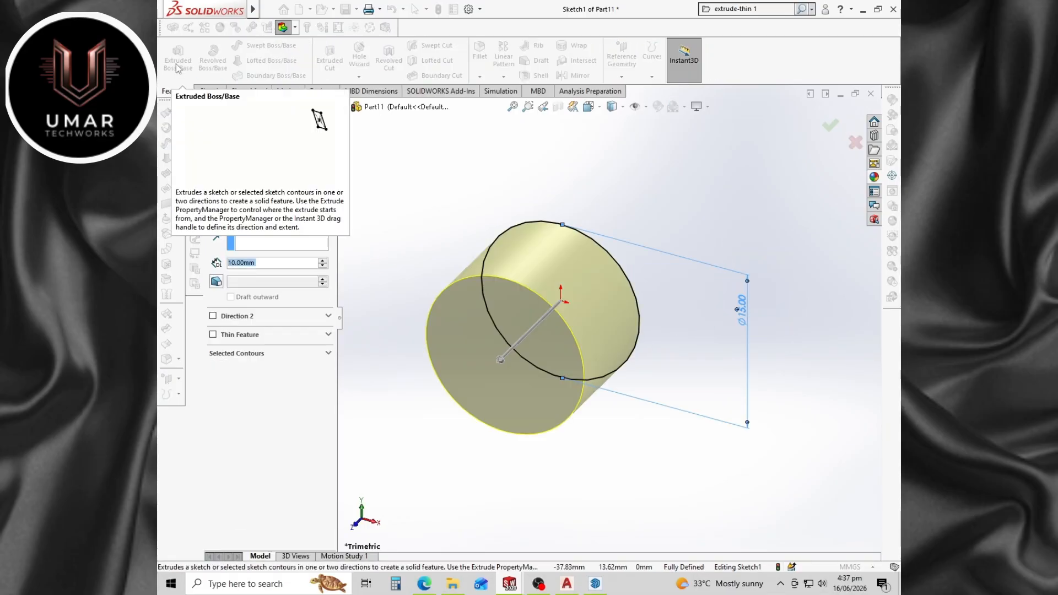
text(9)
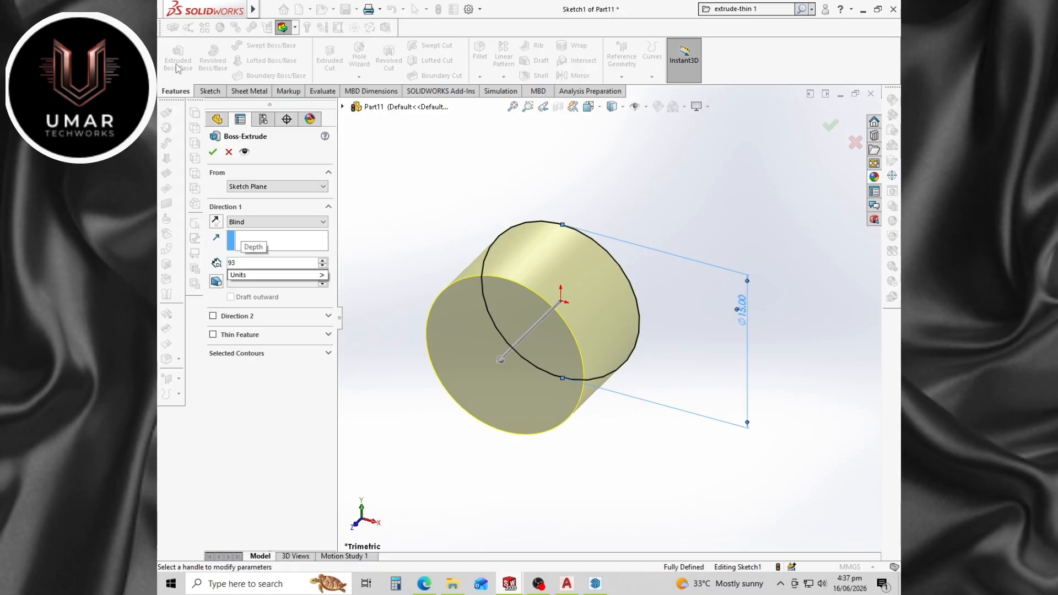
text(3)
key(Return)
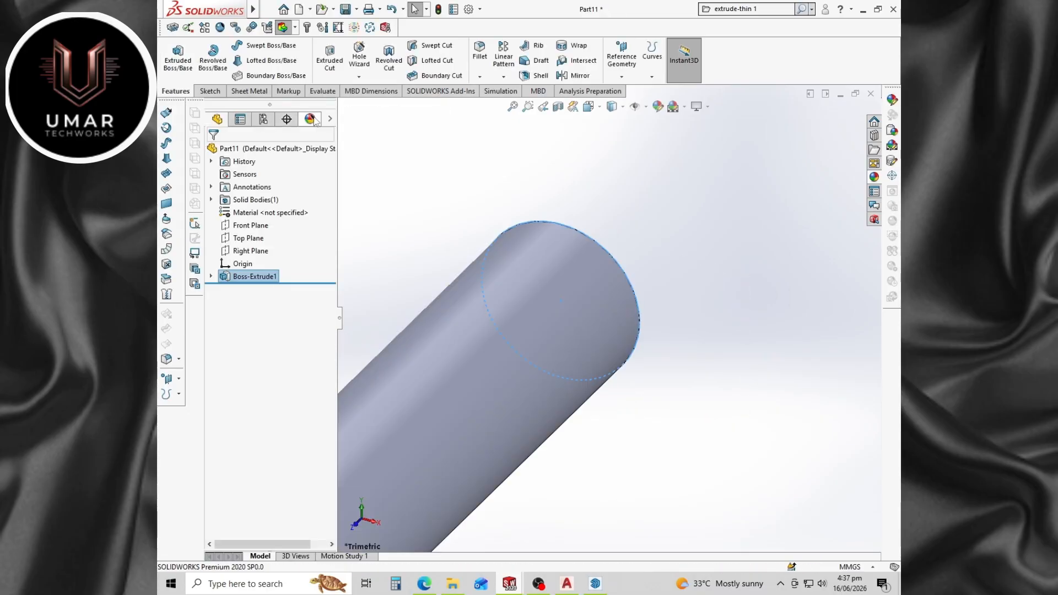
scroll(464, 372, up, 8)
scroll(470, 378, down, 2)
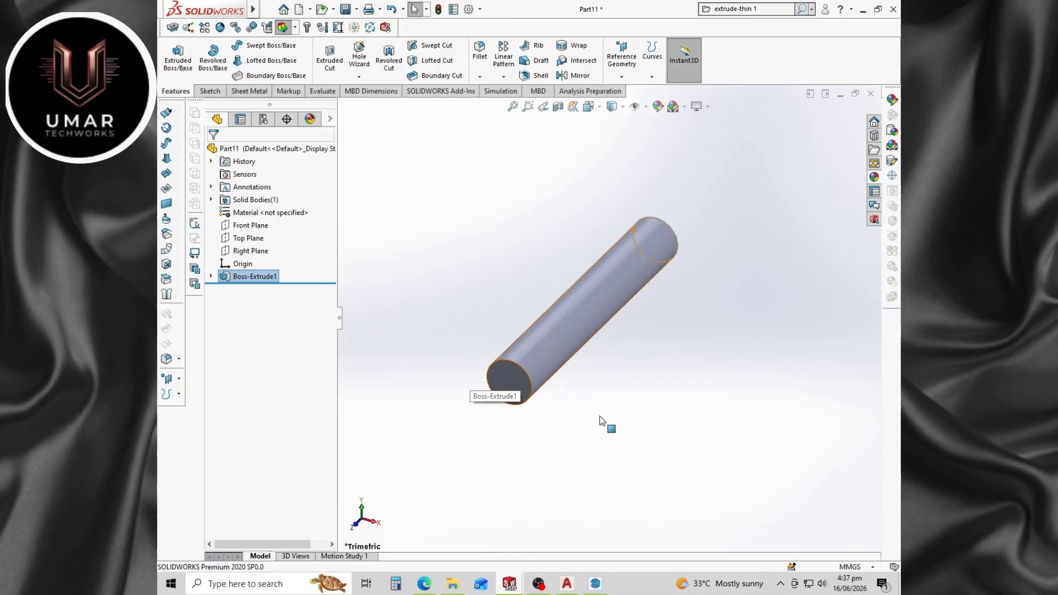
click(600, 420)
Save the part as Shaft 2 in the Pump Jacks folder.
key(ctrl+s)
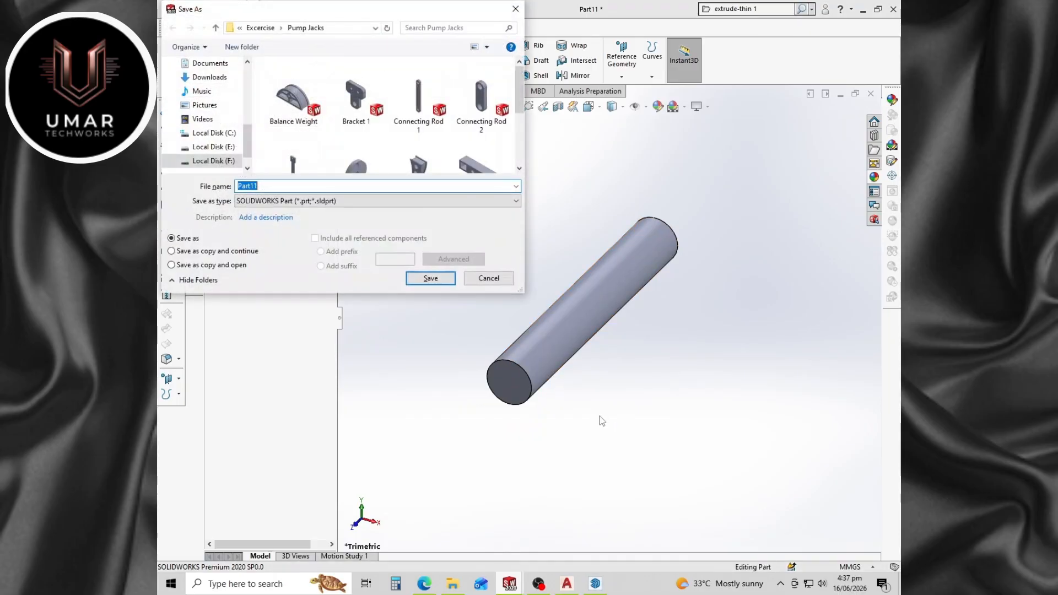
text(Shaft)
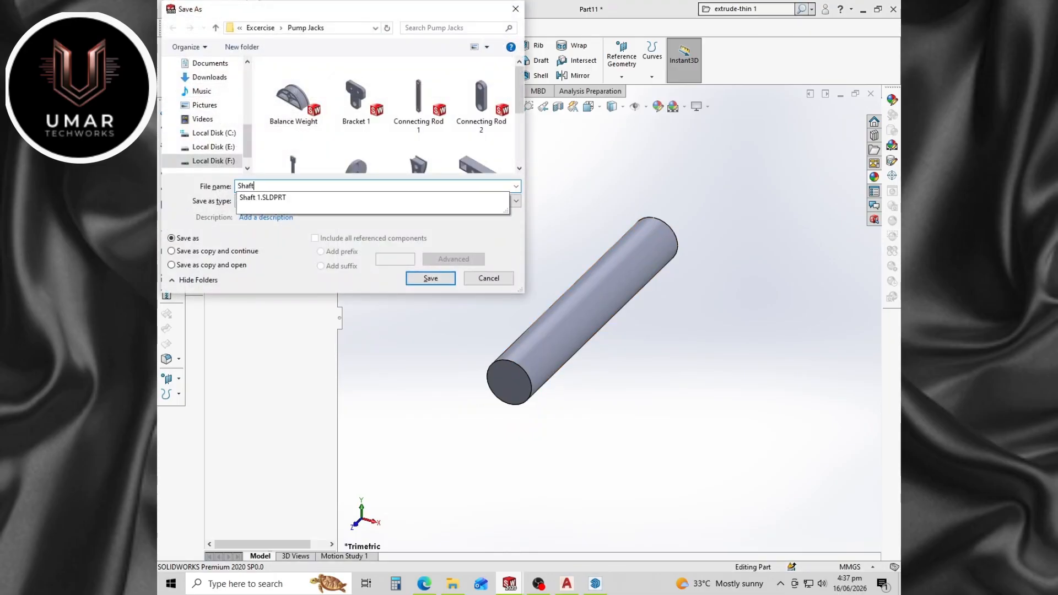
text( 2)
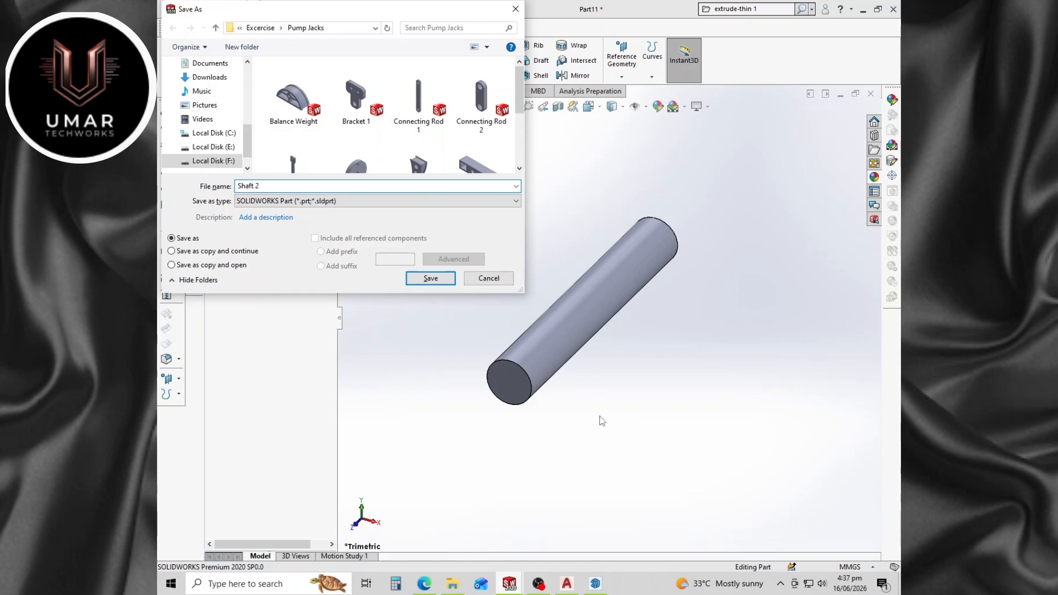
key(Return)
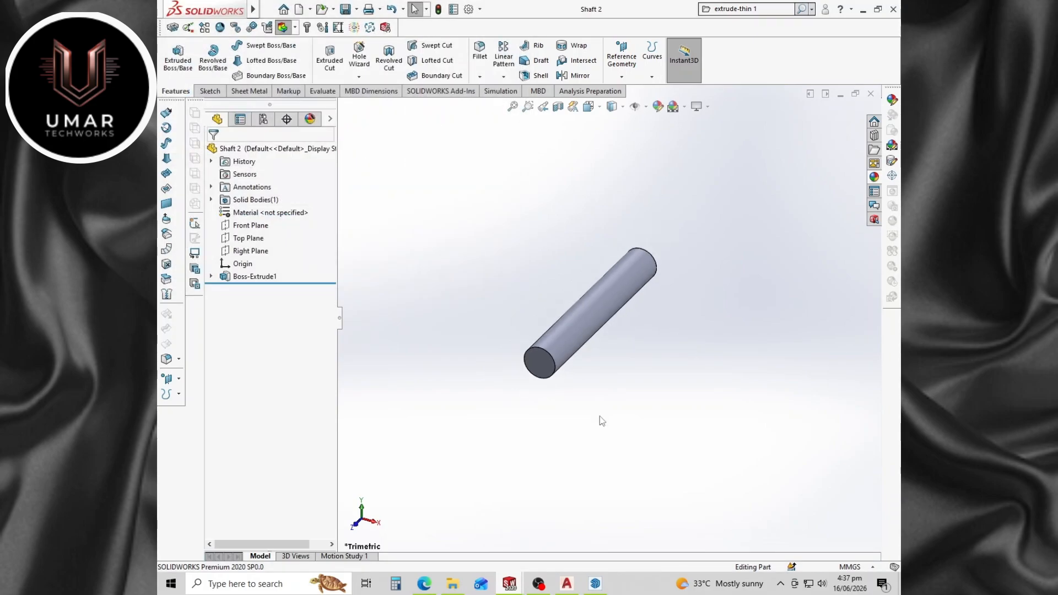
Sketch a corner rectangle about 39 mm wide and 47 mm high on the new part's Front Plane, with its lower-left corner on the origin.
mouse_move(561, 583)
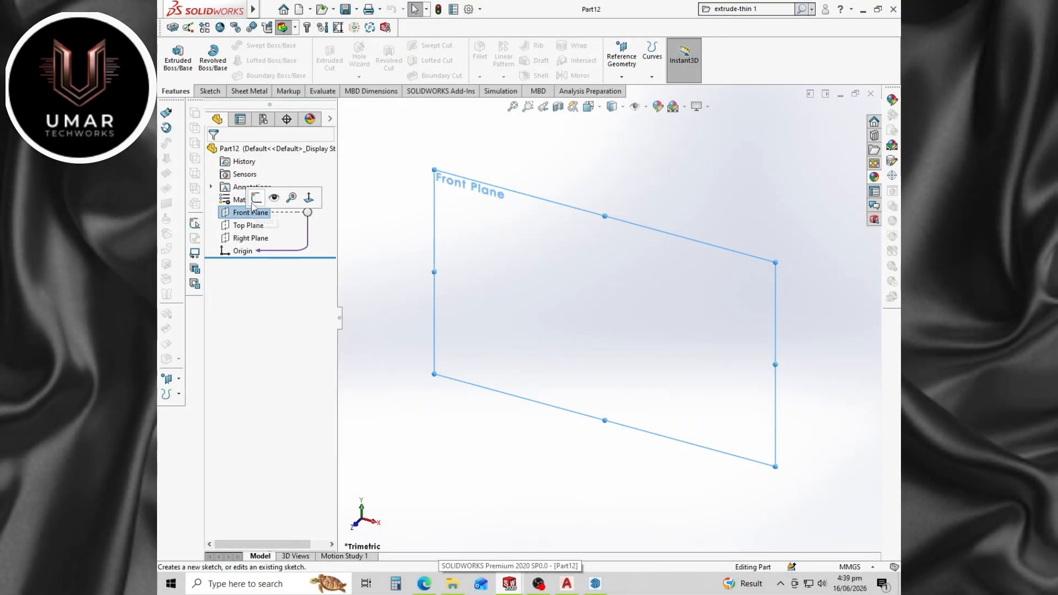
click(302, 205)
click(234, 60)
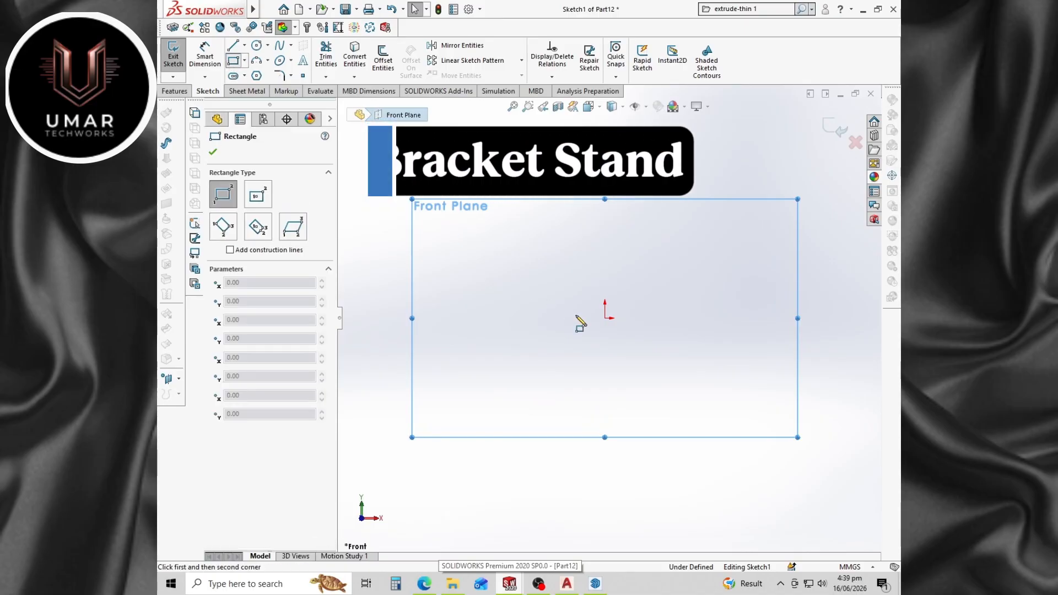
click(605, 318)
click(689, 216)
Dimension the rectangle's vertical side and set its height to 200 mm.
right_click(723, 203)
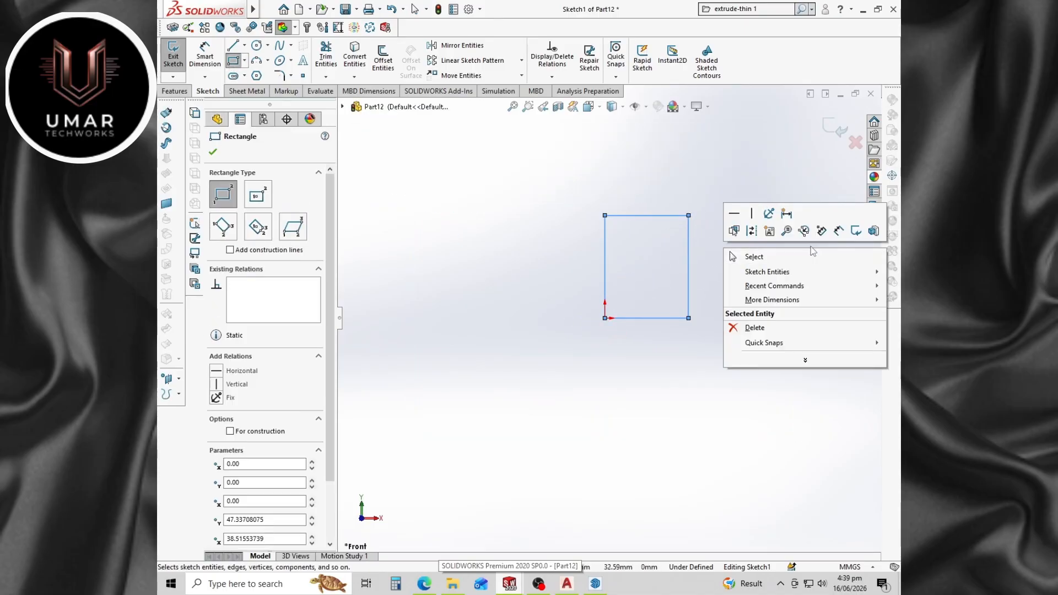
click(856, 230)
click(690, 292)
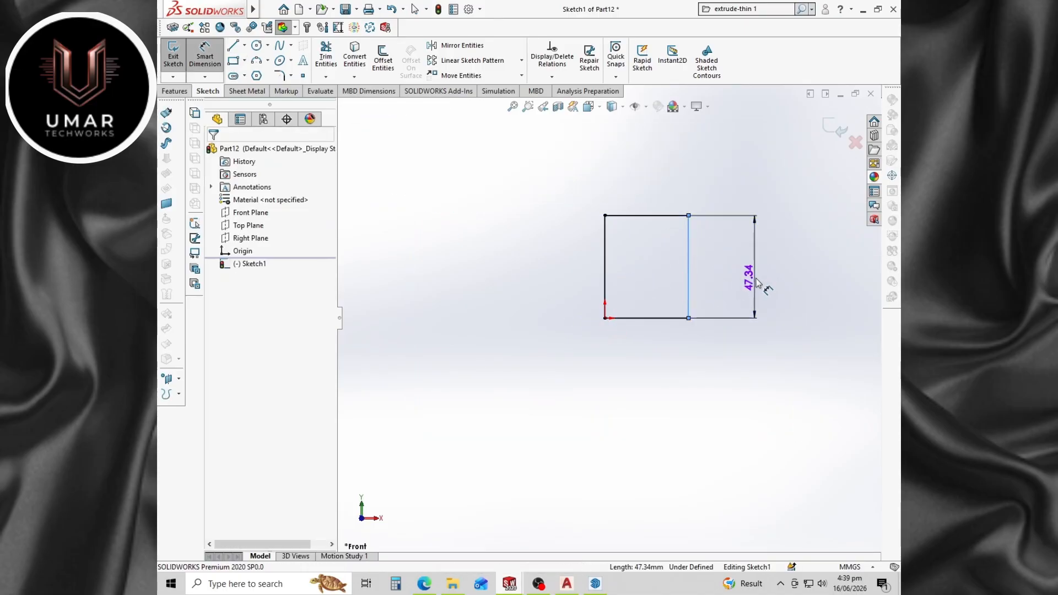
click(756, 278)
text(2500)
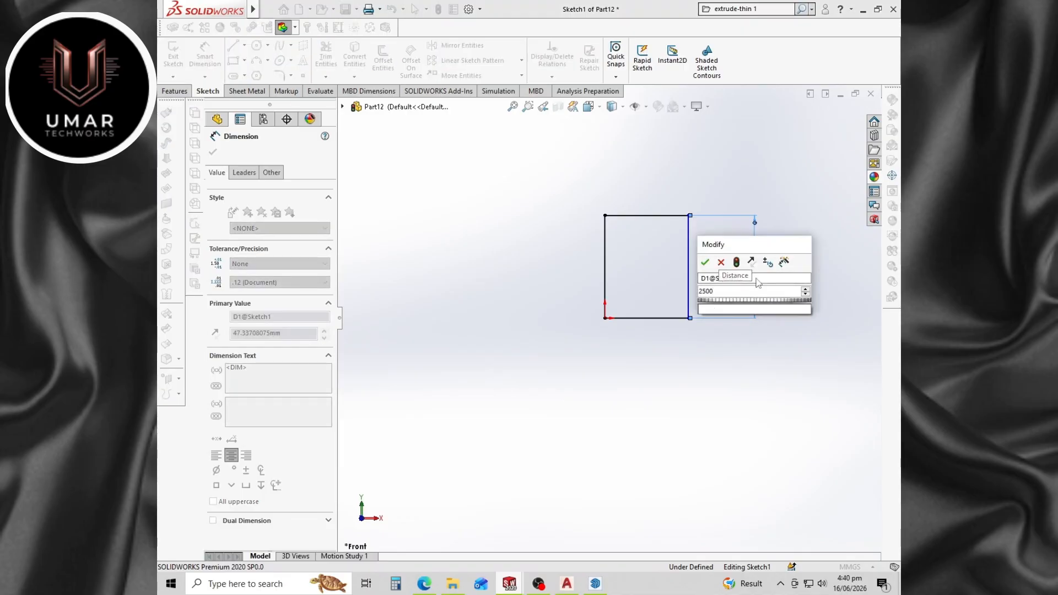
key(BackSpace)
key(BackSpace)
key(BackSpace)
text(00)
key(Return)
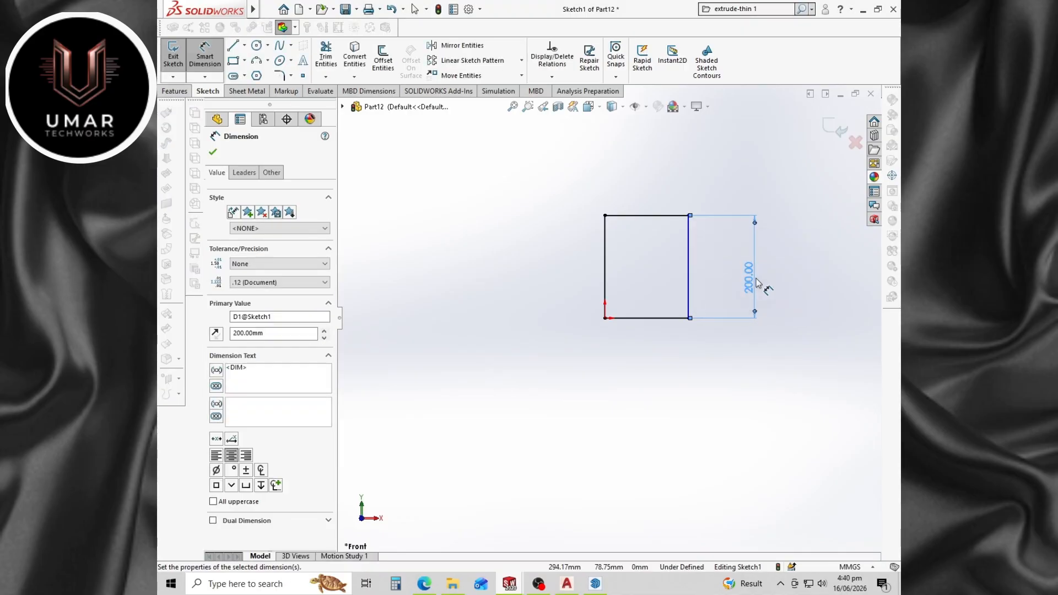
Dimension the rectangle's bottom edge, set its width to 100 mm and finish dimensioning.
click(678, 323)
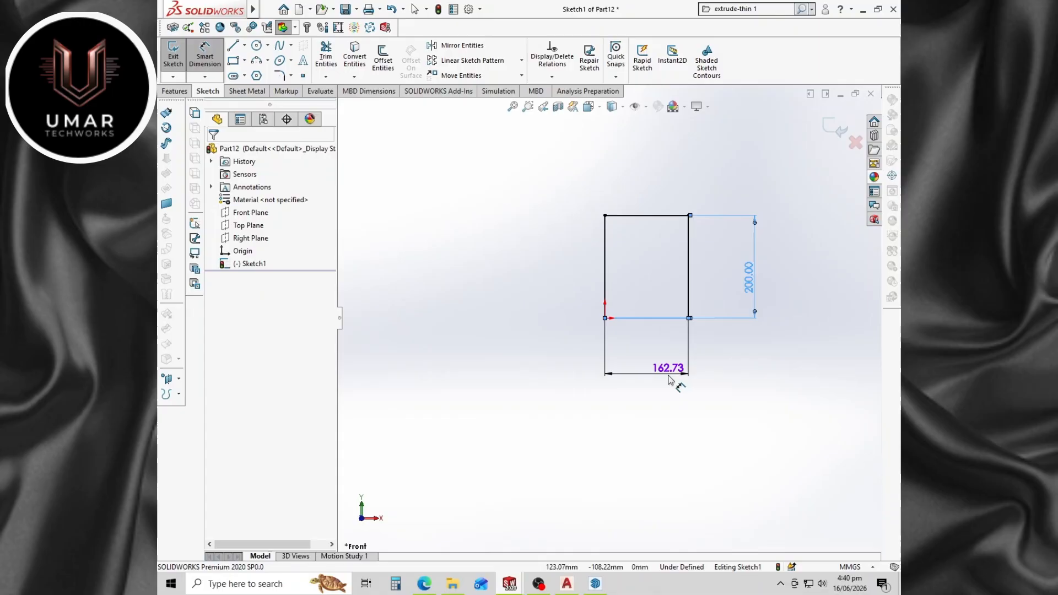
click(672, 378)
text(100)
key(Return)
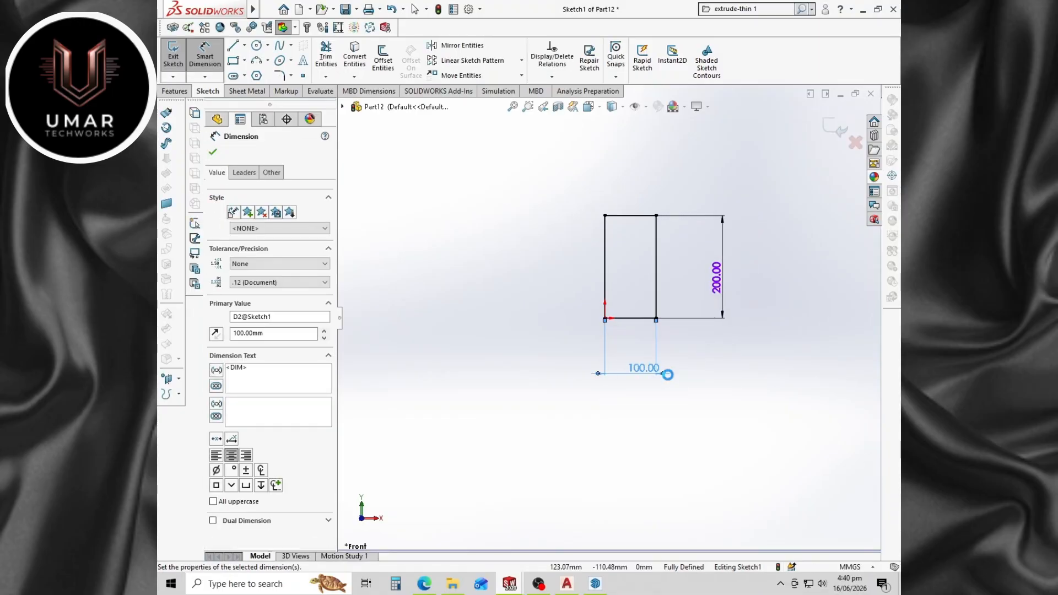
click(215, 154)
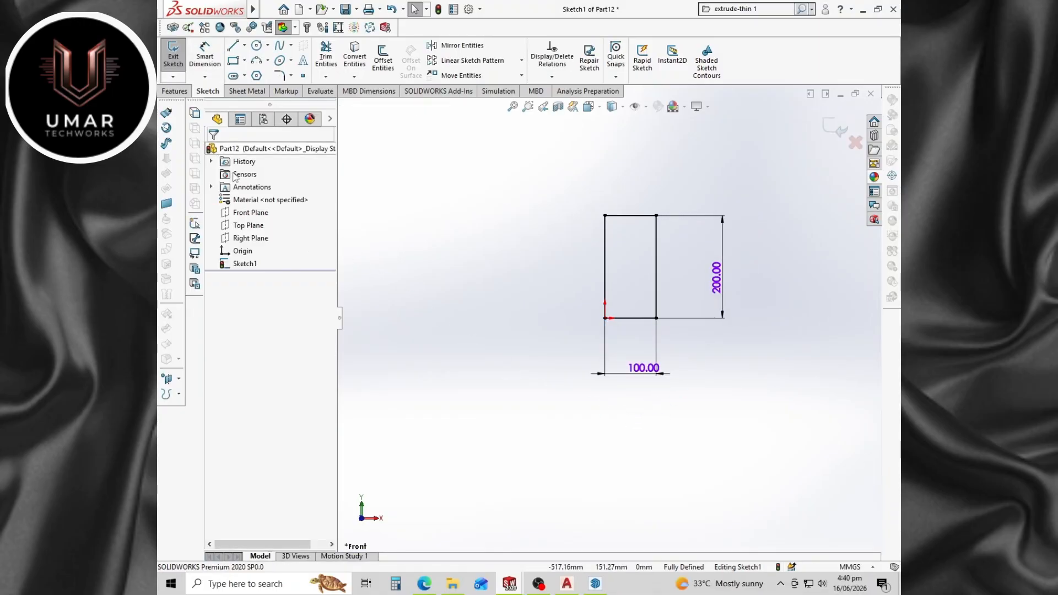
scroll(709, 352, up, 2)
scroll(663, 242, down, 2)
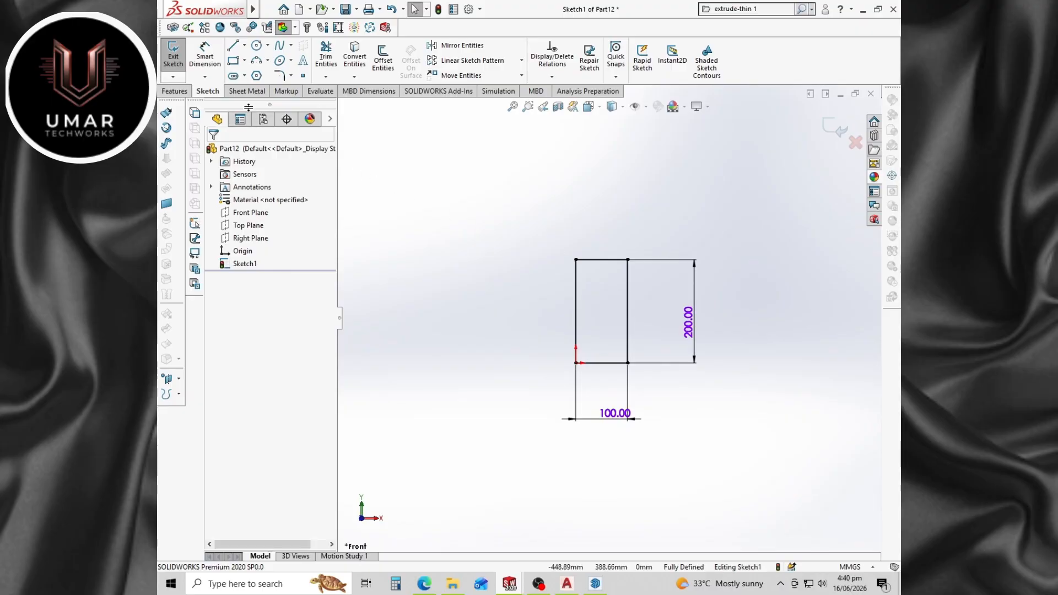
click(175, 91)
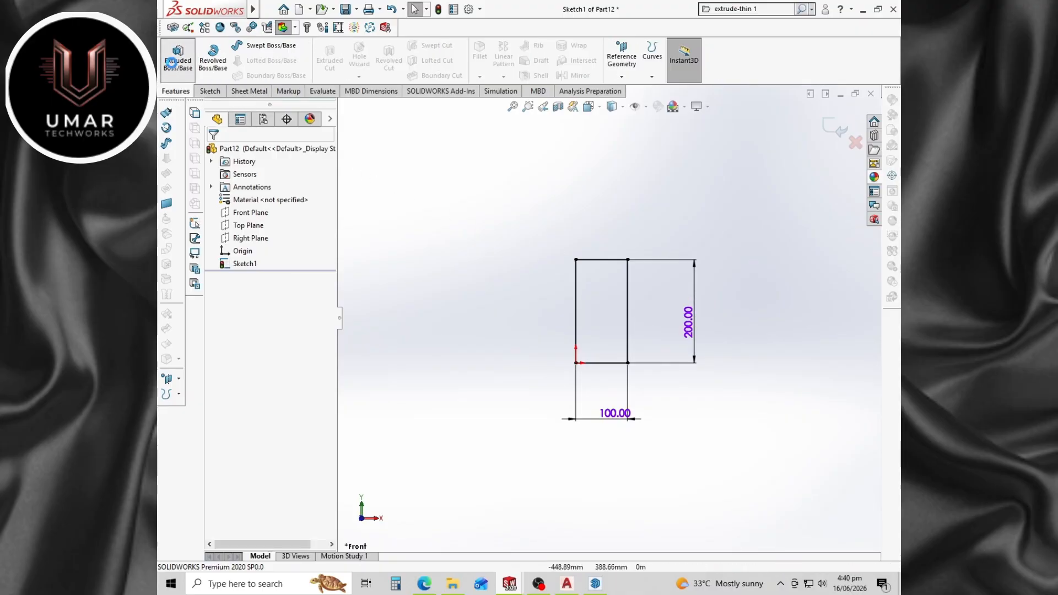
click(176, 62)
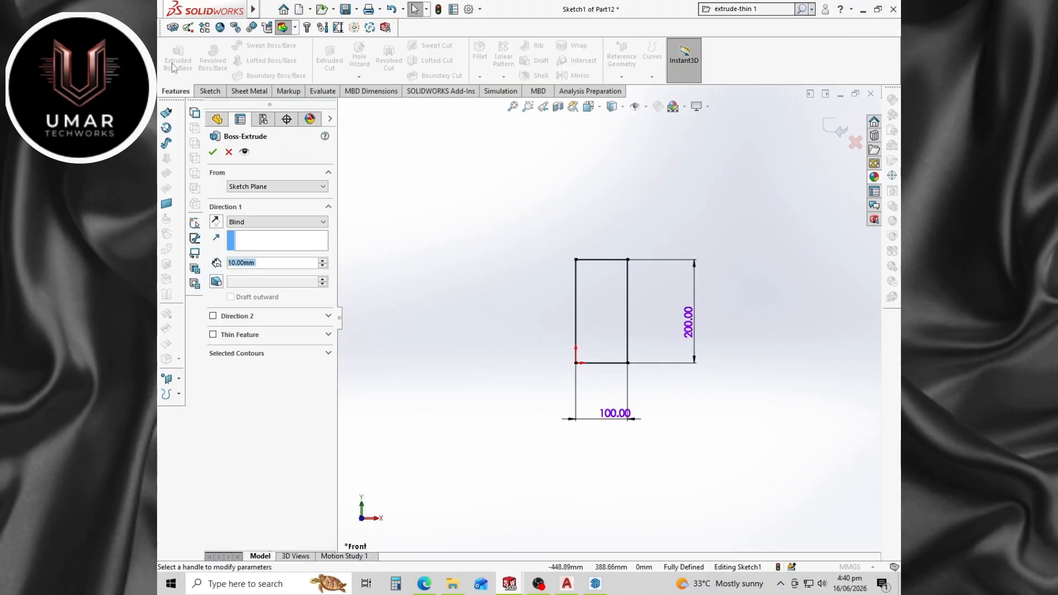
click(855, 144)
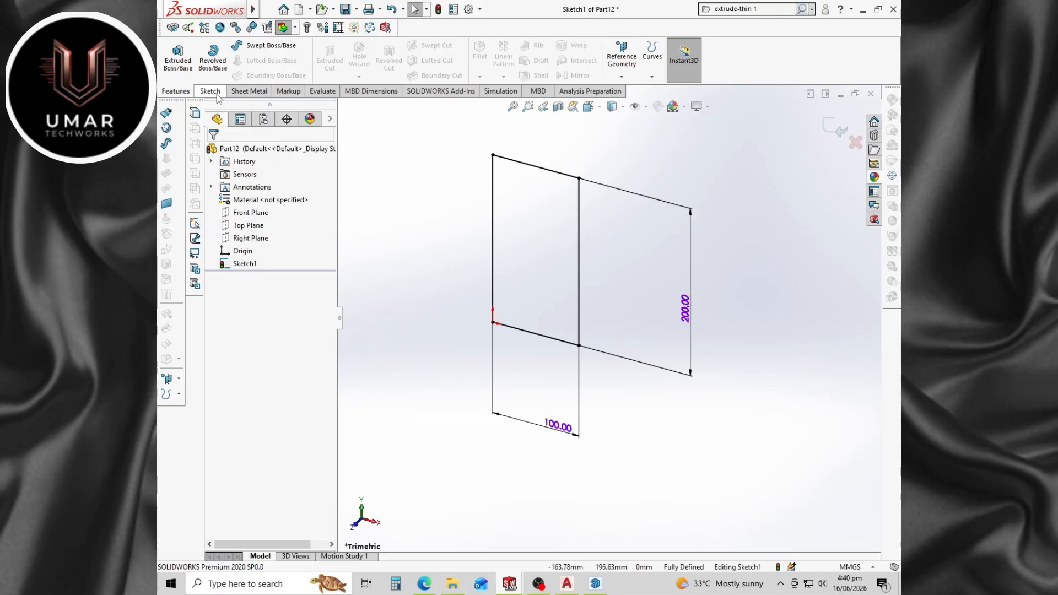
Create a sheet metal Base Flange from the rectangle with a thickness of 10 mm.
click(243, 92)
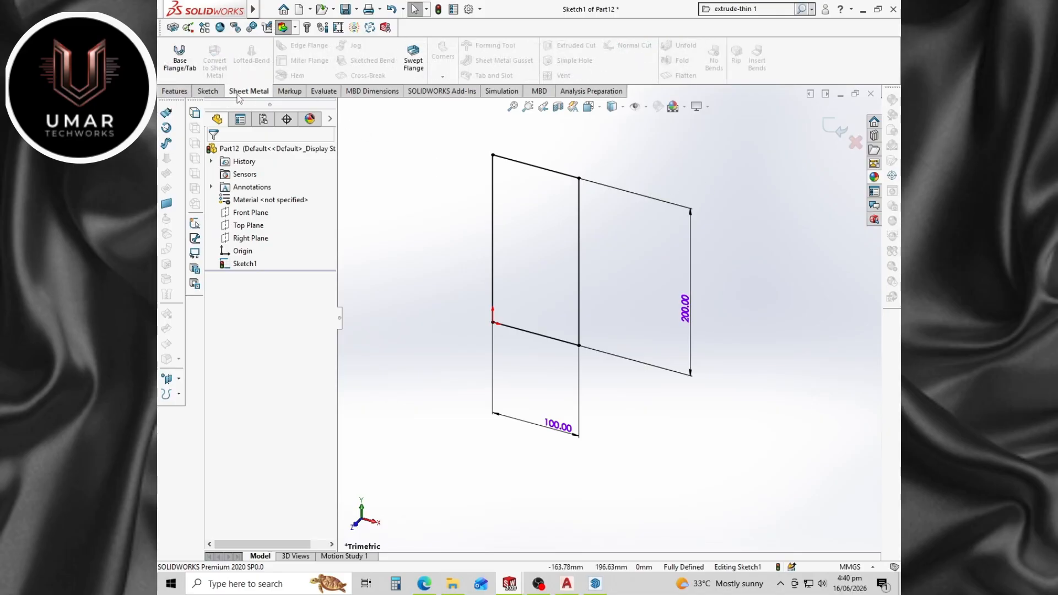
click(185, 65)
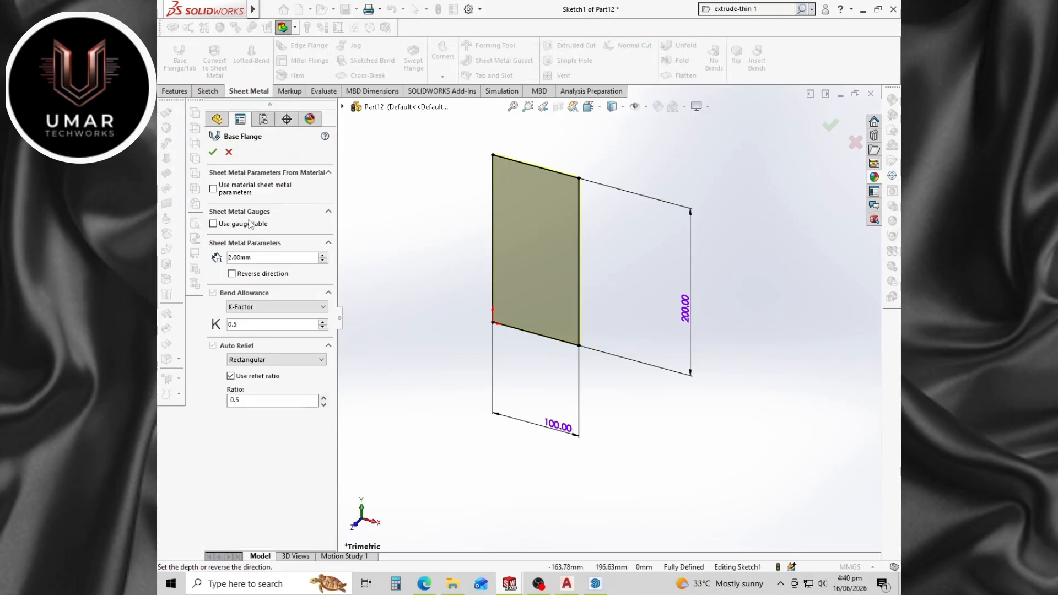
text(1)
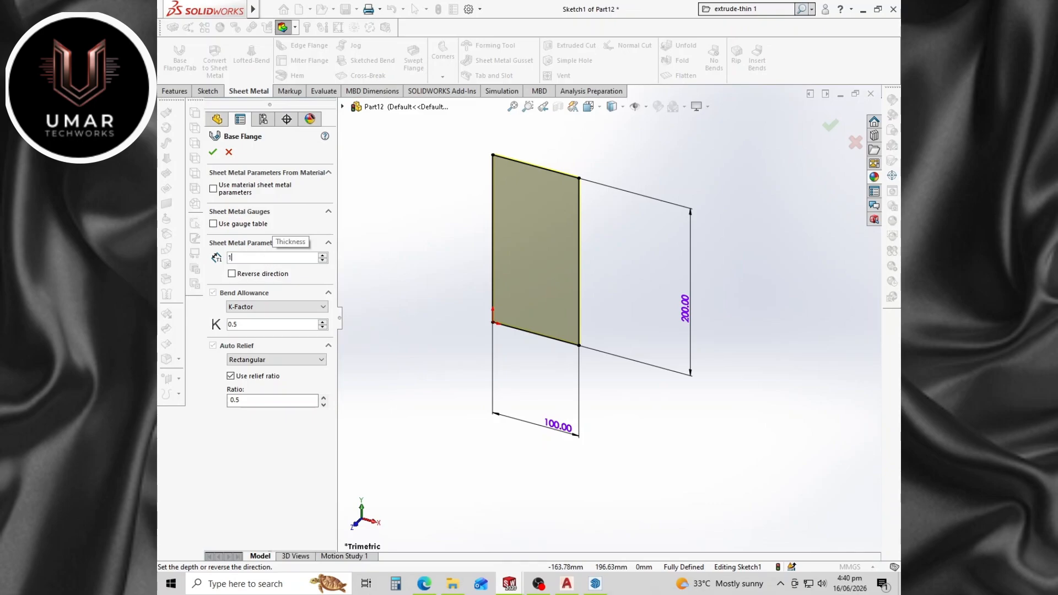
text(0)
key(Return)
click(213, 152)
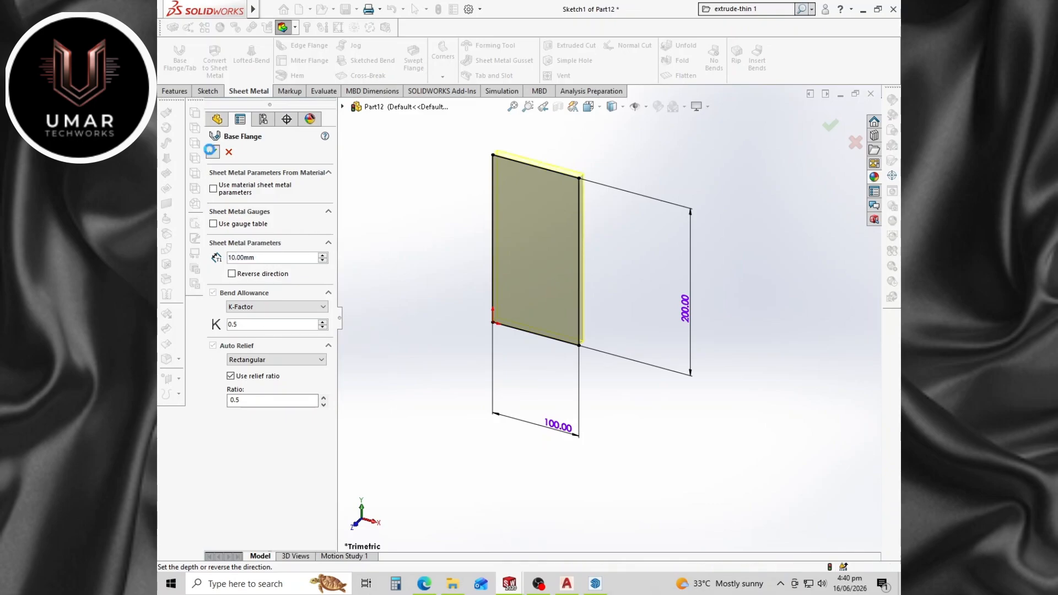
Create 200 mm Edge Flanges at 90 degrees along the top and bottom edges of the base plate.
scroll(632, 387, up, 2)
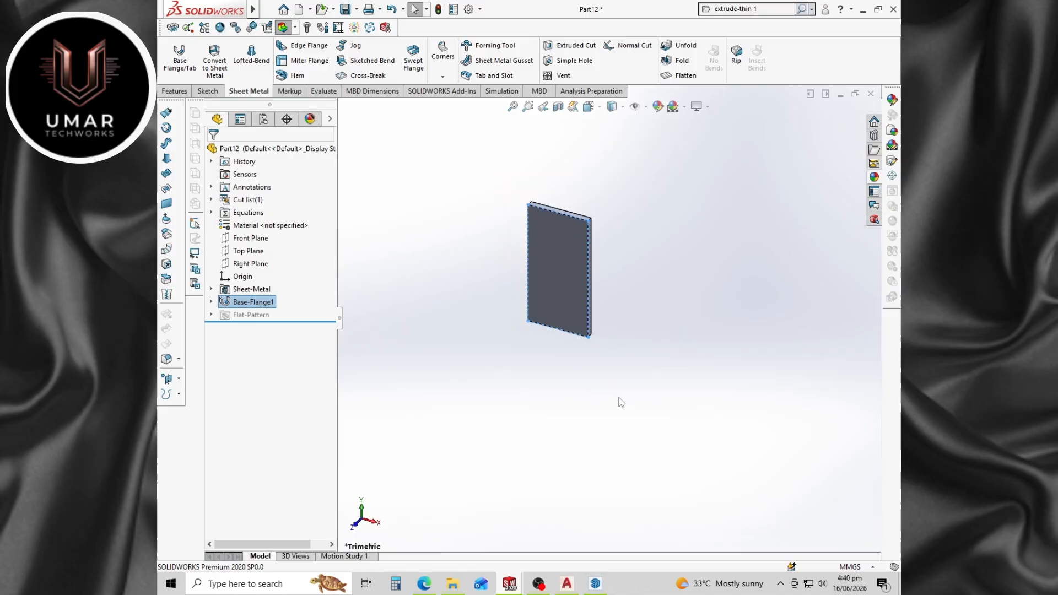
click(308, 46)
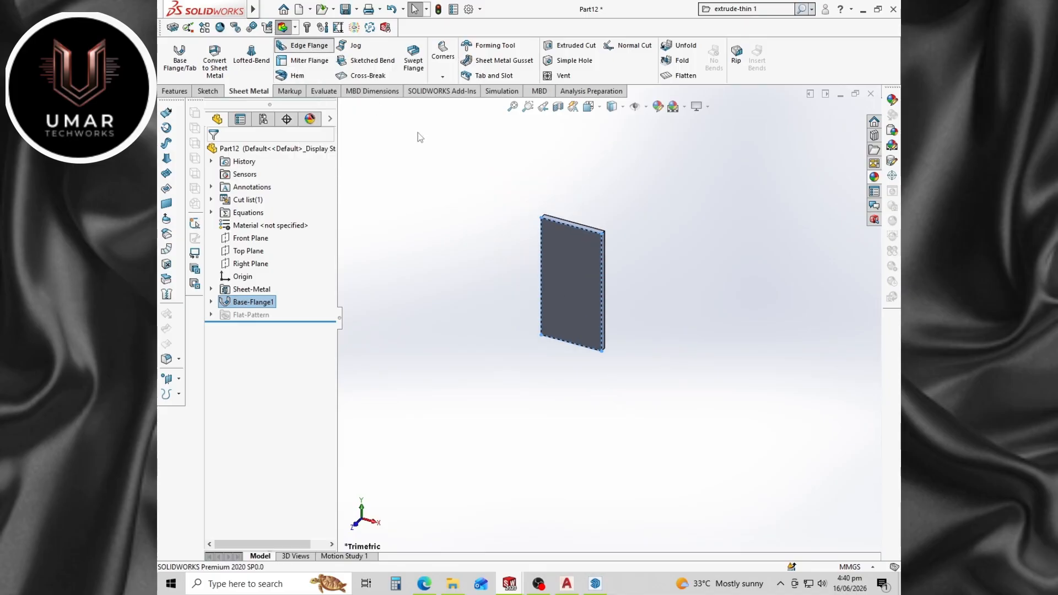
click(591, 231)
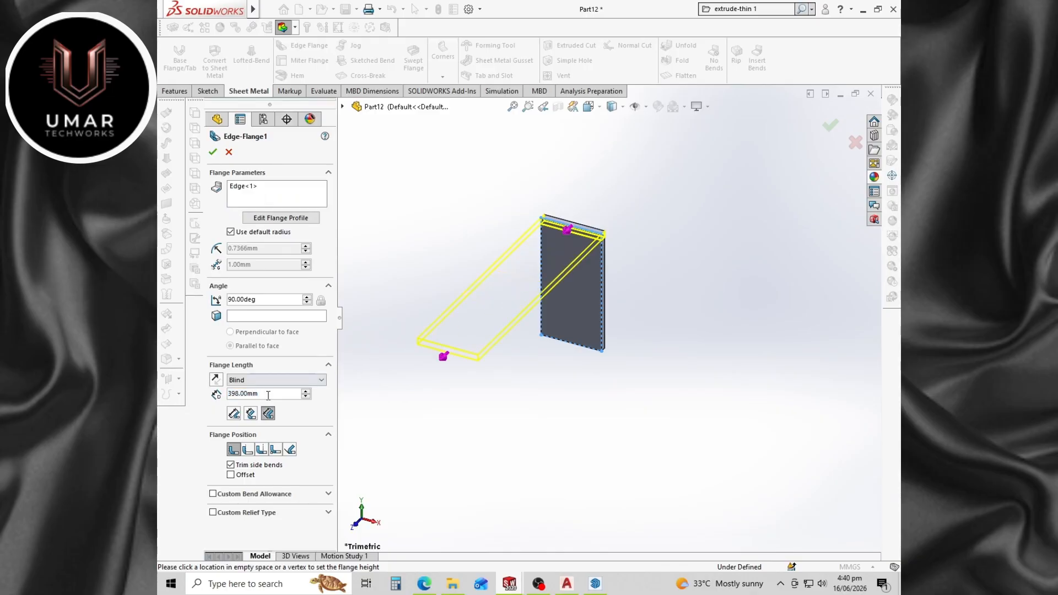
text(200)
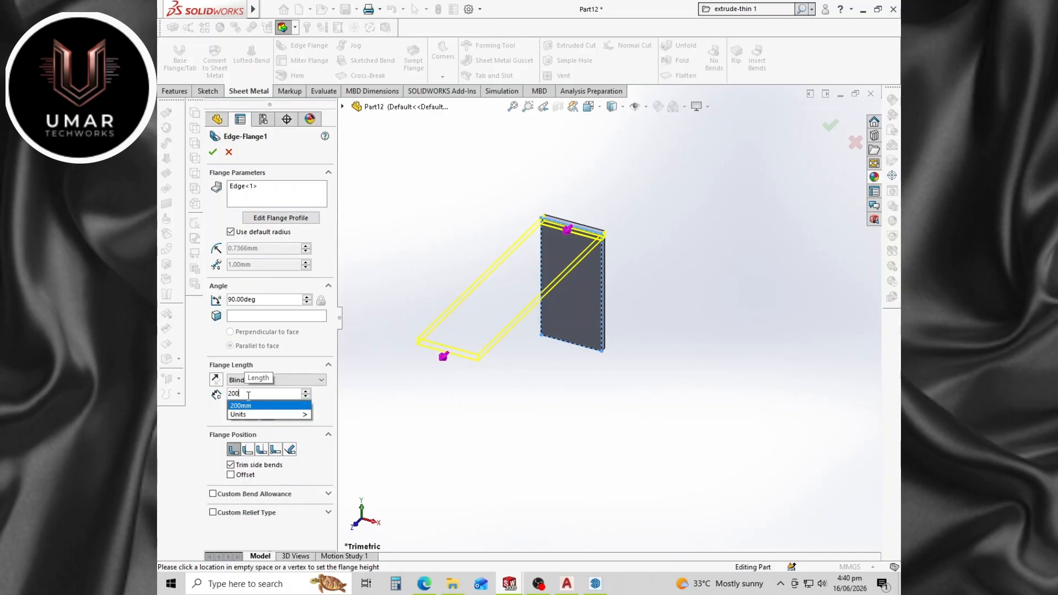
click(207, 406)
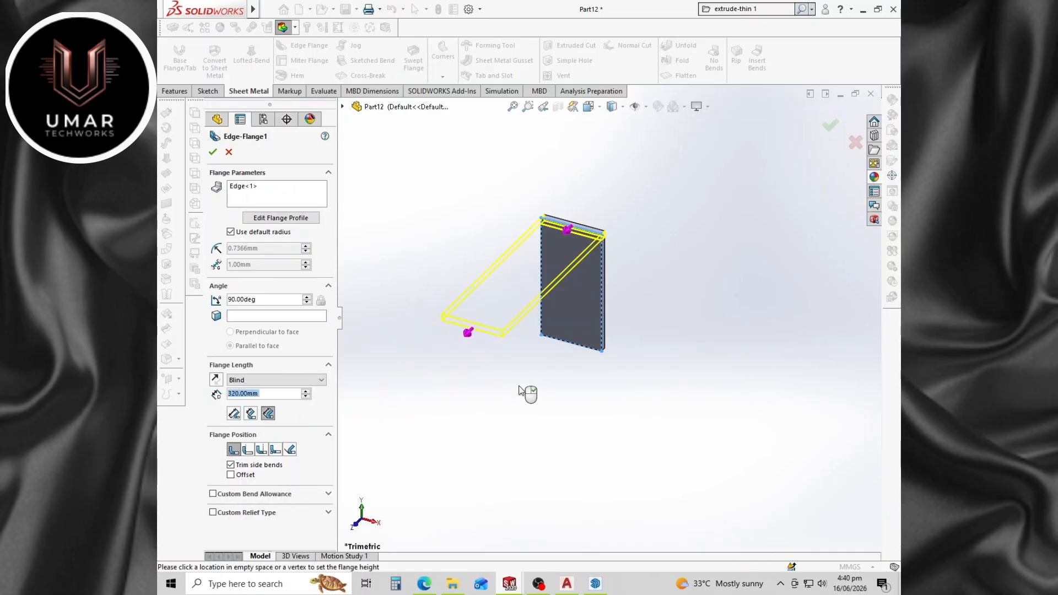
click(275, 395)
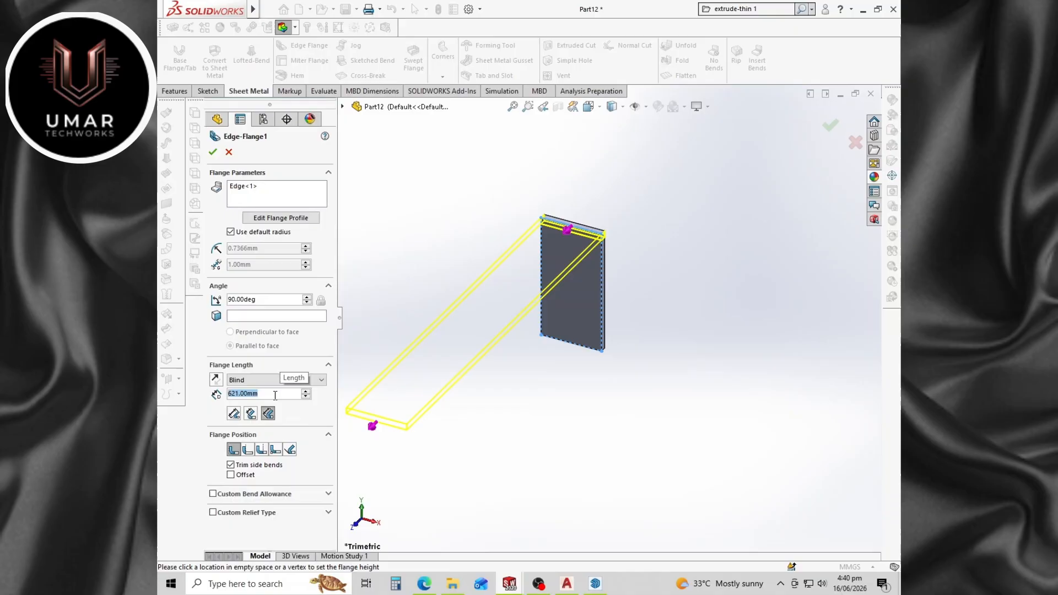
click(483, 337)
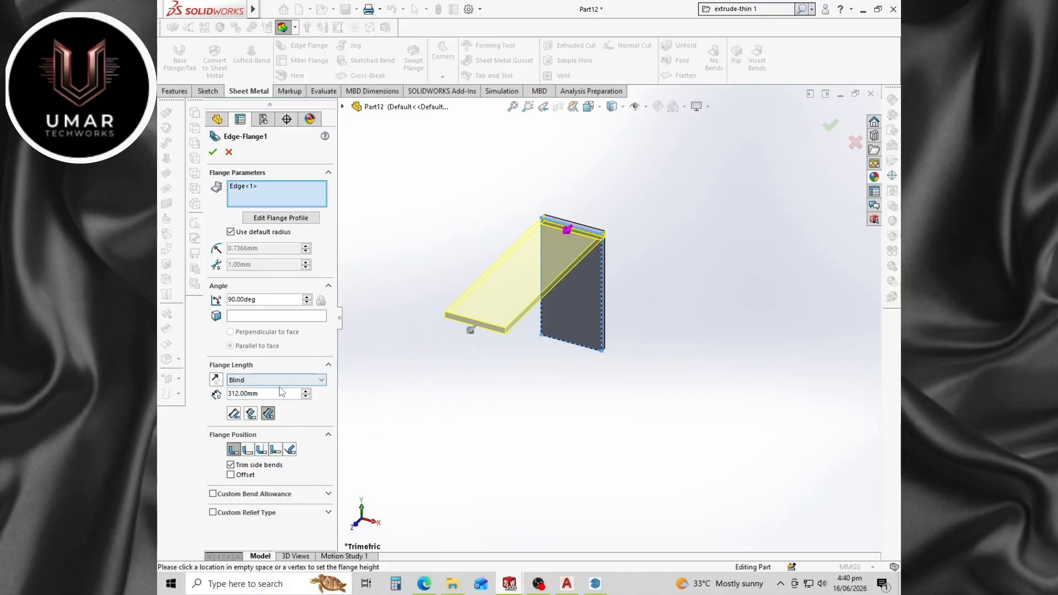
text(200)
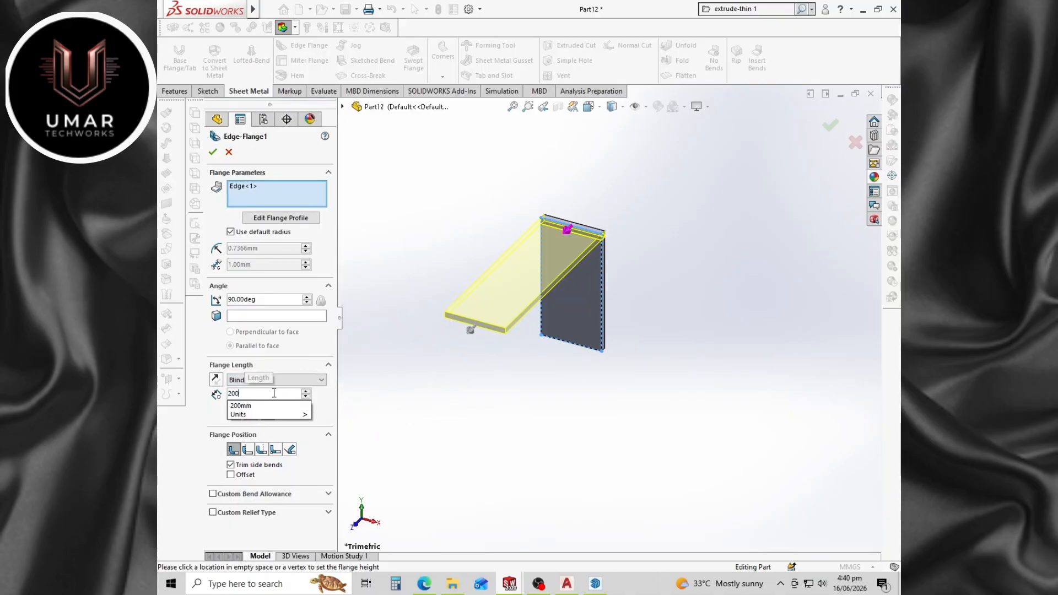
key(Return)
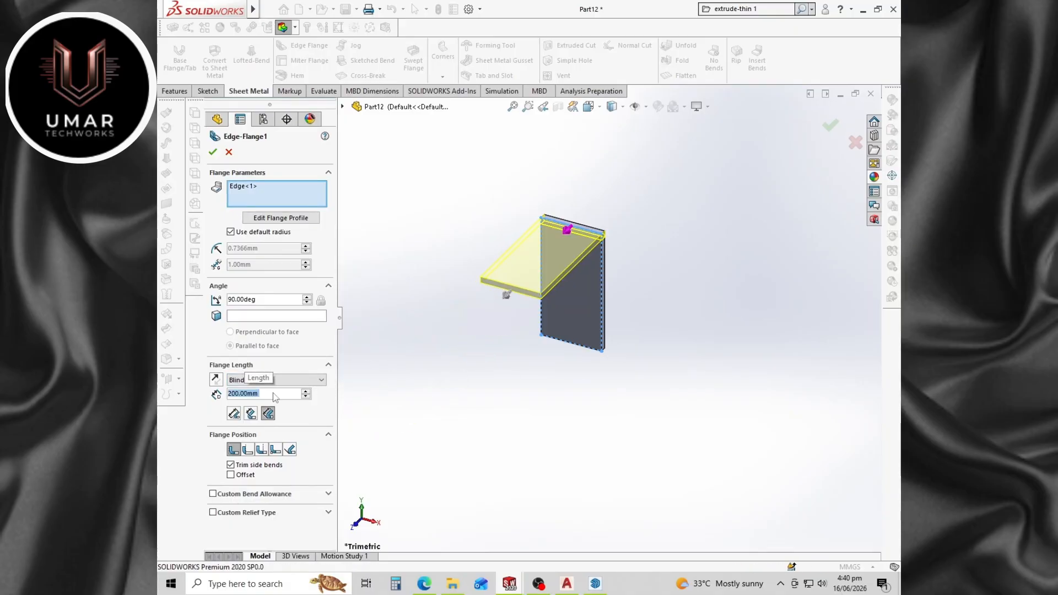
click(579, 347)
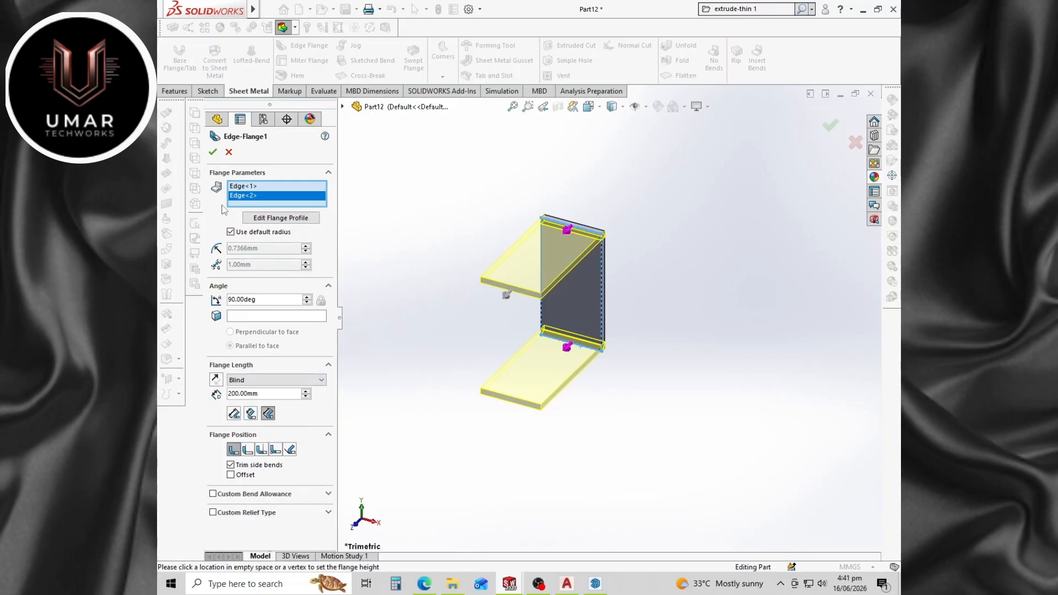
click(214, 155)
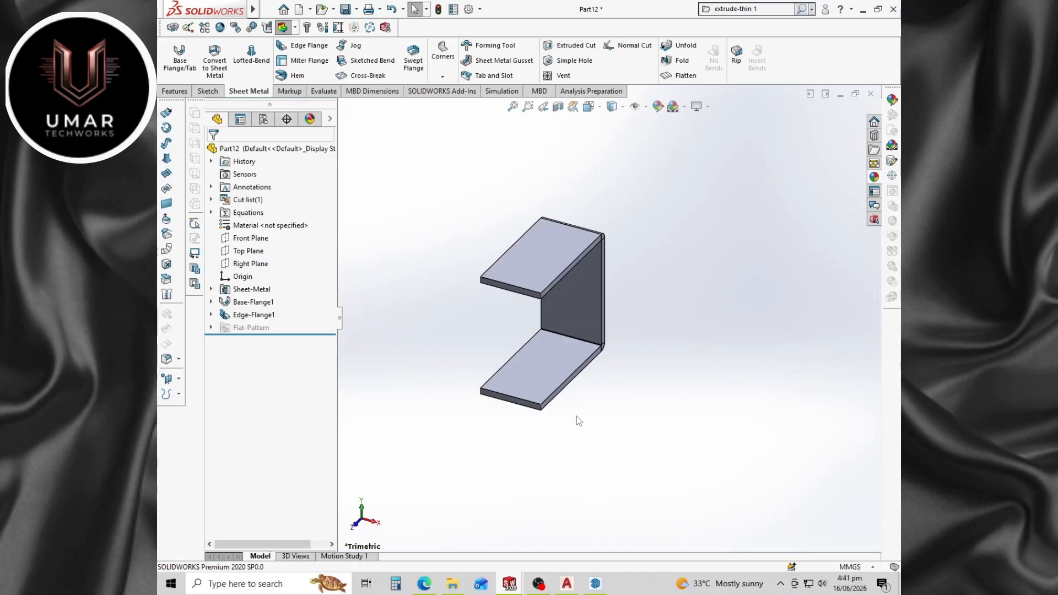
Inspect the C-shaped bracket and check the Sheet-Metal feature's bend parameters and thickness.
scroll(577, 432, up, 4)
scroll(594, 346, down, 3)
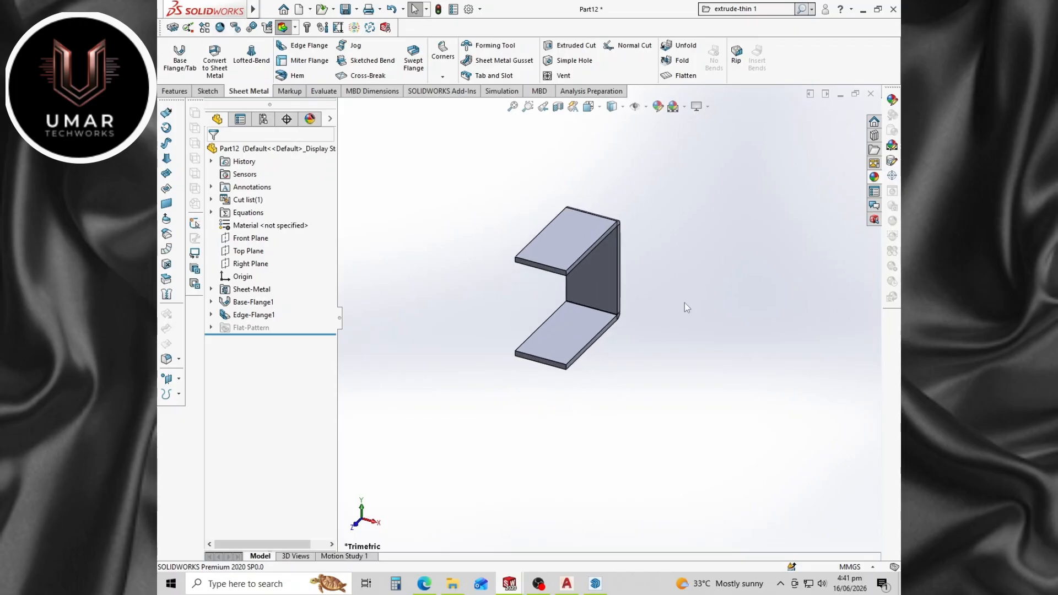
middle_drag(590, 404, 496, 328)
middle_drag(521, 361, 680, 488)
right_click(591, 289)
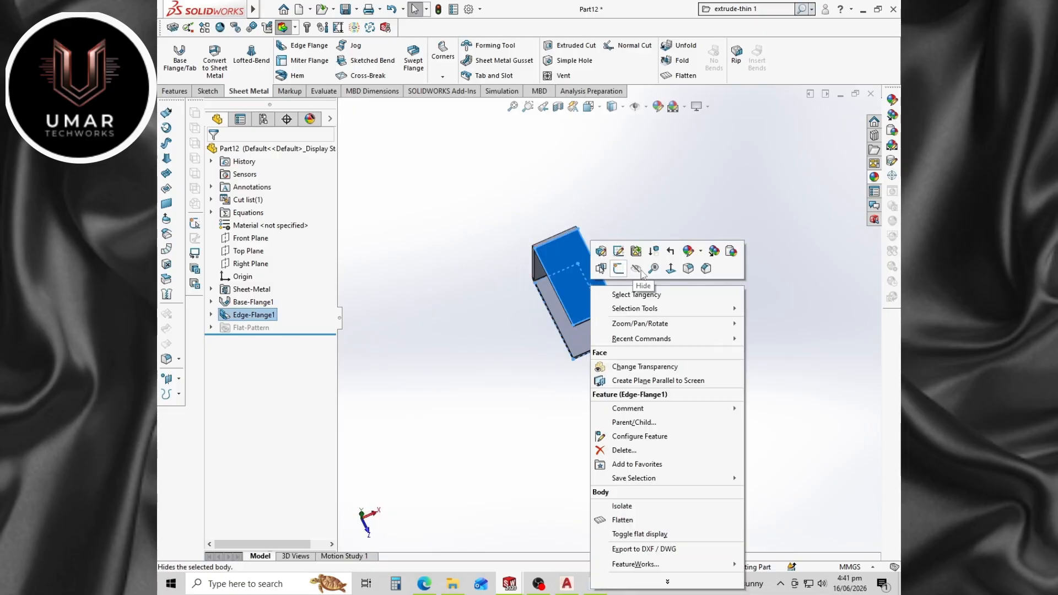
click(671, 269)
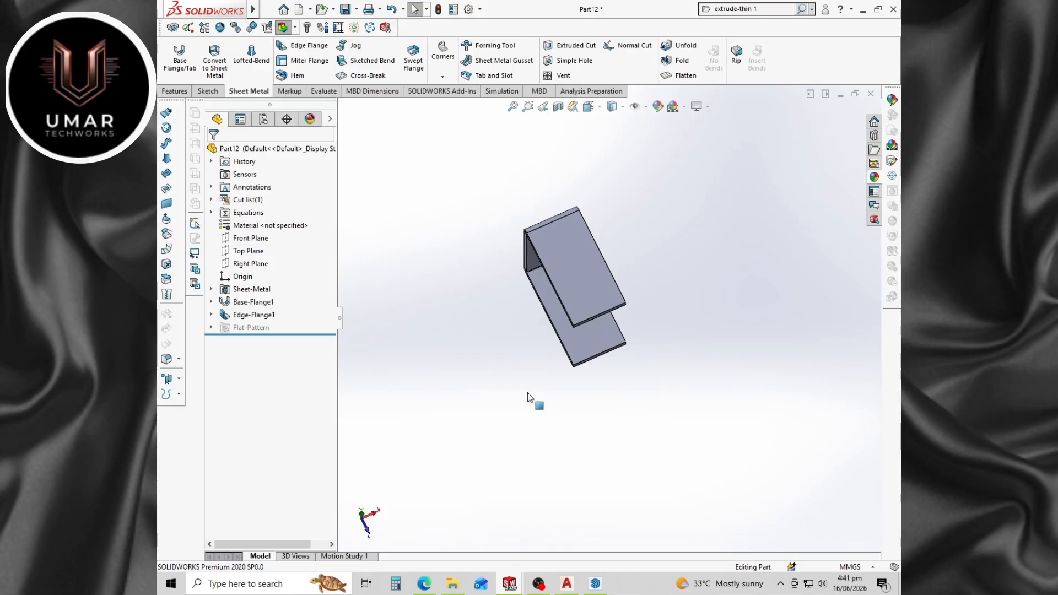
right_click(240, 301)
key(Escape)
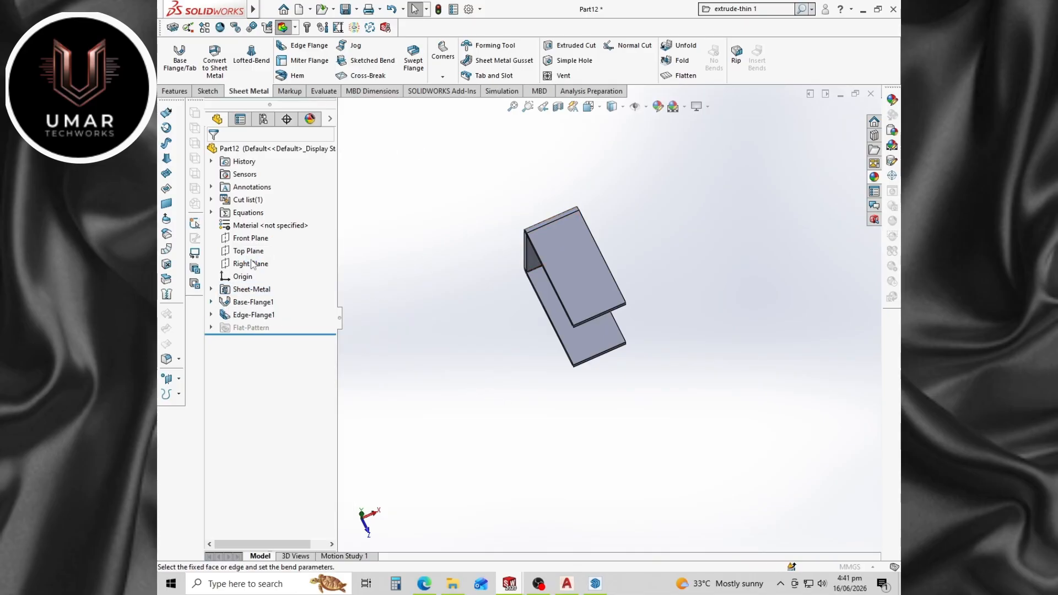
double_click(251, 289)
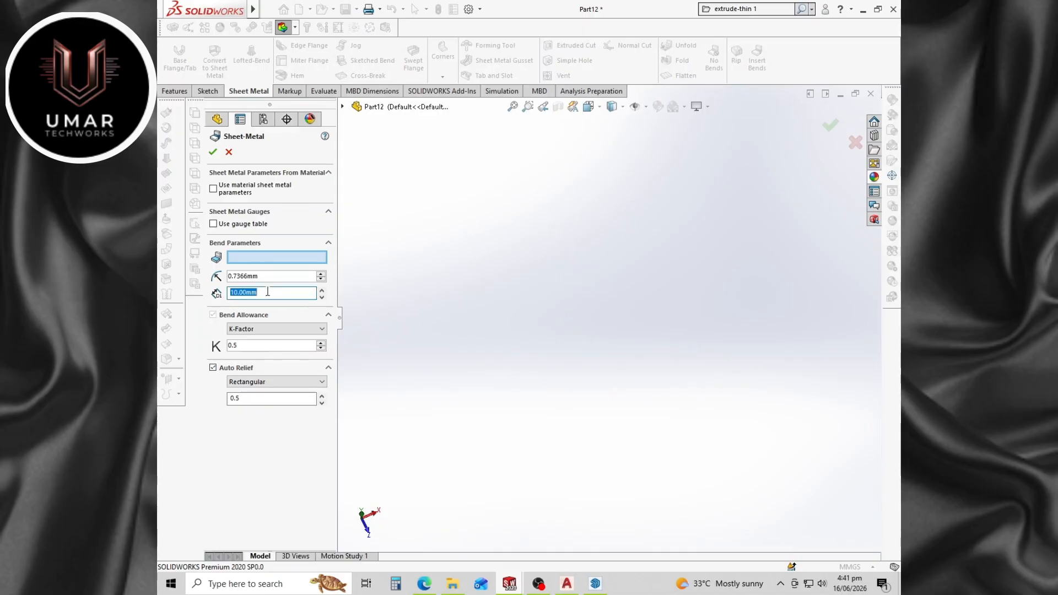
click(214, 153)
middle_drag(532, 425, 570, 326)
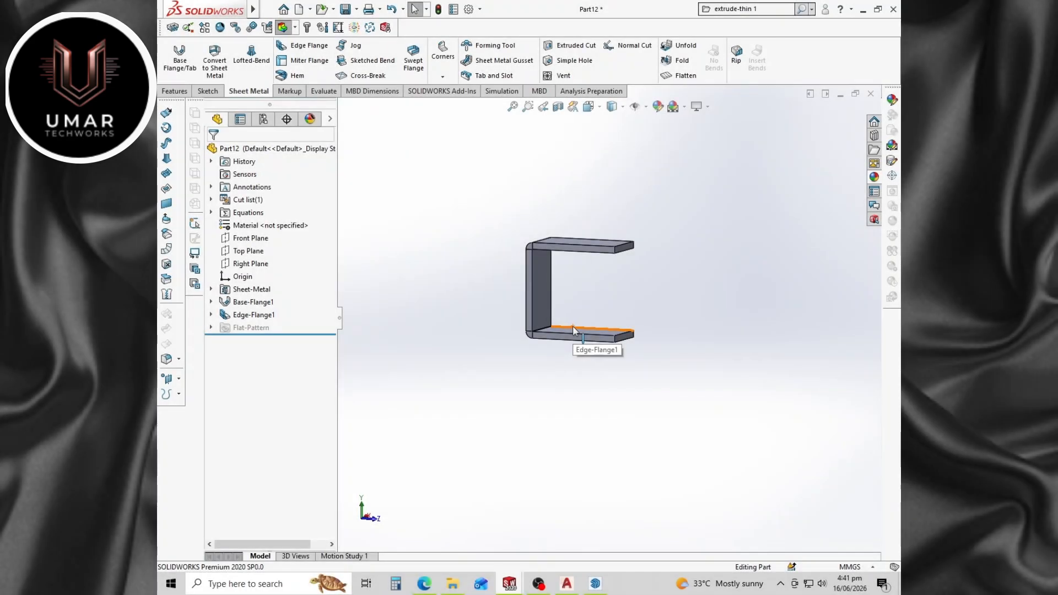
right_click(255, 316)
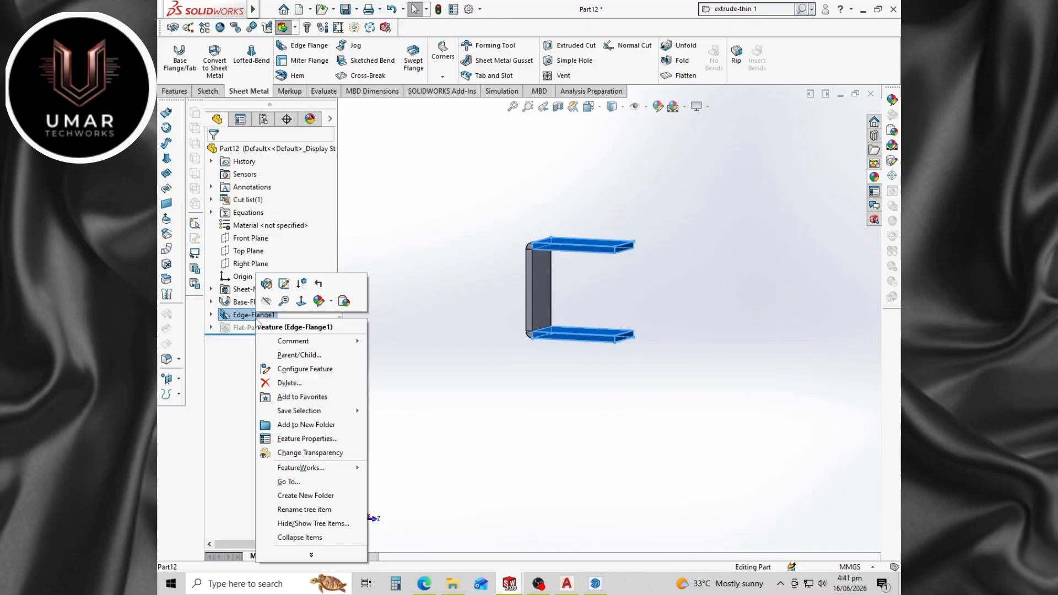
click(284, 284)
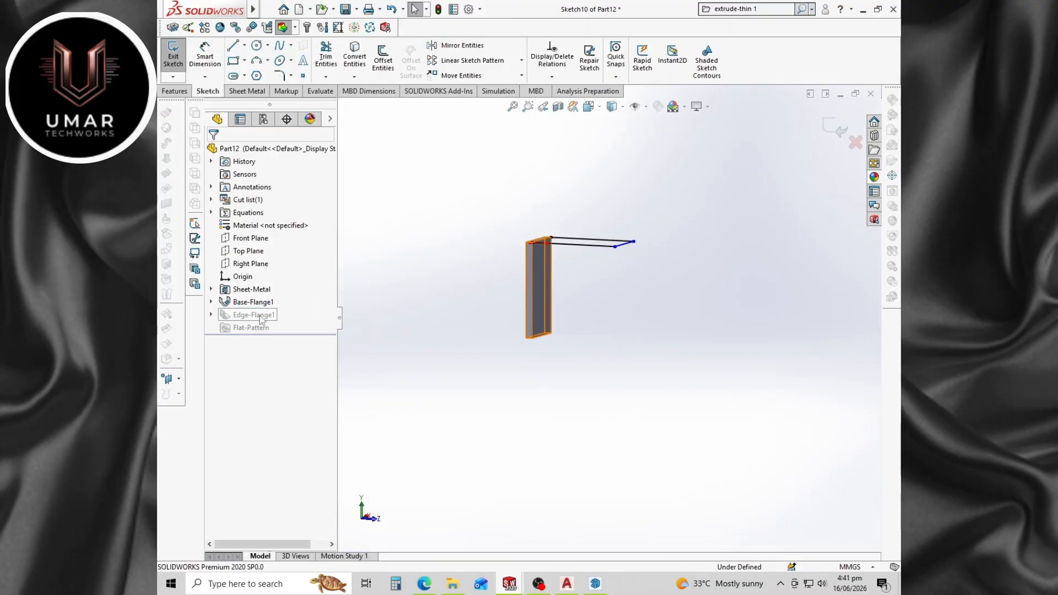
click(840, 132)
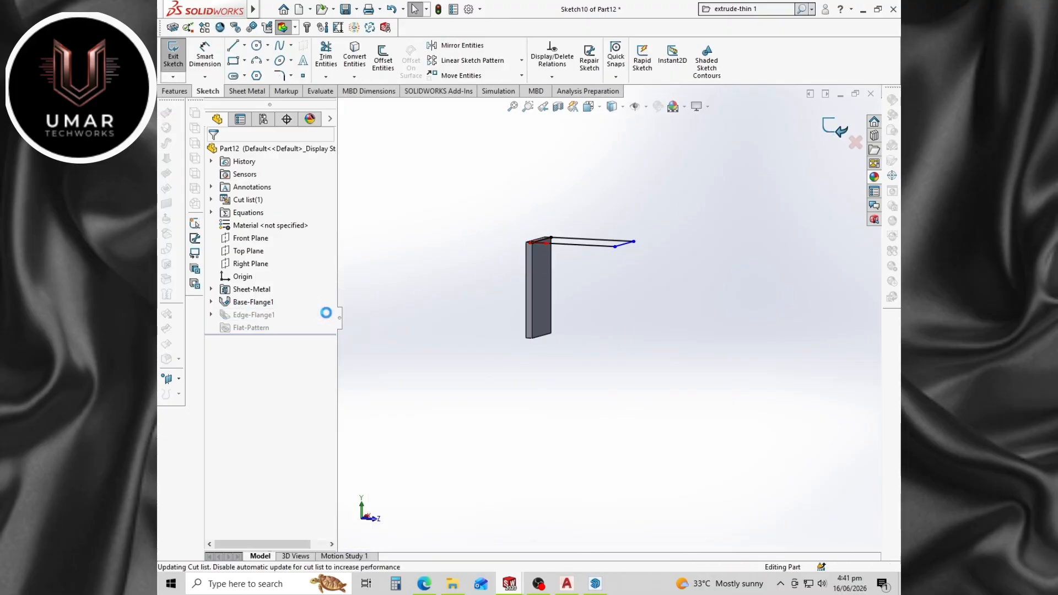
Edit the edge flange feature and set its flange length to 204 mm.
right_click(245, 315)
click(252, 285)
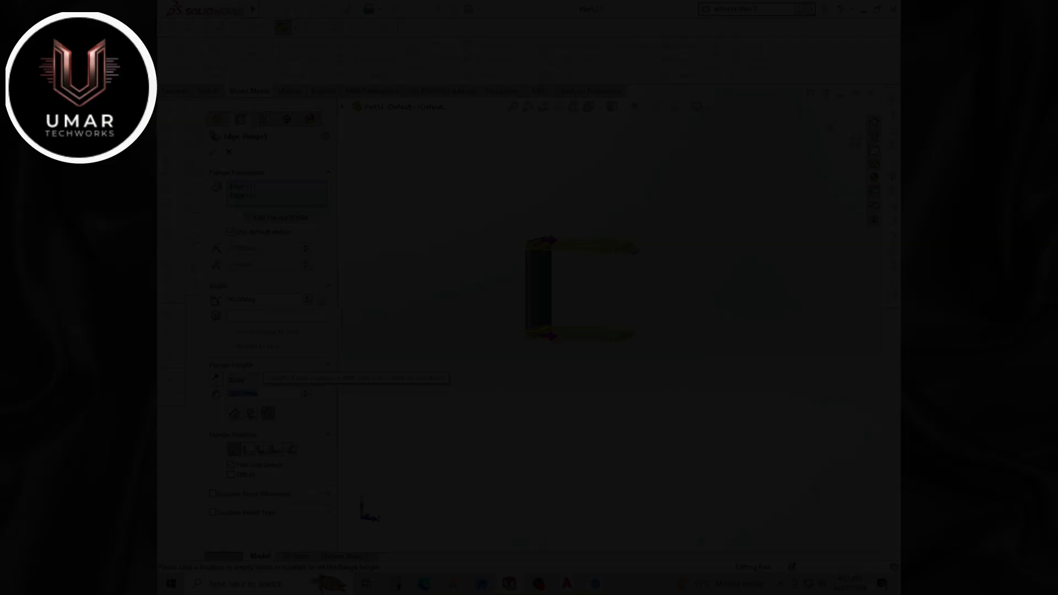
text(204)
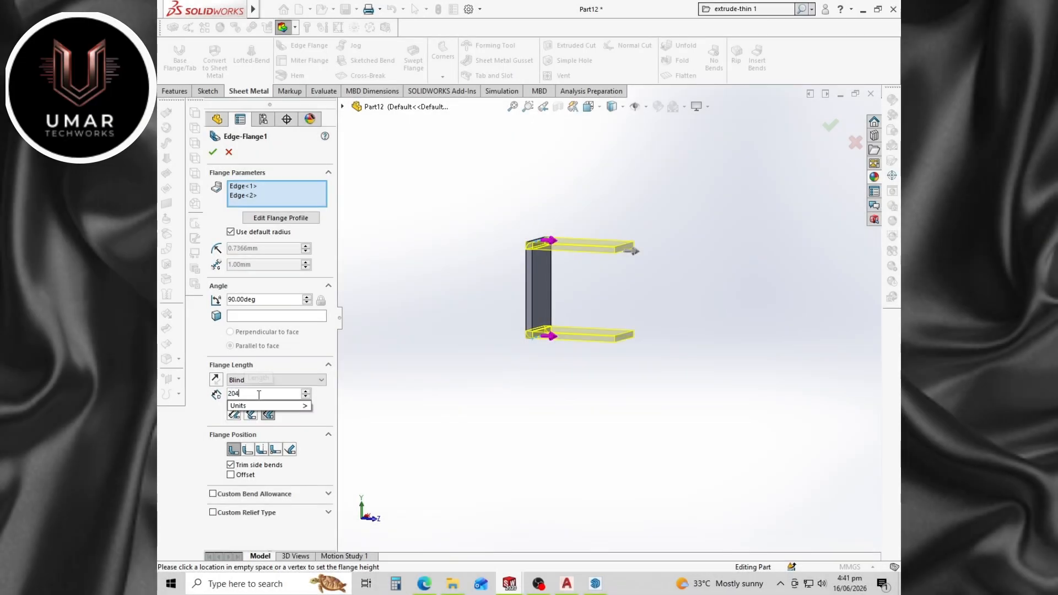
key(Return)
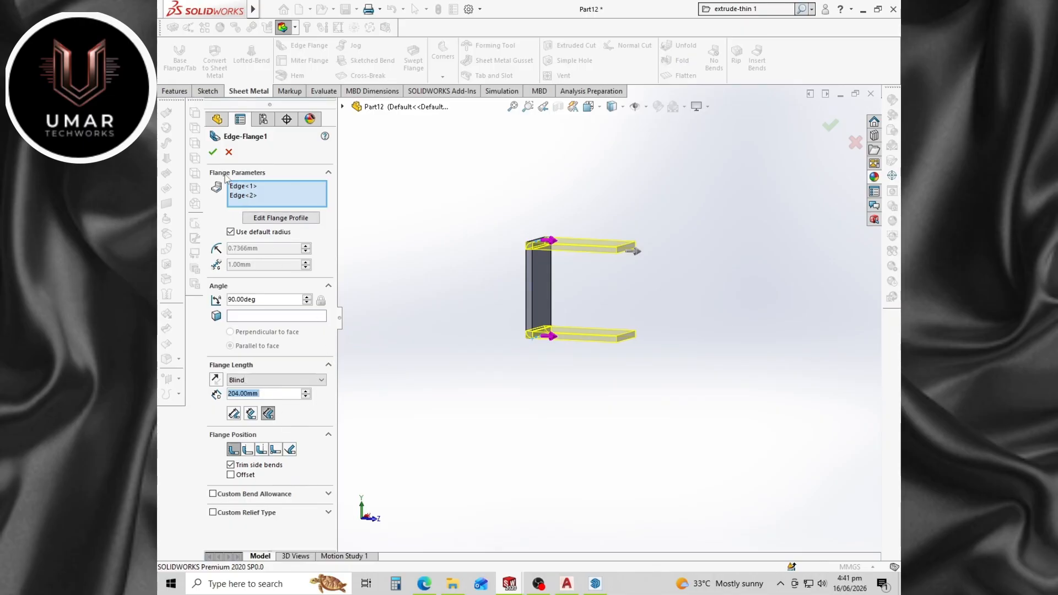
key(Return)
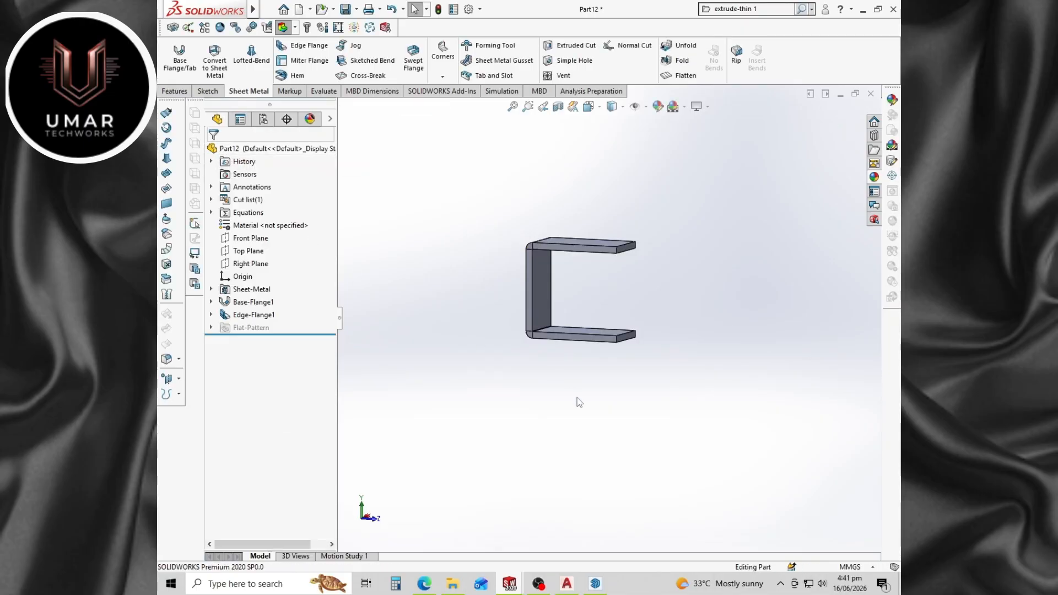
Sketch a circle about 21.6 mm in diameter on the lower flange's outer face, centred across its width near the free end.
middle_drag(577, 398, 572, 177)
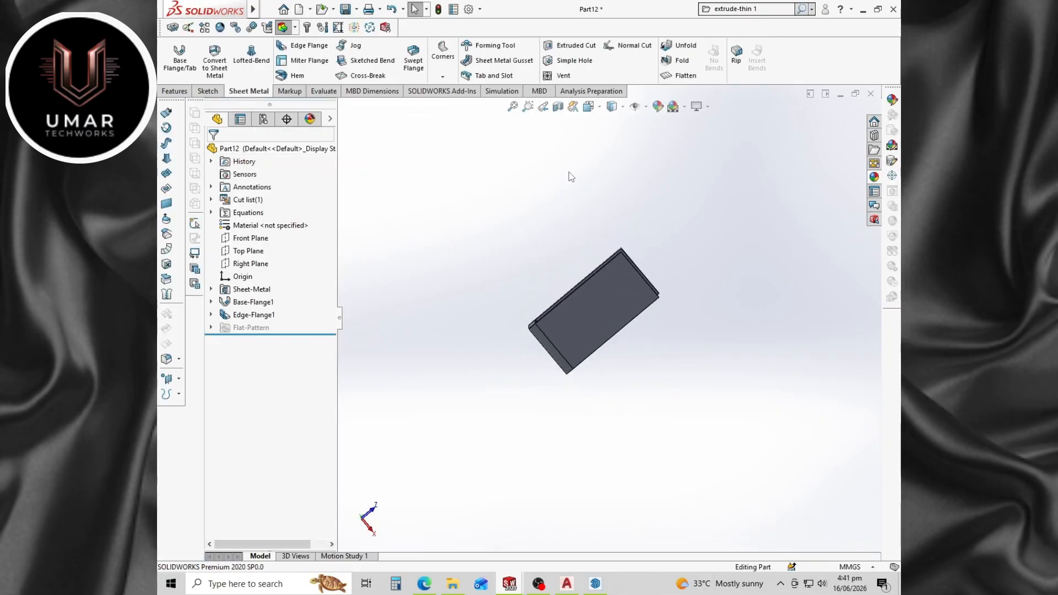
right_click(617, 342)
click(716, 274)
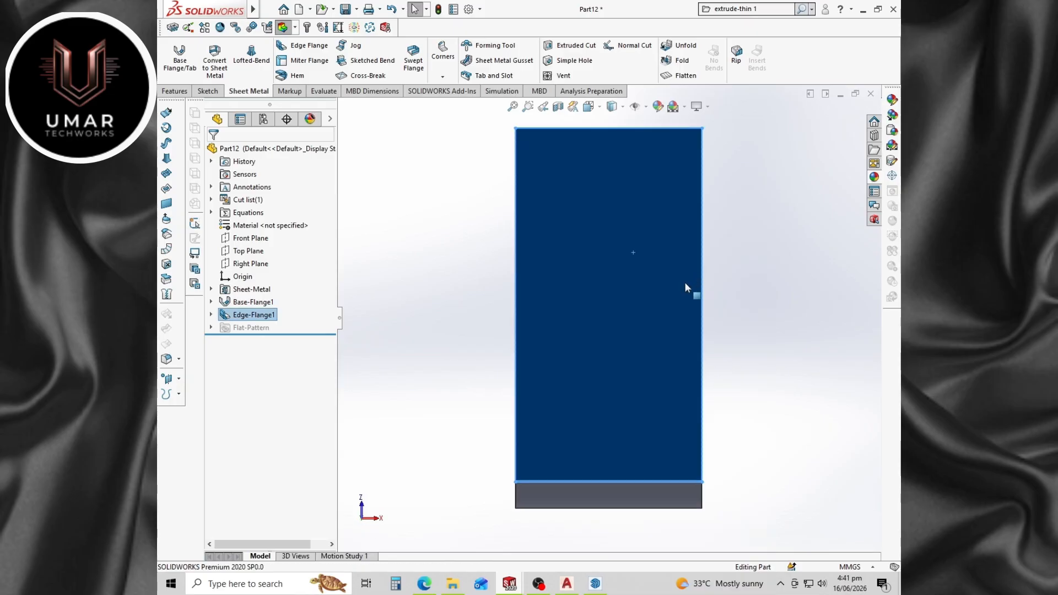
right_click(613, 220)
click(635, 202)
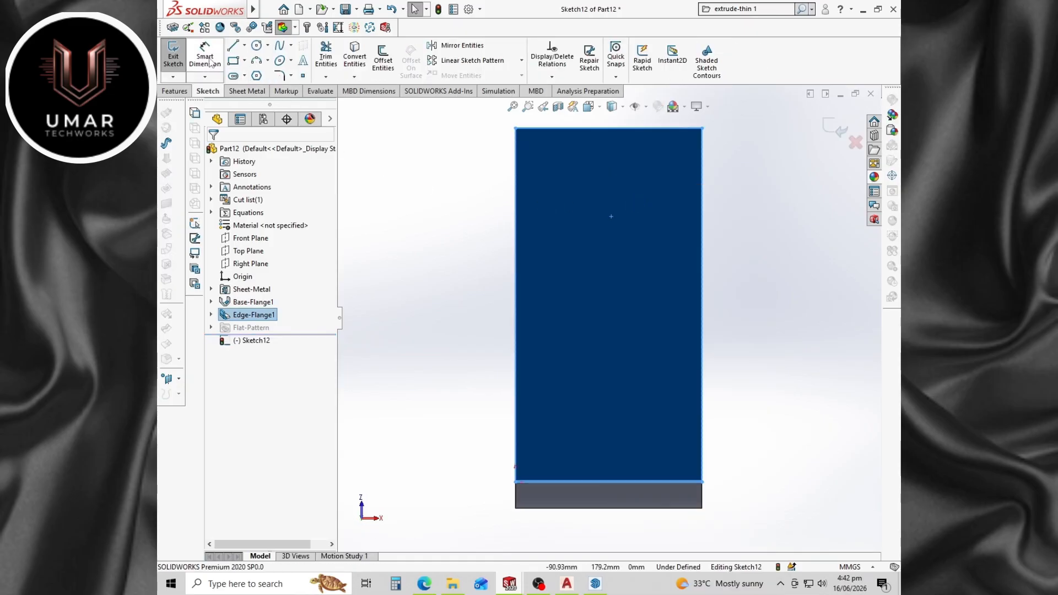
click(257, 46)
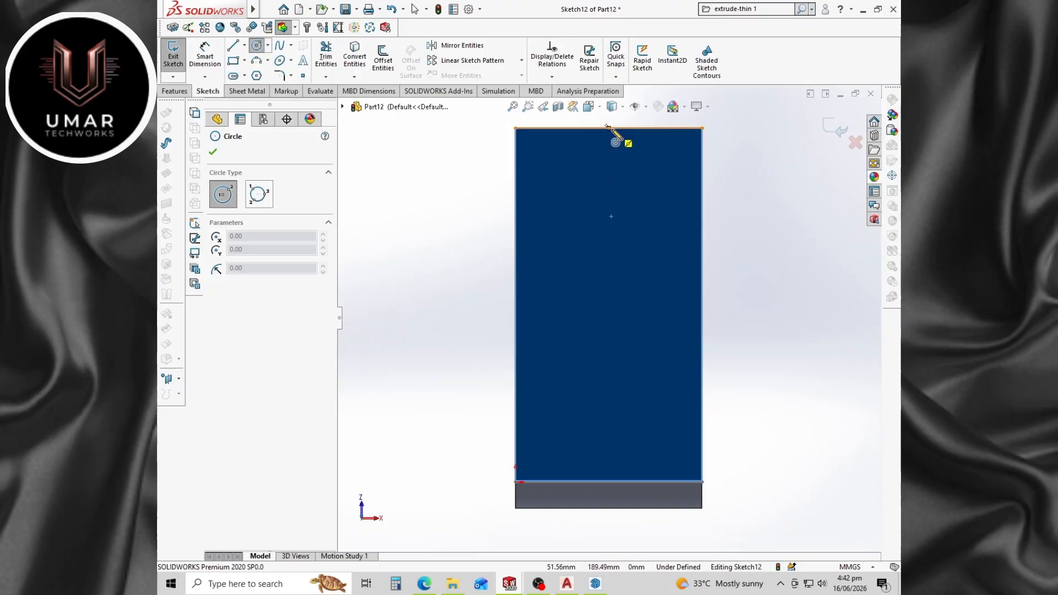
click(609, 164)
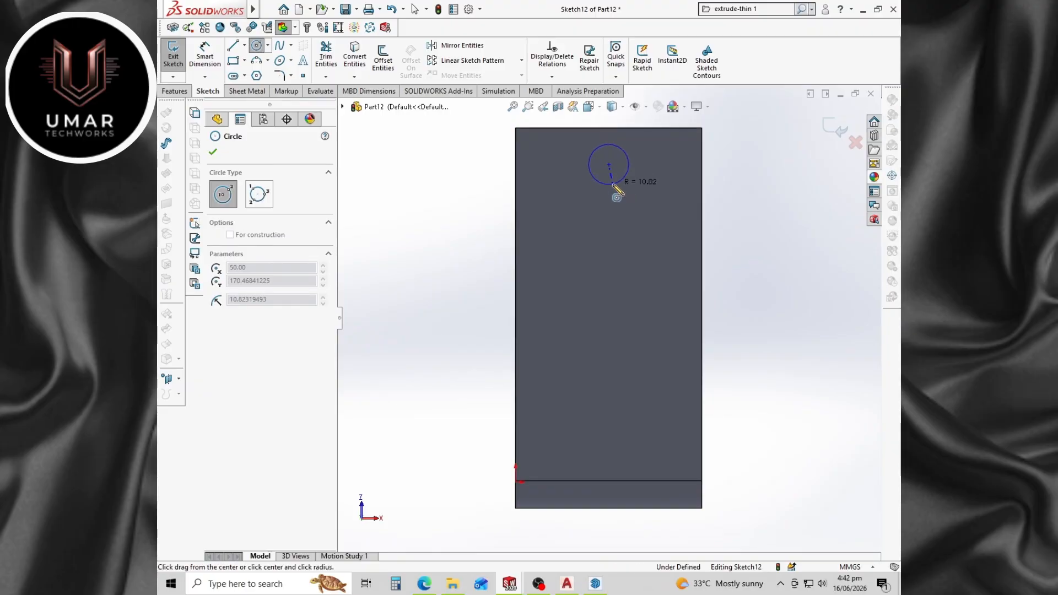
click(615, 184)
Dimension the circle and set its diameter to 15 mm.
right_click(759, 191)
click(861, 178)
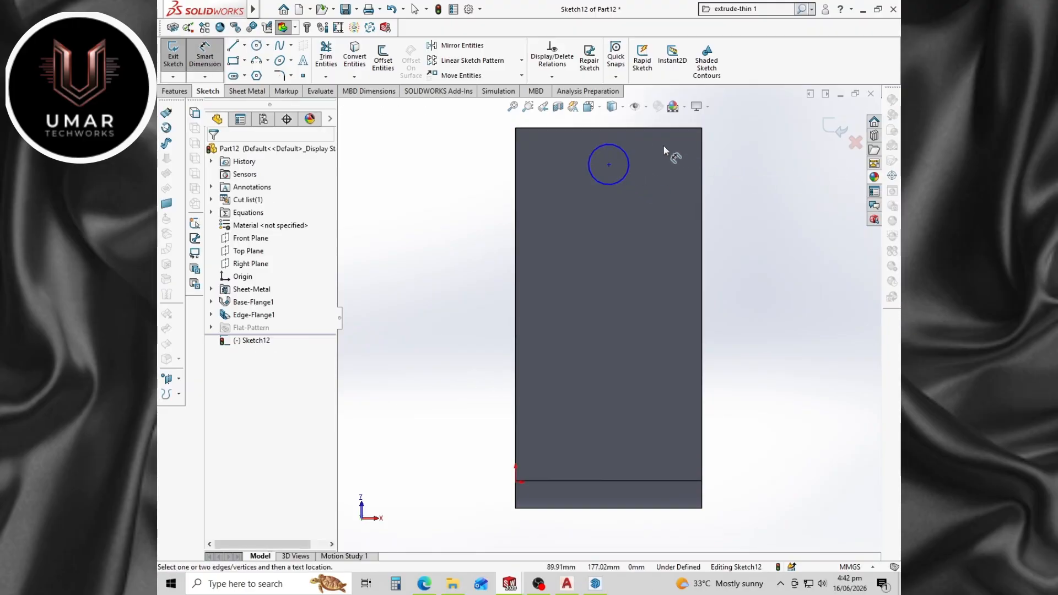
click(626, 158)
click(765, 191)
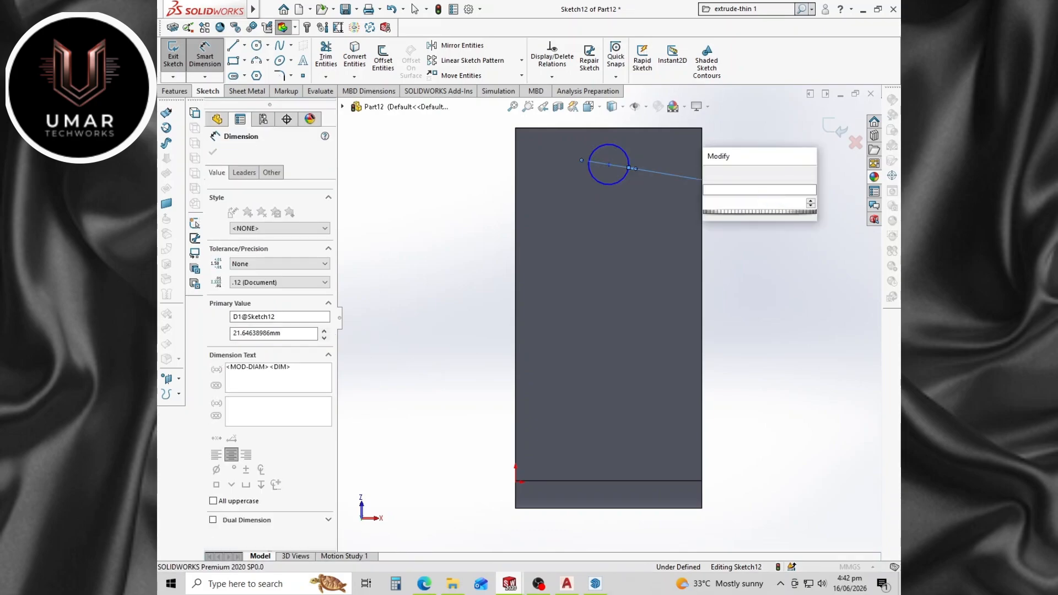
key(Return)
Dimension the circle from the flange's free end edge, set the distance to 35 mm and finish dimensioning.
click(605, 178)
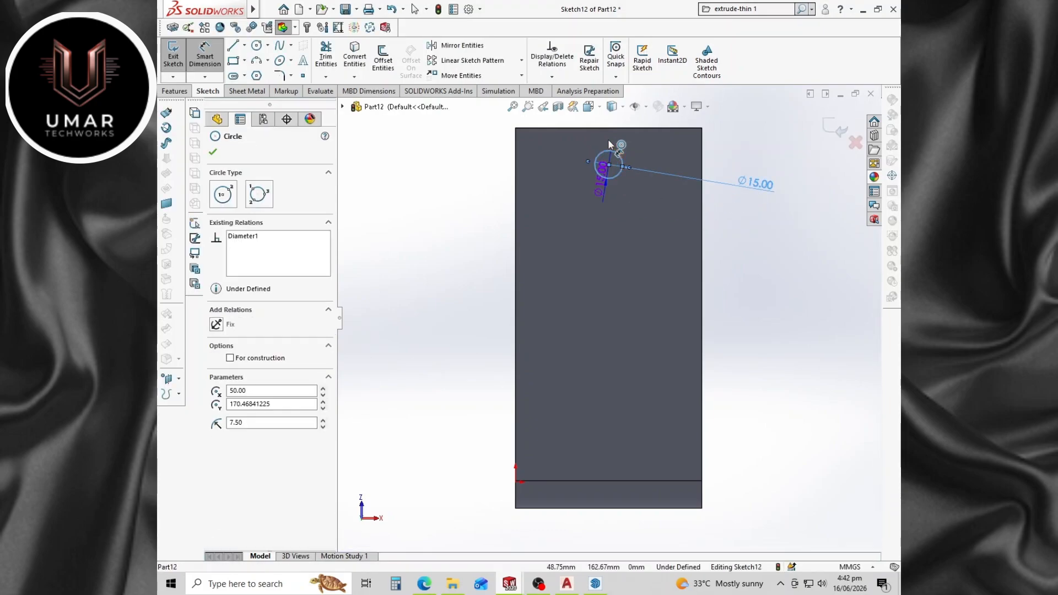
click(612, 128)
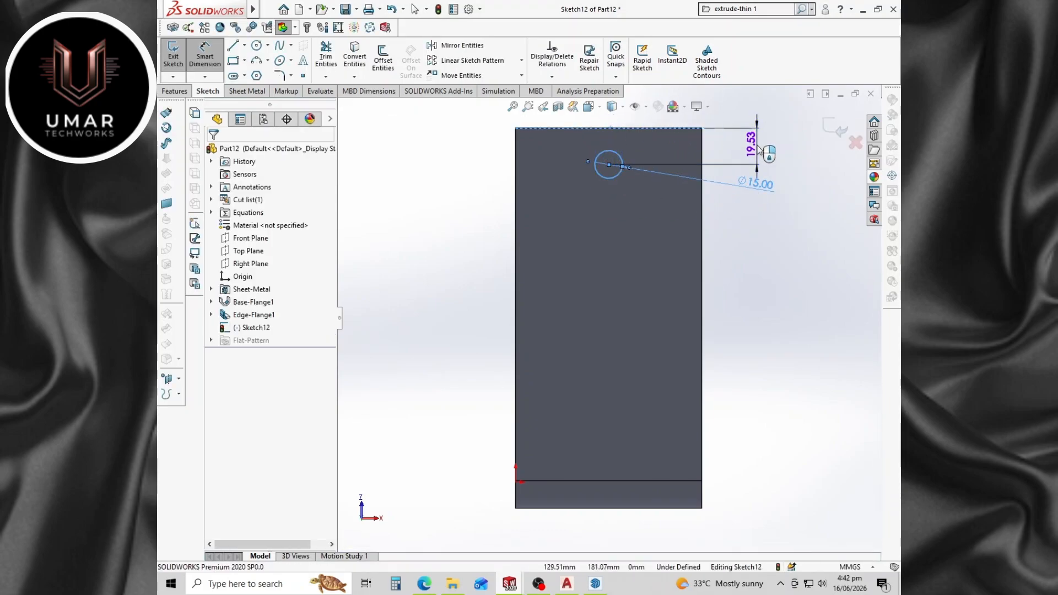
click(762, 150)
text(35)
key(Return)
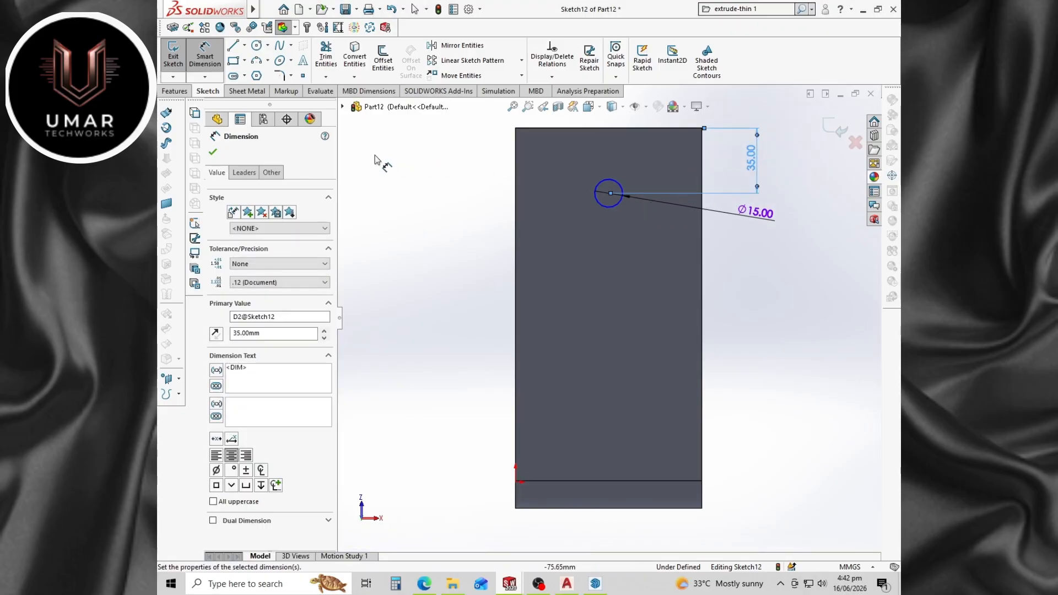
click(215, 154)
Extrude-cut the 15 mm circle Through All to make the shaft hole through both flanges, keeping the normal cut option.
click(175, 91)
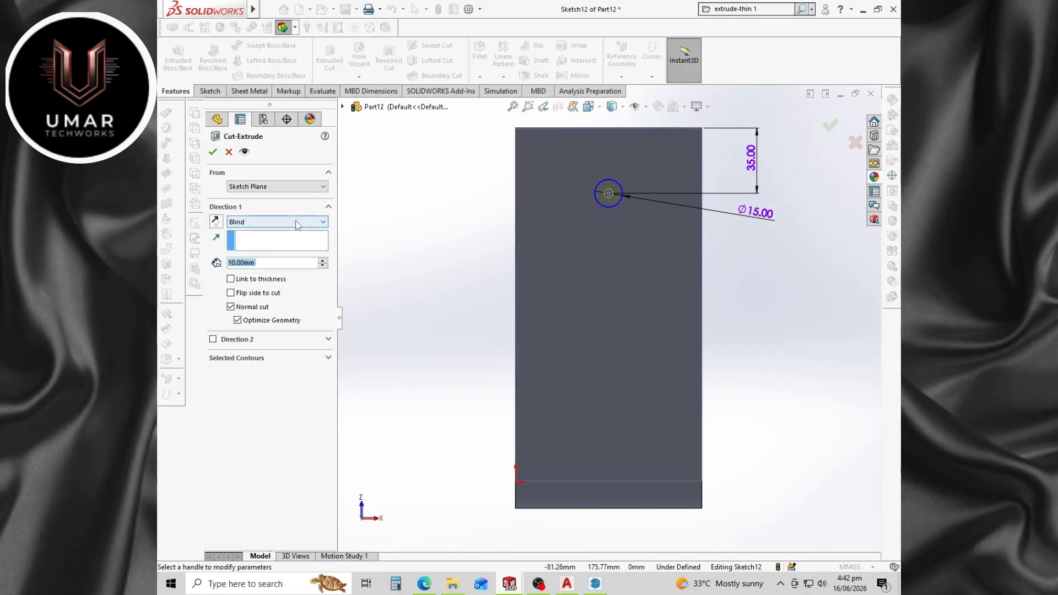
click(306, 222)
click(259, 238)
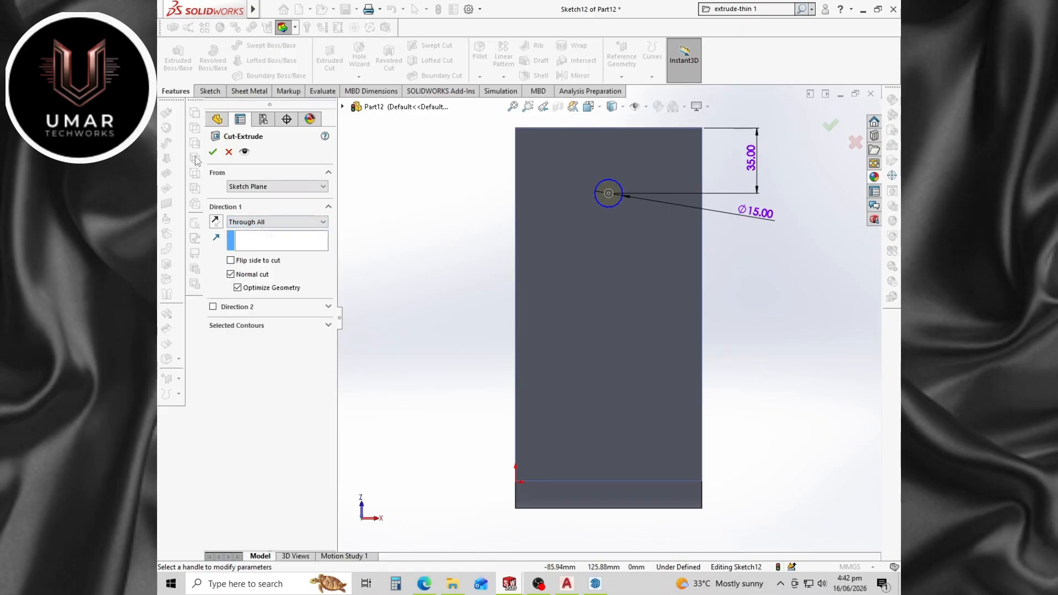
click(213, 152)
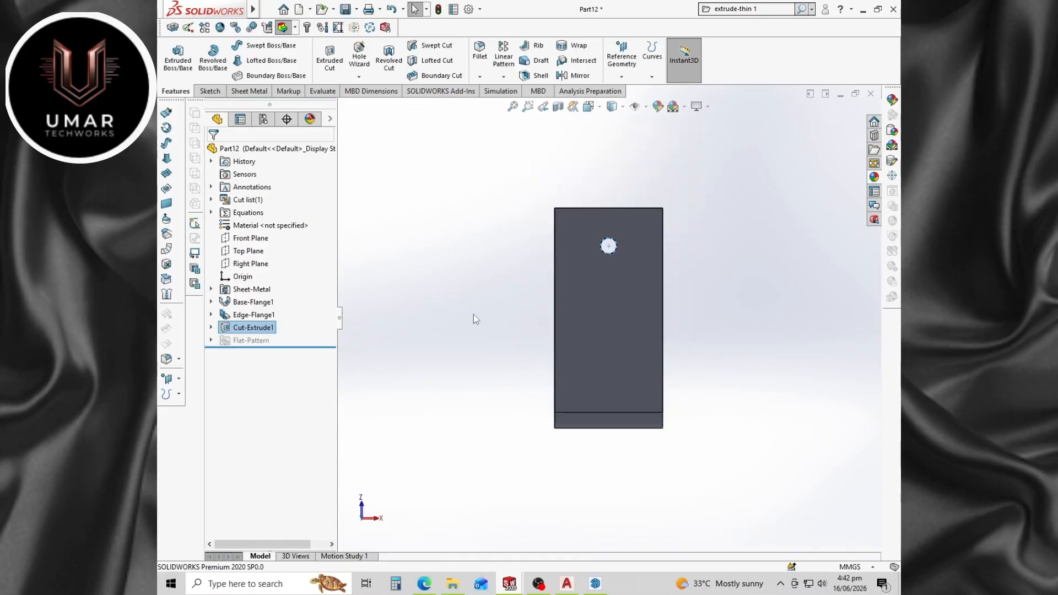
Save the finished sheet metal part as "Stand 1" in the Pump Jacks folder.
middle_drag(474, 315, 631, 425)
scroll(572, 390, up, 4)
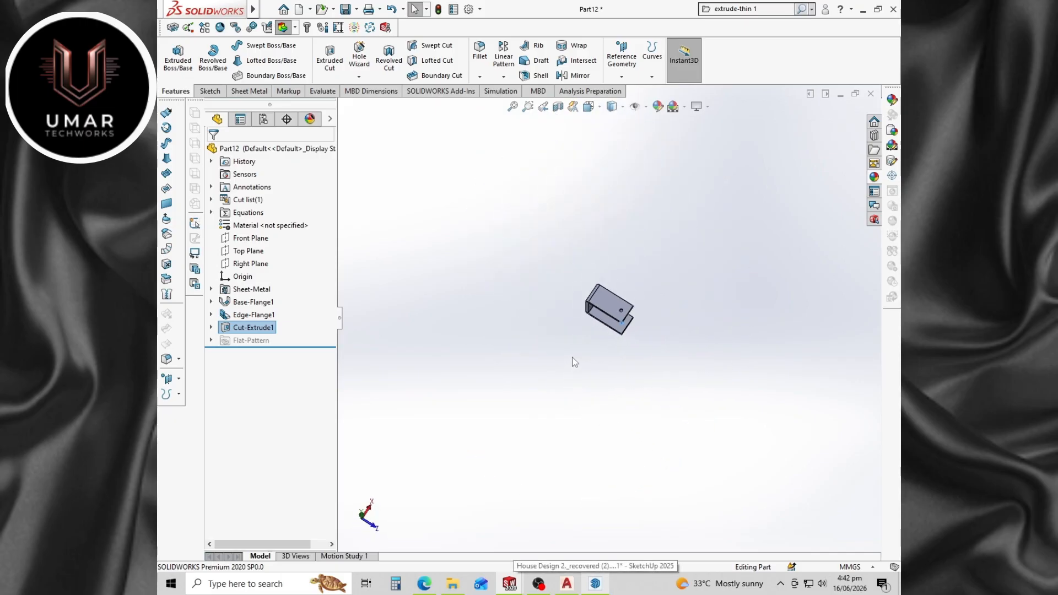
middle_drag(574, 361, 576, 436)
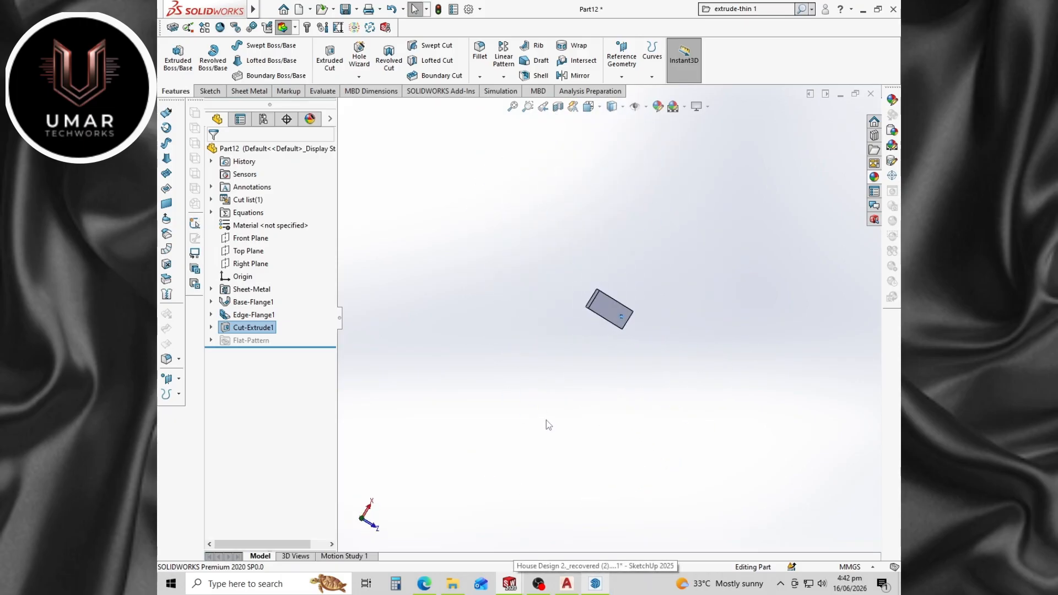
scroll(546, 424, up, 1)
key(ctrl+s)
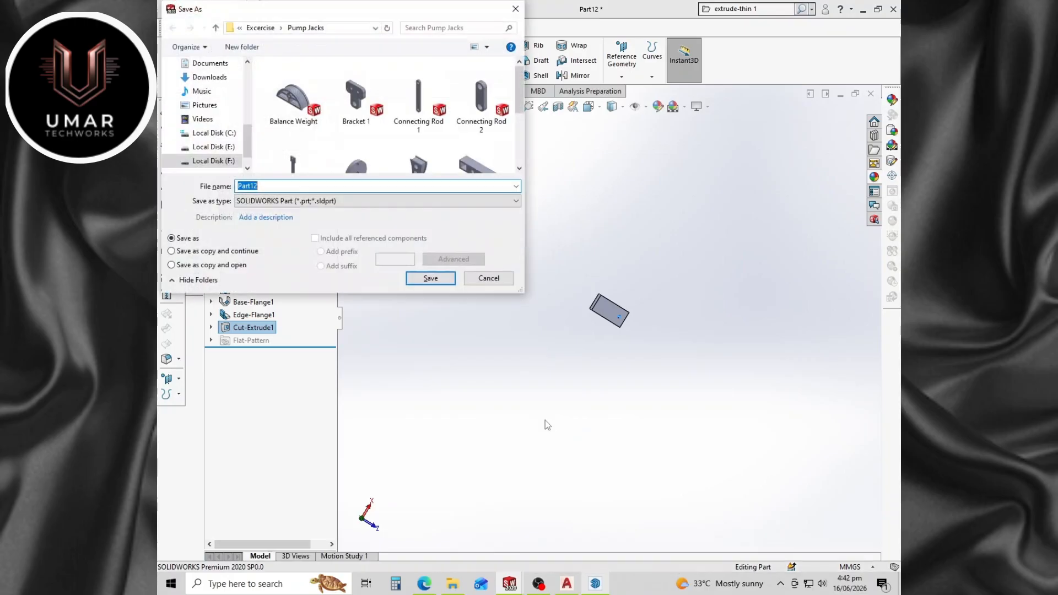
text(Stand 1)
click(430, 278)
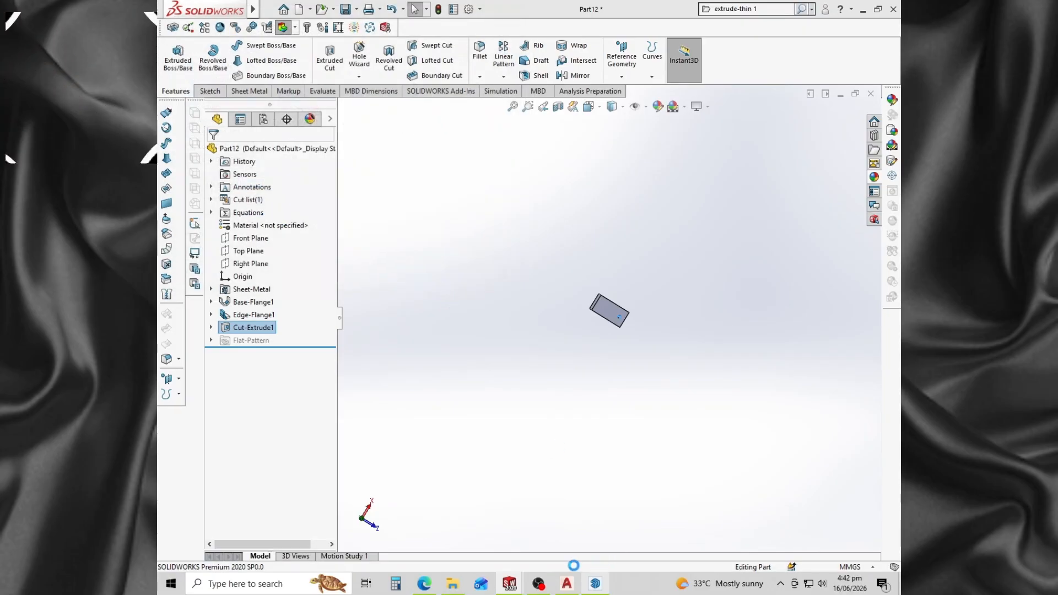